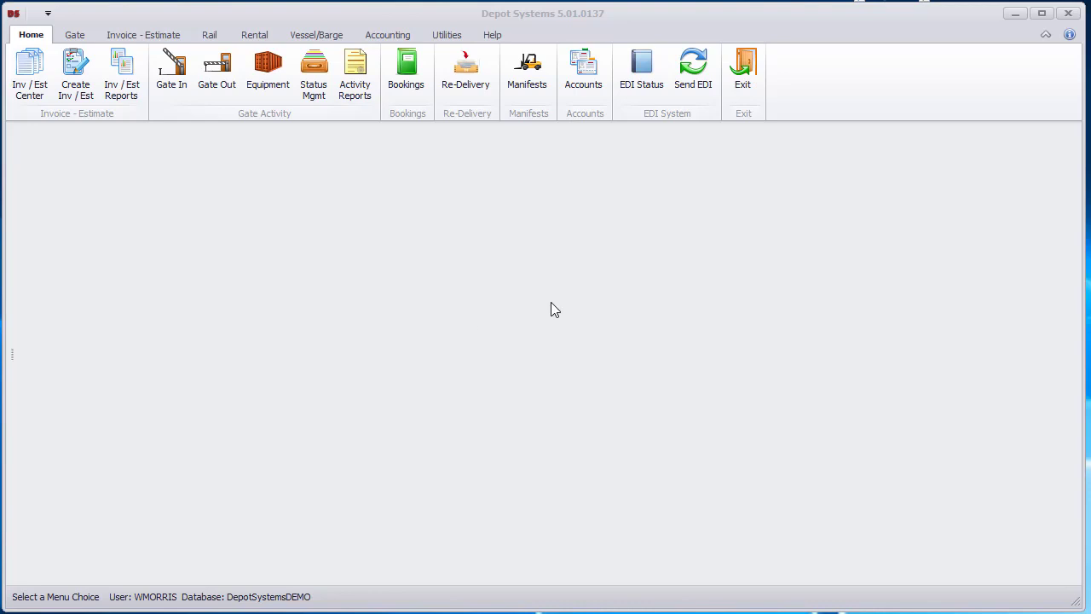
pyautogui.click(85, 13)
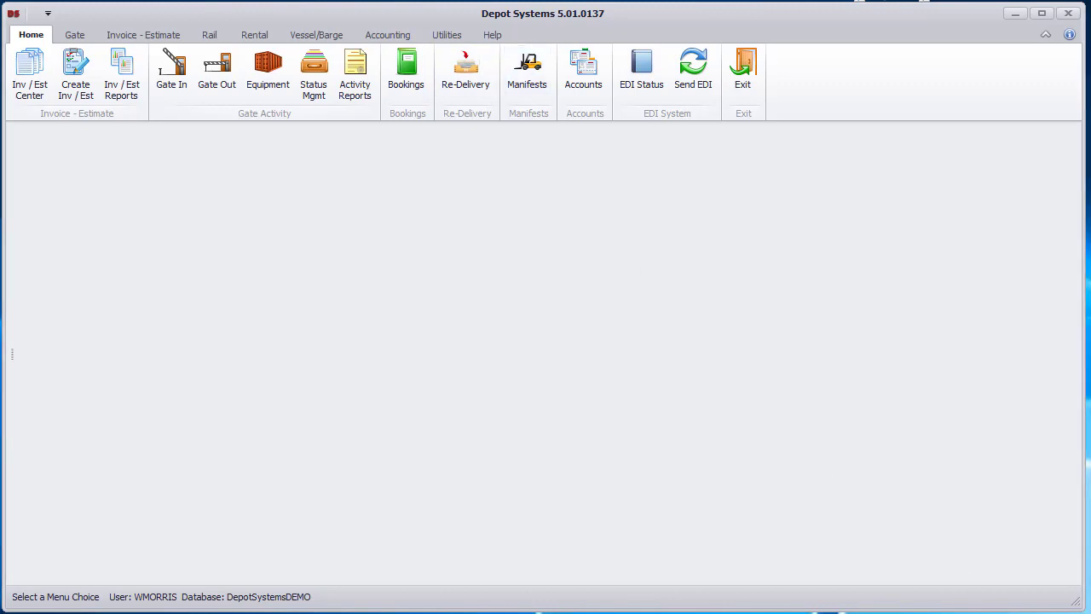
pyautogui.click(76, 39)
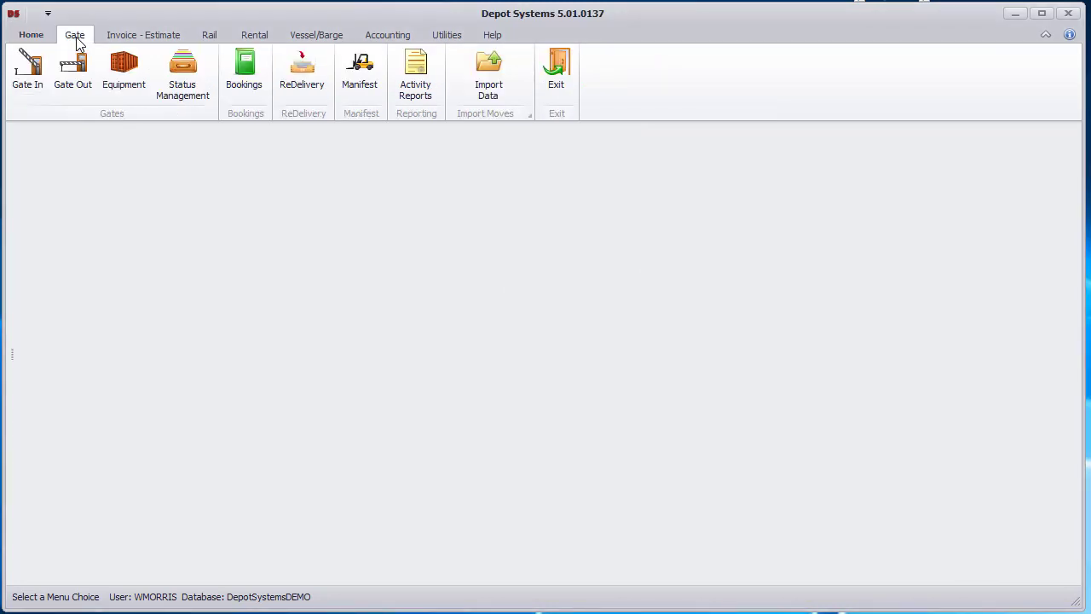
pyautogui.click(137, 33)
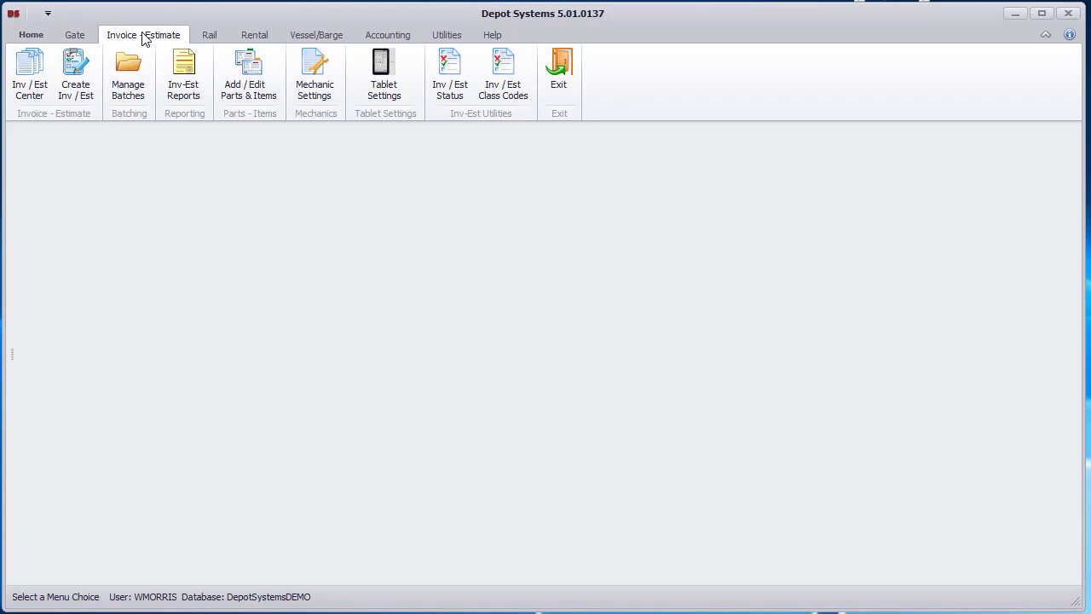
pyautogui.click(76, 39)
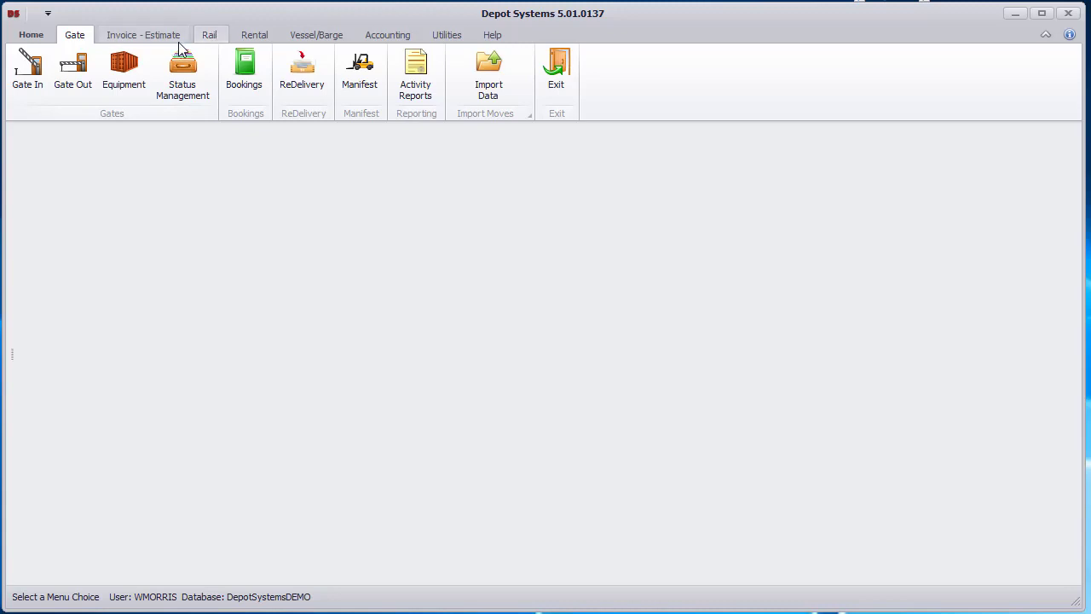
# Review the CLEVELAND depot's terminal details, Remit To address and Settings in Depots Terminals, and close the screen
pyautogui.click(447, 37)
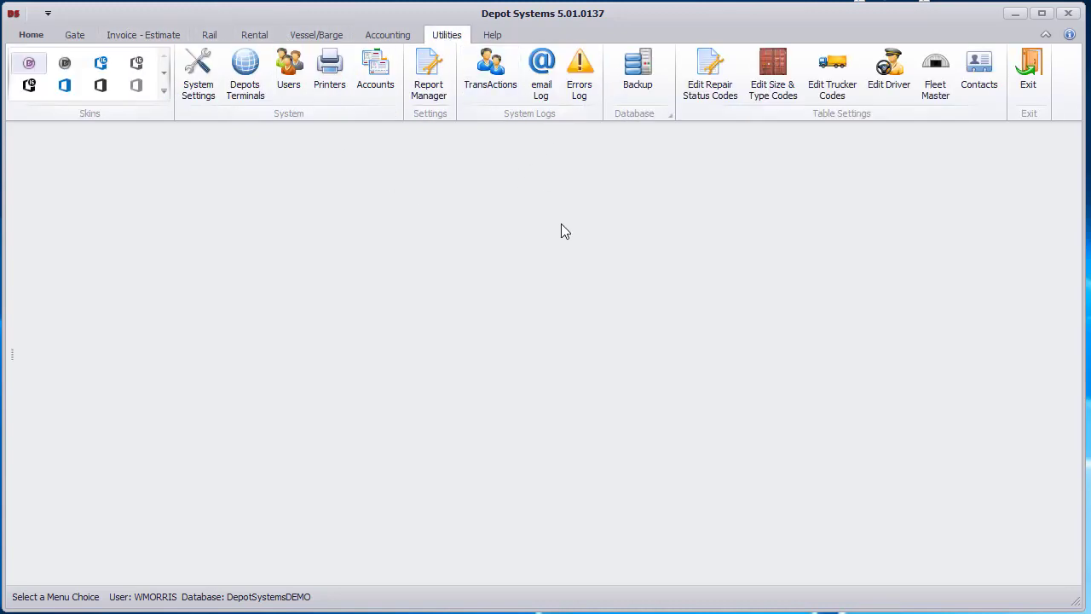
pyautogui.click(245, 85)
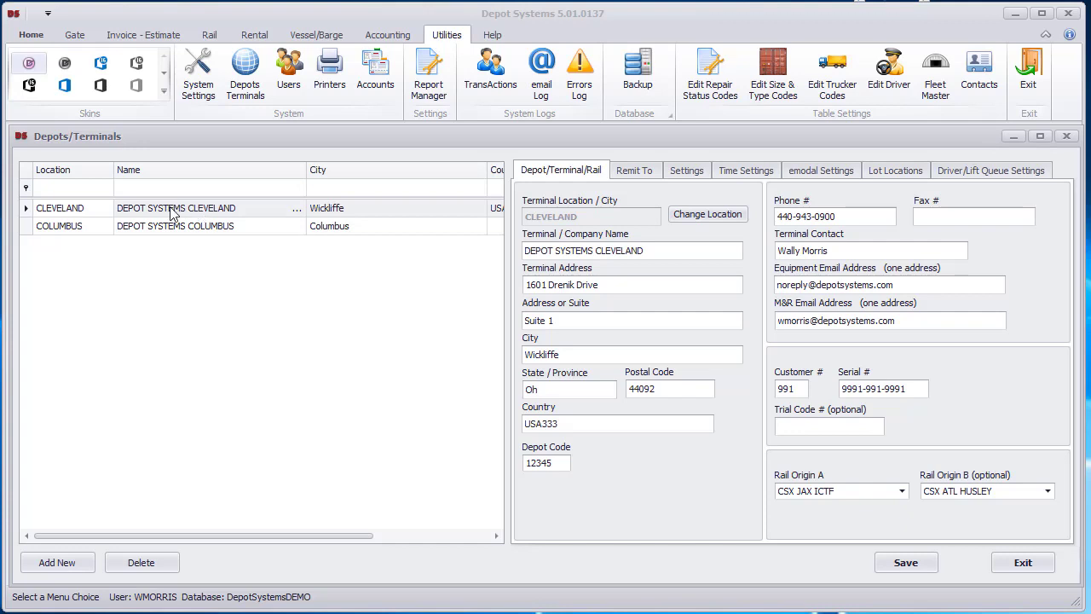
pyautogui.click(177, 210)
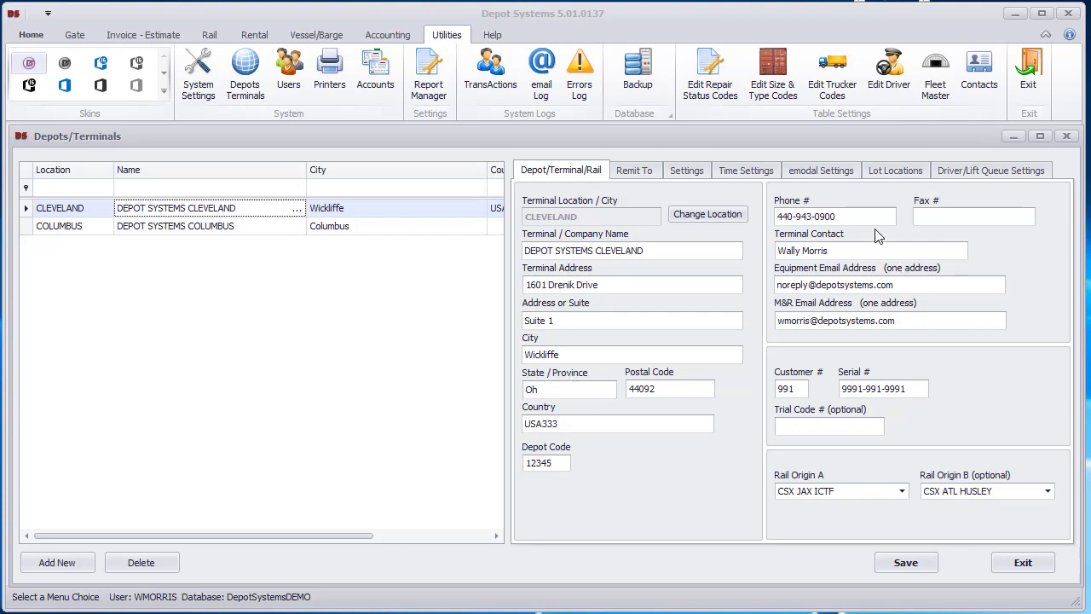
pyautogui.click(649, 170)
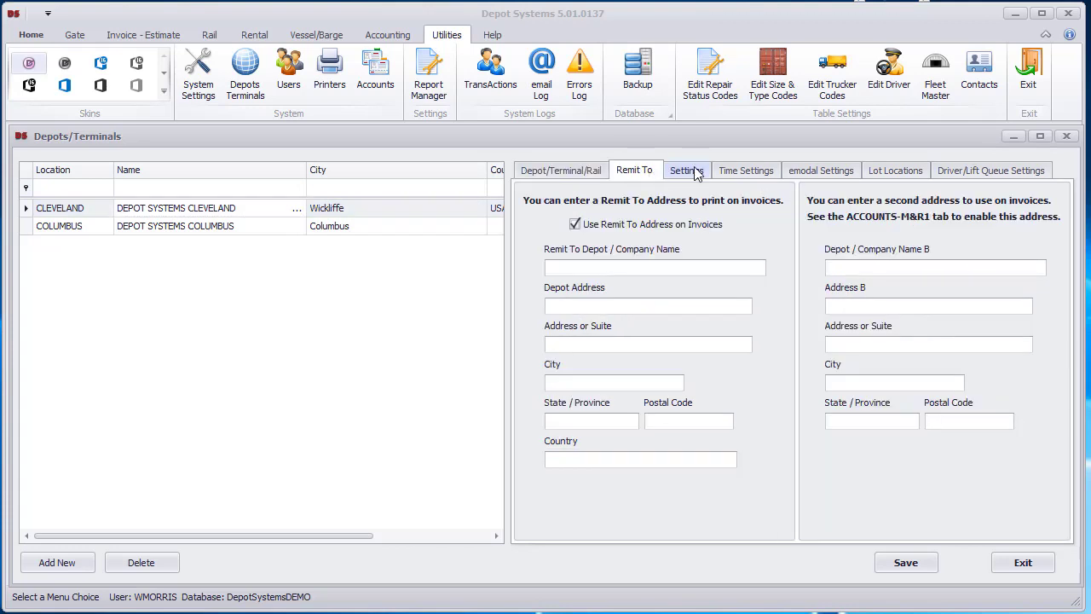
pyautogui.click(678, 170)
pyautogui.click(585, 172)
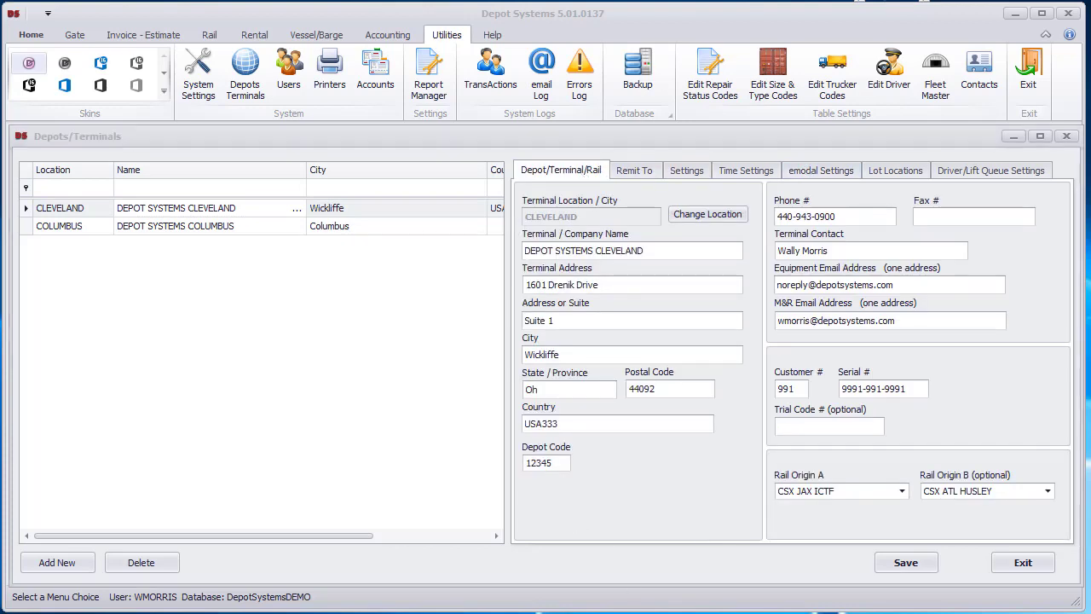
pyautogui.click(1018, 566)
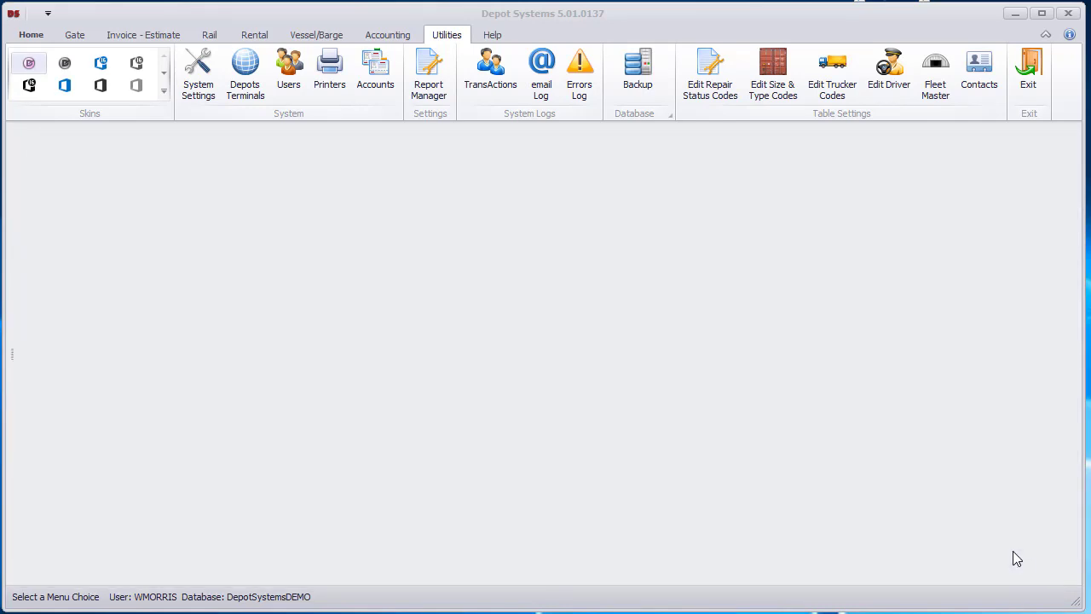
# Examine the logged-in user's record in the system users list, including the language choices, security level choices and gate security permissions
pyautogui.click(286, 75)
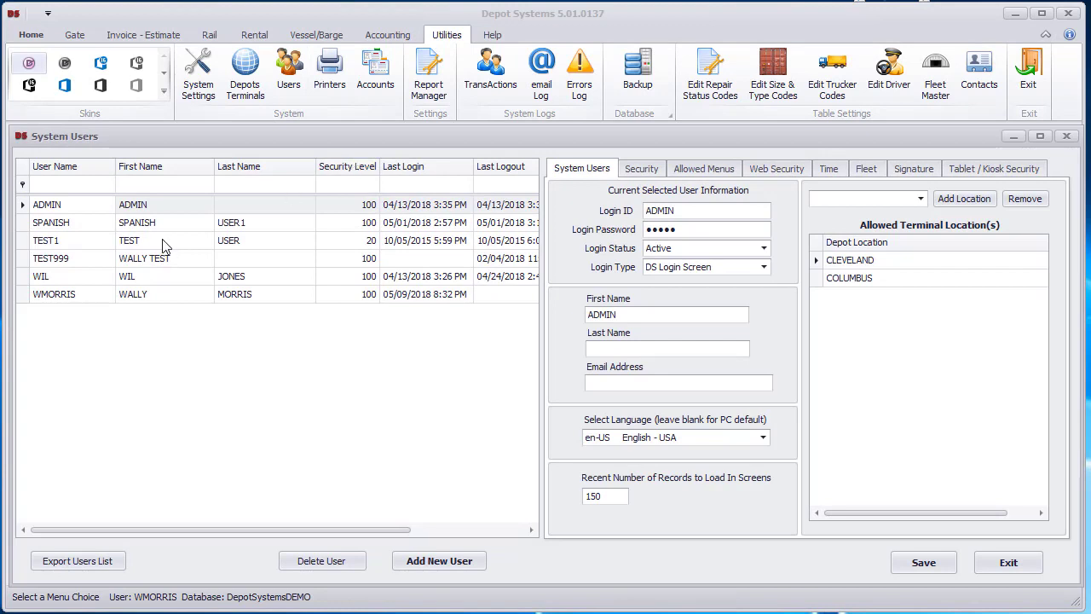
pyautogui.click(155, 296)
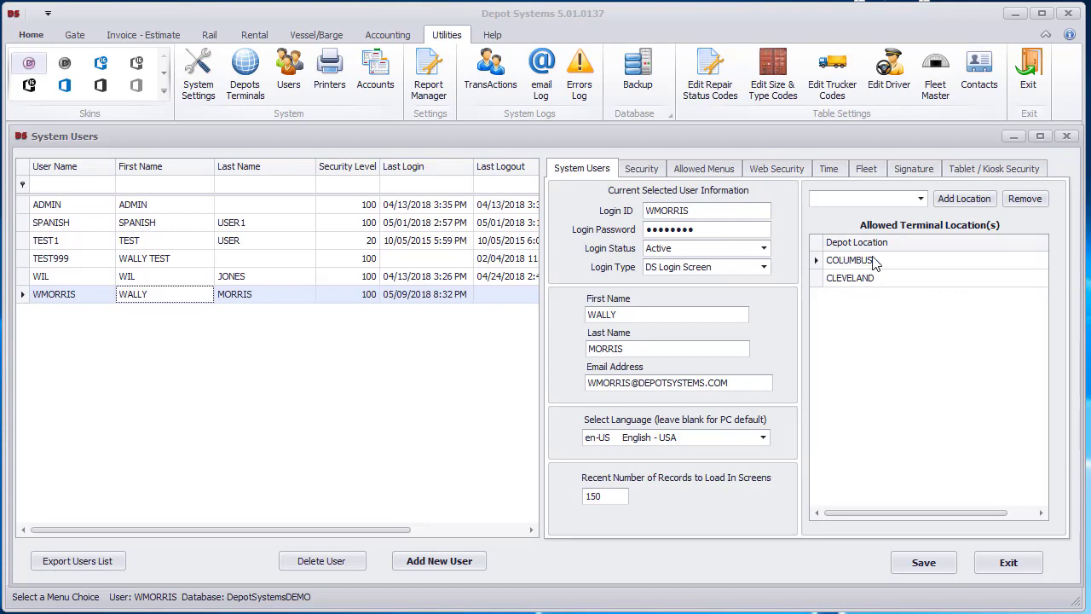
pyautogui.click(761, 439)
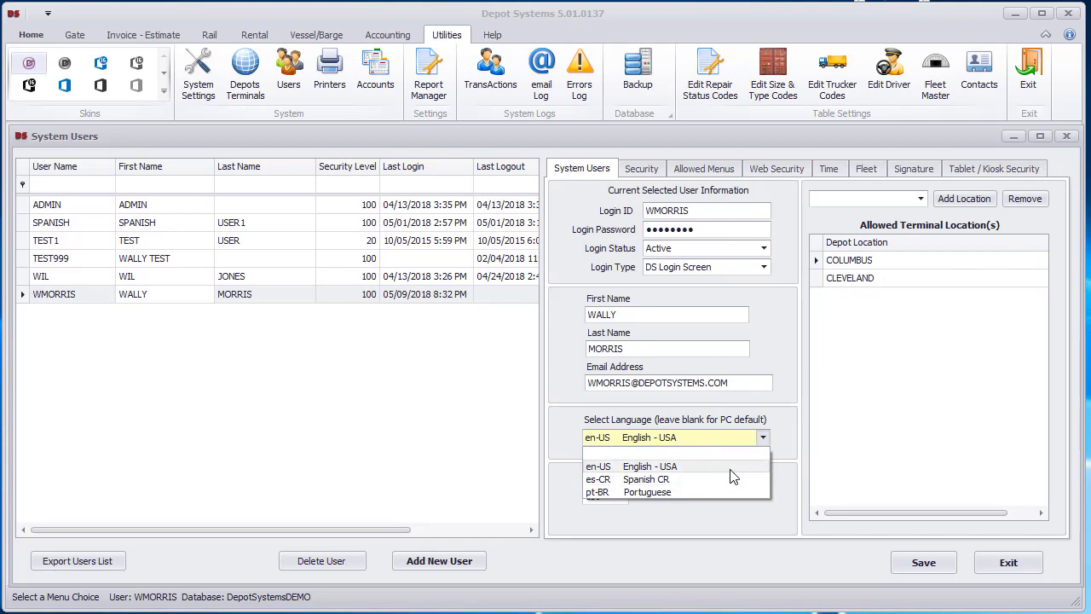
pyautogui.click(784, 344)
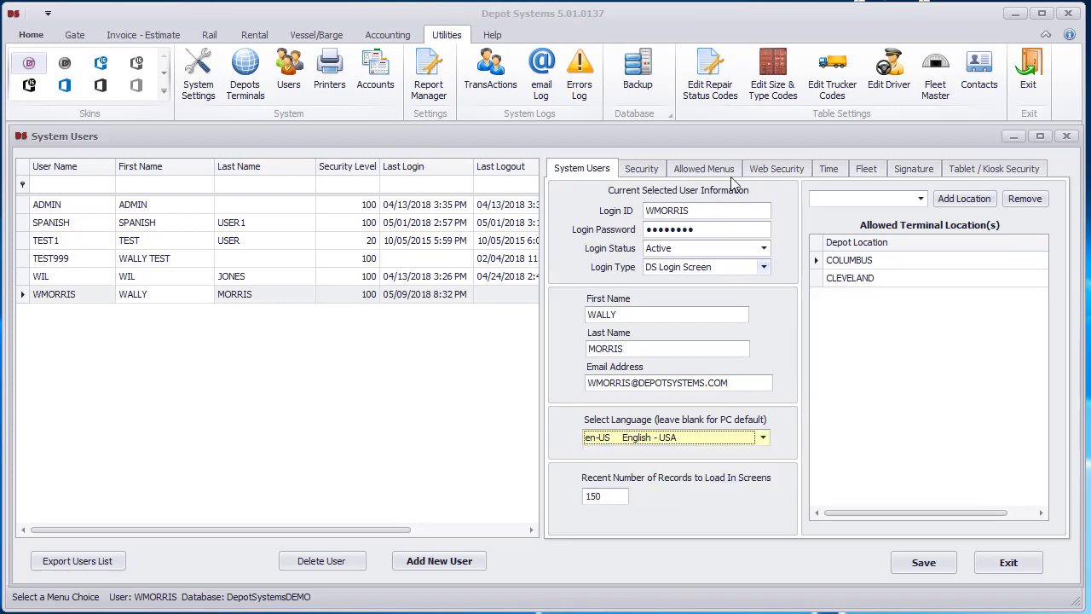
pyautogui.click(648, 175)
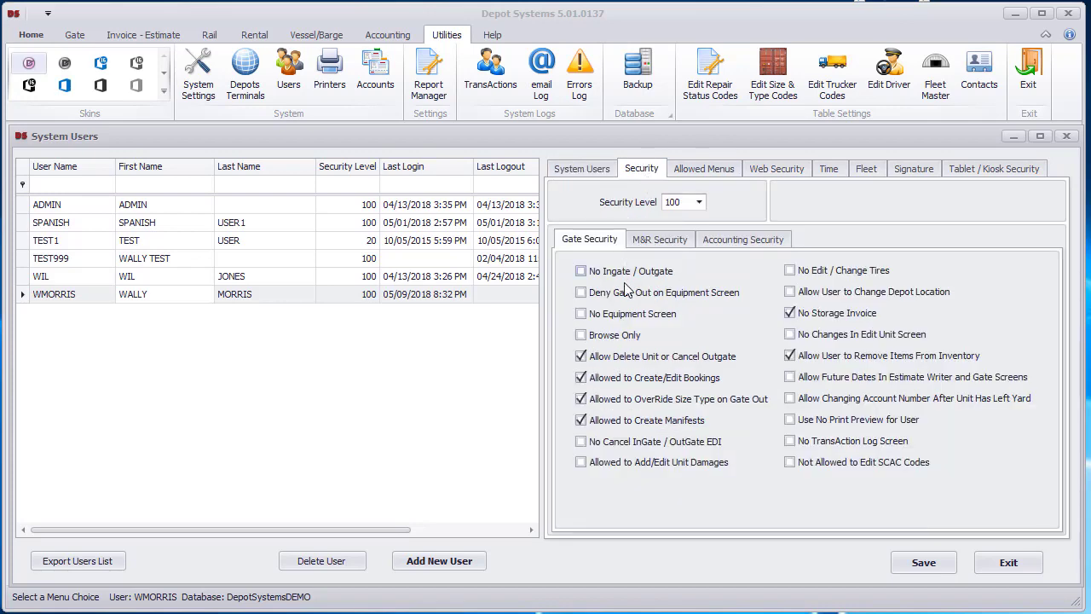
pyautogui.click(699, 202)
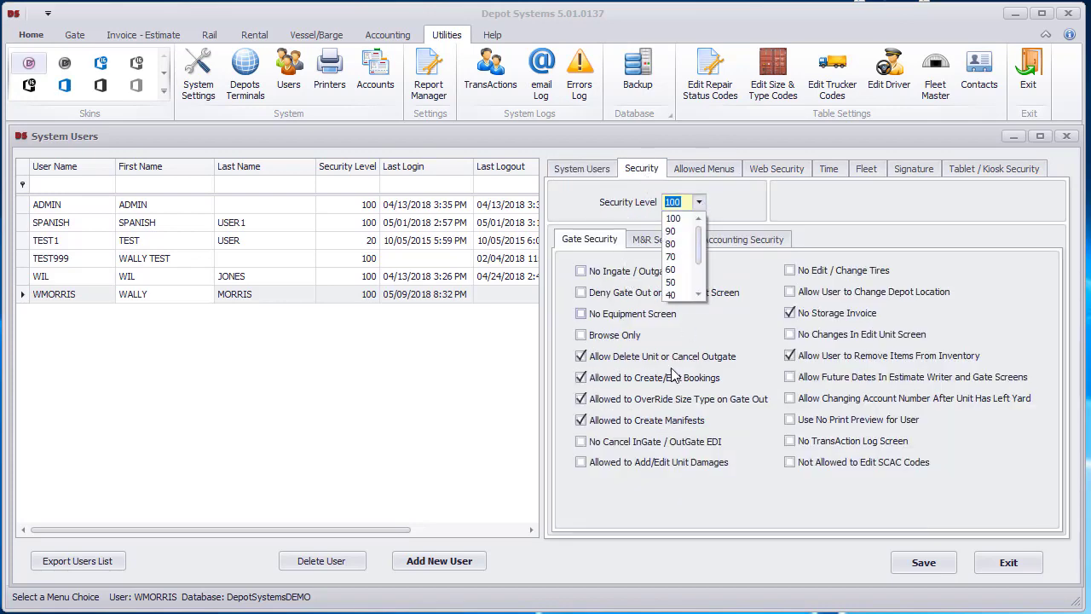
pyautogui.click(749, 203)
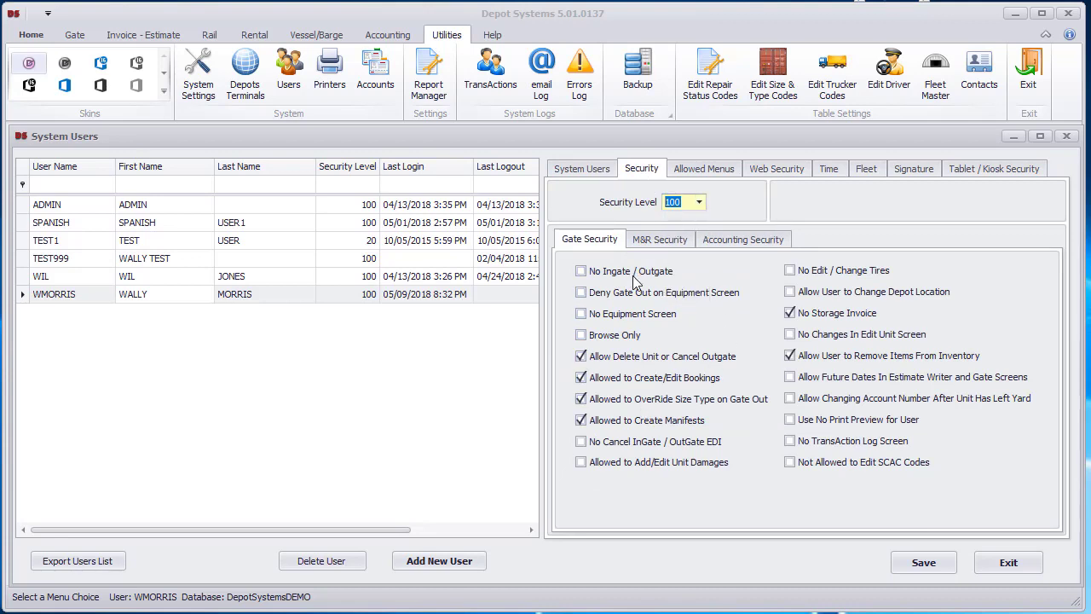
# Review the user's allowed menus, web security, time, fleet, signature and tablet/kiosk settings, and save and close the user record
pyautogui.click(724, 174)
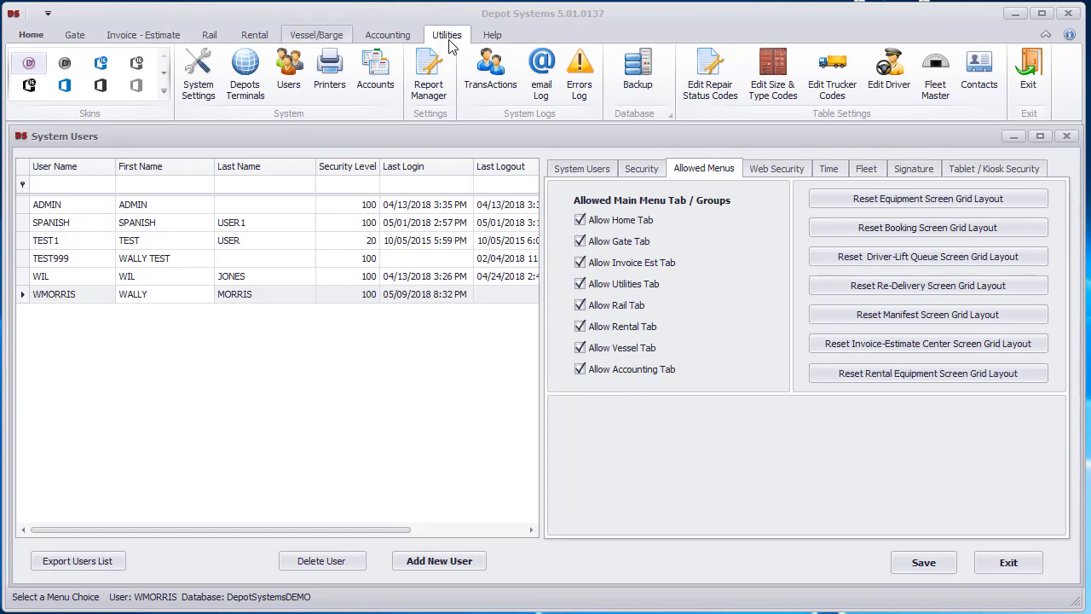
pyautogui.click(776, 173)
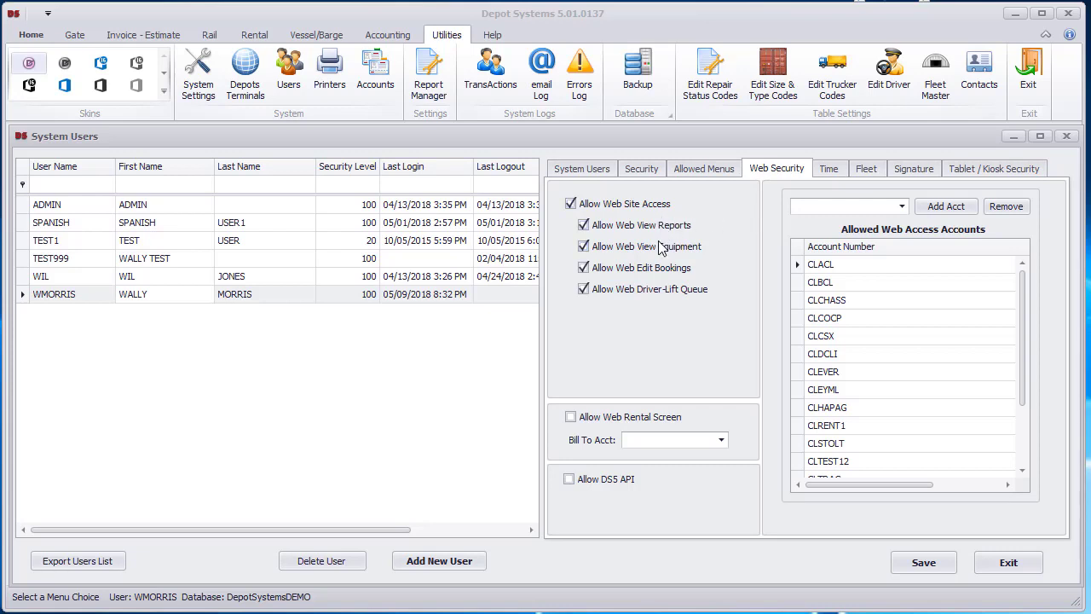
pyautogui.moveTo(661, 252)
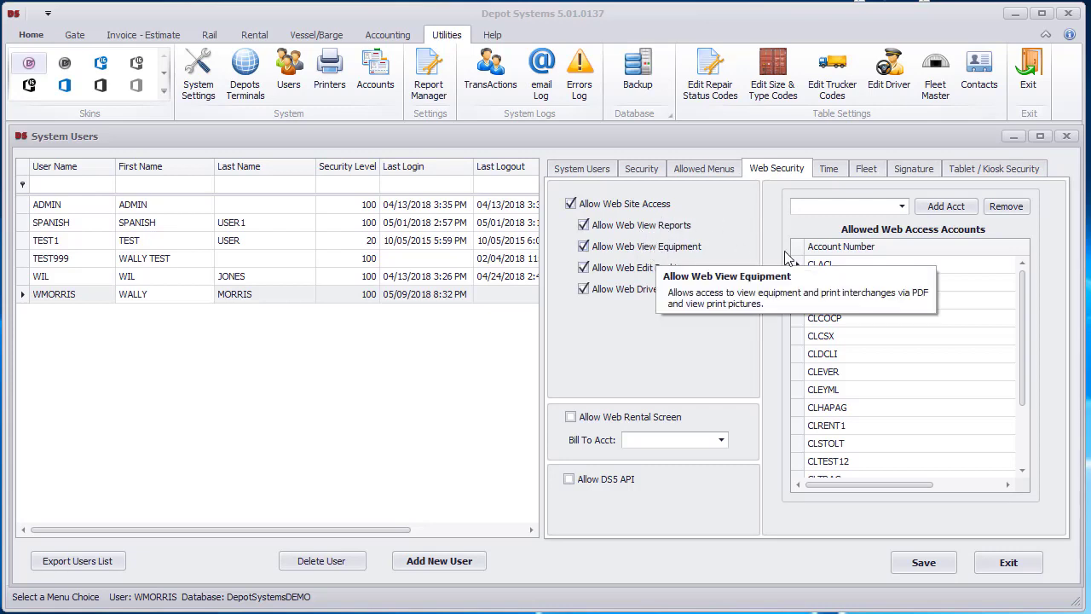
pyautogui.click(829, 170)
pyautogui.click(867, 170)
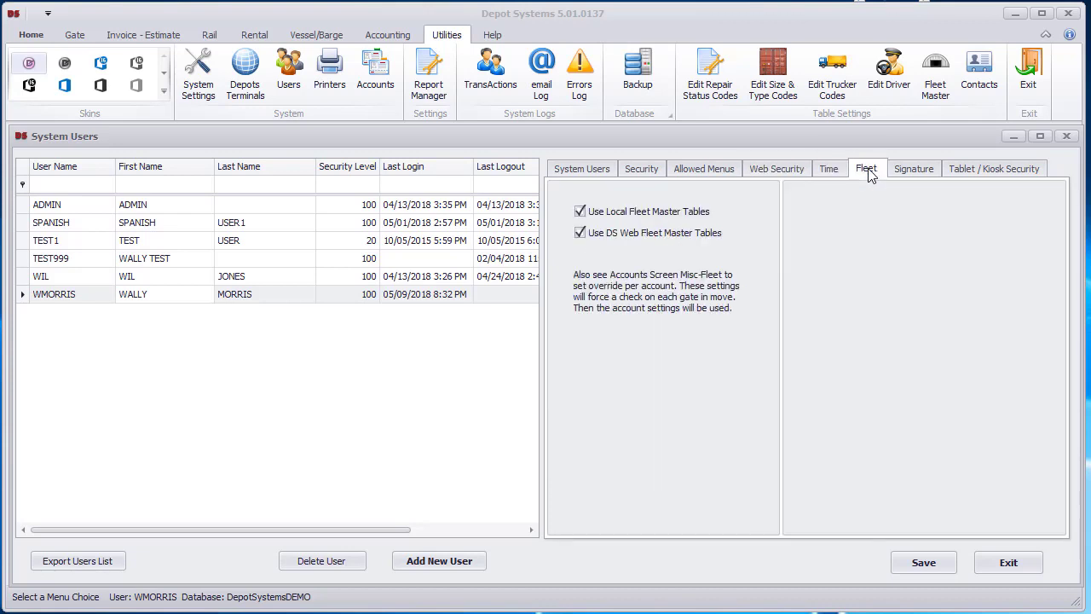
pyautogui.click(910, 169)
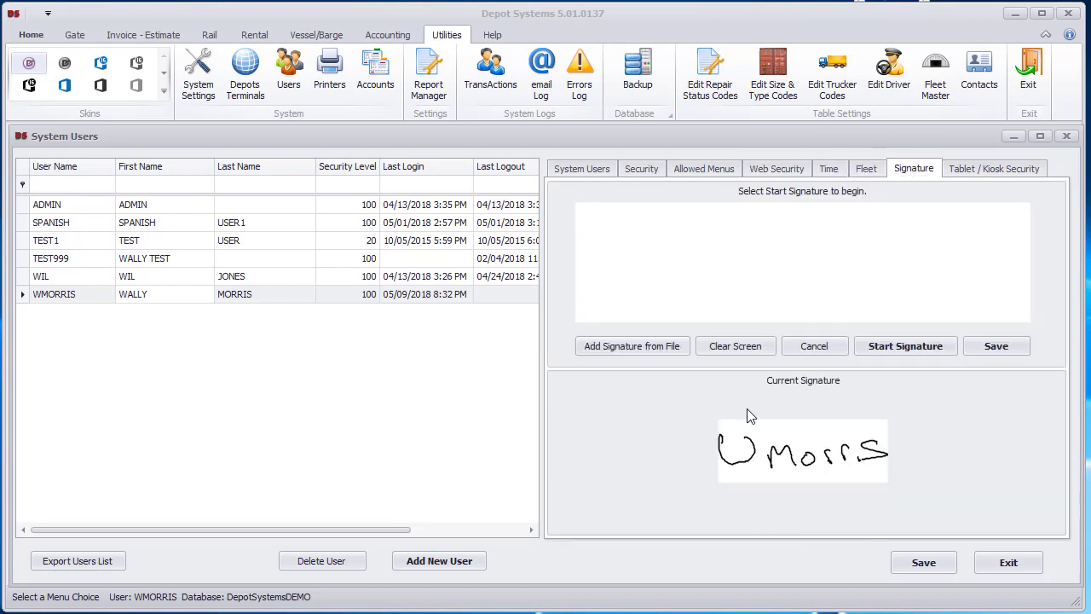
pyautogui.click(980, 171)
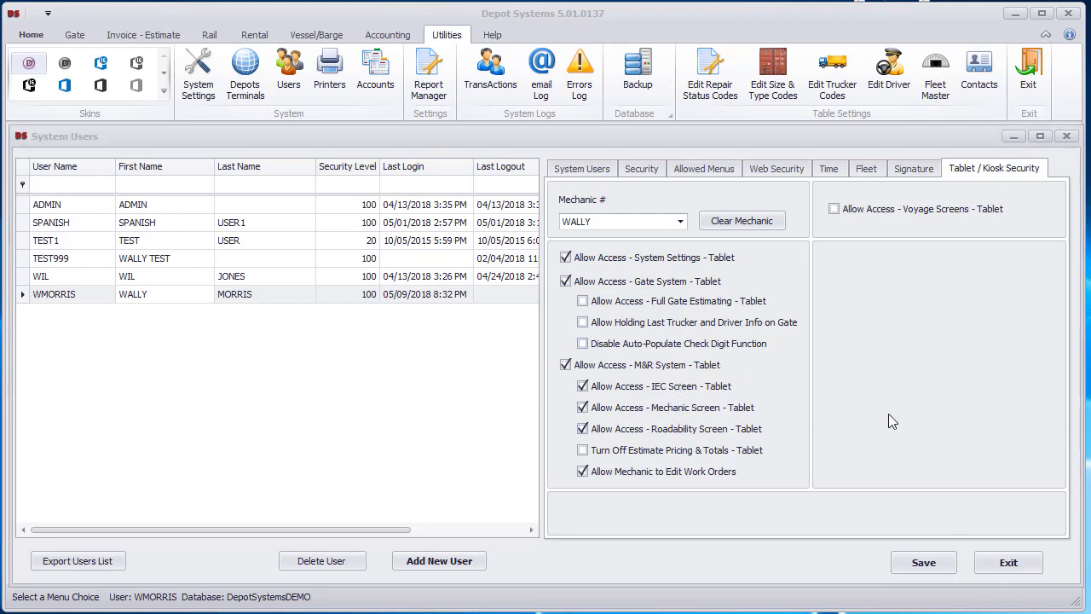
pyautogui.click(923, 561)
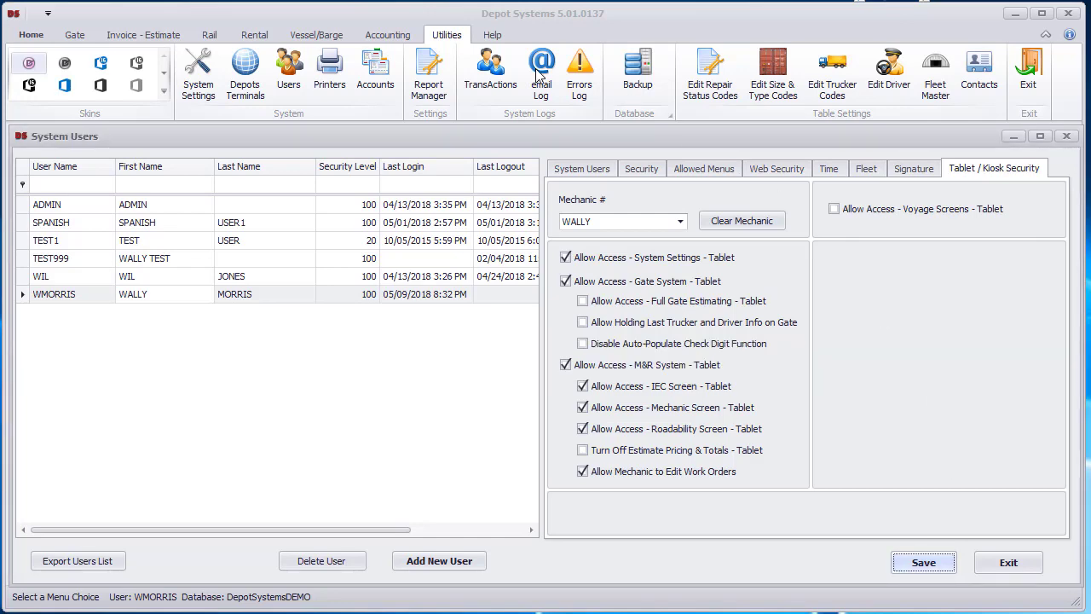
pyautogui.click(1008, 562)
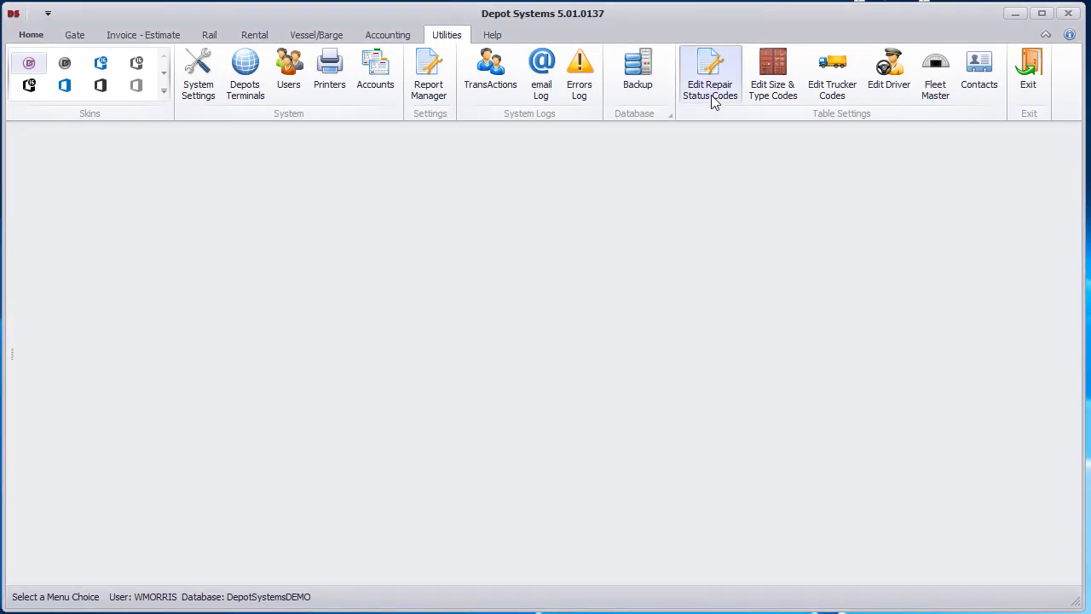
# View the repair status codes and the edit details of trucker ALWAYS DRAGON in the trucker SCAC codes, closing each screen
pyautogui.click(710, 94)
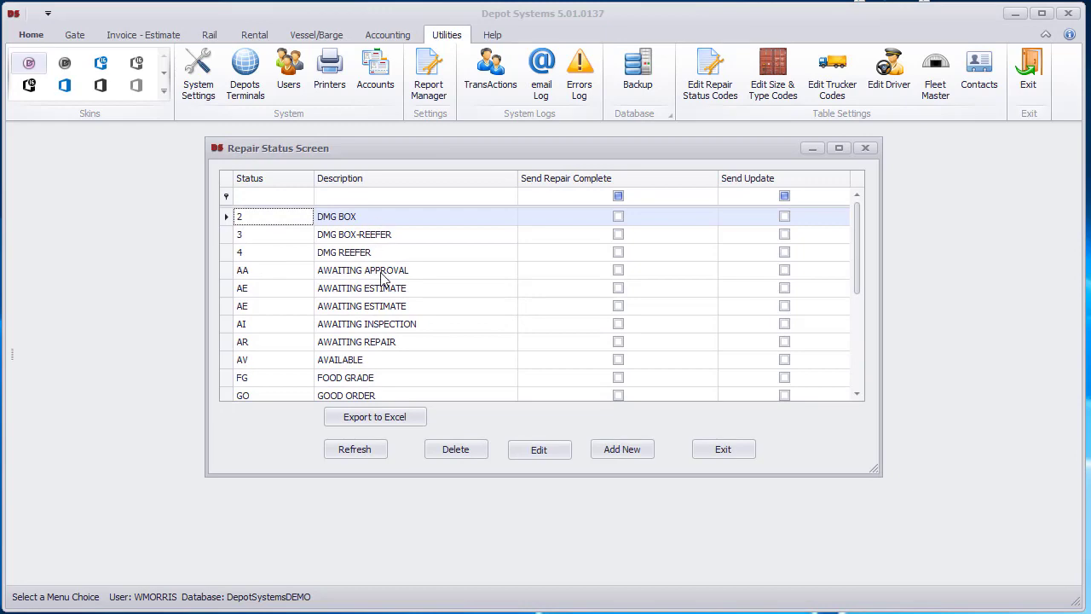
pyautogui.click(728, 452)
pyautogui.click(820, 95)
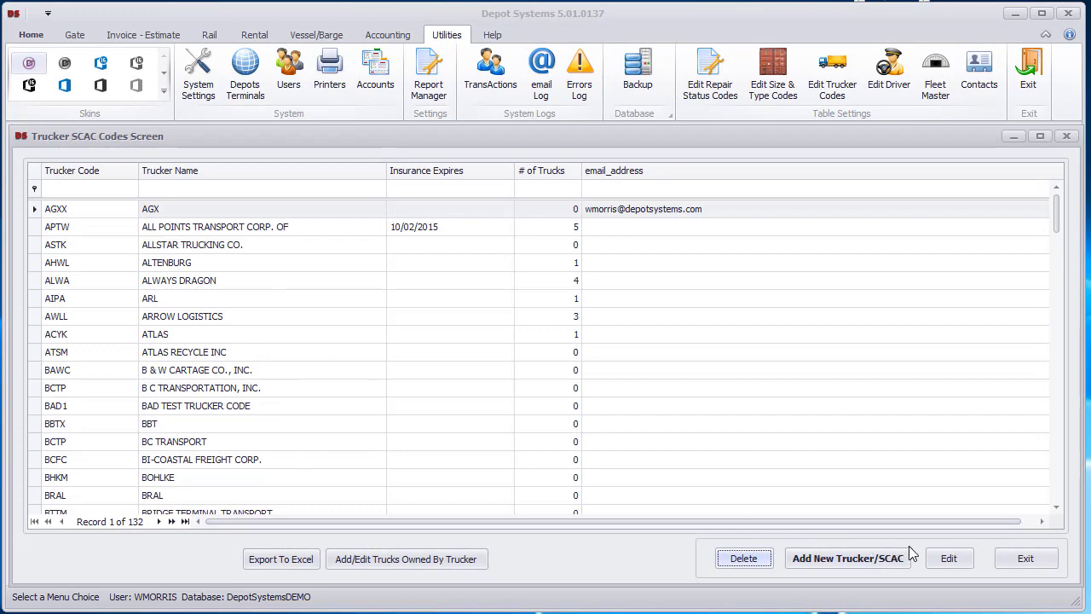
pyautogui.click(214, 282)
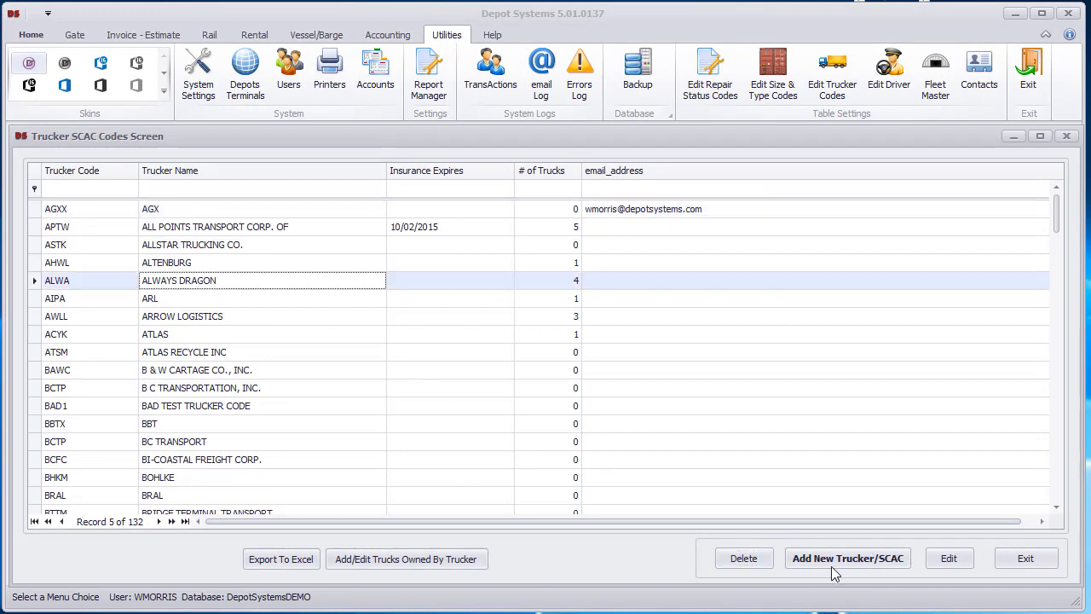
pyautogui.click(928, 562)
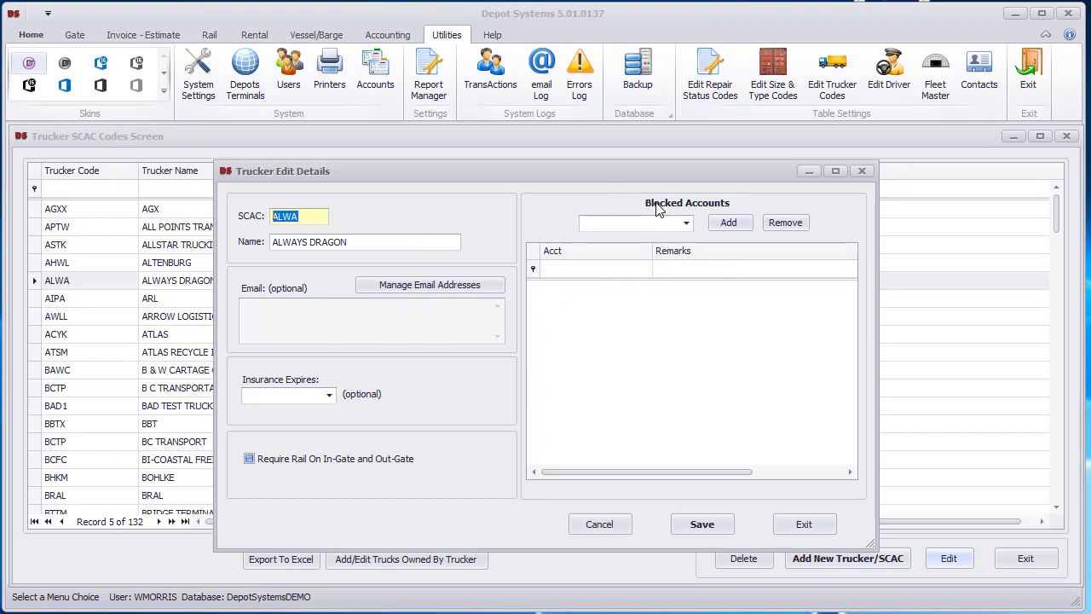
pyautogui.click(802, 523)
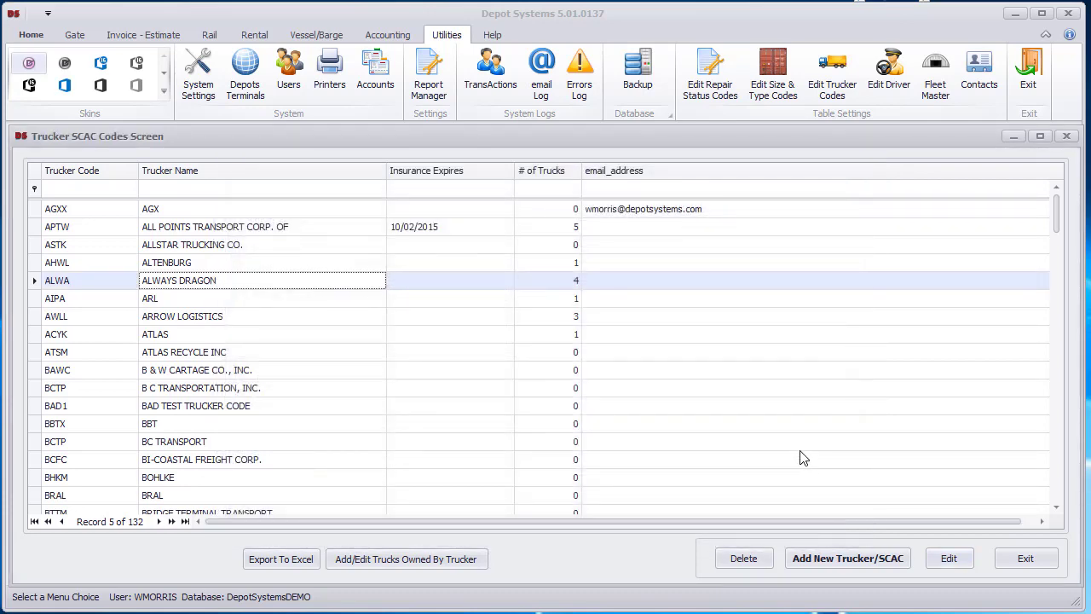
pyautogui.click(1025, 559)
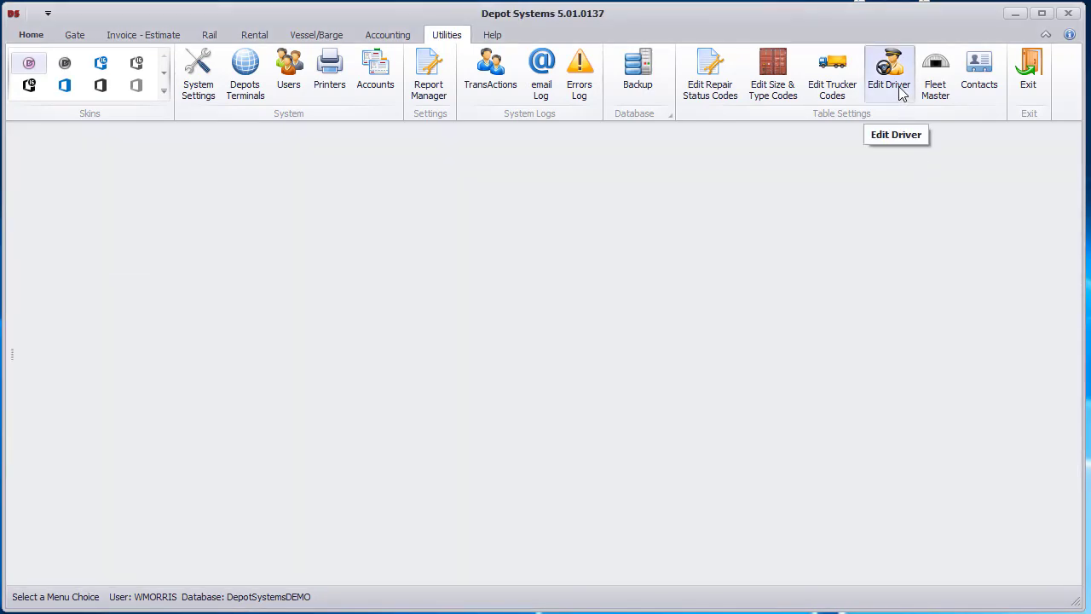
# View the Fleet Master equipment list and close it
pyautogui.click(941, 95)
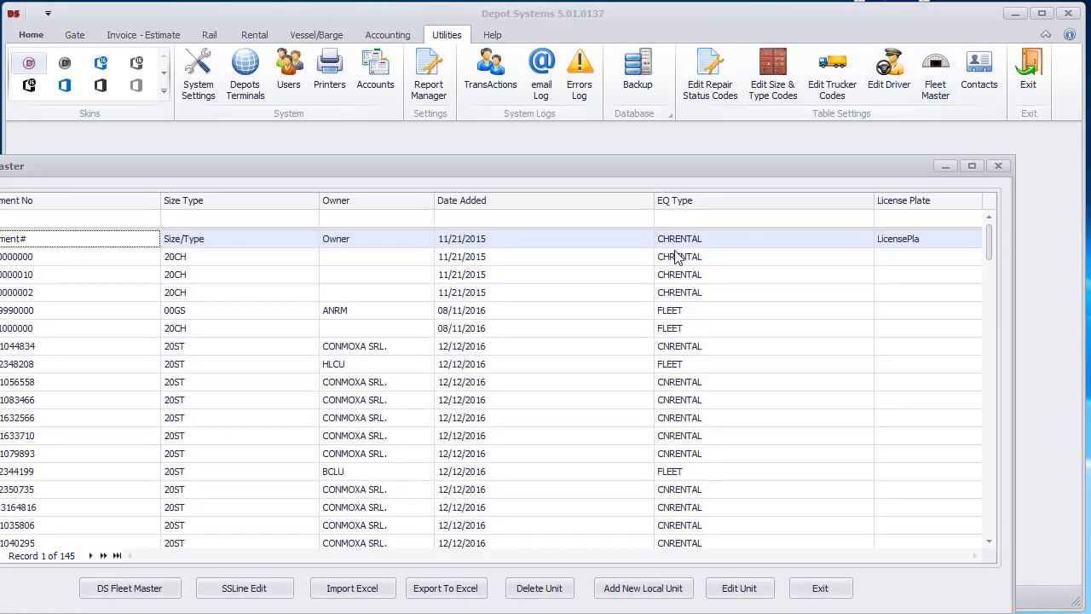
pyautogui.click(823, 588)
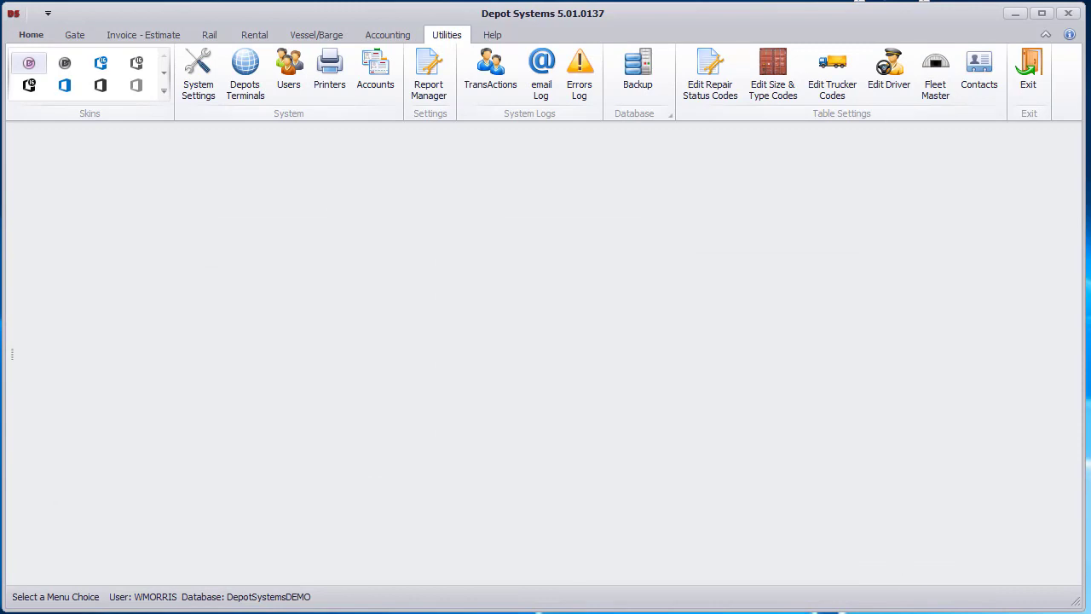
# View the ACL LINE customer account's accounting settings, including the accounting package choices for export
pyautogui.click(375, 73)
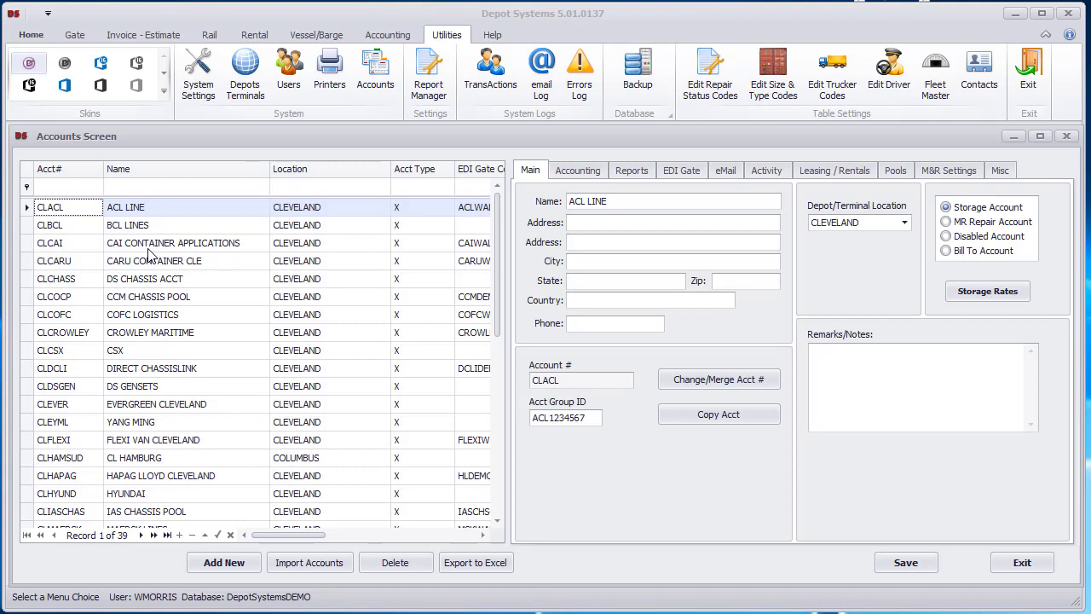
pyautogui.click(150, 211)
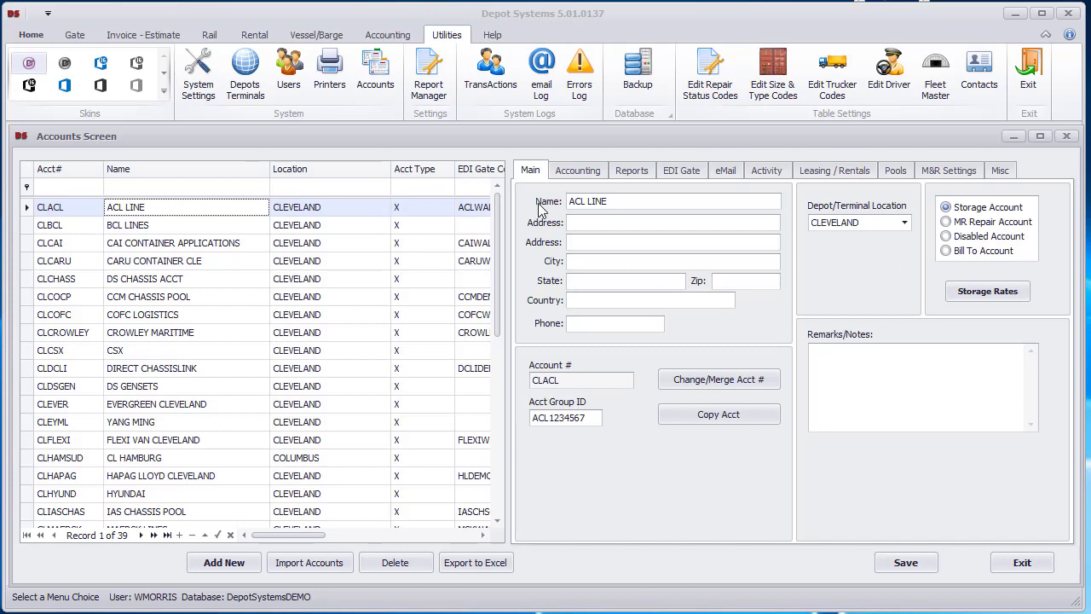
pyautogui.click(577, 175)
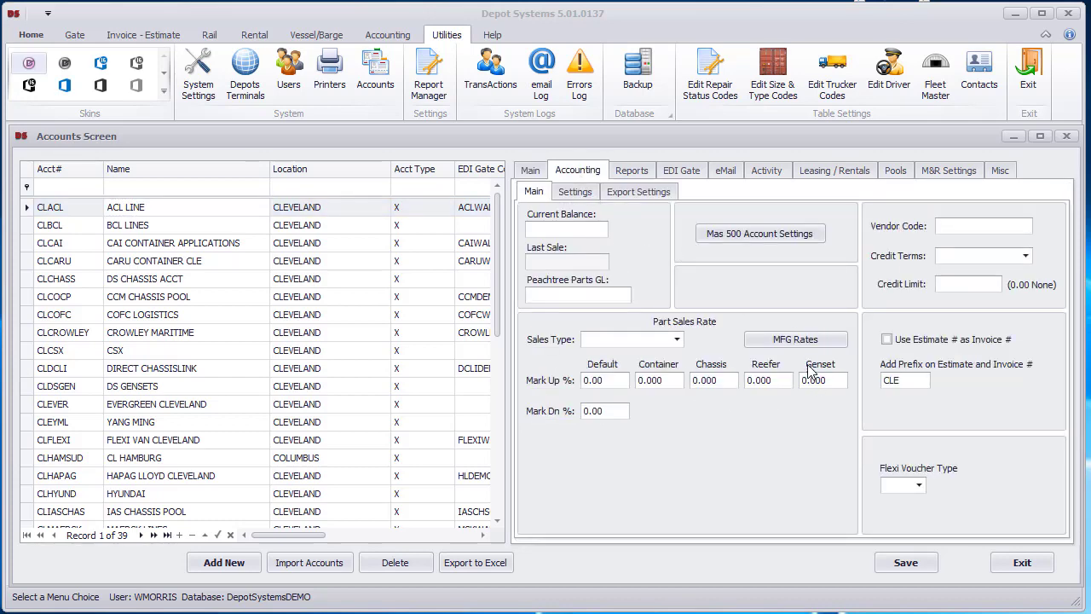
pyautogui.click(655, 192)
pyautogui.click(762, 224)
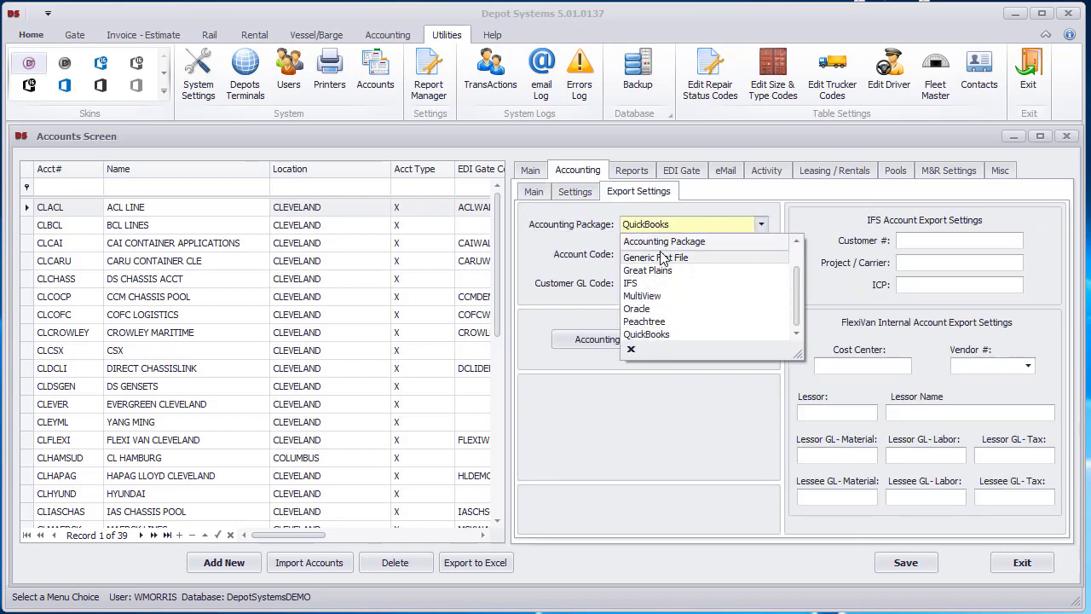
pyautogui.click(761, 224)
# Review the ACL LINE account's report settings and the details of report schedule 12, closing the schedule and the reports scheduler
pyautogui.click(631, 170)
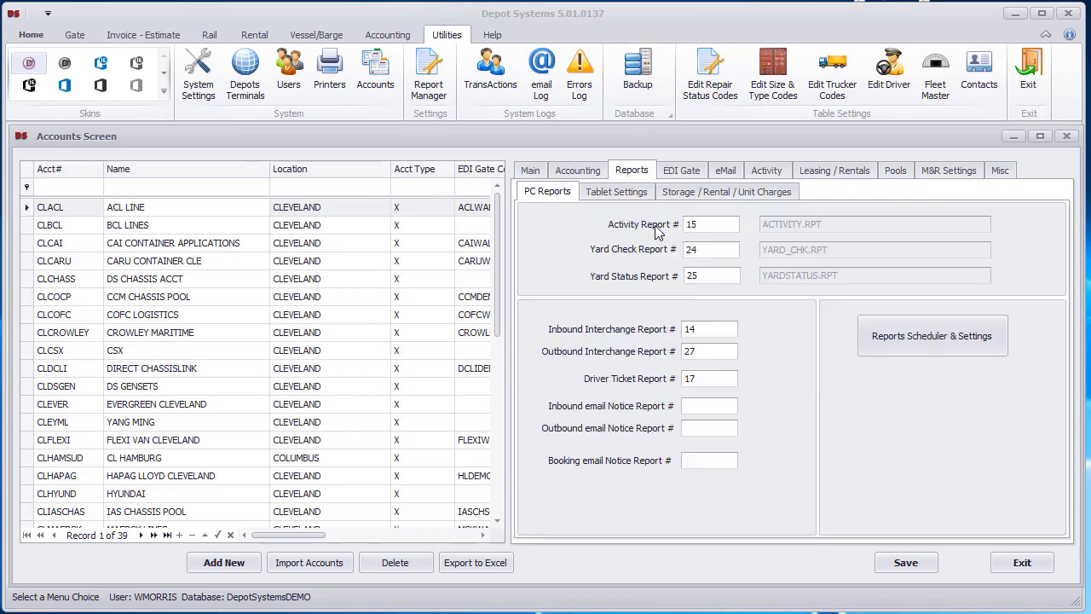
pyautogui.click(902, 339)
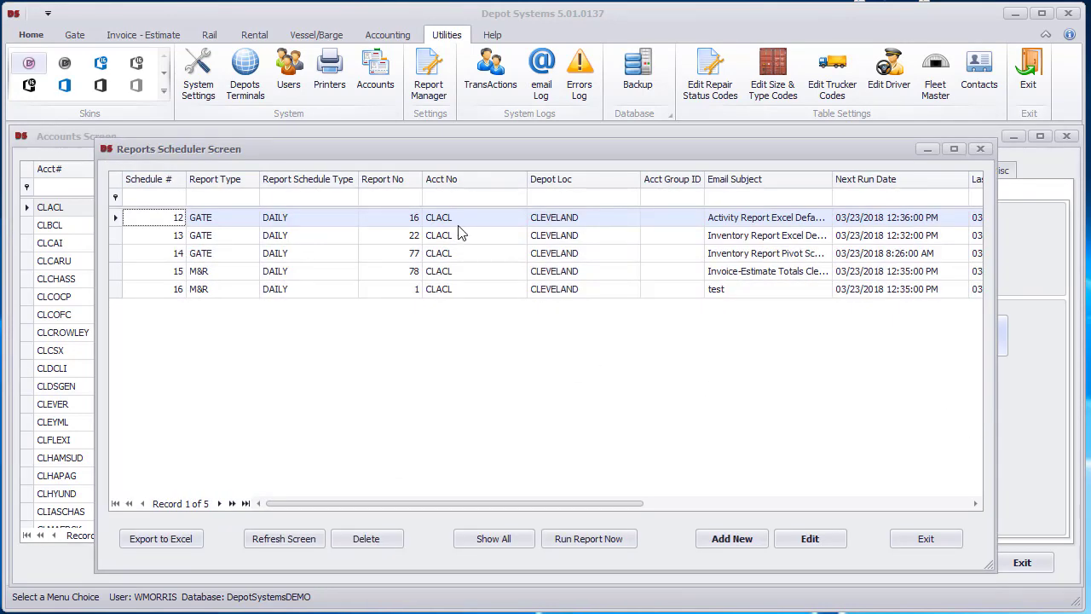
pyautogui.click(467, 221)
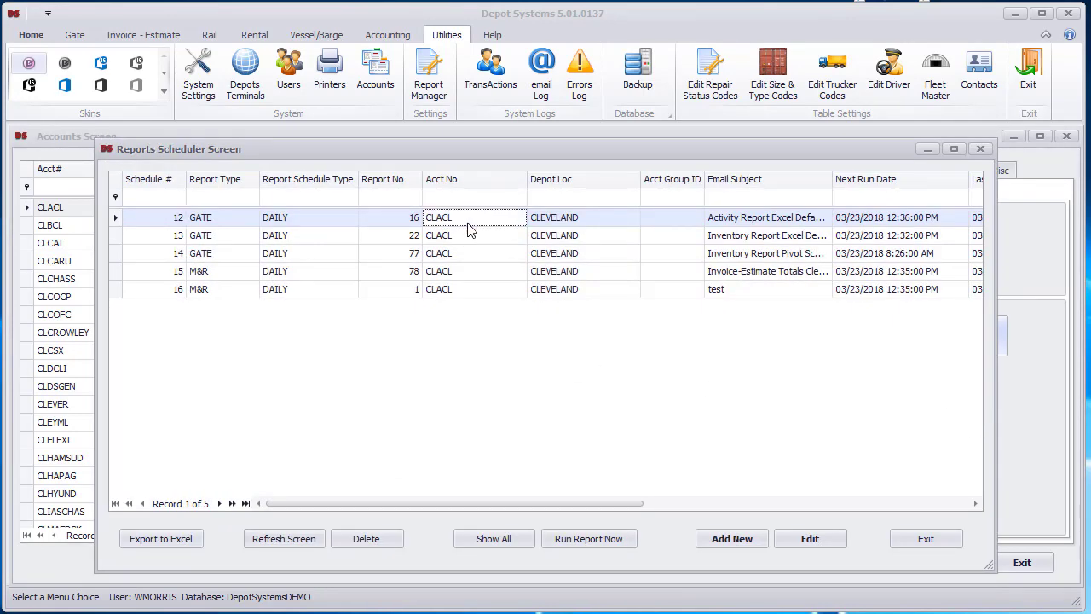
pyautogui.click(807, 539)
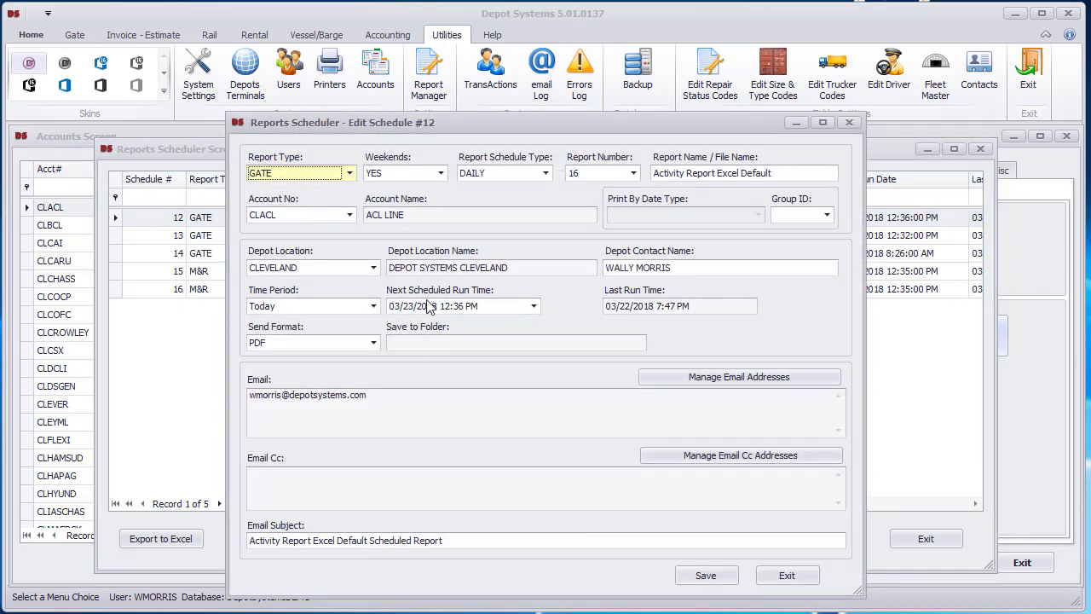
pyautogui.click(786, 576)
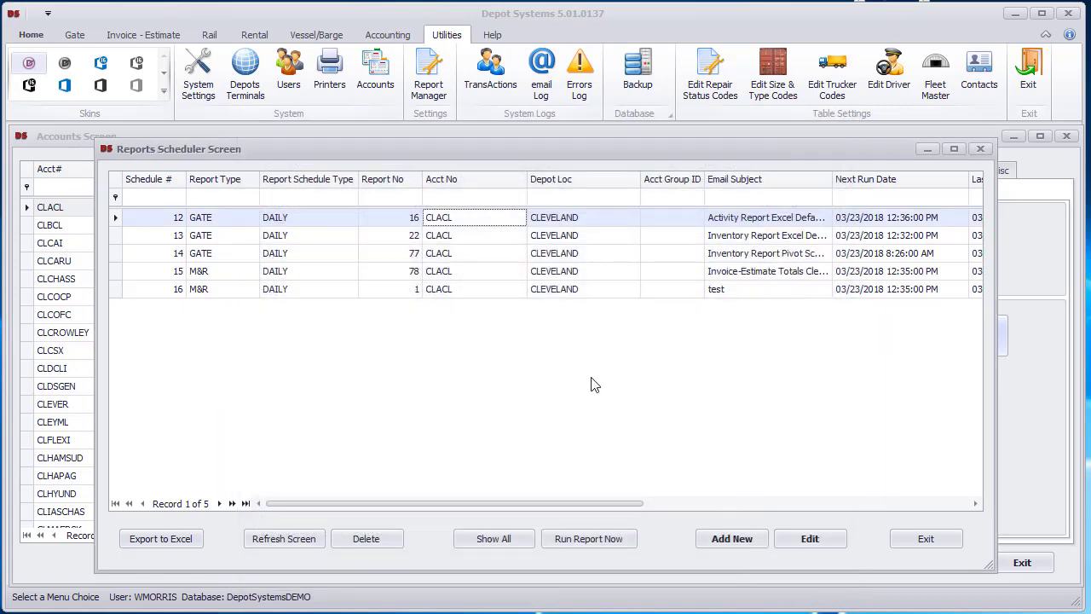
pyautogui.click(936, 544)
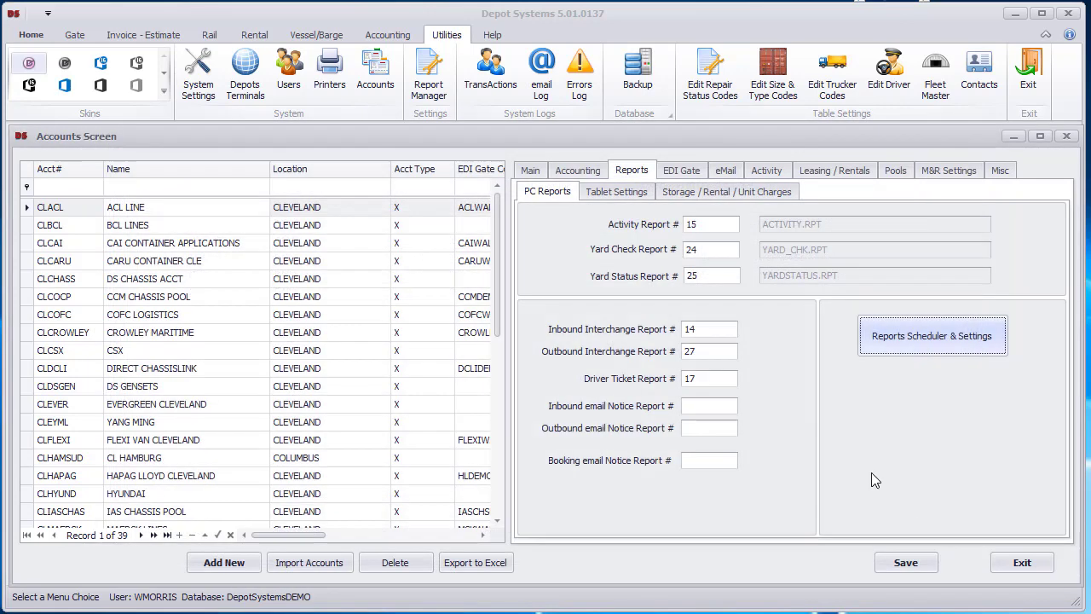
# Review the account's EDI gate and email settings and its Activity 1 to Activity 4 interchange settings
pyautogui.click(682, 175)
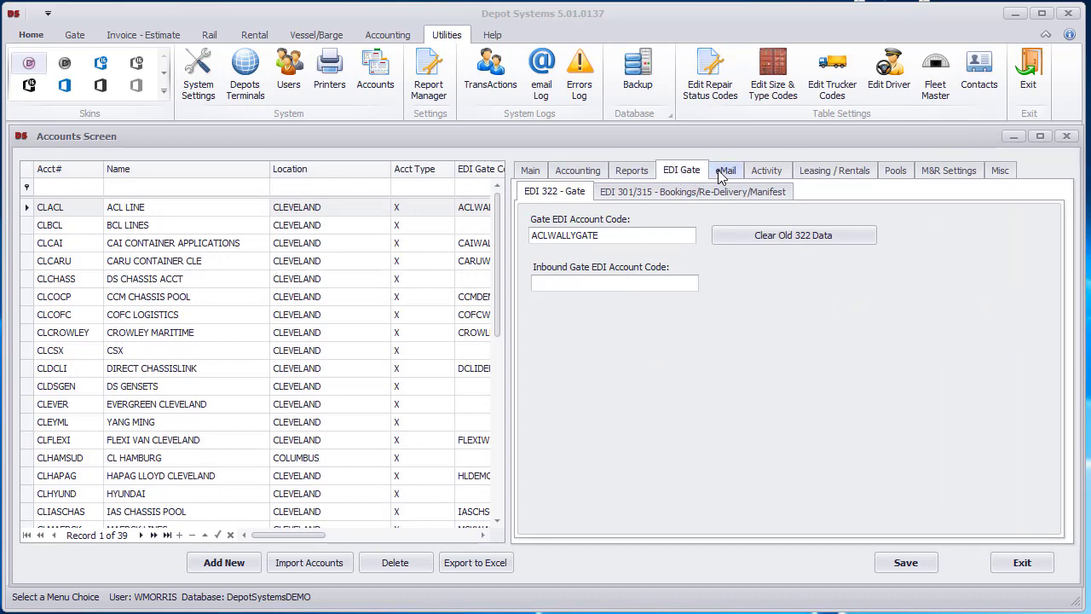
pyautogui.click(722, 170)
pyautogui.click(768, 172)
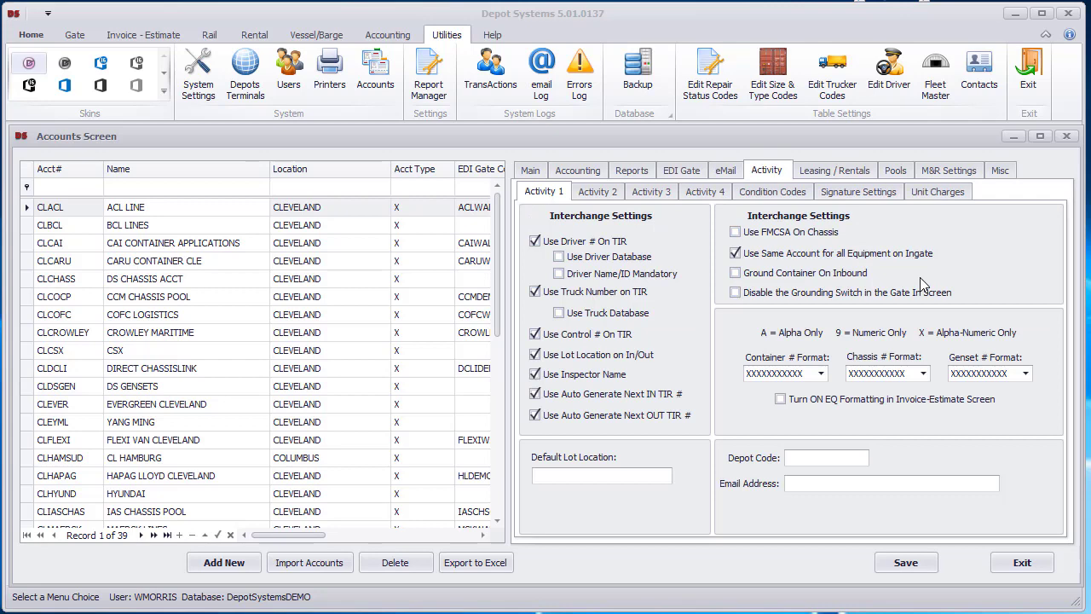
pyautogui.click(580, 193)
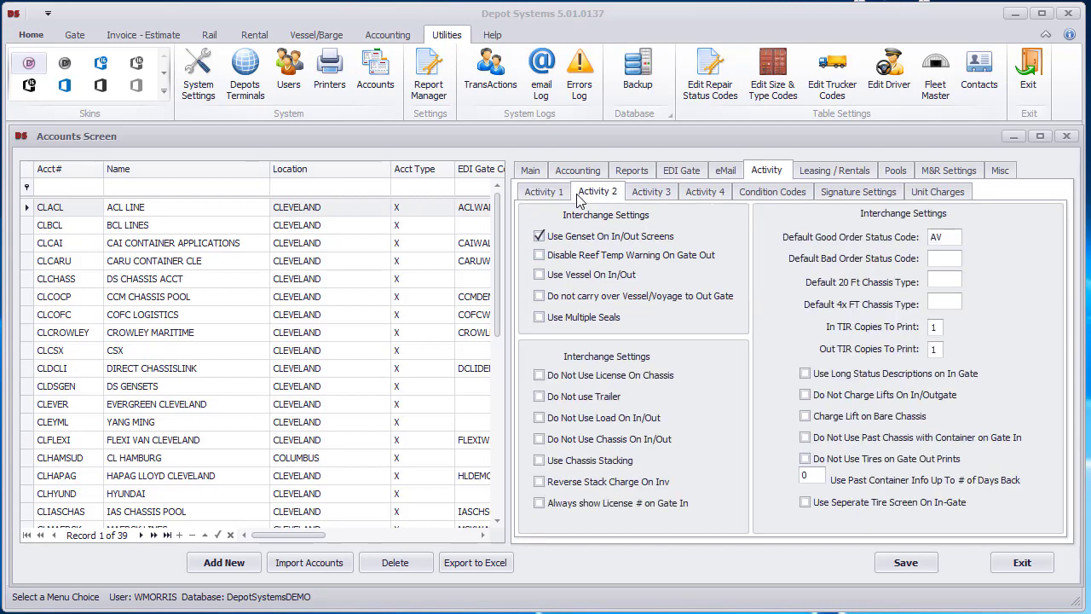
pyautogui.click(652, 195)
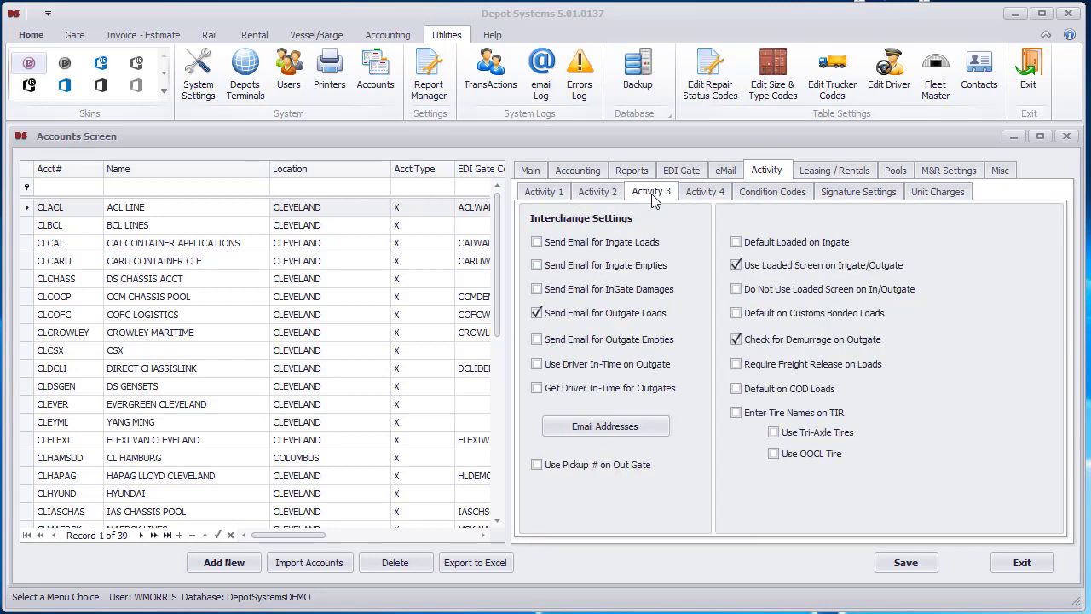
pyautogui.click(695, 191)
# Review the account's condition codes, signature settings and unit charges, closing the unit charges list
pyautogui.click(764, 194)
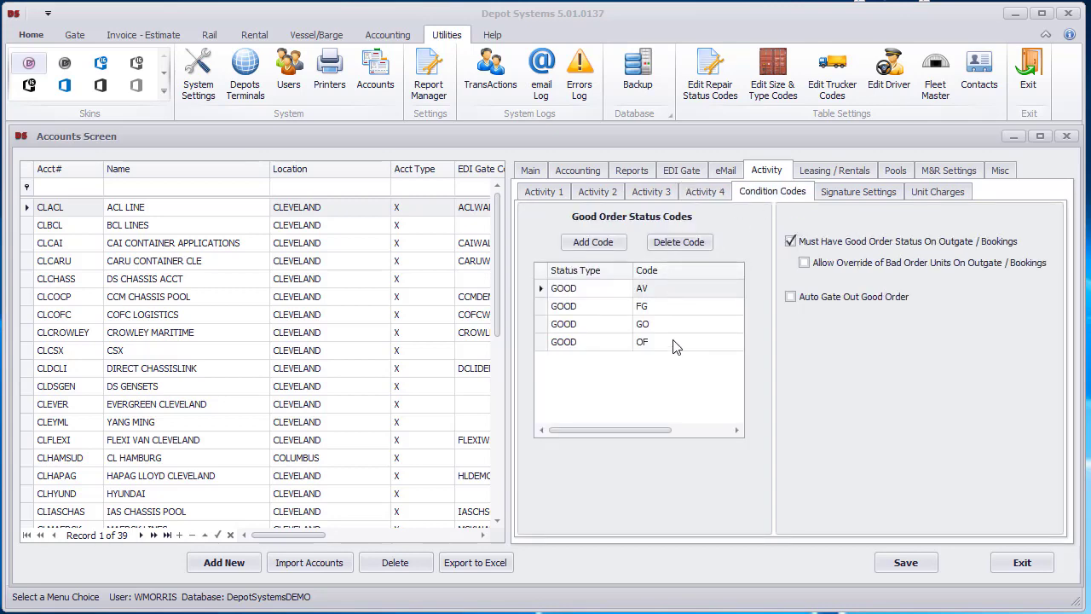
pyautogui.click(874, 193)
pyautogui.click(927, 195)
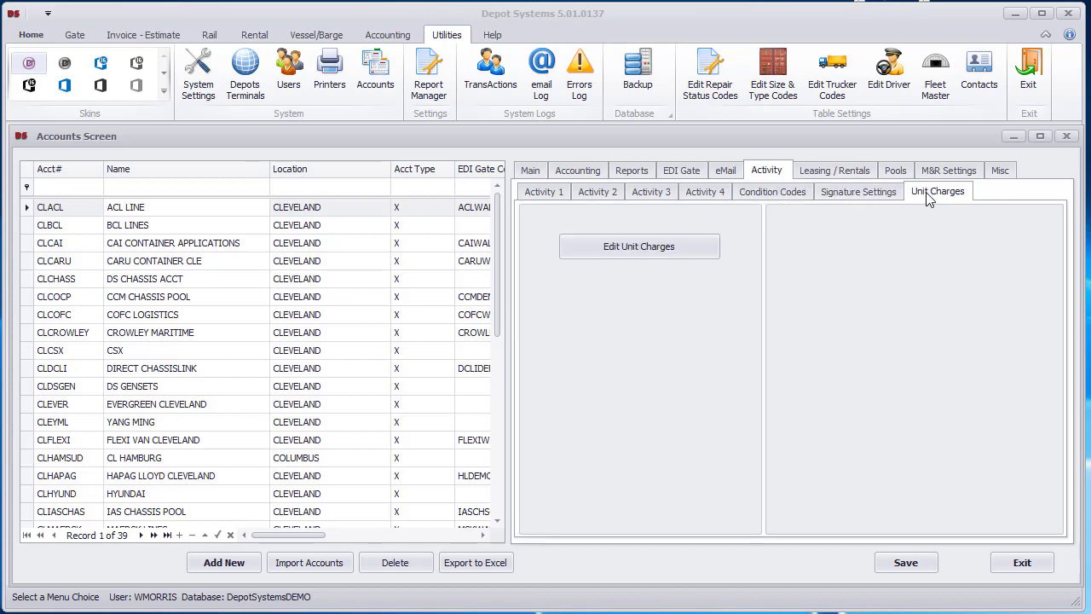
pyautogui.click(665, 249)
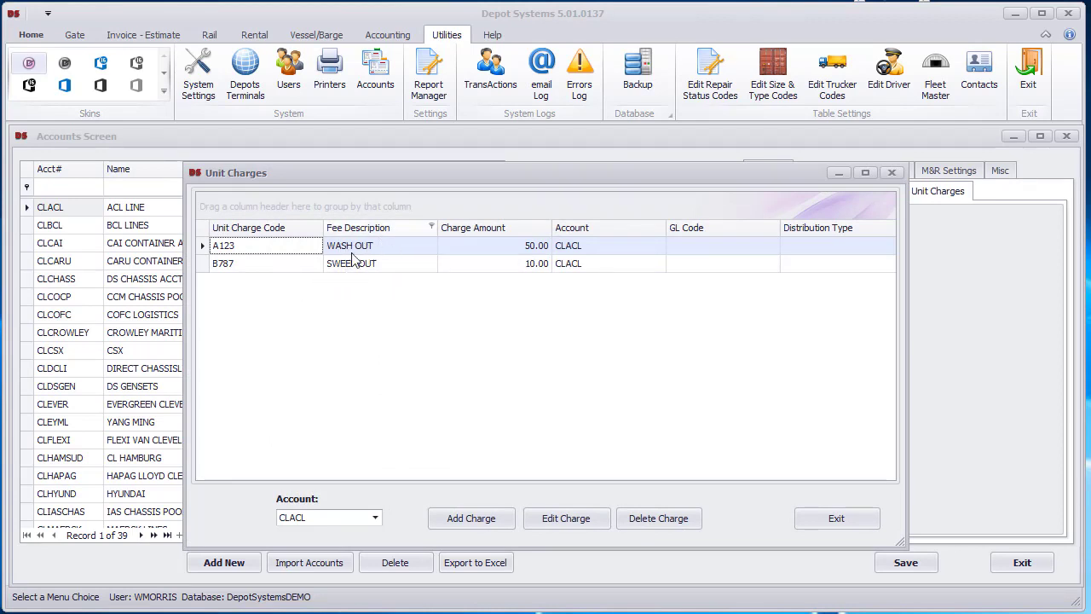
pyautogui.click(836, 518)
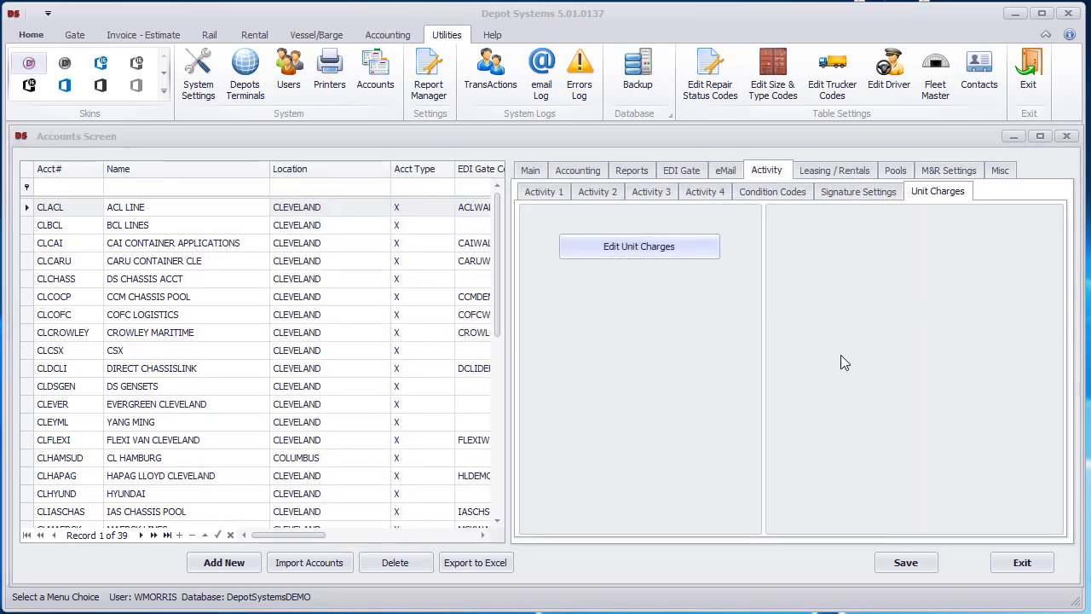
# Review the account's leasing and rental settings and the chassis and genset pools allowed for it
pyautogui.click(819, 173)
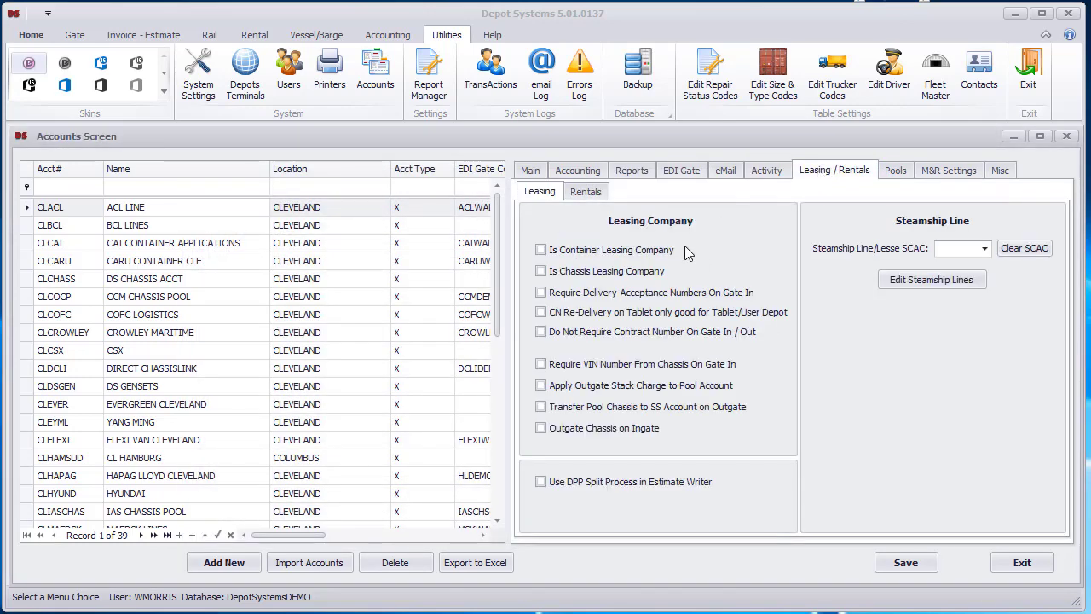
pyautogui.click(586, 194)
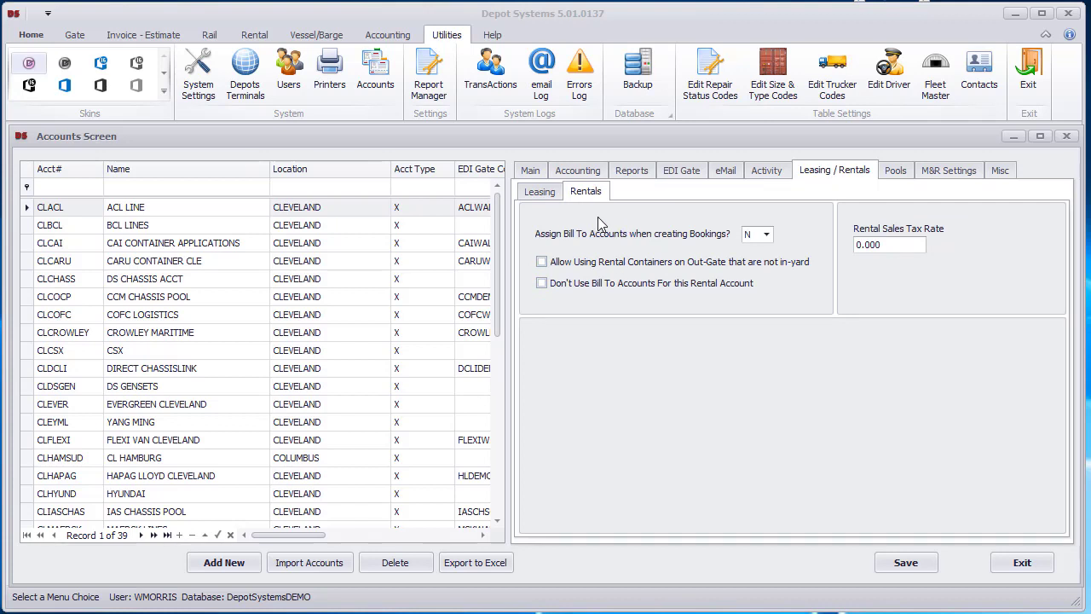
pyautogui.click(895, 174)
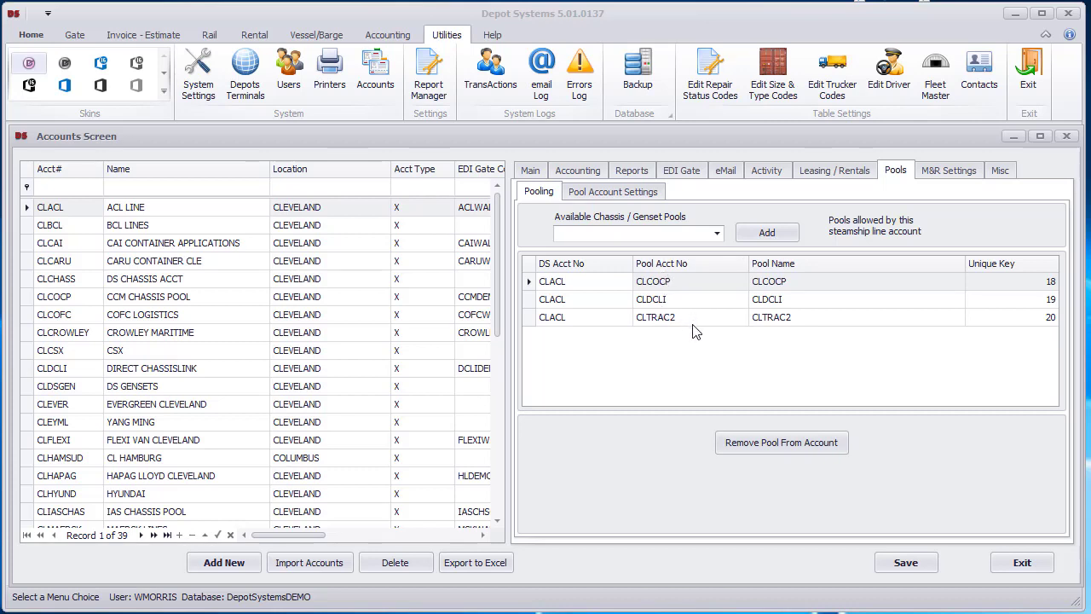
# Review the account's M&R billing address, labor rates, tax rates and tariff controls, including the M&R format choices
pyautogui.click(946, 173)
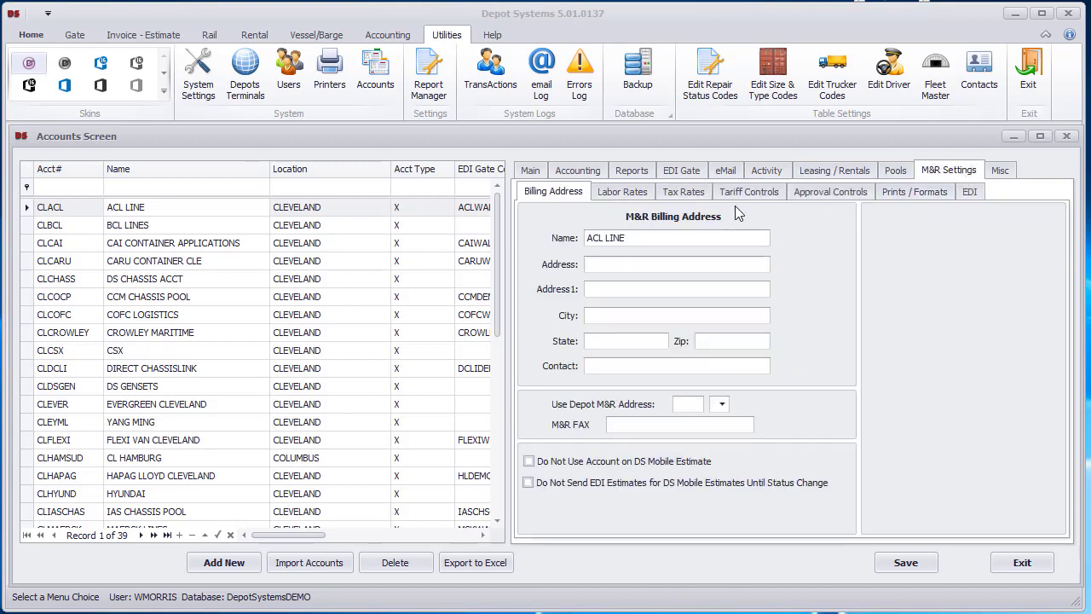
pyautogui.click(635, 193)
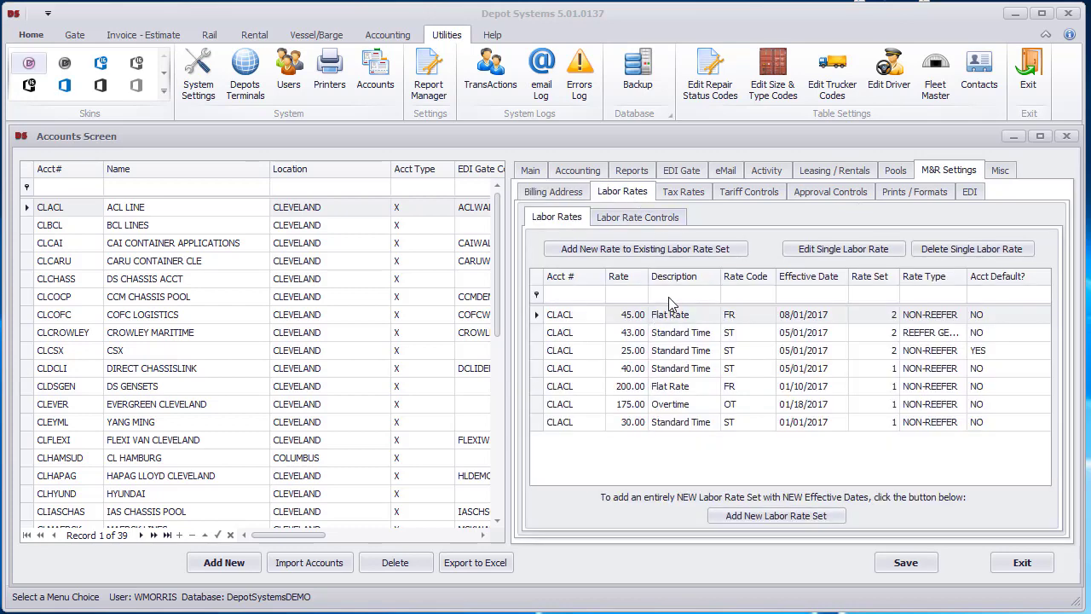
pyautogui.click(693, 197)
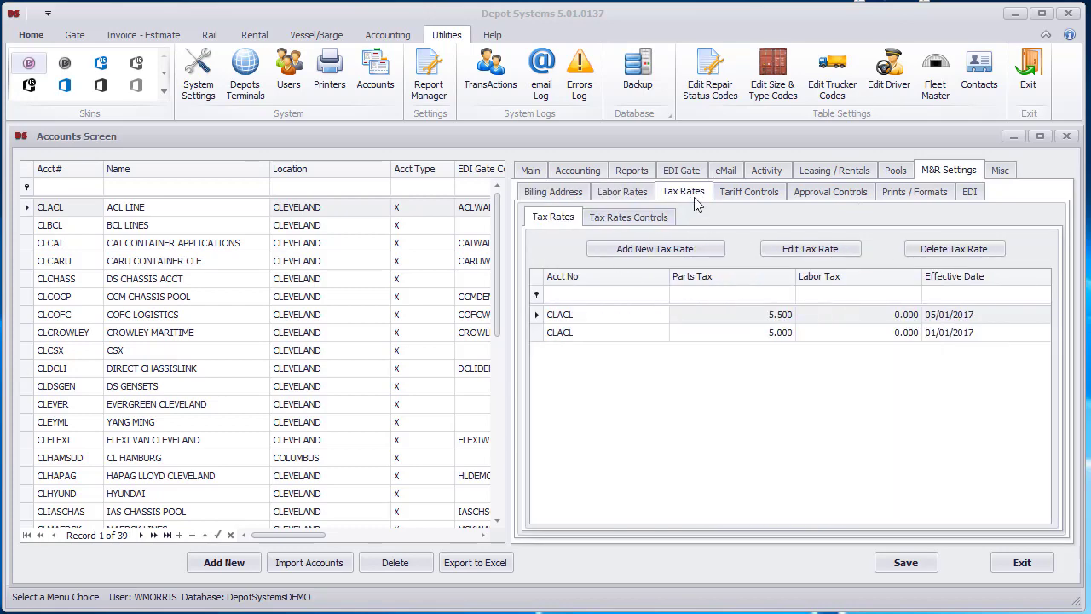
pyautogui.click(743, 191)
pyautogui.click(754, 309)
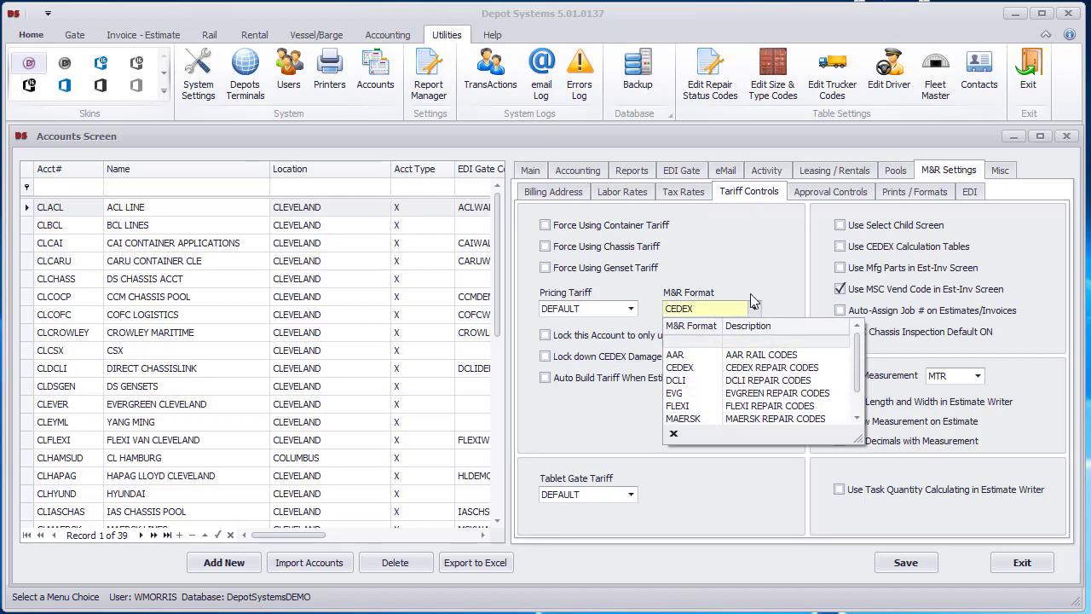
pyautogui.click(745, 252)
# Review the account's M&R approval controls, print format settings and EDI setups
pyautogui.click(830, 191)
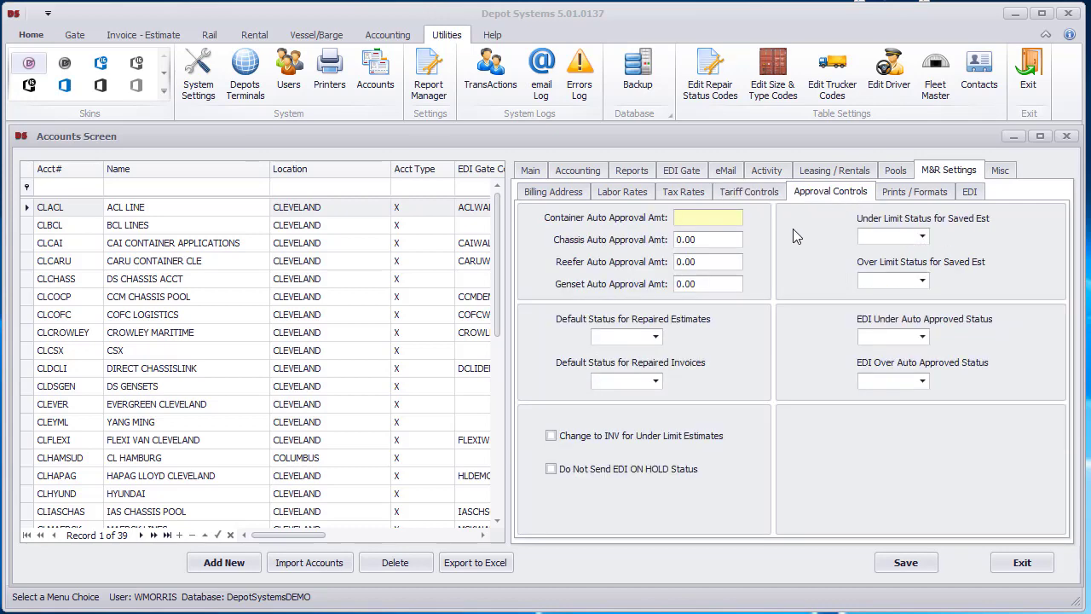
pyautogui.click(919, 192)
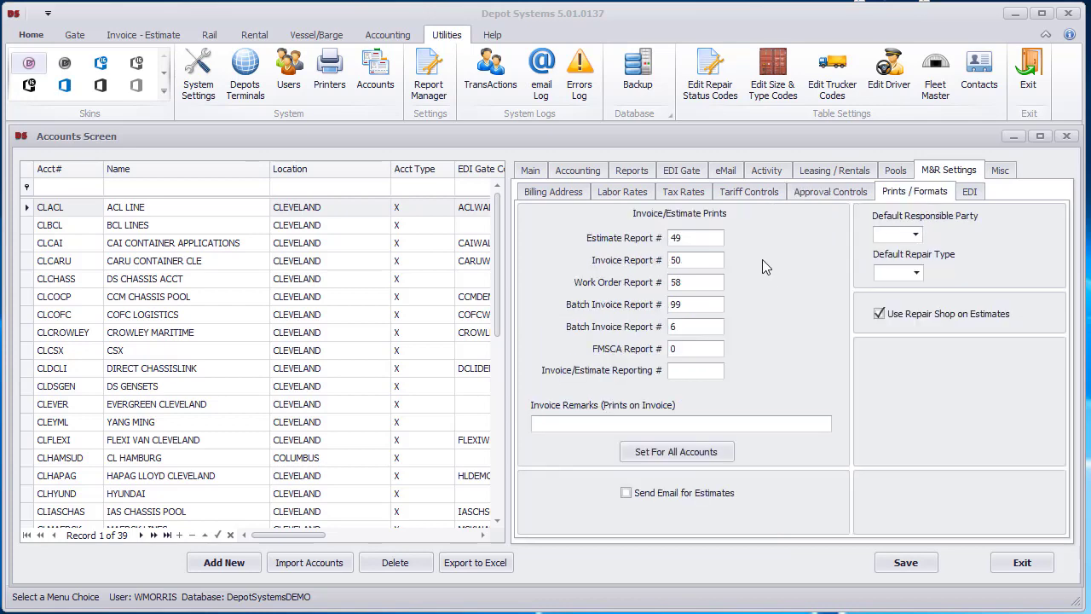
pyautogui.click(969, 192)
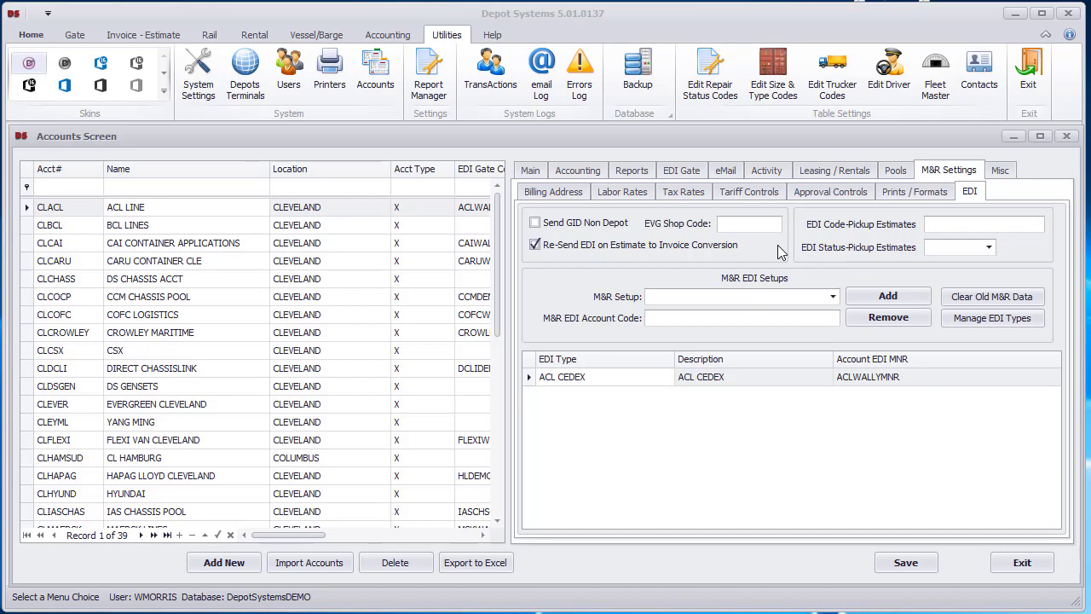
# Review the account's miscellaneous fleet master, Emodal/UIIA and trucking systems settings
pyautogui.click(1001, 173)
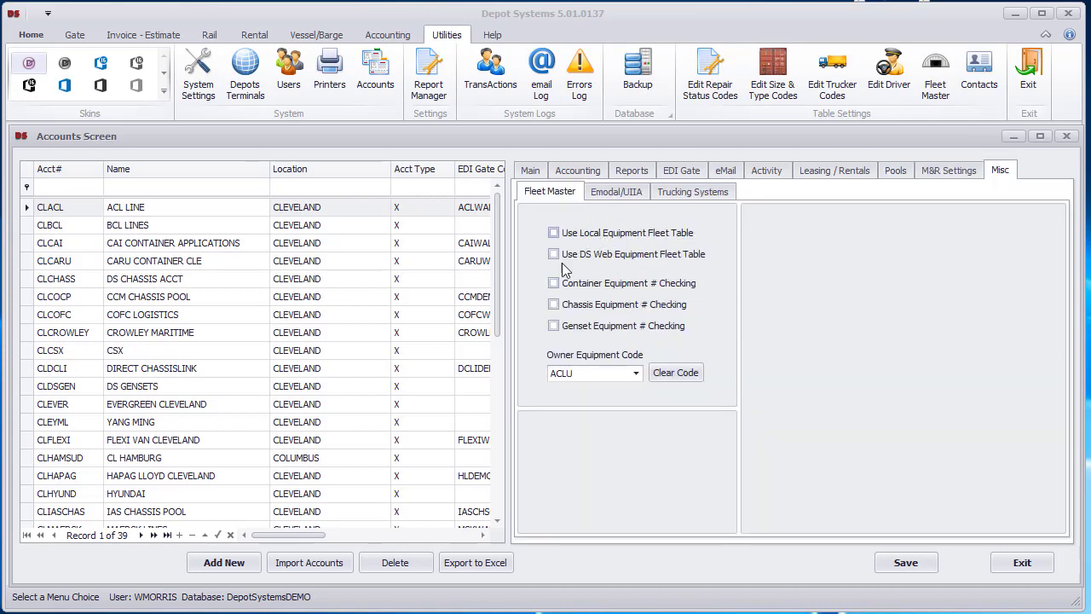
pyautogui.click(621, 196)
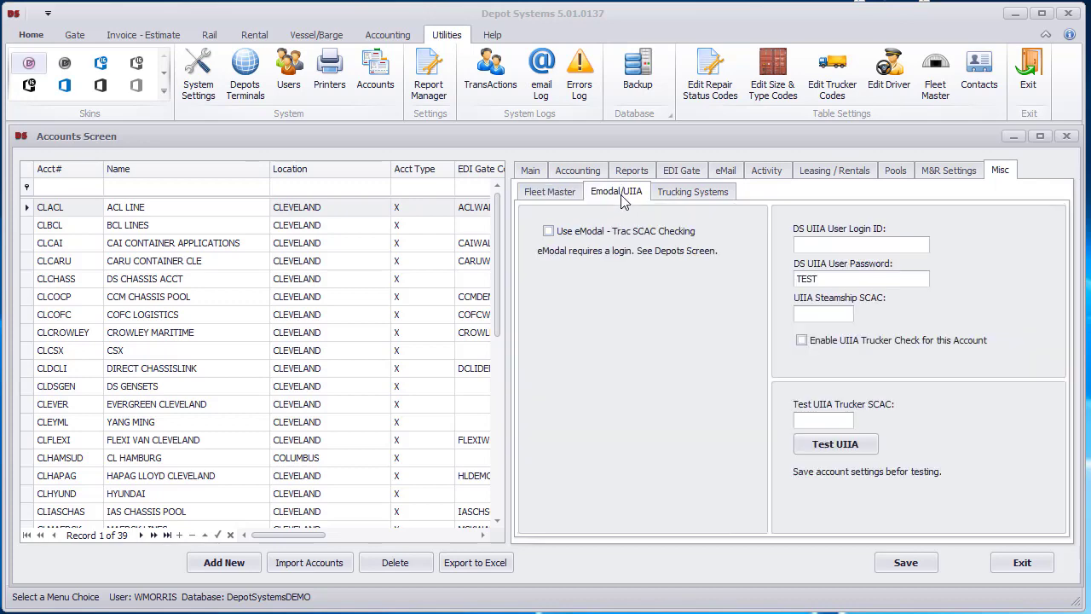
pyautogui.click(683, 195)
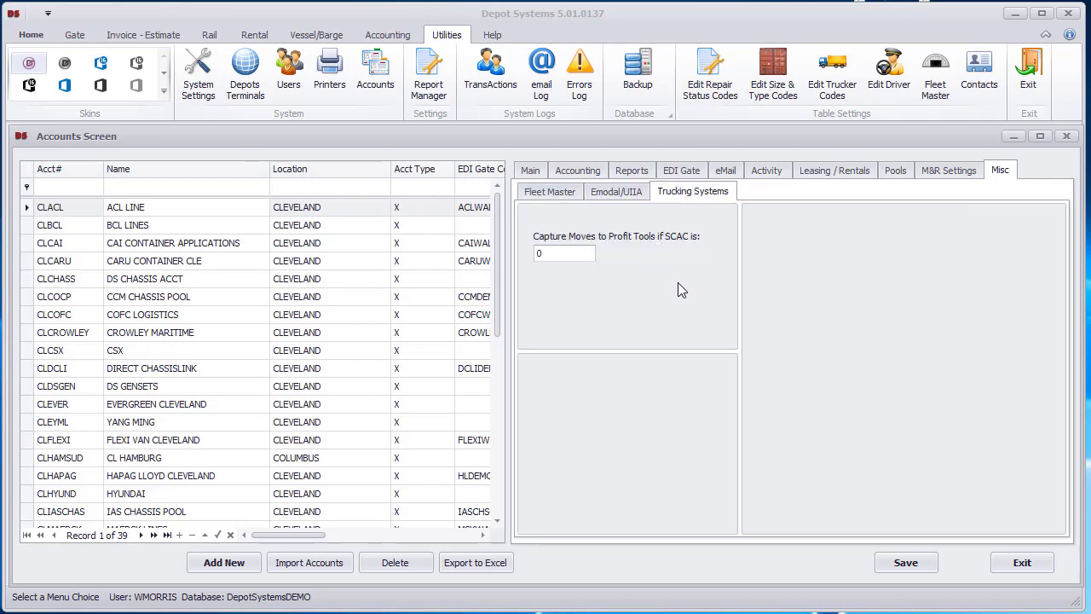
pyautogui.click(560, 191)
# View the ACL LINE account's storage rates and open the 20ST rate's edit details
pyautogui.click(530, 170)
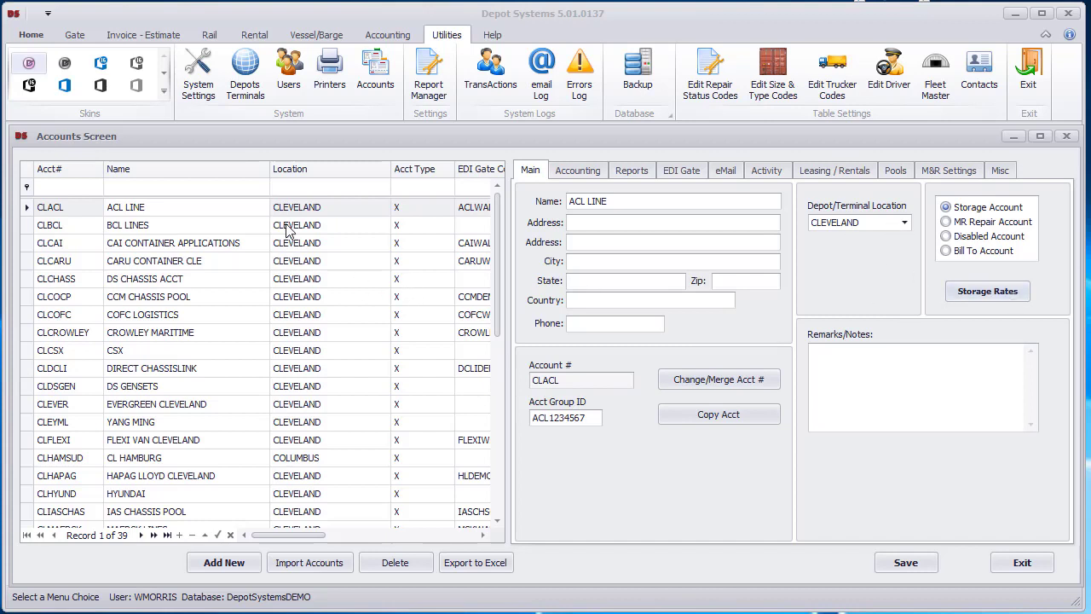
pyautogui.click(986, 295)
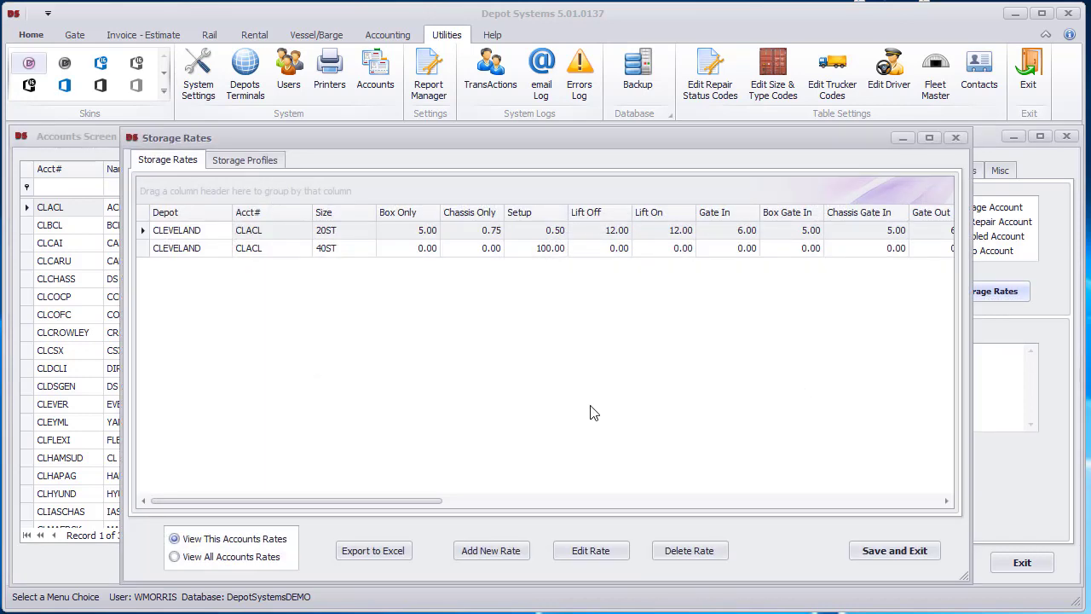
pyautogui.click(334, 238)
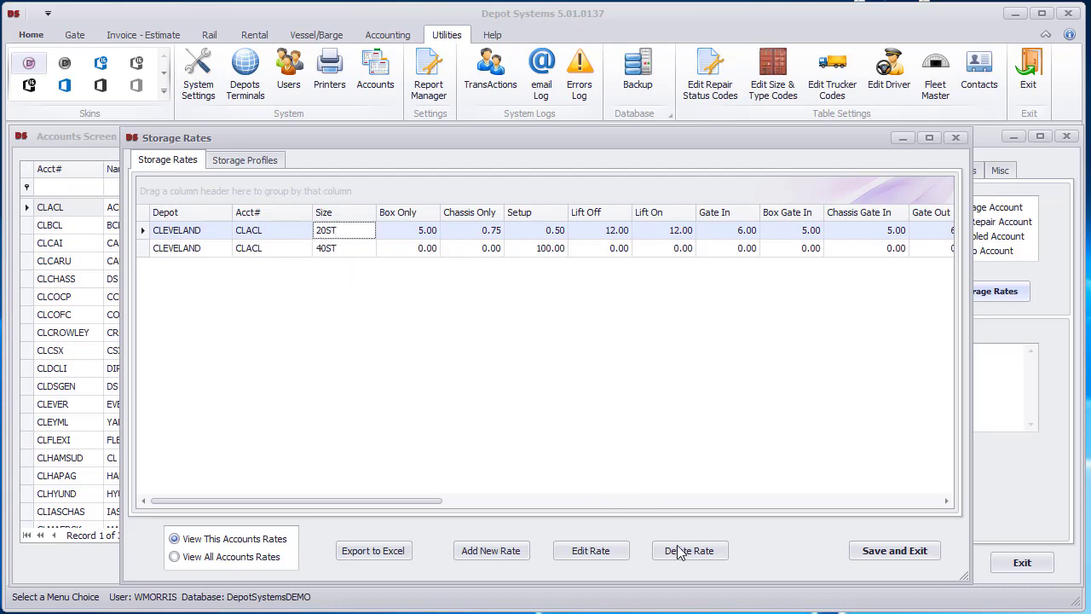
pyautogui.click(602, 556)
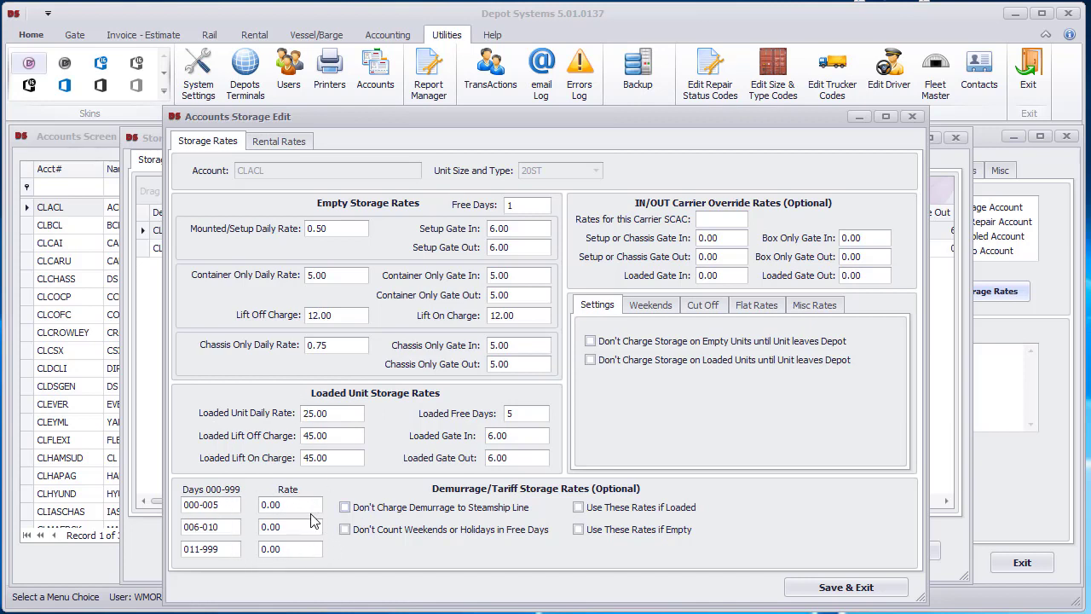
# Review the 20ST storage rate's weekend, cut-off, flat rate and miscellaneous rate options, ending on its general settings
pyautogui.click(669, 308)
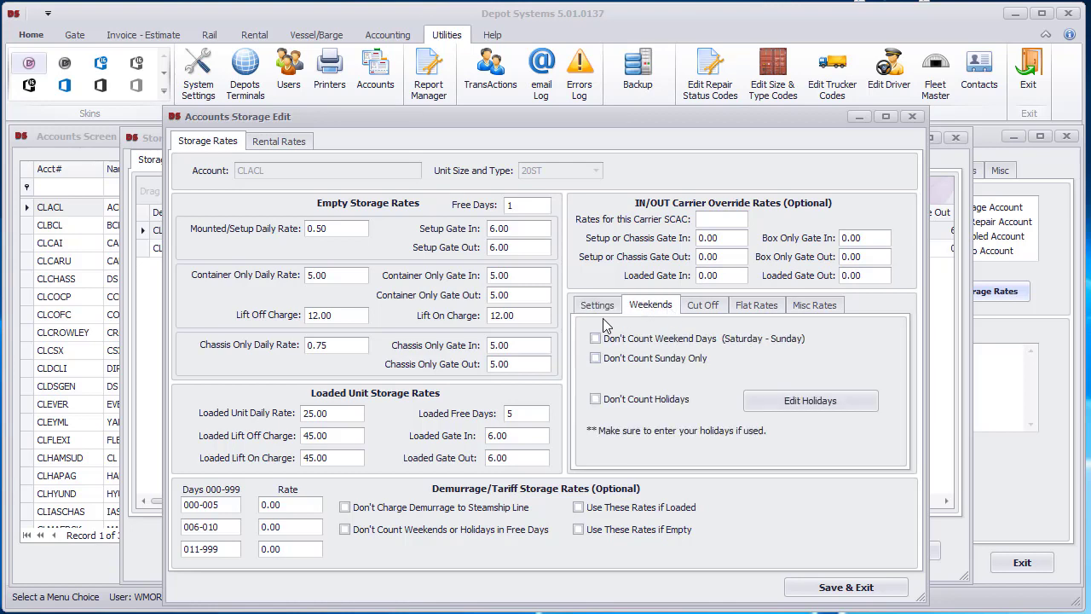
pyautogui.click(711, 308)
pyautogui.click(763, 307)
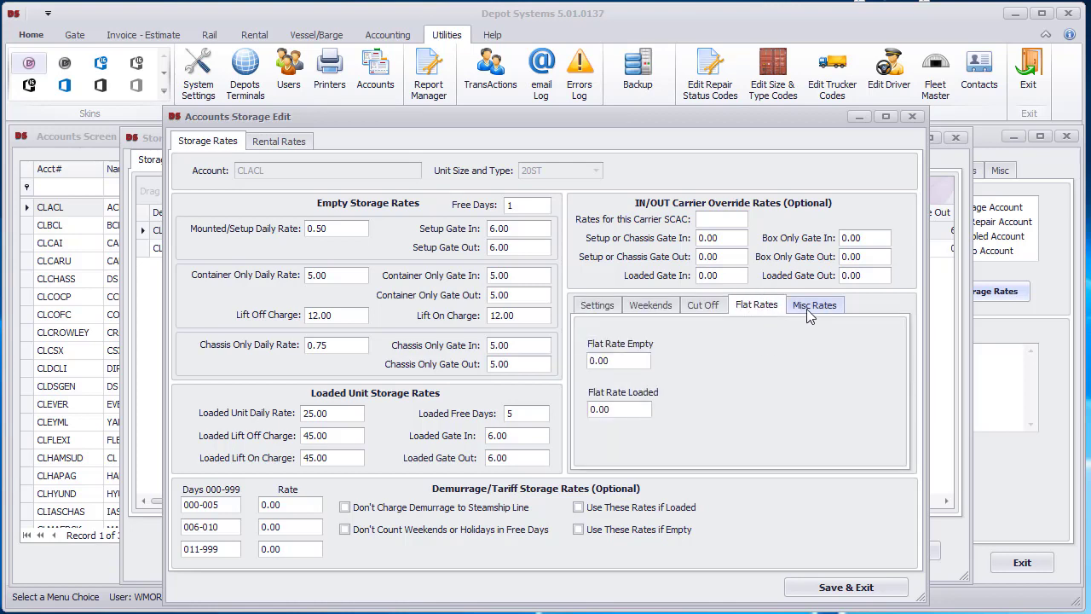
pyautogui.click(815, 306)
pyautogui.click(593, 307)
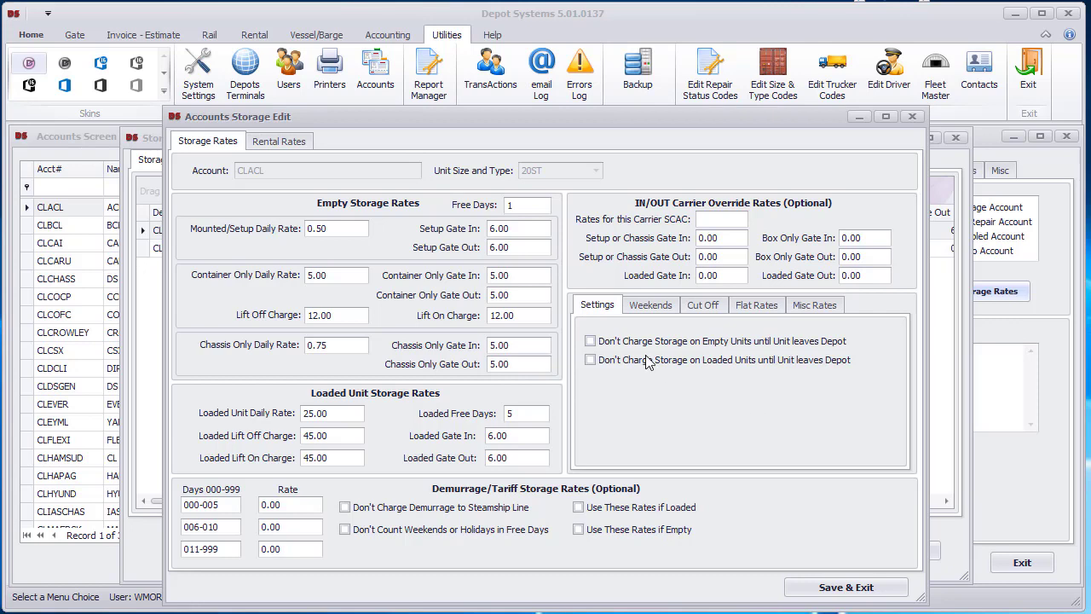
# Review the 20ST rental rates, and save and close the storage rate and accounts screens
pyautogui.click(295, 145)
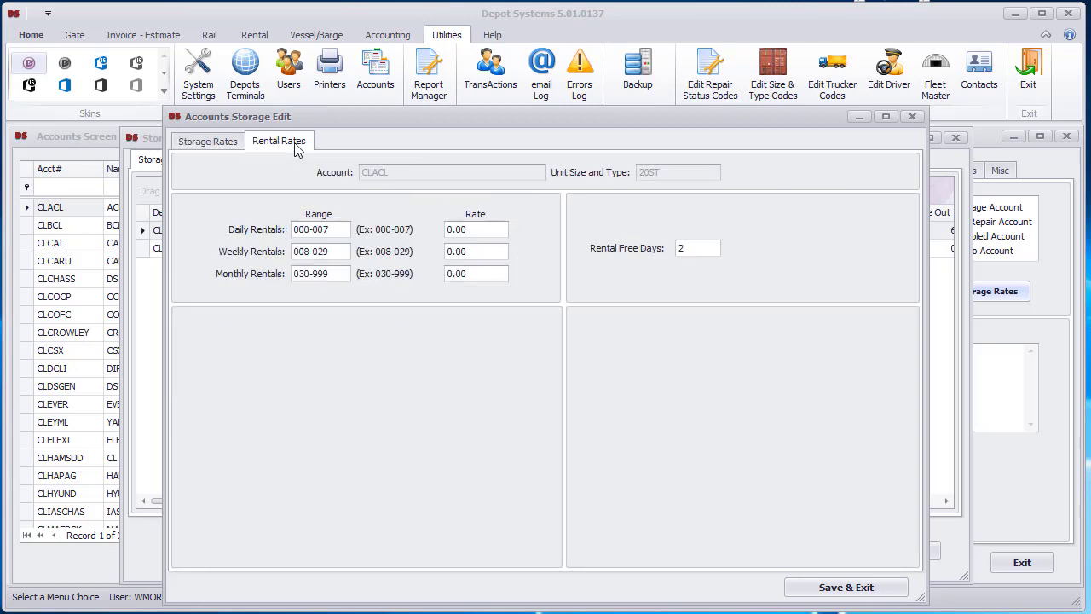
pyautogui.click(236, 145)
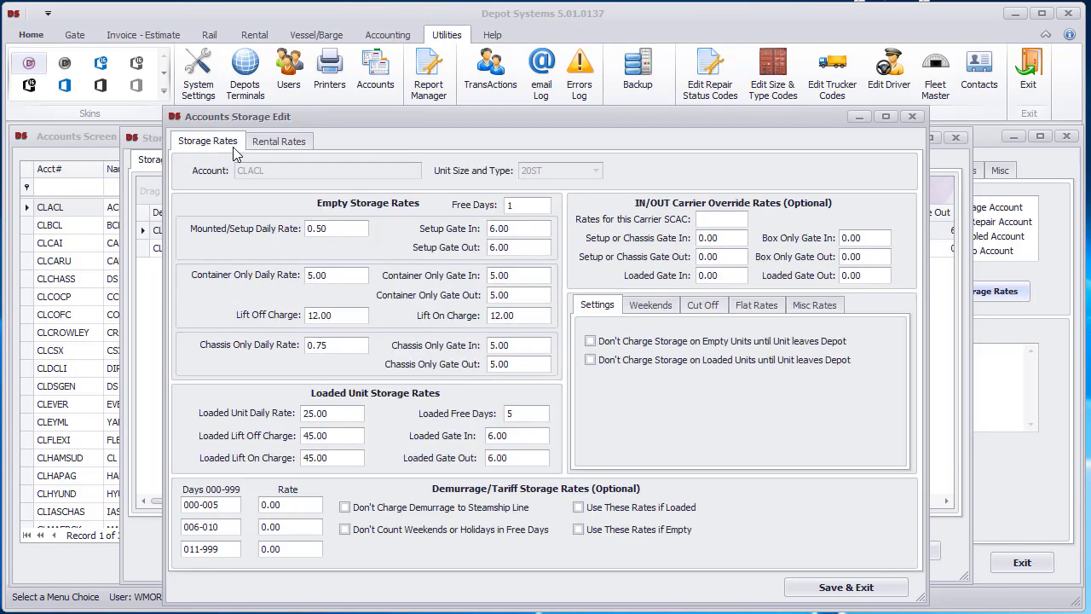
pyautogui.click(837, 595)
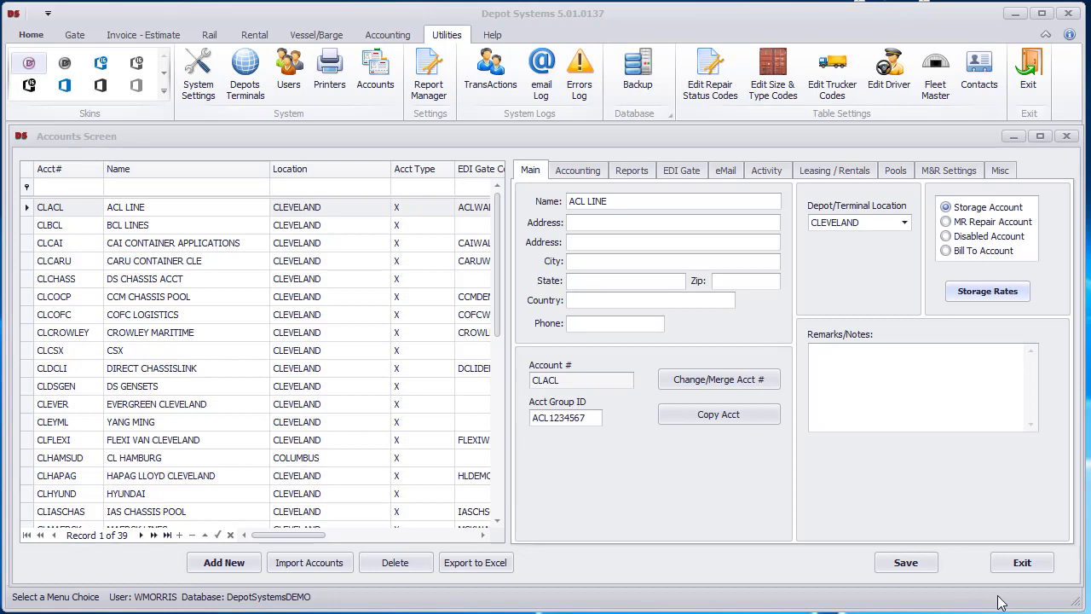
pyautogui.click(1021, 563)
pyautogui.click(611, 469)
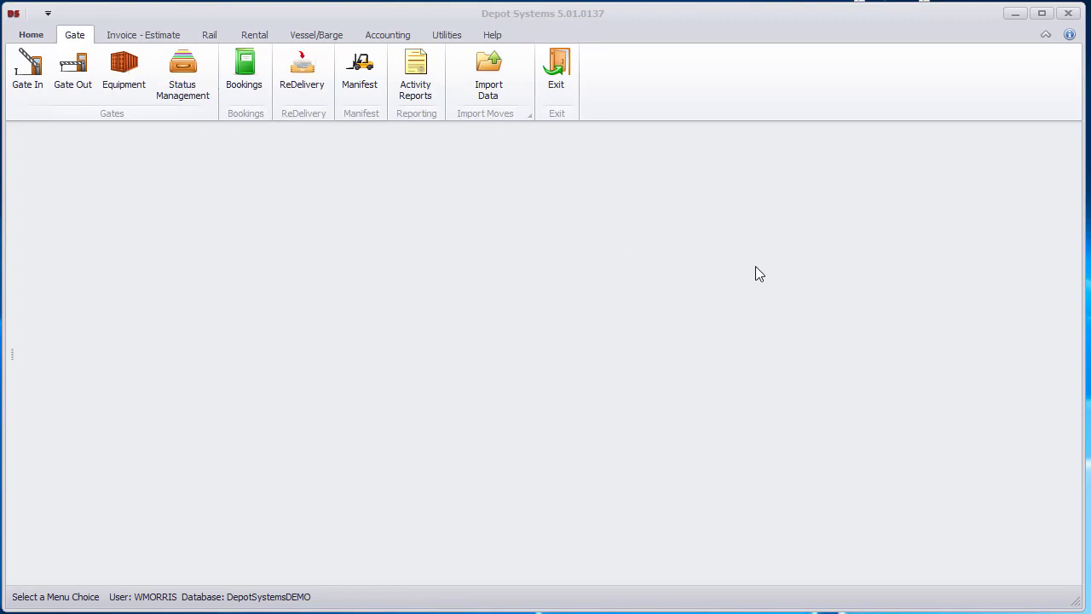
# Start a gate-in for container MRKU8833343, accepting the change of its check digit to 7
pyautogui.click(28, 73)
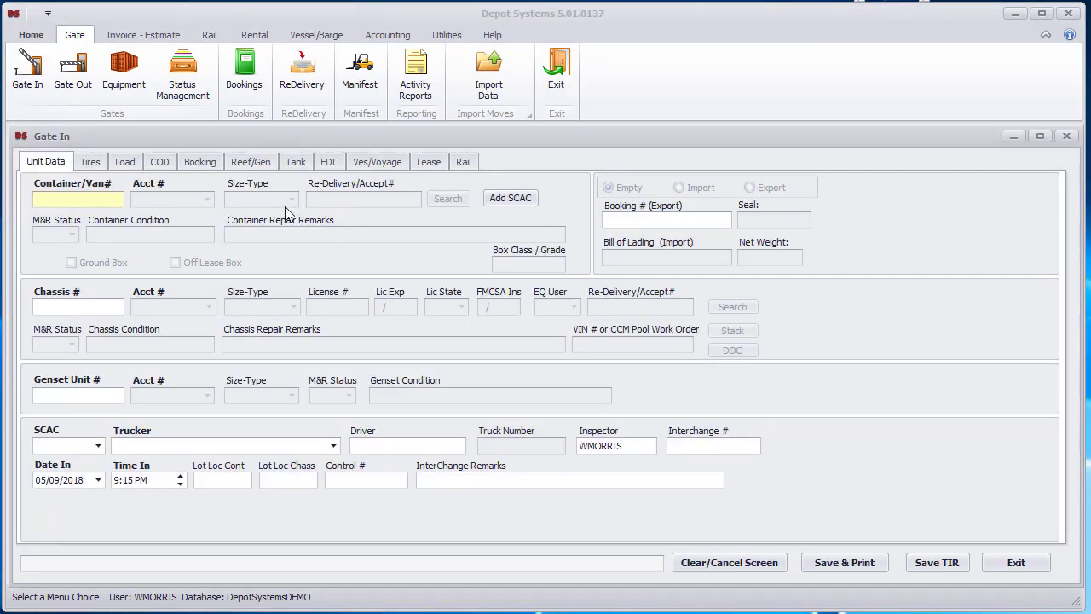
pyautogui.write('MRKU8833343')
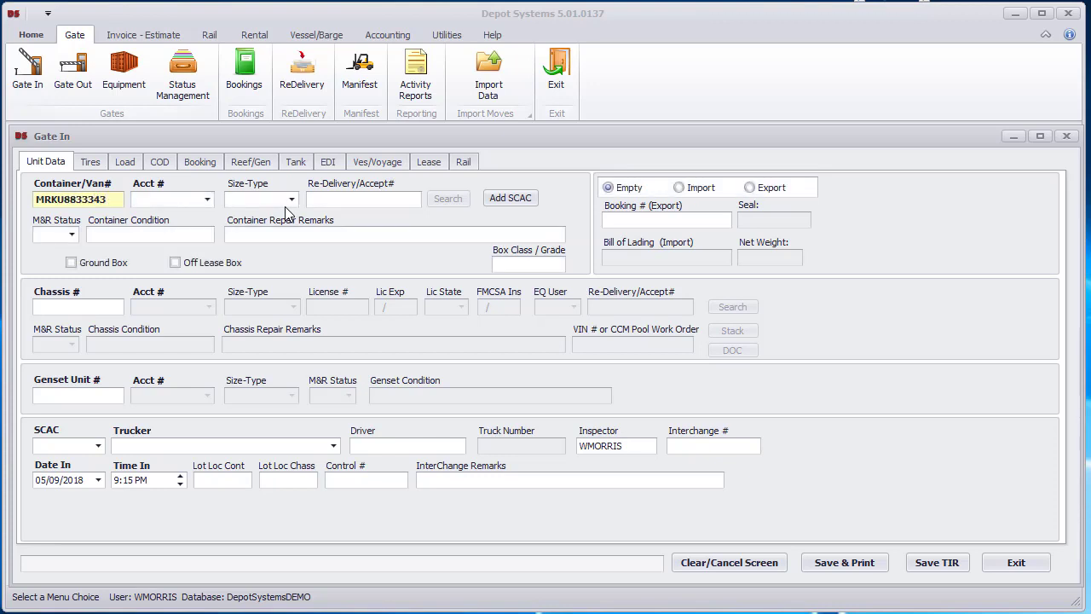
pyautogui.press('Tab')
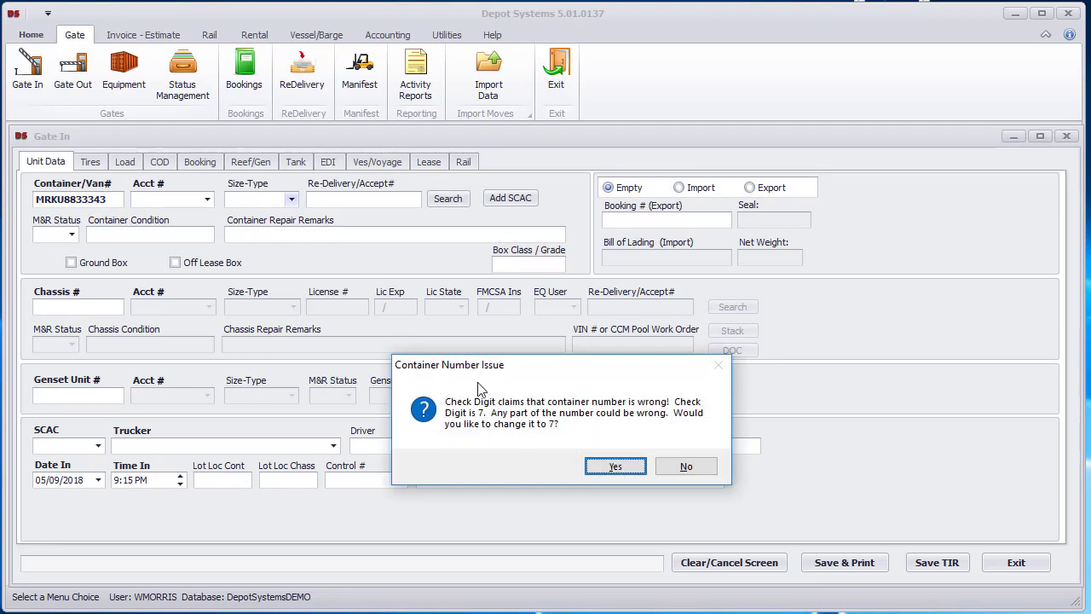
pyautogui.click(619, 464)
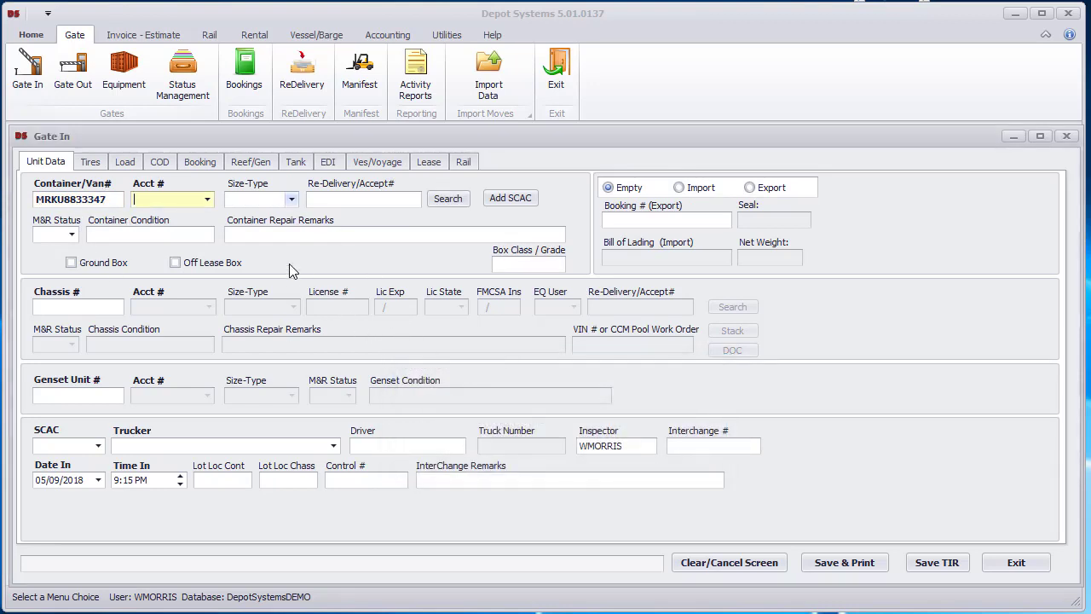
# Assign the container to the Maersk Lines account and set its size type to 20ST standard
pyautogui.click(206, 200)
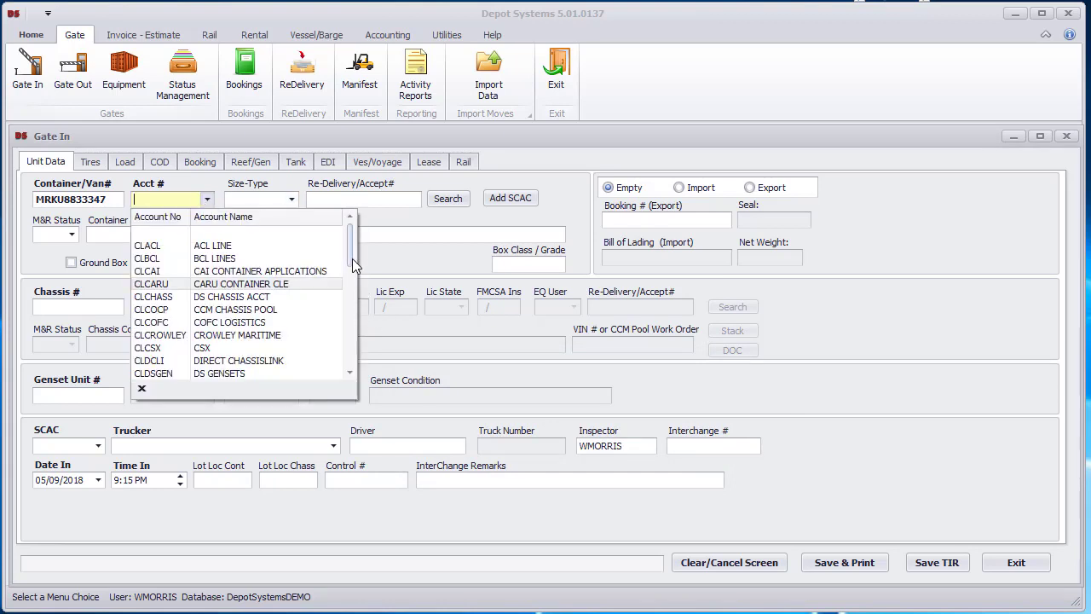
pyautogui.moveTo(353, 265); pyautogui.dragTo(333, 315)
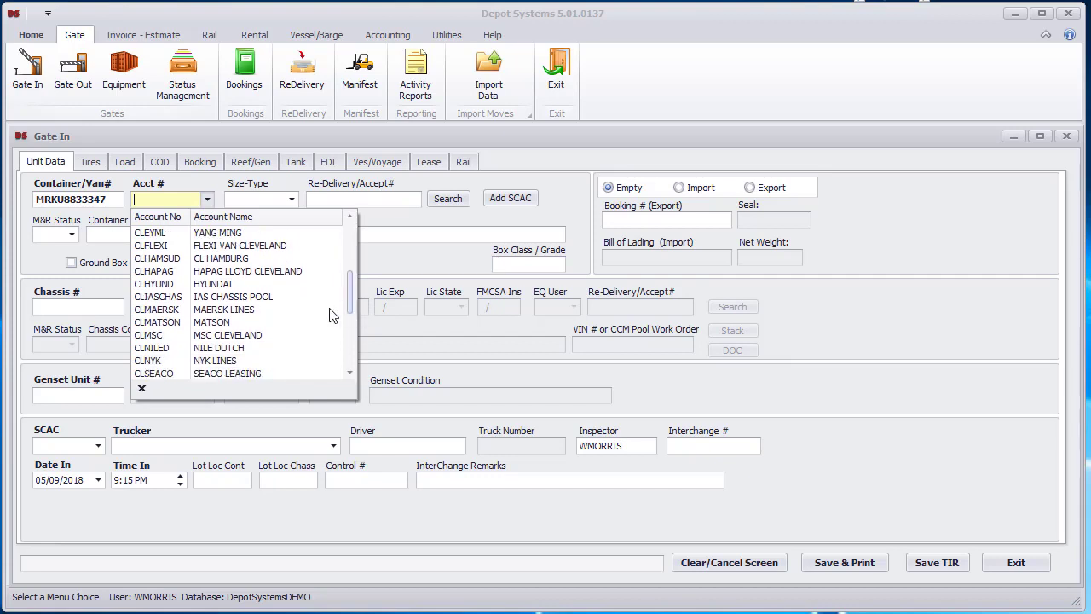
pyautogui.click(224, 311)
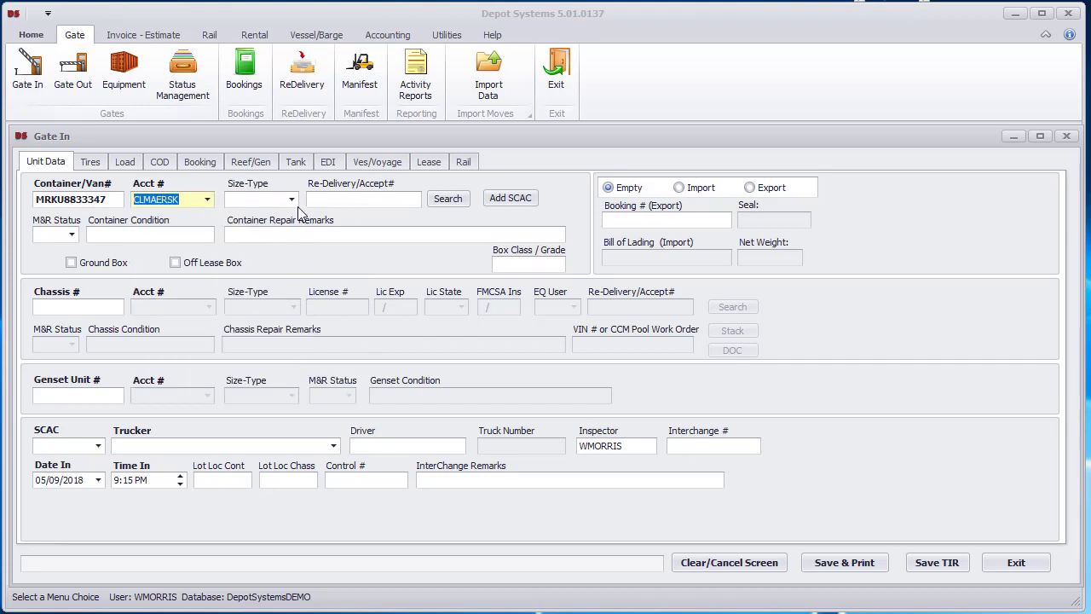
pyautogui.click(294, 201)
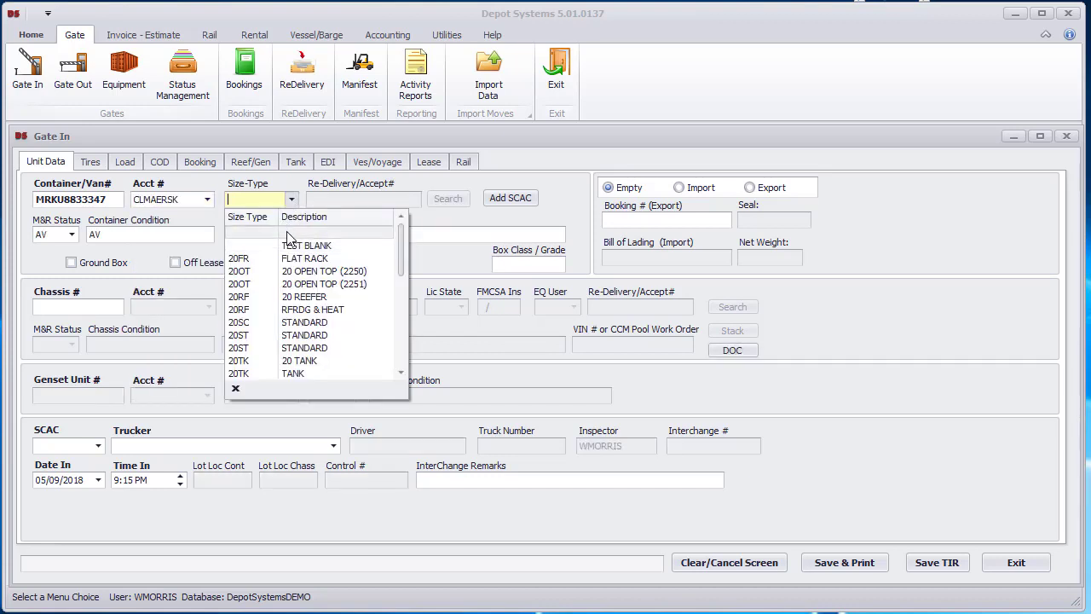
pyautogui.click(311, 335)
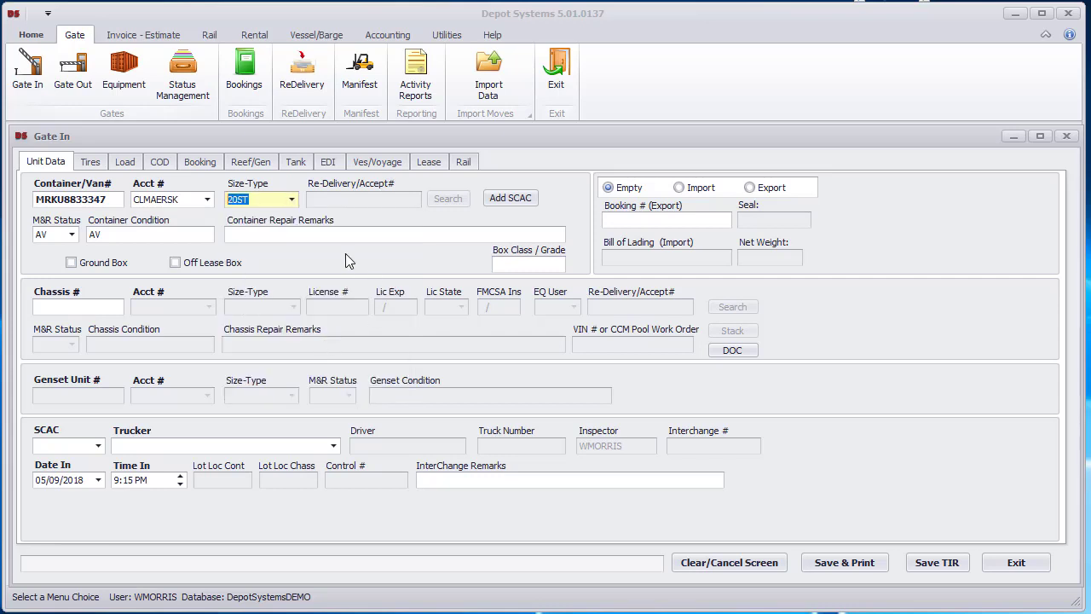
# Leave the chassis number blank and set the gate-in trucker's SCAC to 123456
pyautogui.click(106, 305)
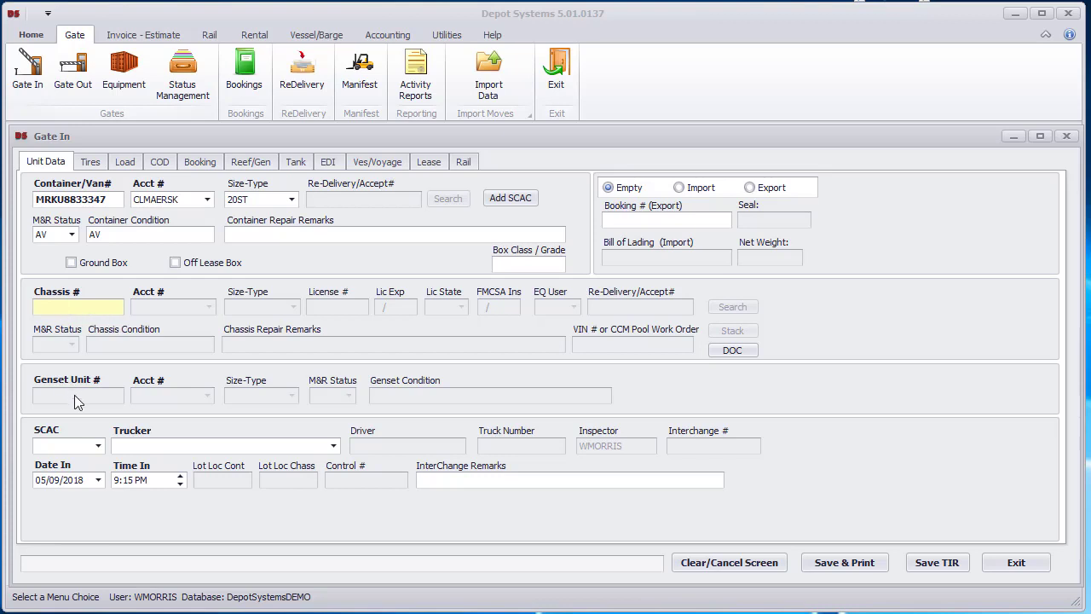
pyautogui.click(98, 445)
pyautogui.click(114, 489)
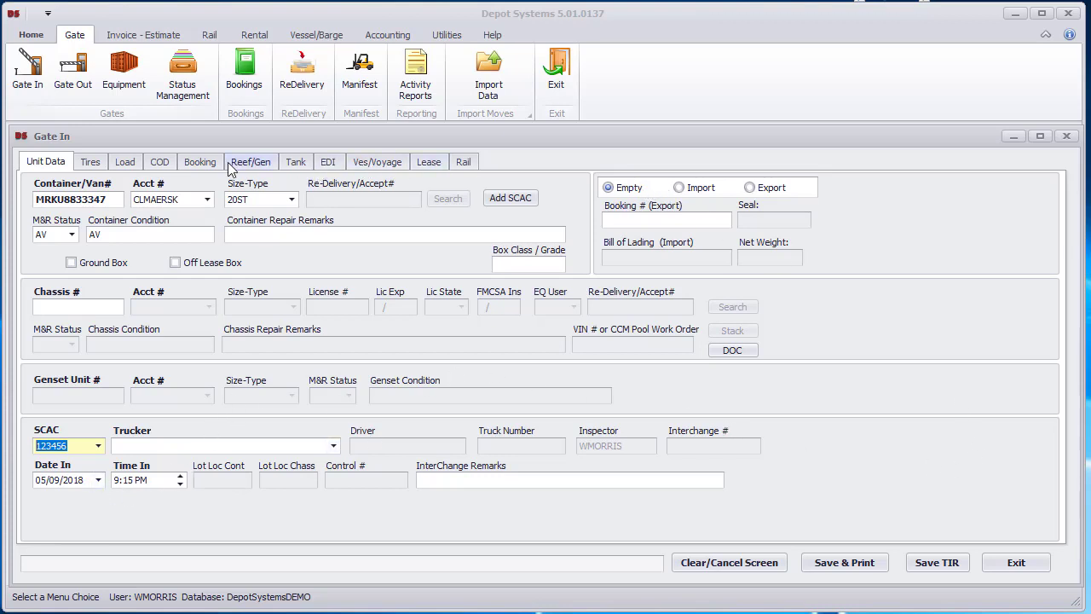
# Review the gate-in's load, booking, reefer/genset, tank, vessel/voyage, lease and rail details
pyautogui.click(135, 163)
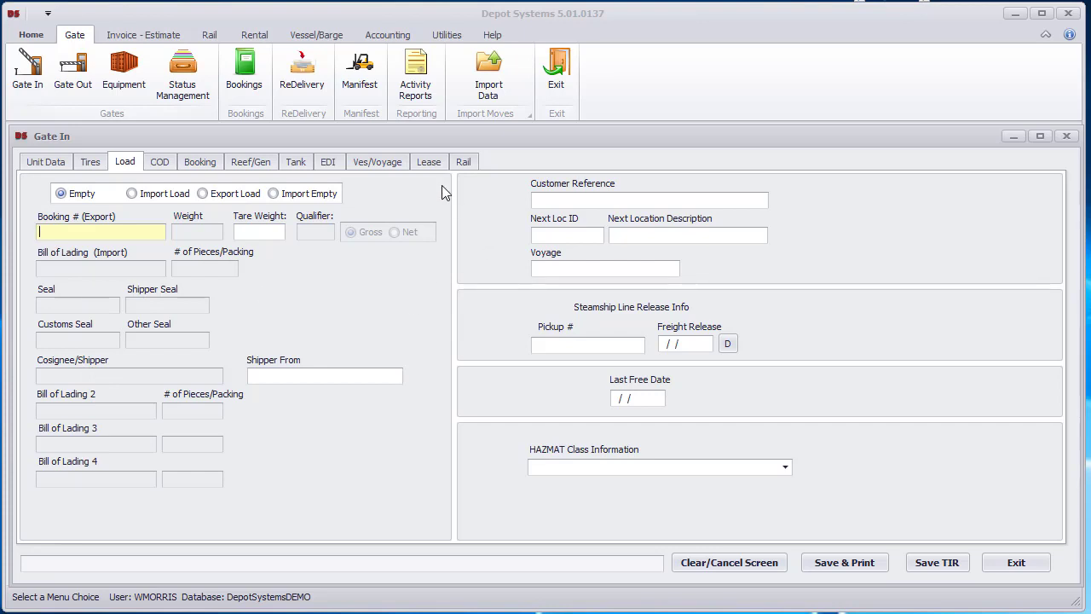
pyautogui.click(204, 164)
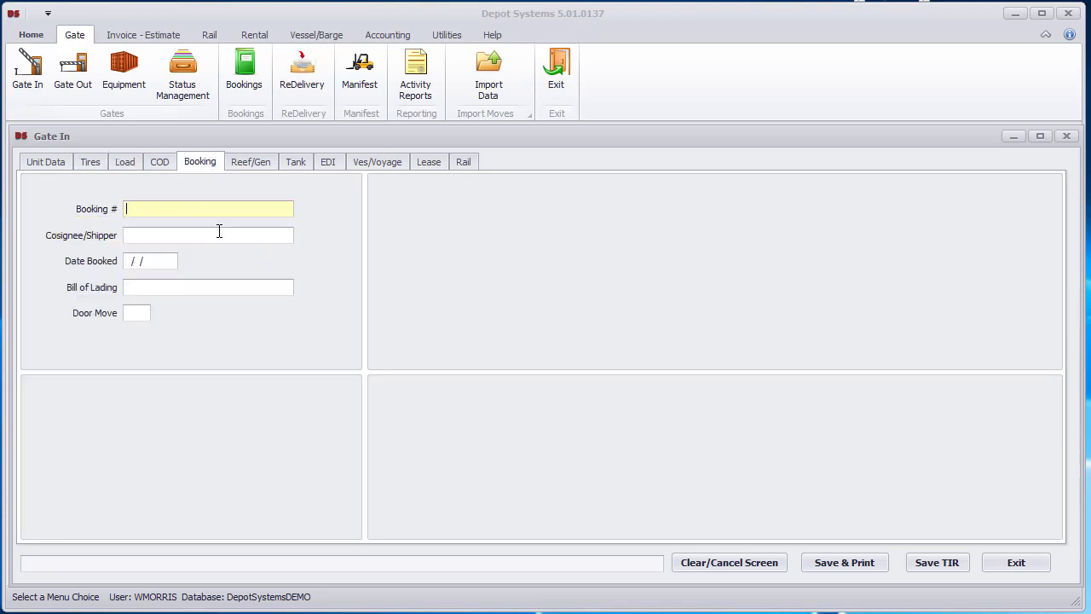
pyautogui.click(254, 163)
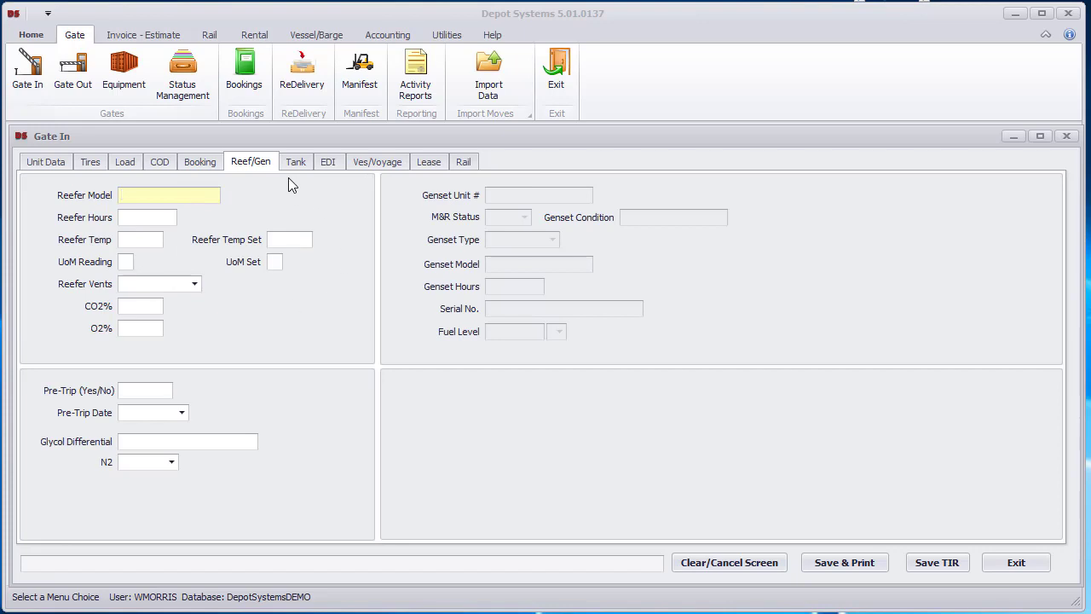
pyautogui.click(295, 162)
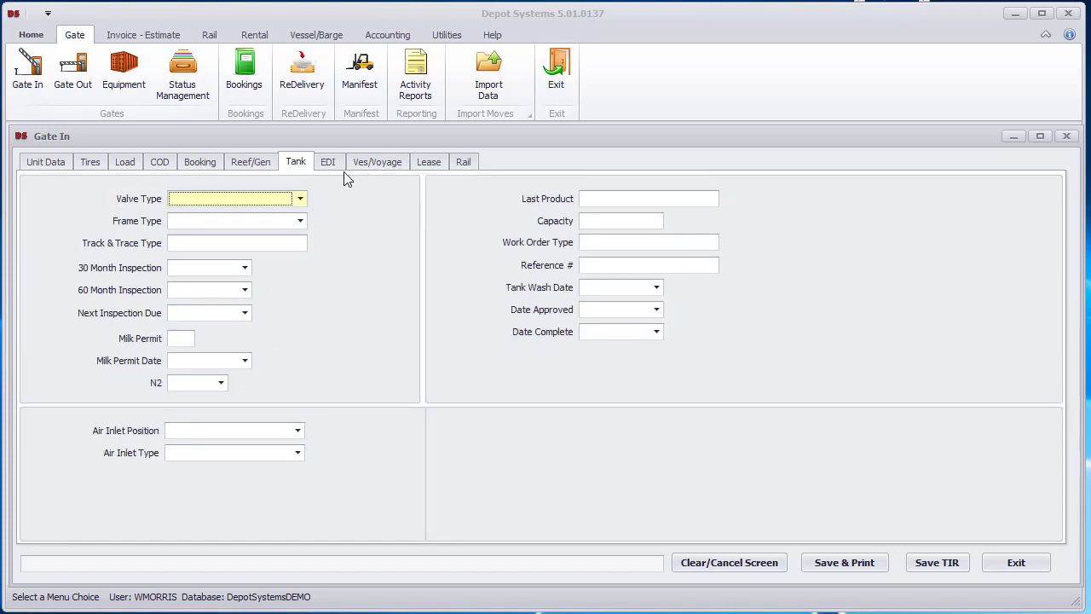
pyautogui.click(368, 163)
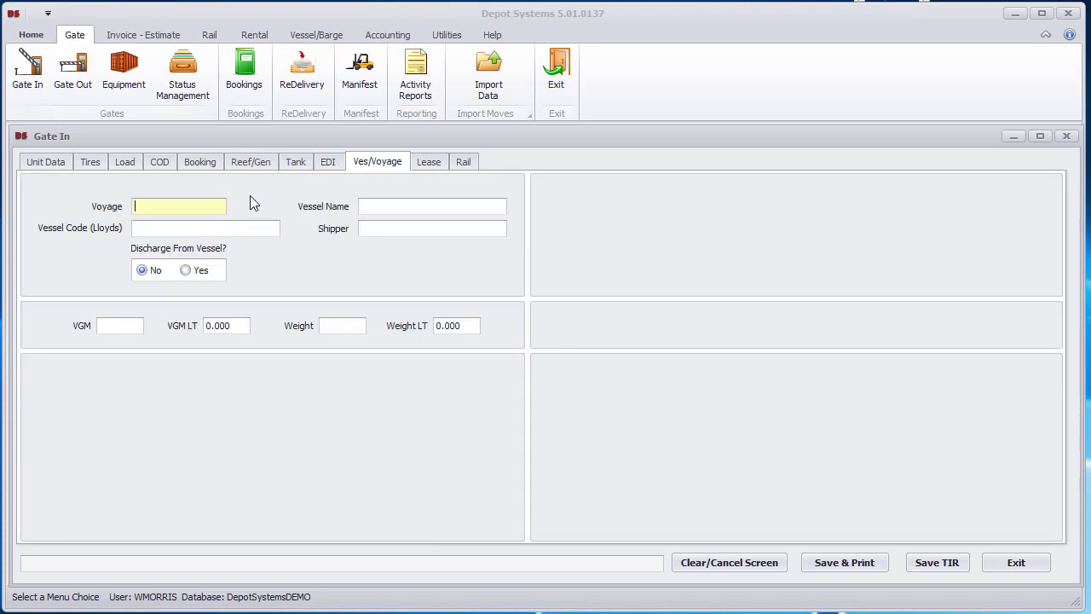
pyautogui.click(429, 163)
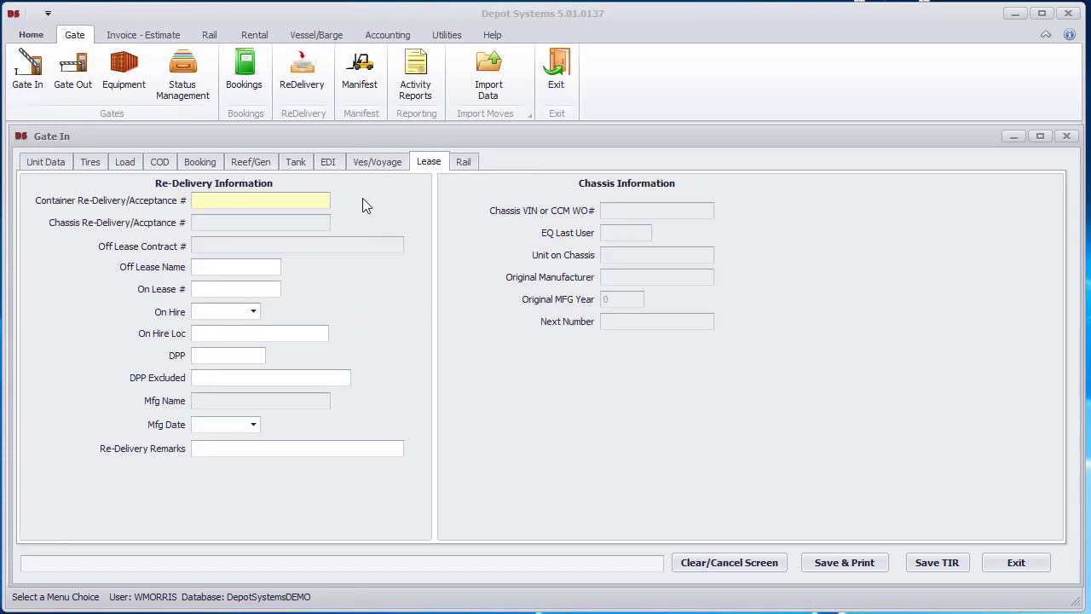
pyautogui.click(462, 162)
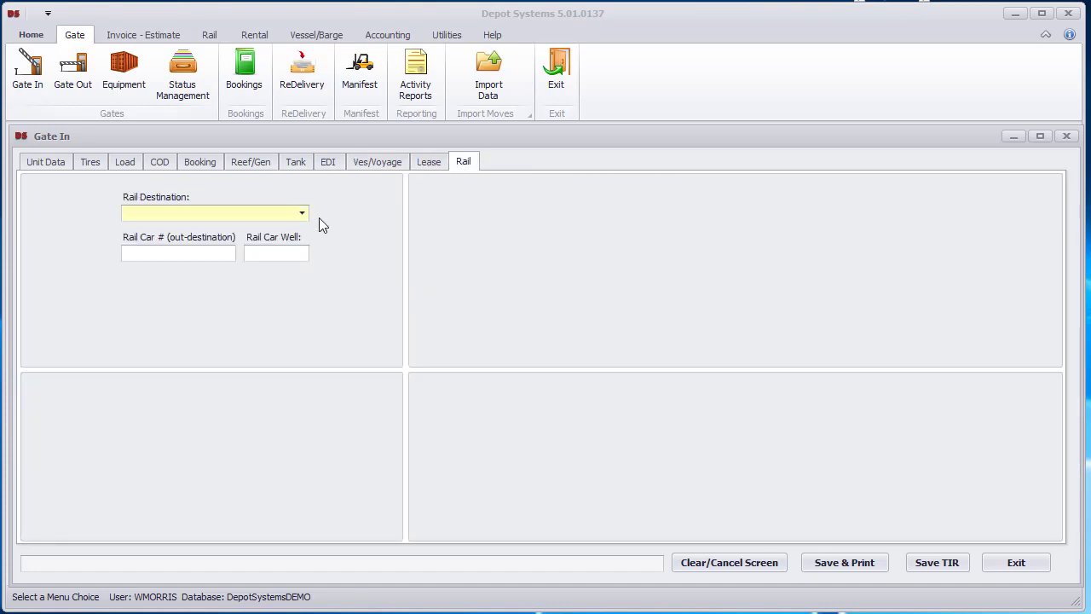
# Return to the unit data, save the gate-in TIR without printing, and close the gate-in screen
pyautogui.click(47, 164)
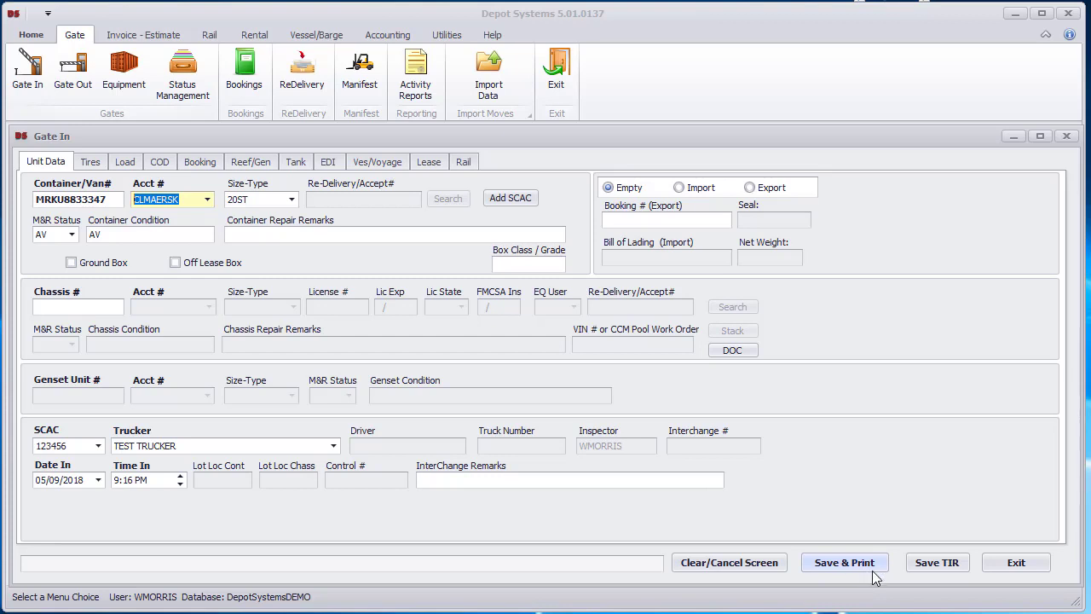
pyautogui.click(937, 562)
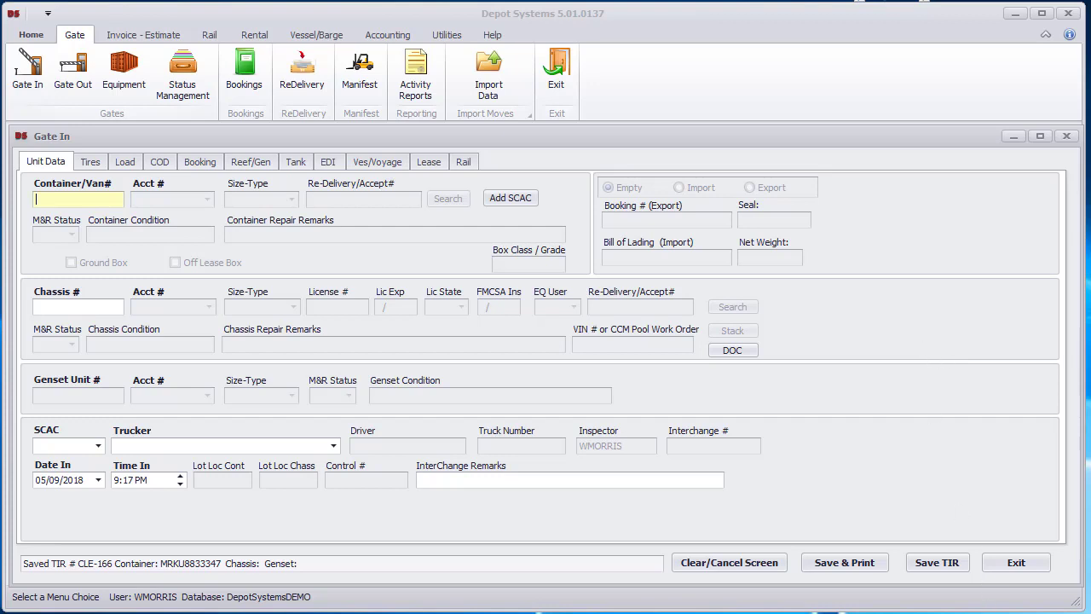
pyautogui.press('Escape')
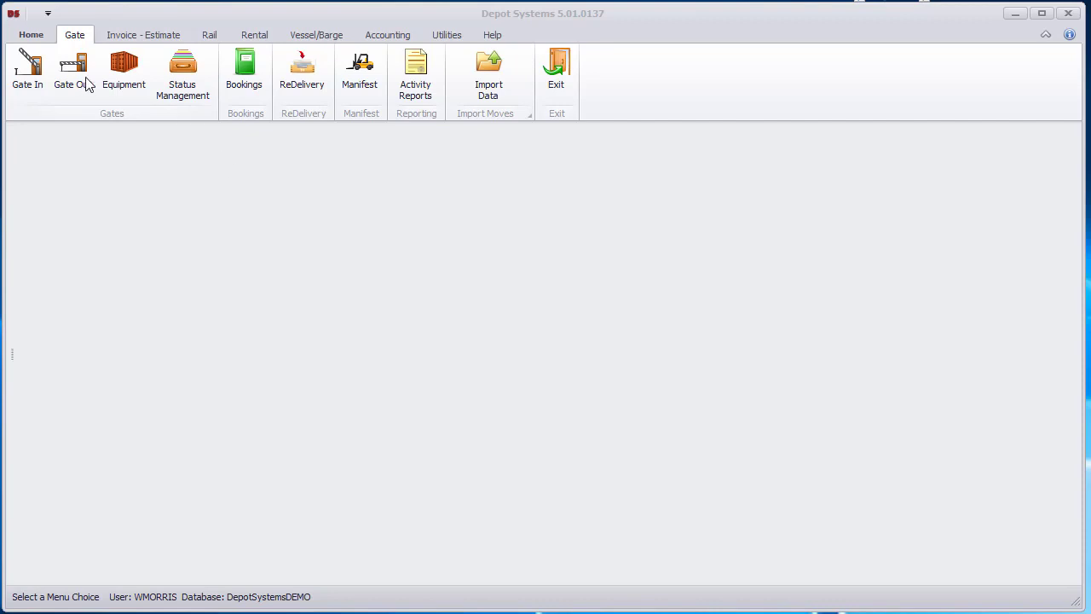
# Search equipment control for Maersk Lines units that are in the yard only
pyautogui.click(122, 73)
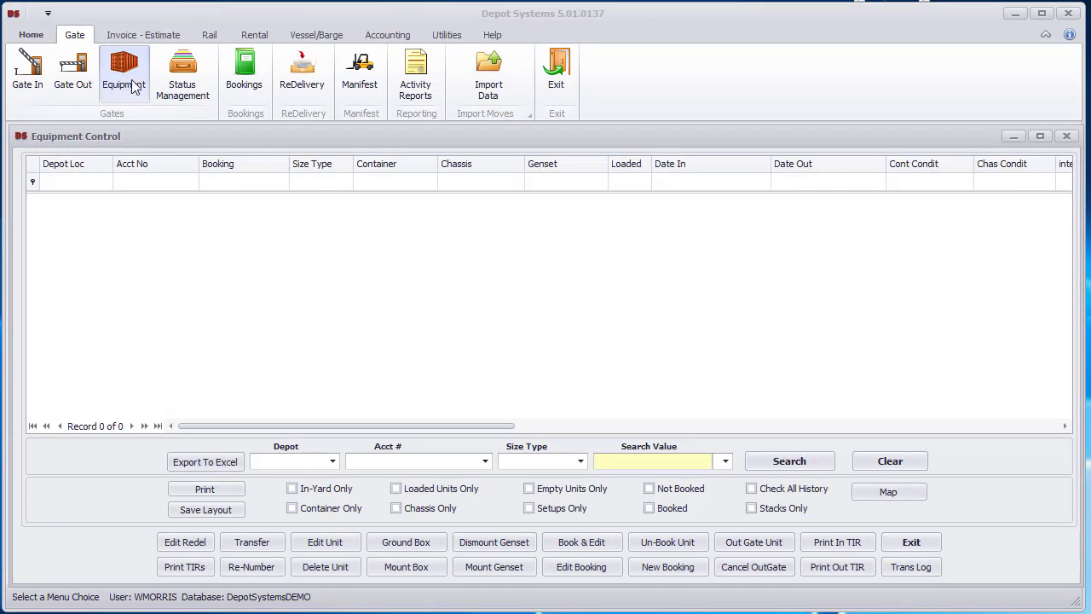
pyautogui.click(480, 462)
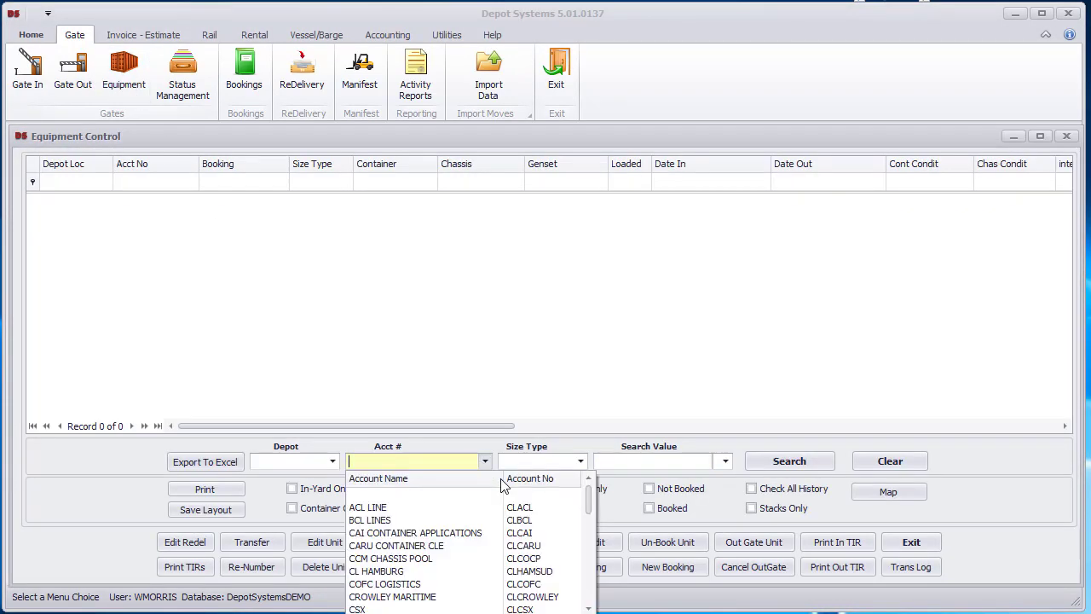
pyautogui.moveTo(587, 499); pyautogui.dragTo(586, 538)
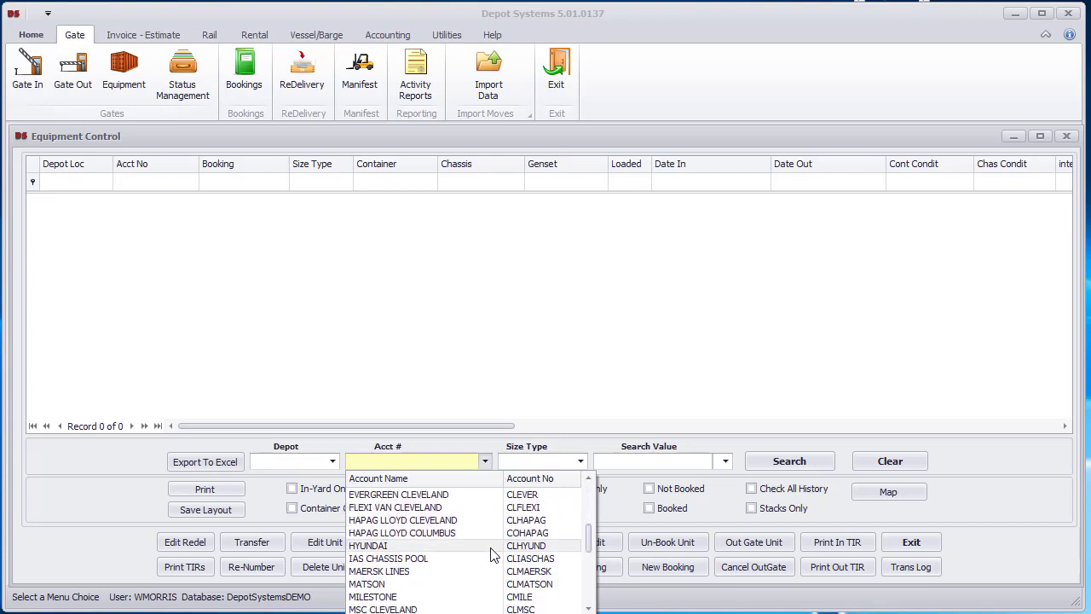
pyautogui.click(448, 571)
pyautogui.click(327, 489)
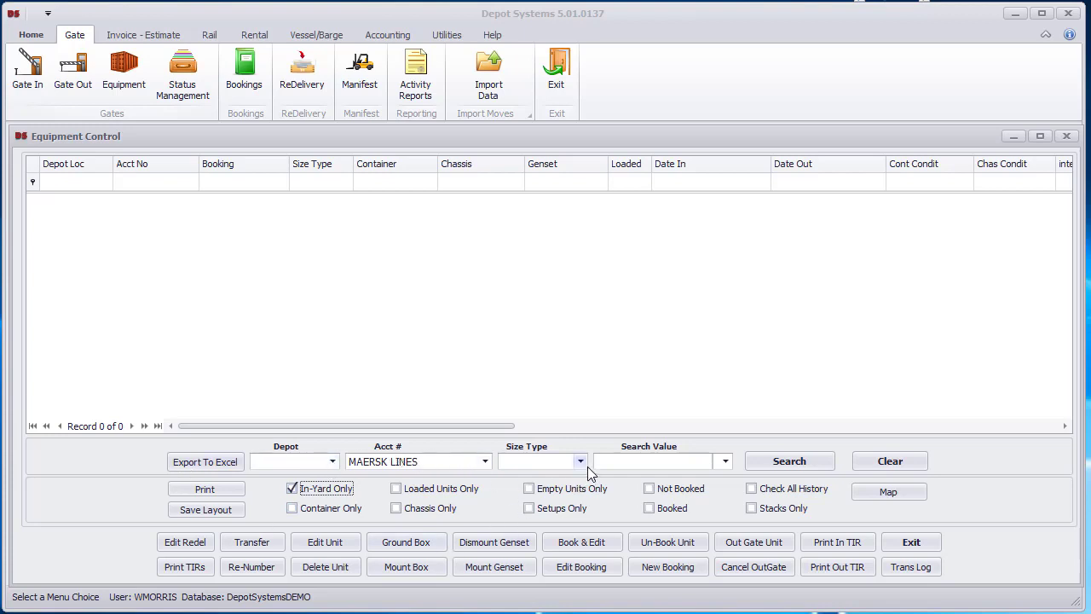
pyautogui.click(777, 461)
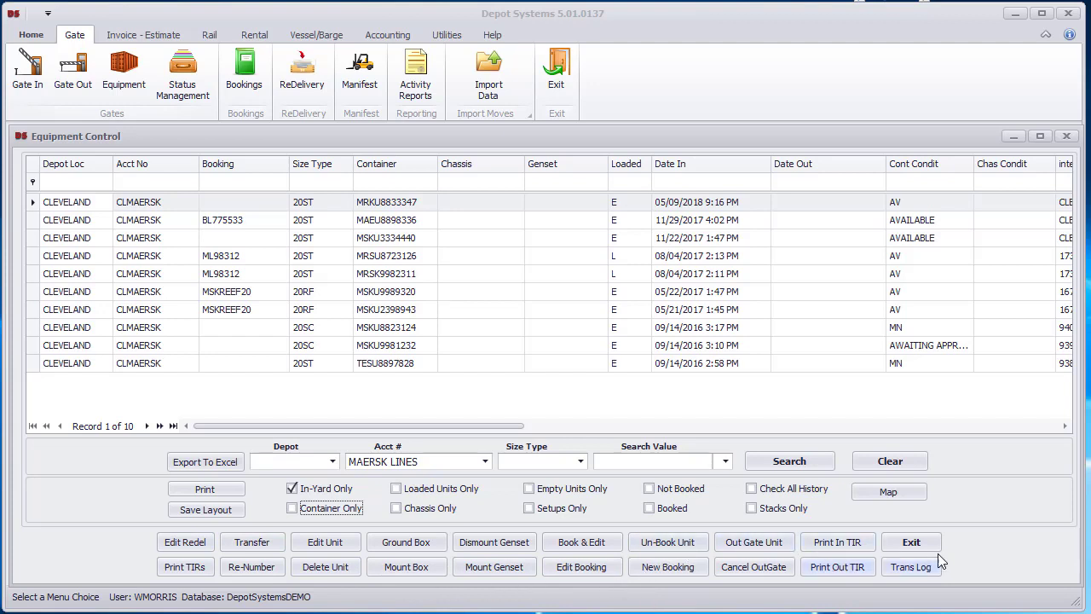
# Open the edit details of container MRKU8833347 from the equipment results
pyautogui.click(399, 207)
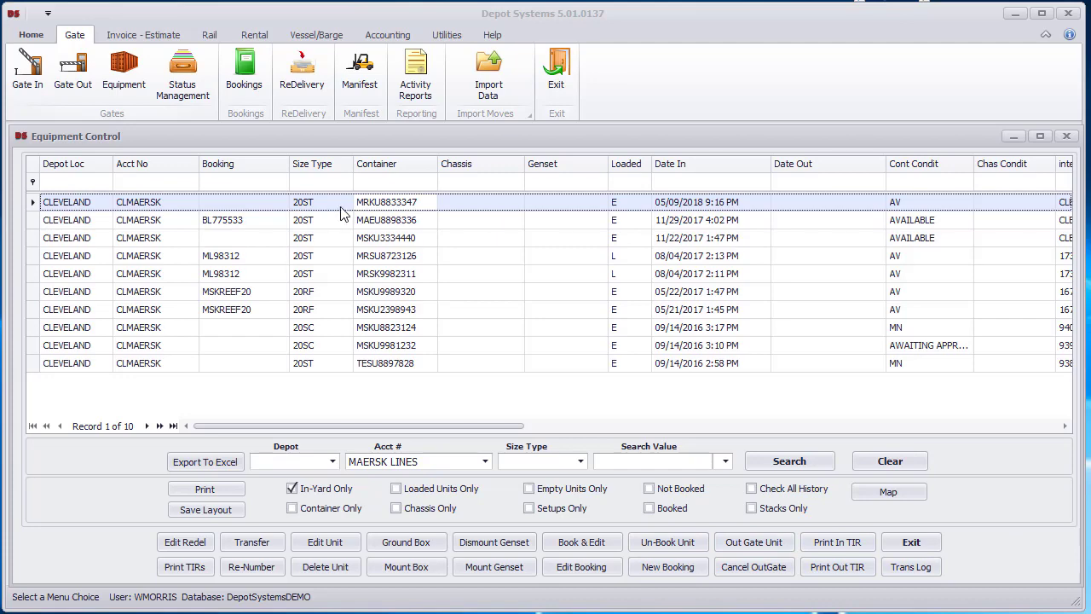
pyautogui.doubleClick(410, 208)
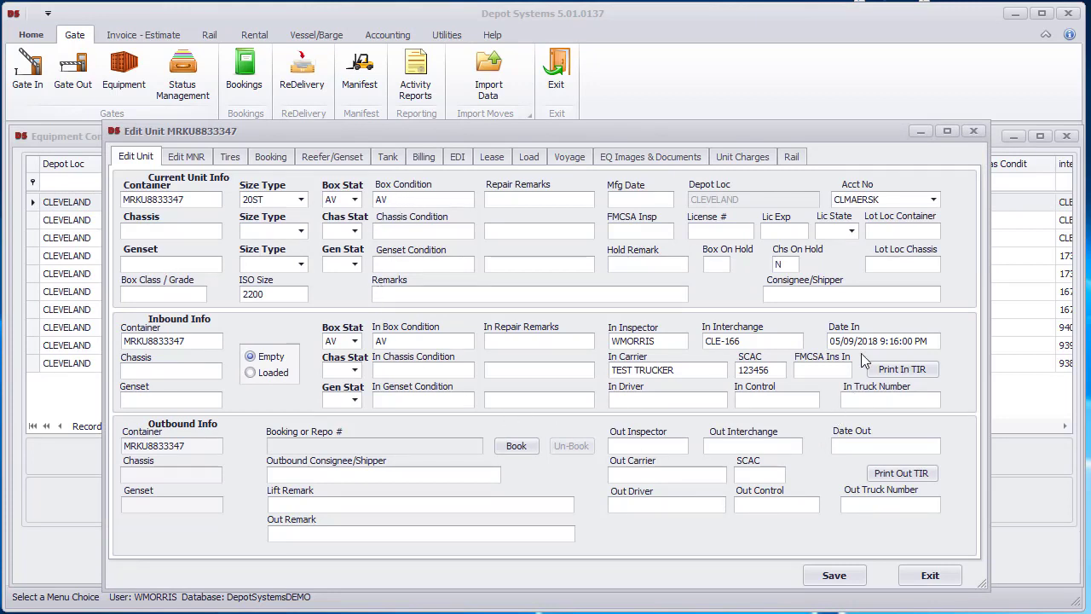
# Check the box status choices and the container lot location field in the unit's edit details
pyautogui.click(354, 202)
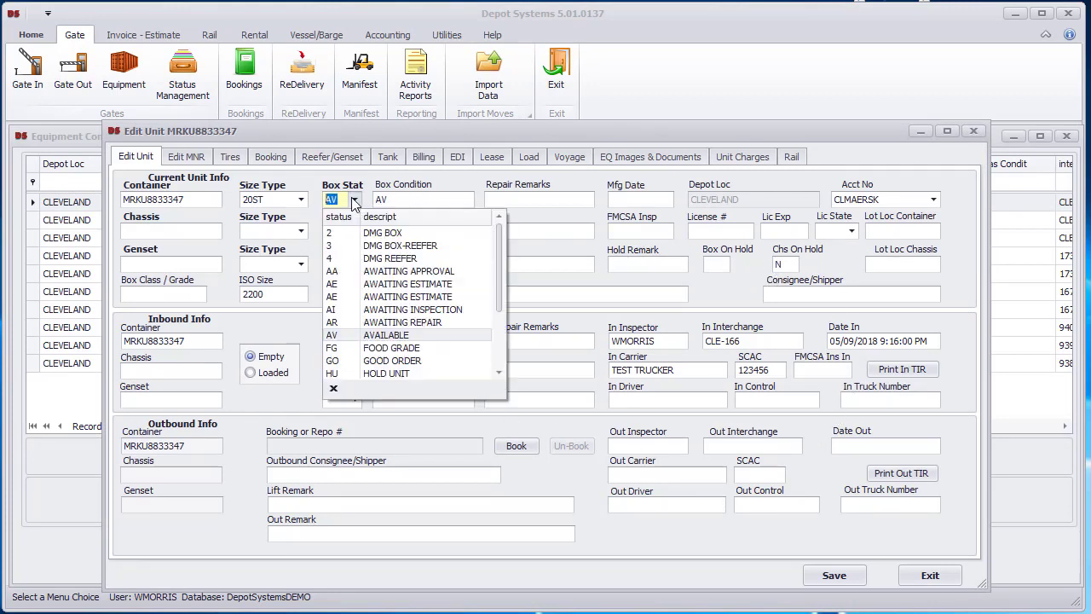
pyautogui.click(314, 249)
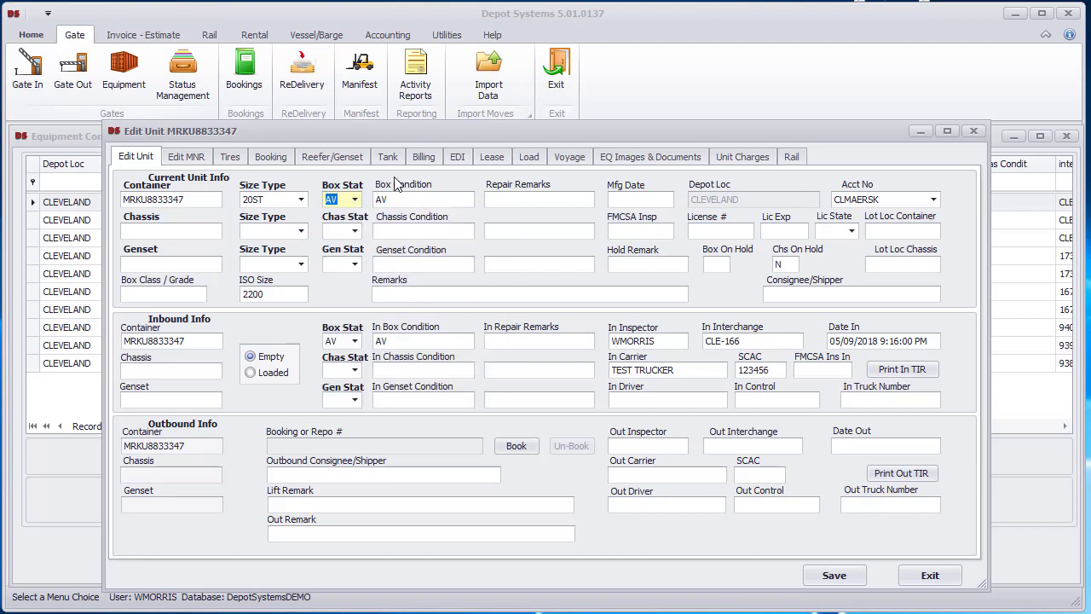
pyautogui.click(905, 230)
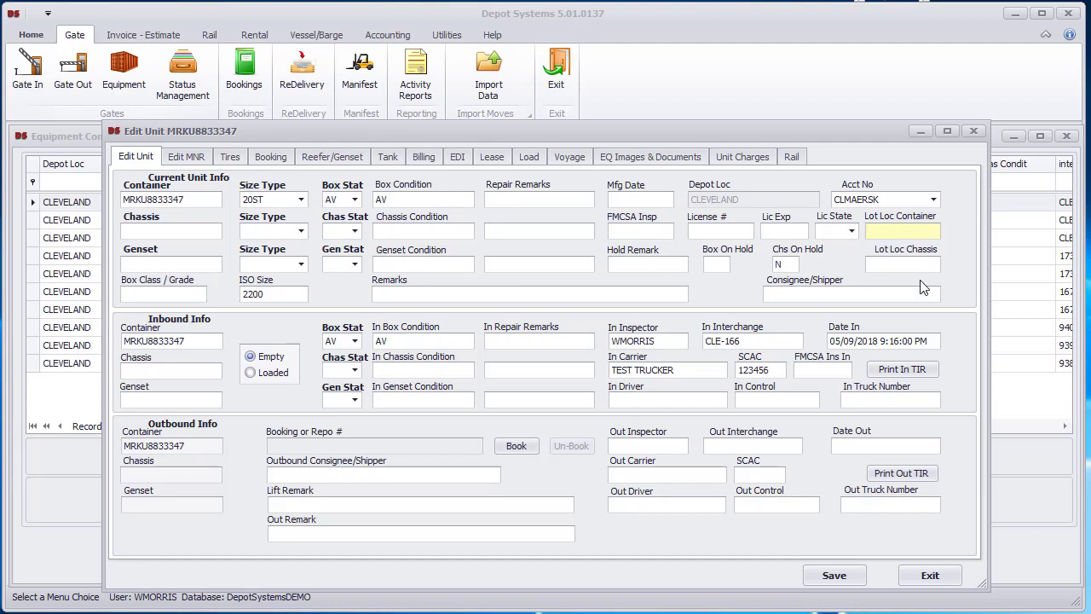
# Review the unit's gate-in interchange and its email form without sending, and close equipment control
pyautogui.click(901, 370)
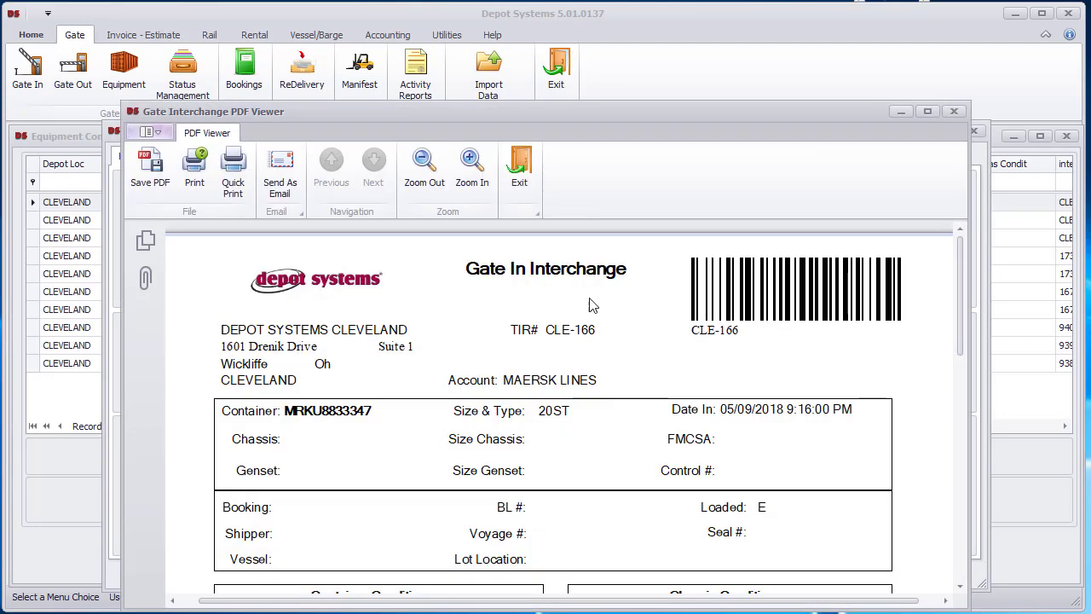
pyautogui.moveTo(961, 286)
pyautogui.mouseDown()
pyautogui.moveTo(946, 513)
pyautogui.moveTo(921, 503)
pyautogui.mouseUp()
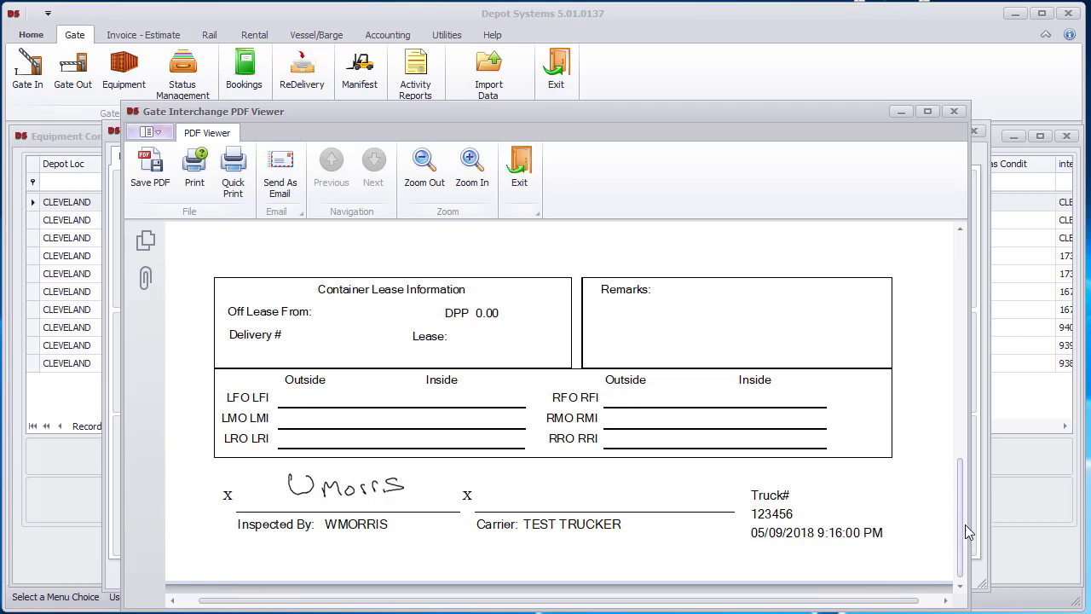
pyautogui.moveTo(961, 527); pyautogui.dragTo(962, 255)
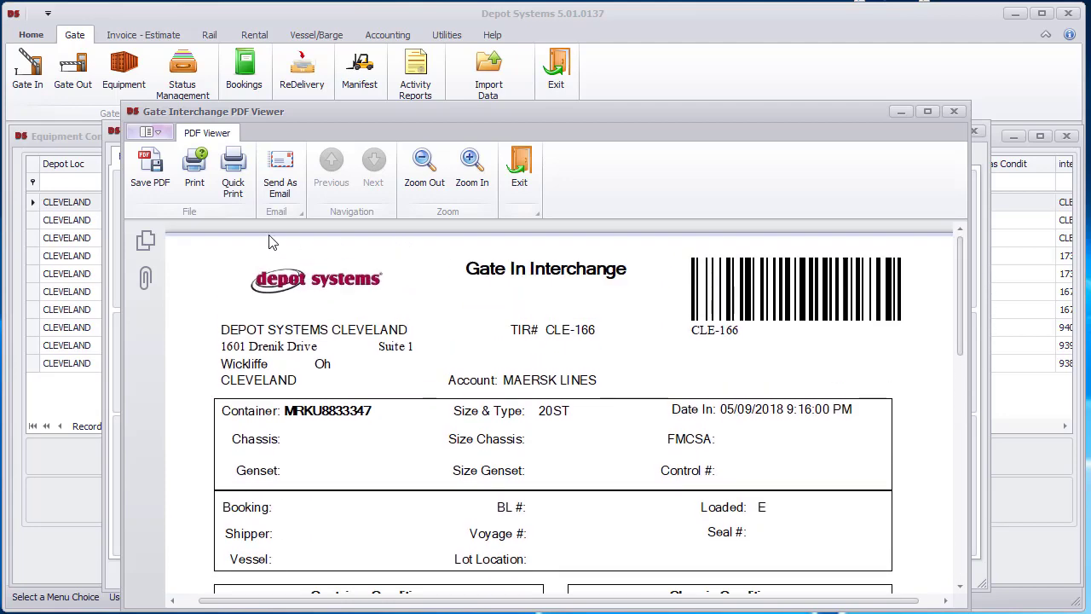
pyautogui.click(280, 167)
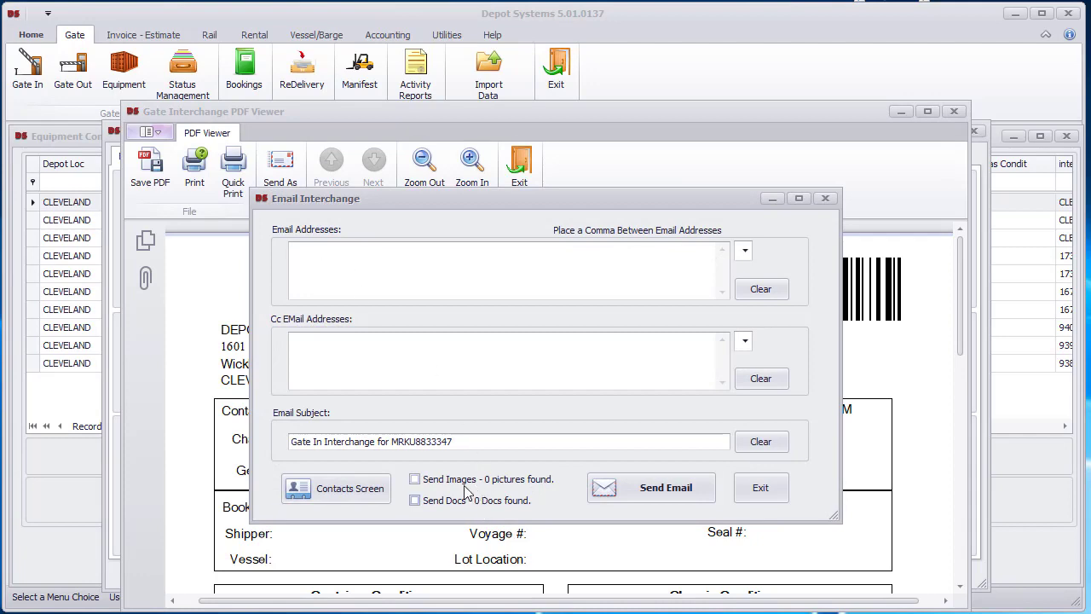
pyautogui.click(758, 489)
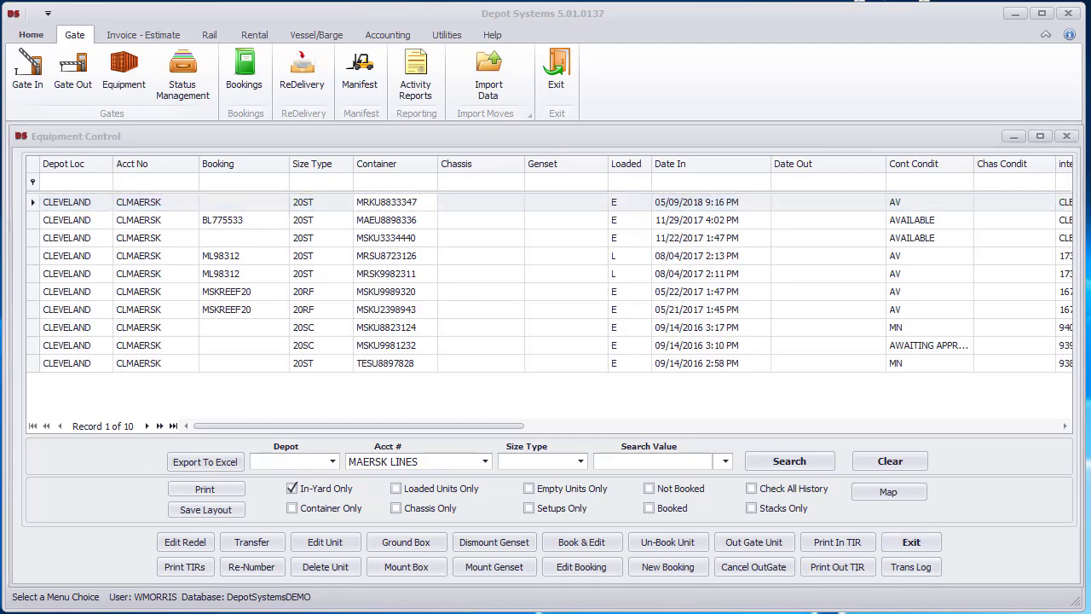
pyautogui.click(911, 545)
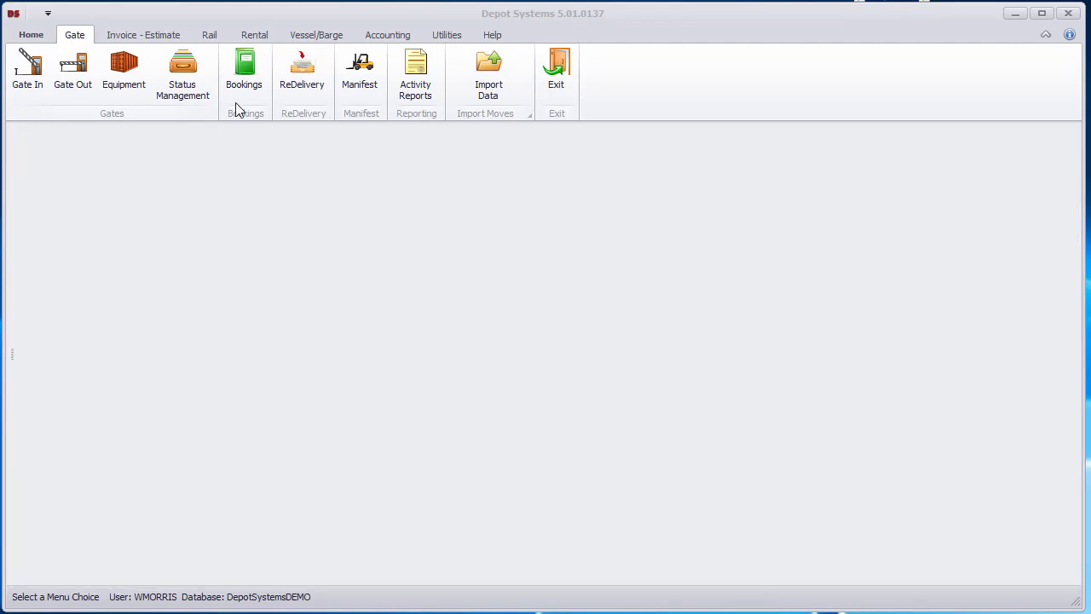
# Open the bookings list and the edit details of the second booking, ACL Line's 20SC booking
pyautogui.click(244, 79)
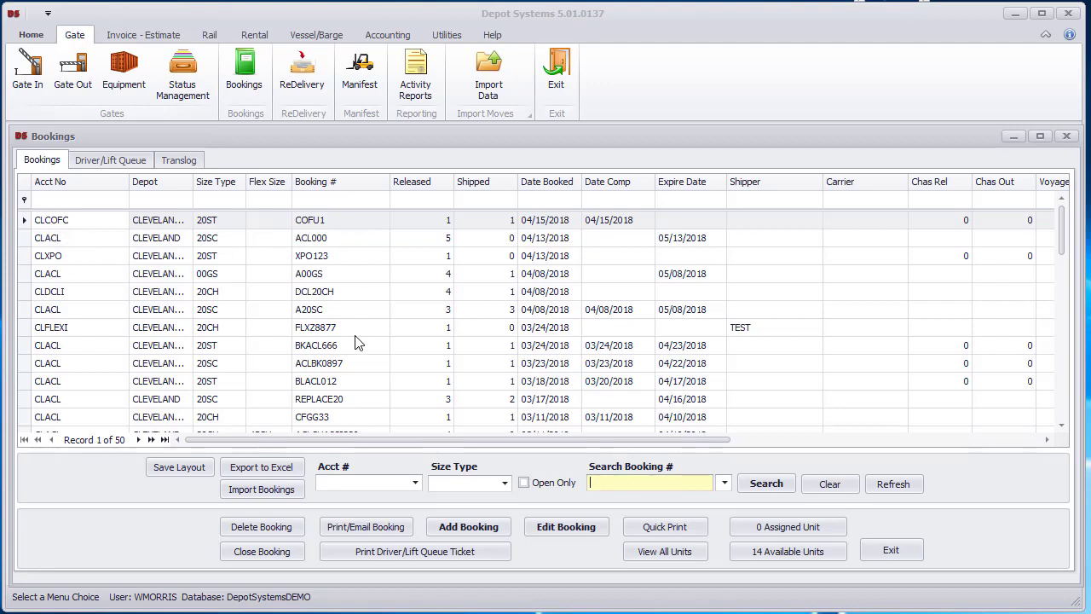
pyautogui.click(337, 225)
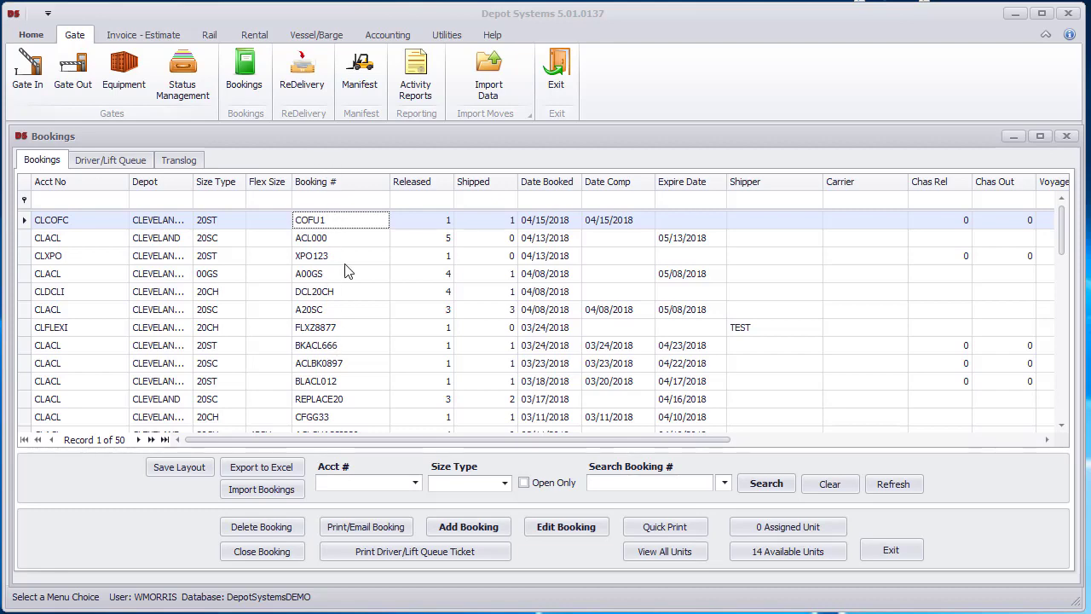
pyautogui.doubleClick(326, 243)
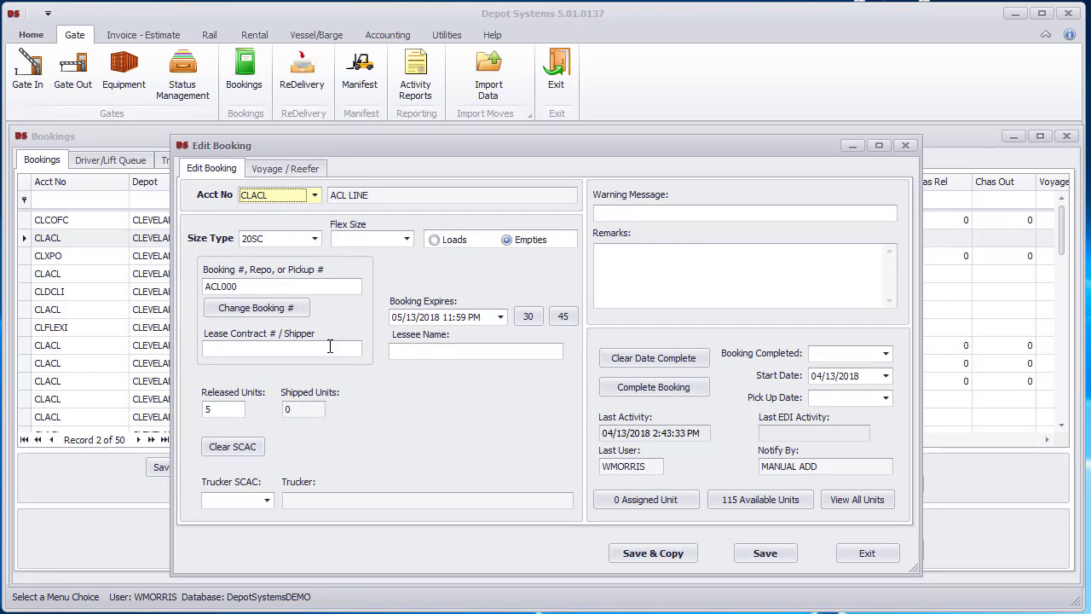
# Set the booking's released units to 99999 and review the units available for it
pyautogui.moveTo(235, 408); pyautogui.dragTo(177, 407)
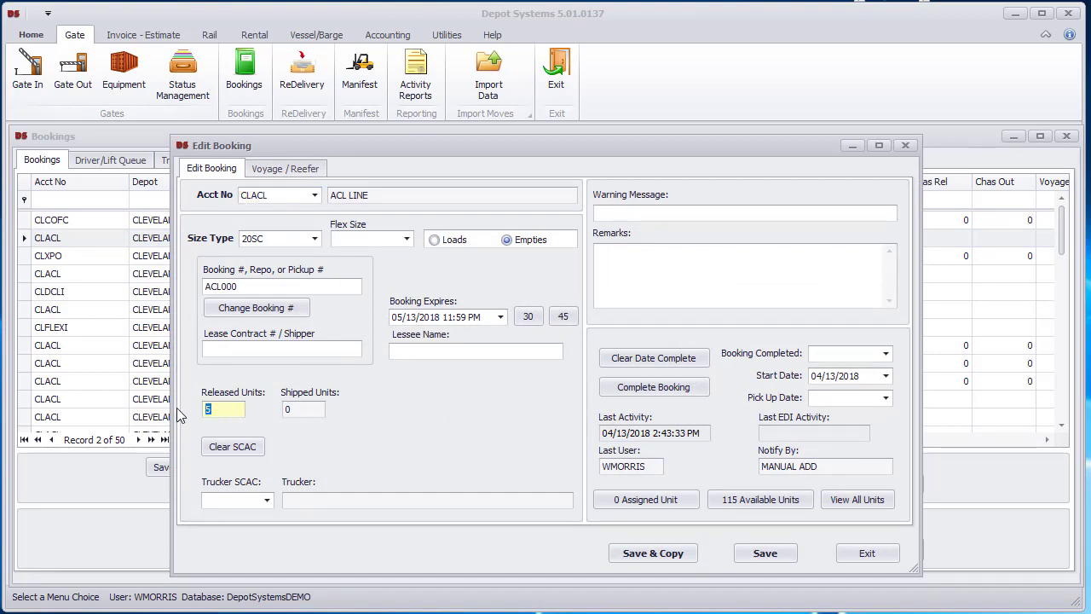
pyautogui.write('99999')
pyautogui.click(760, 504)
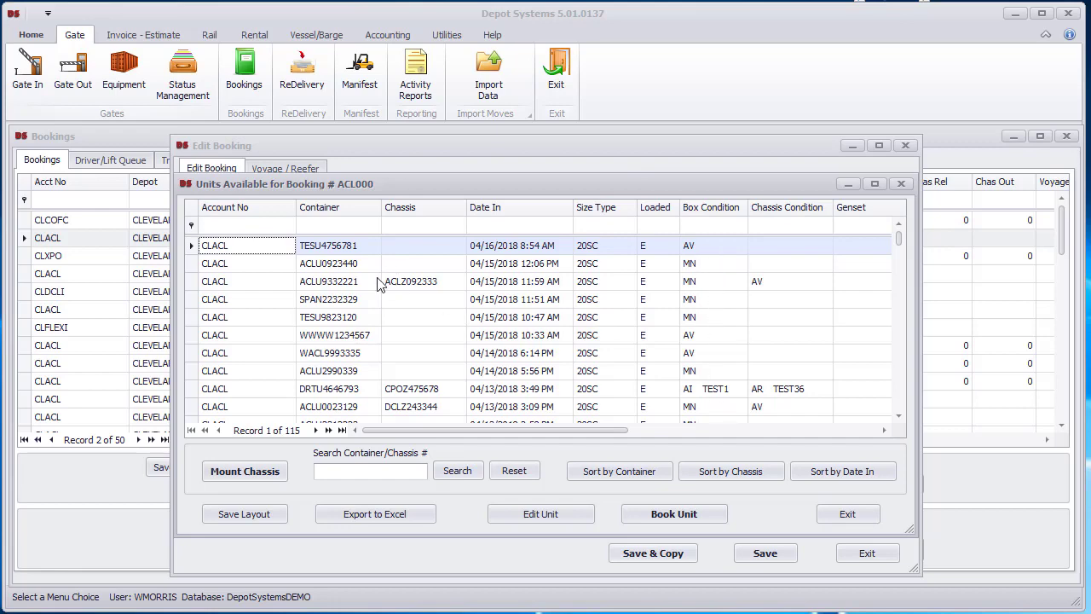
pyautogui.click(849, 516)
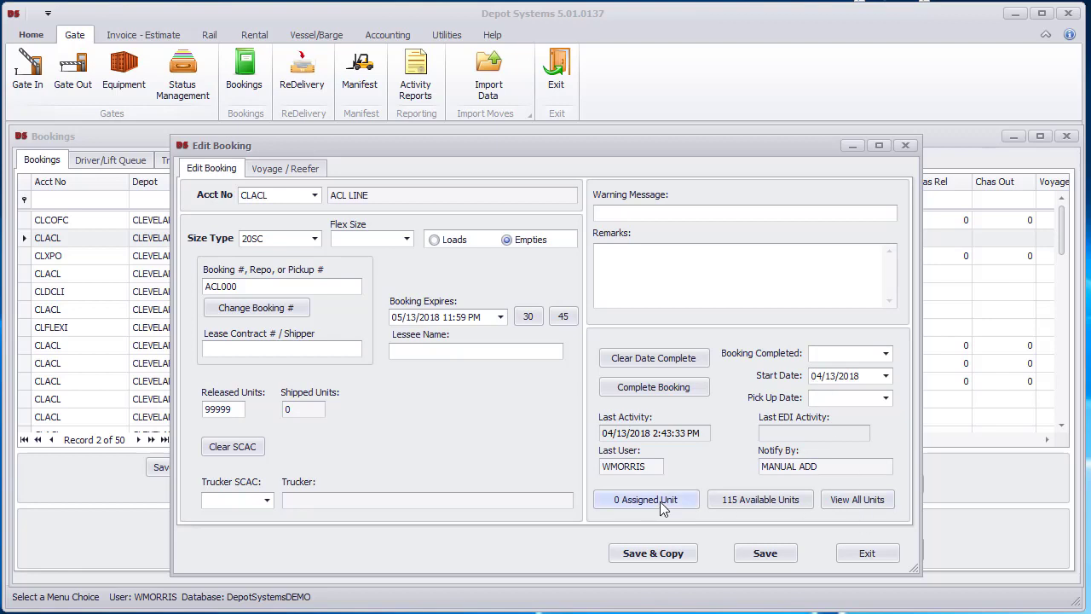
# Review the booking's voyage and reefer fields, and close the booking without saving changes
pyautogui.click(286, 170)
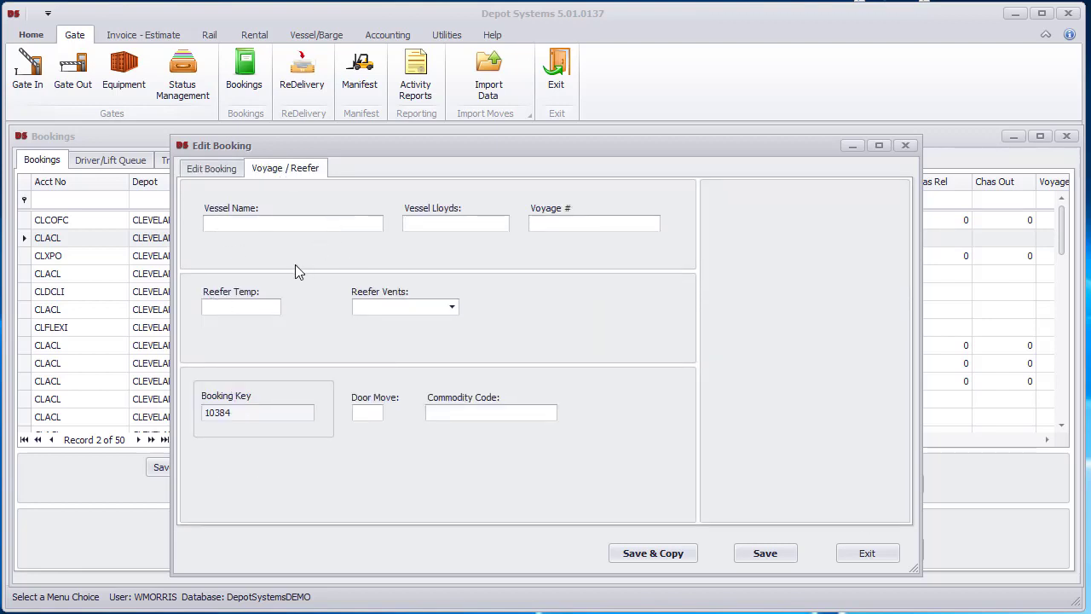
pyautogui.click(209, 175)
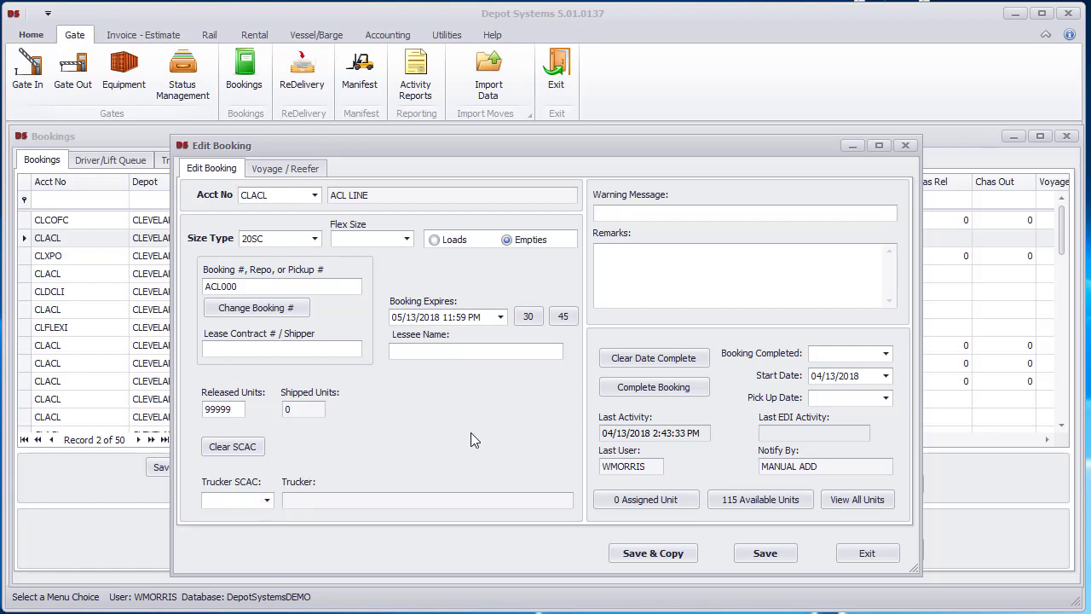
pyautogui.click(866, 552)
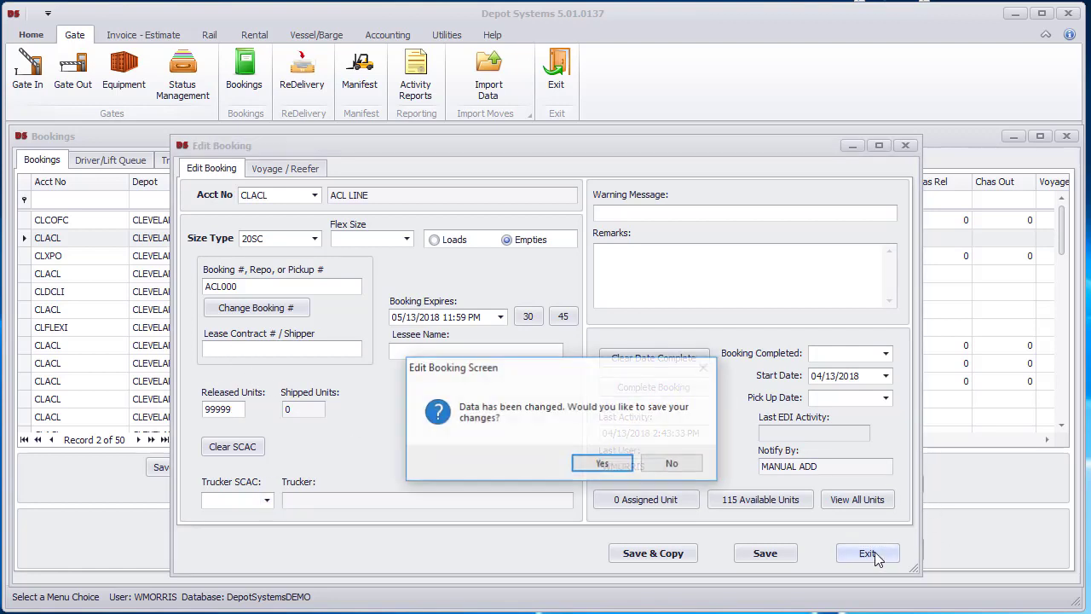
pyautogui.click(687, 461)
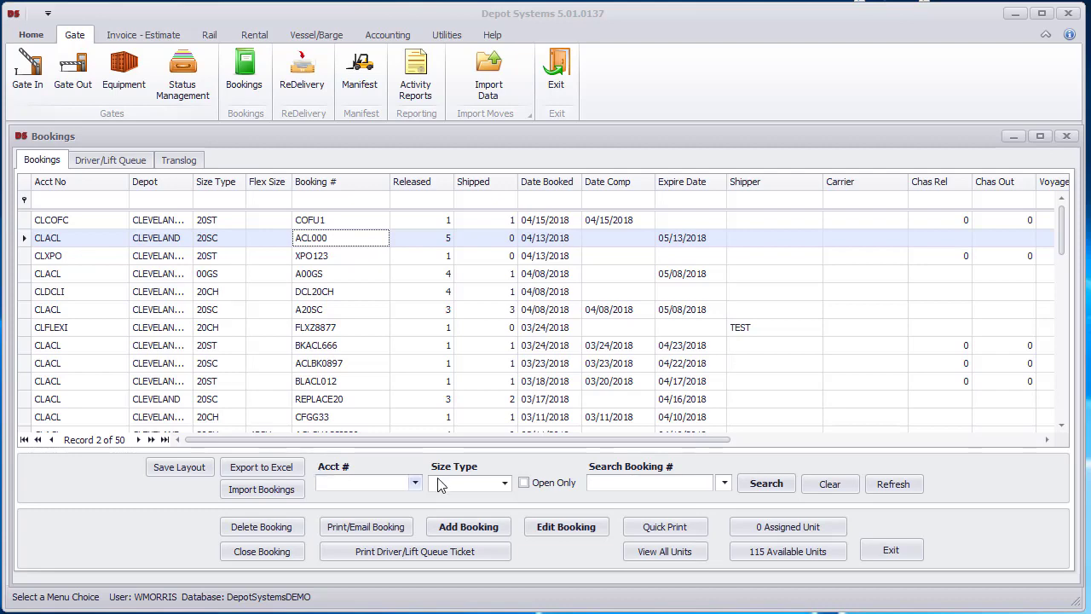
# Review the booking's driver ticket form and the driver/lift queue, and close the bookings screen
pyautogui.click(422, 550)
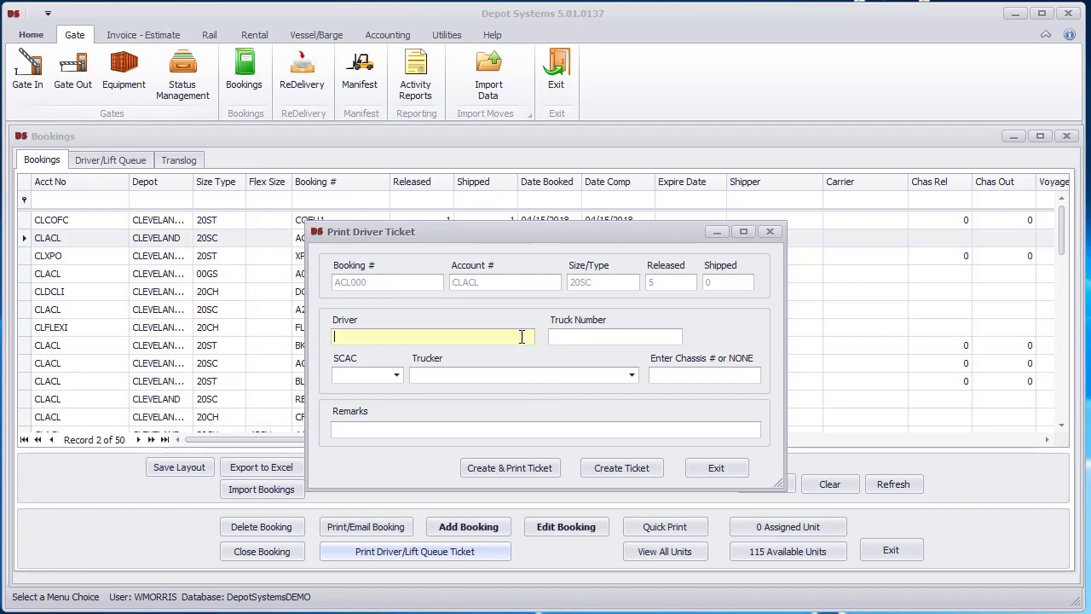
pyautogui.click(718, 469)
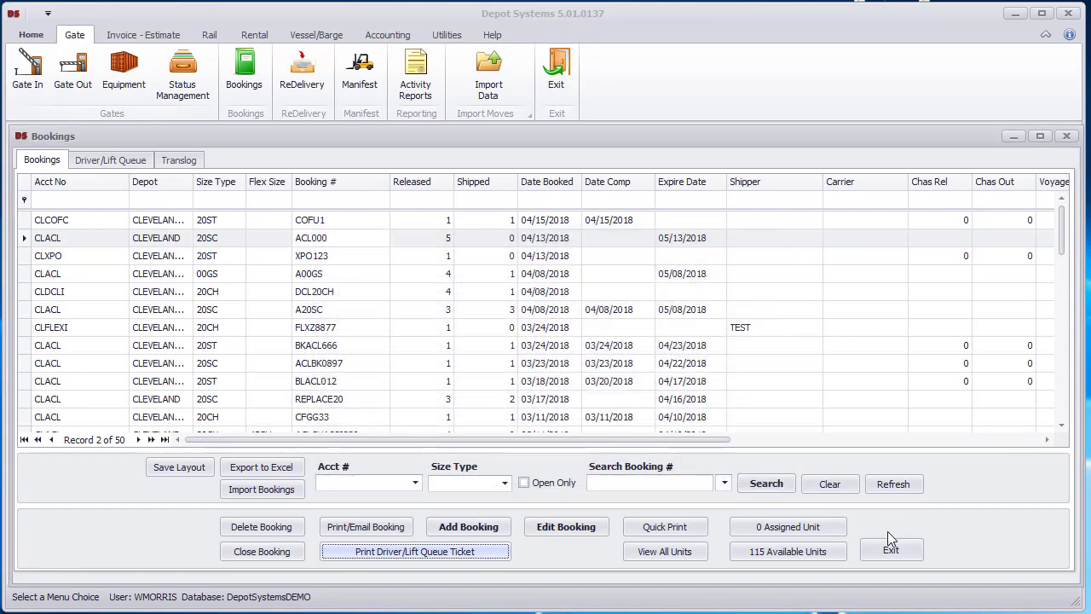
pyautogui.click(111, 160)
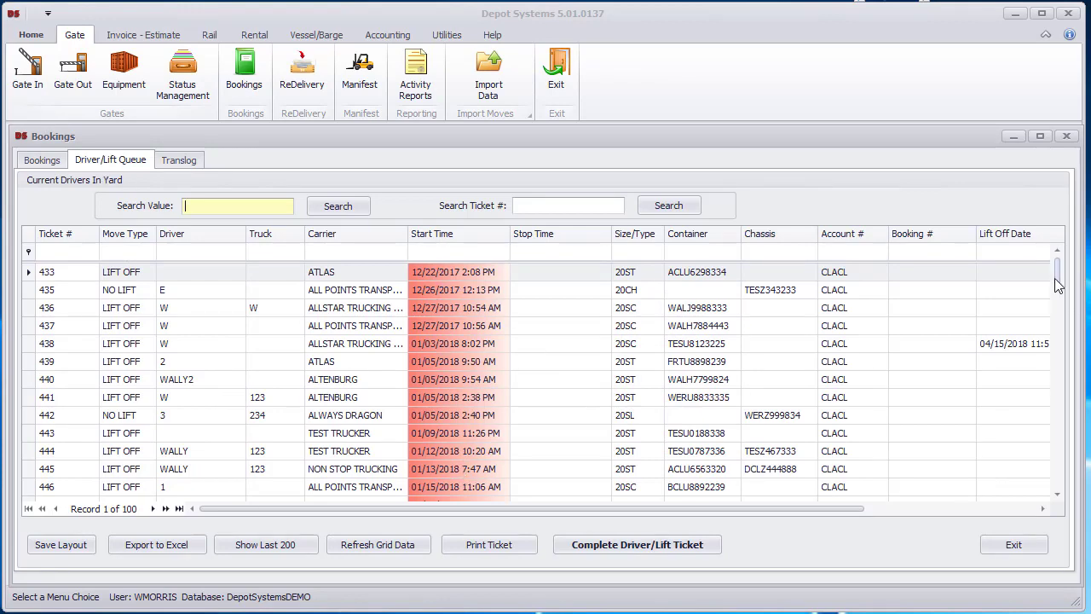
pyautogui.moveTo(1054, 278); pyautogui.dragTo(1014, 259)
pyautogui.click(1014, 544)
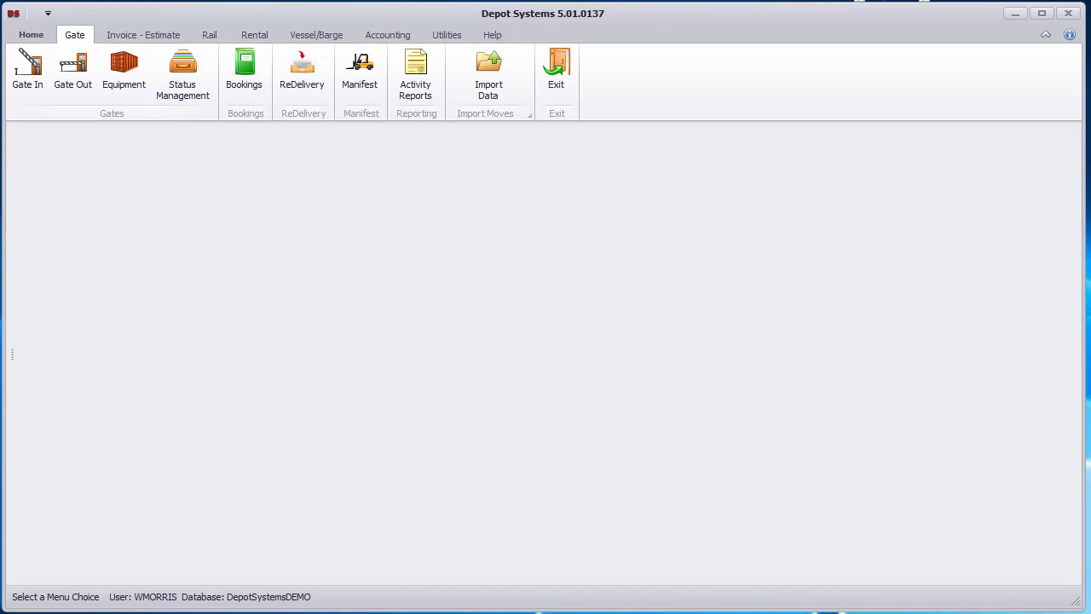
# Open the re-delivery list and review the edit details of the re-delivery for container CONU0993332
pyautogui.click(300, 79)
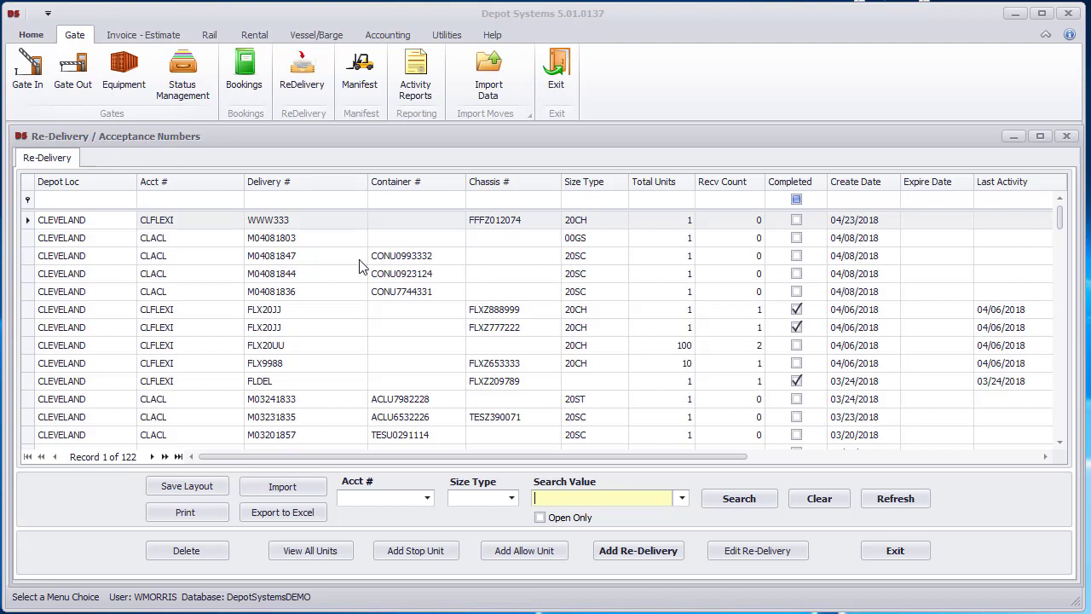
pyautogui.click(318, 258)
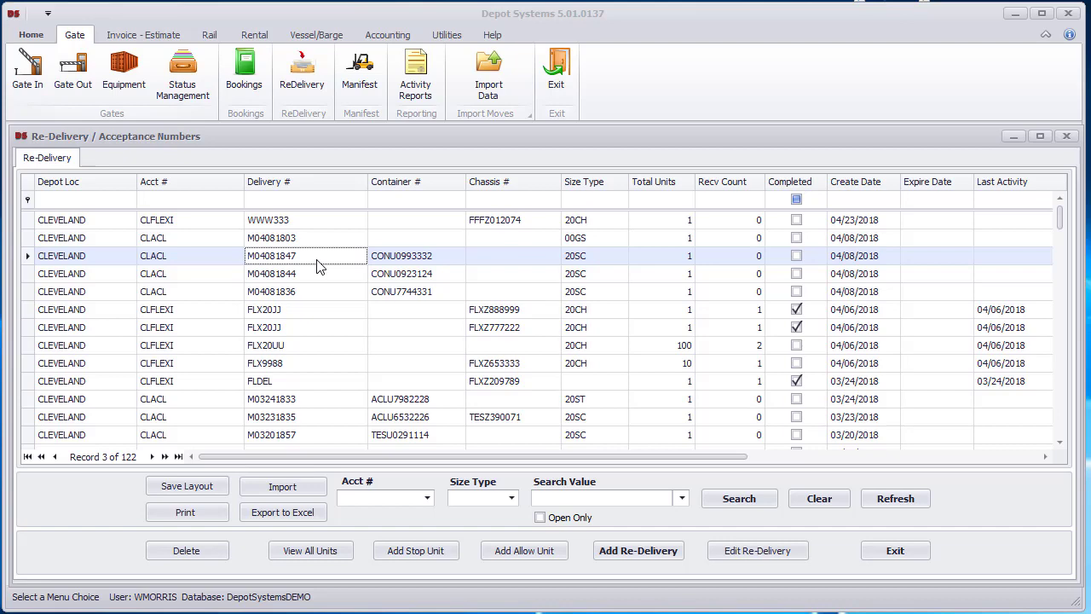
pyautogui.doubleClick(320, 267)
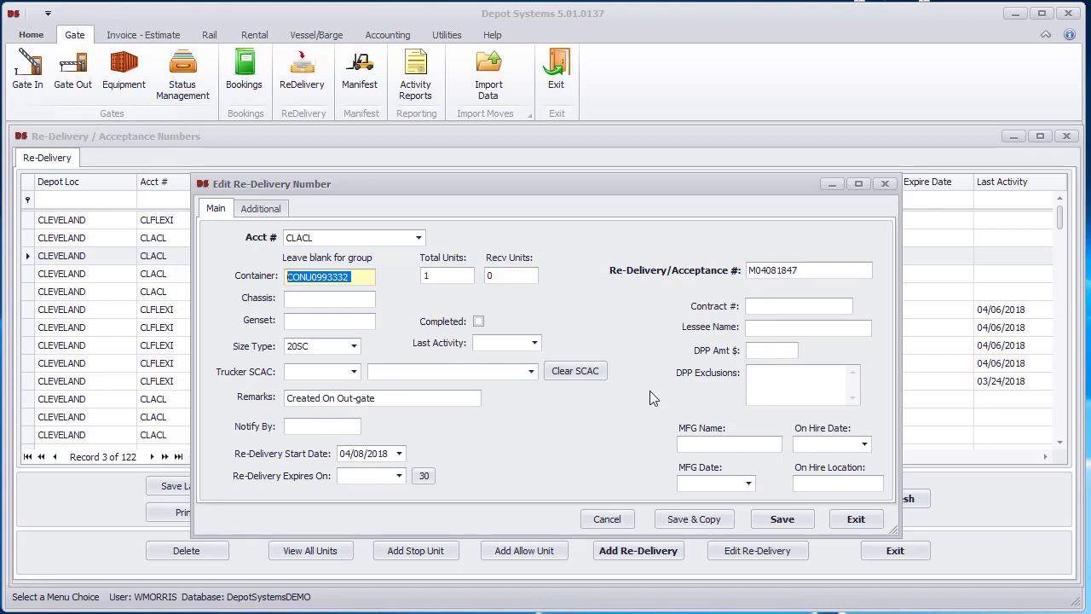
pyautogui.click(856, 519)
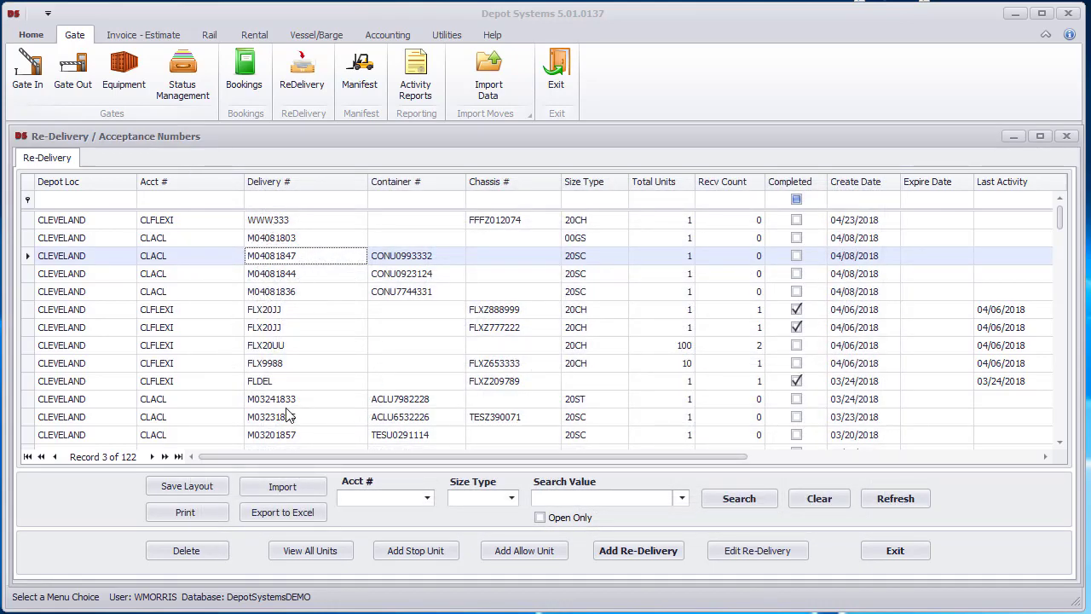
# Review the re-delivery import template and its import options, and close the re-delivery screen
pyautogui.click(288, 494)
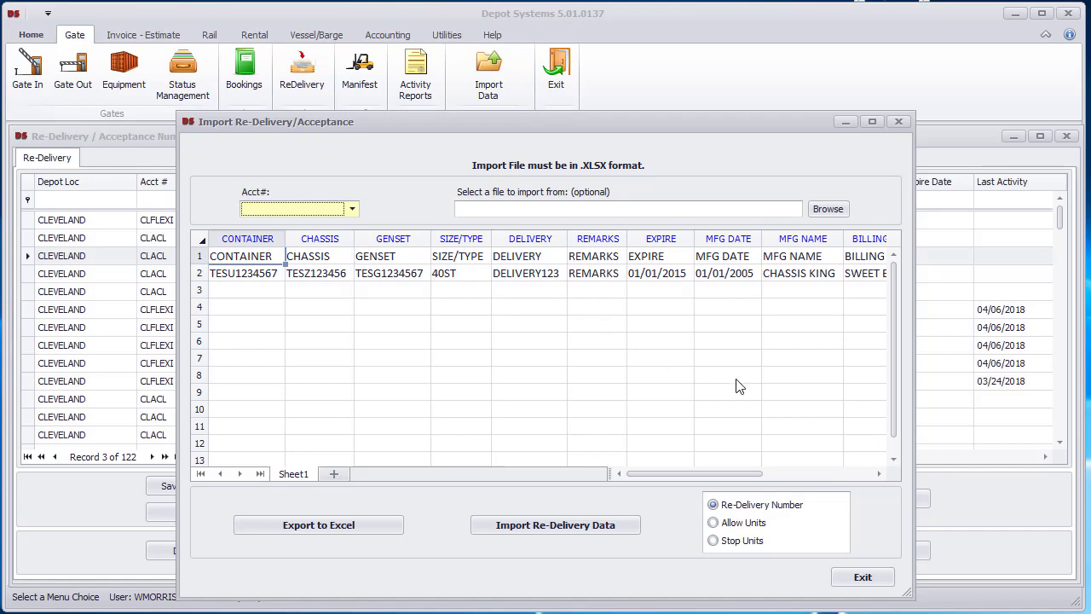
pyautogui.click(870, 580)
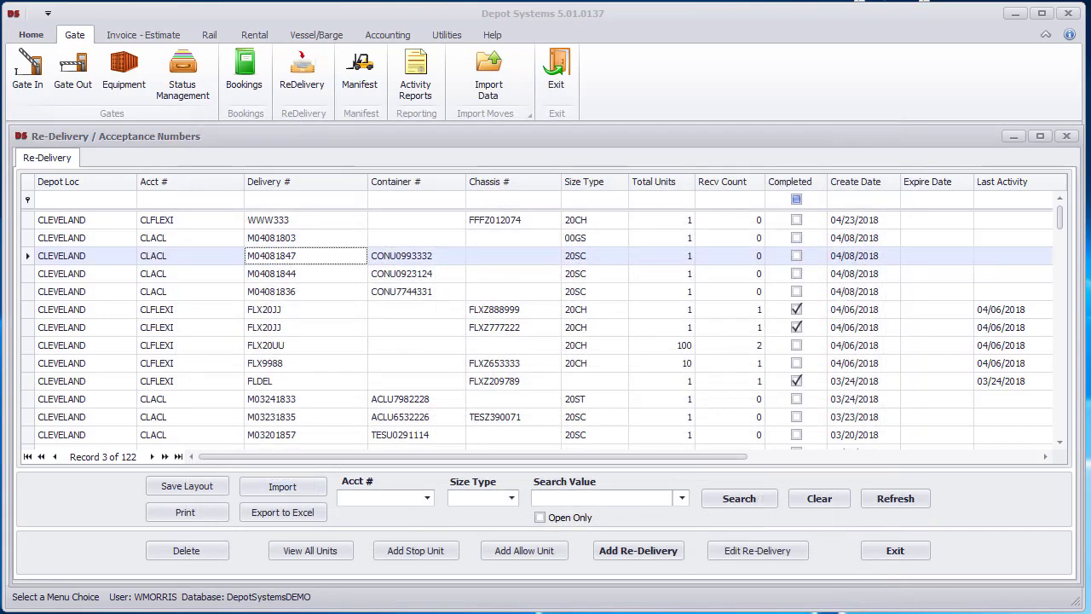
pyautogui.click(894, 545)
# Review the manifest details of container ACLU6532226 in manifest control, and close the manifest screens
pyautogui.click(370, 79)
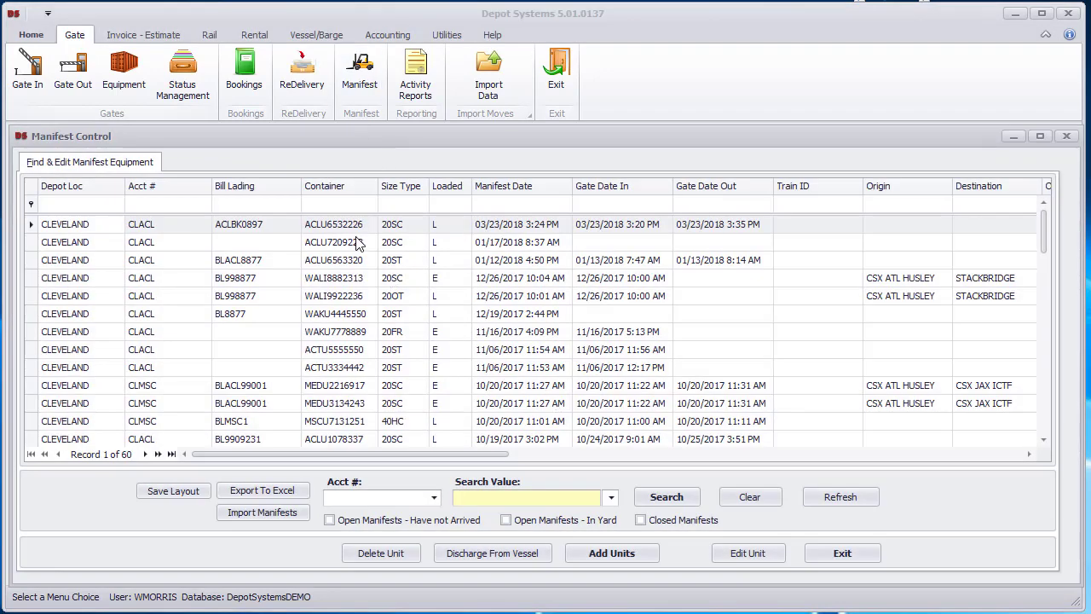
pyautogui.click(513, 232)
pyautogui.doubleClick(513, 240)
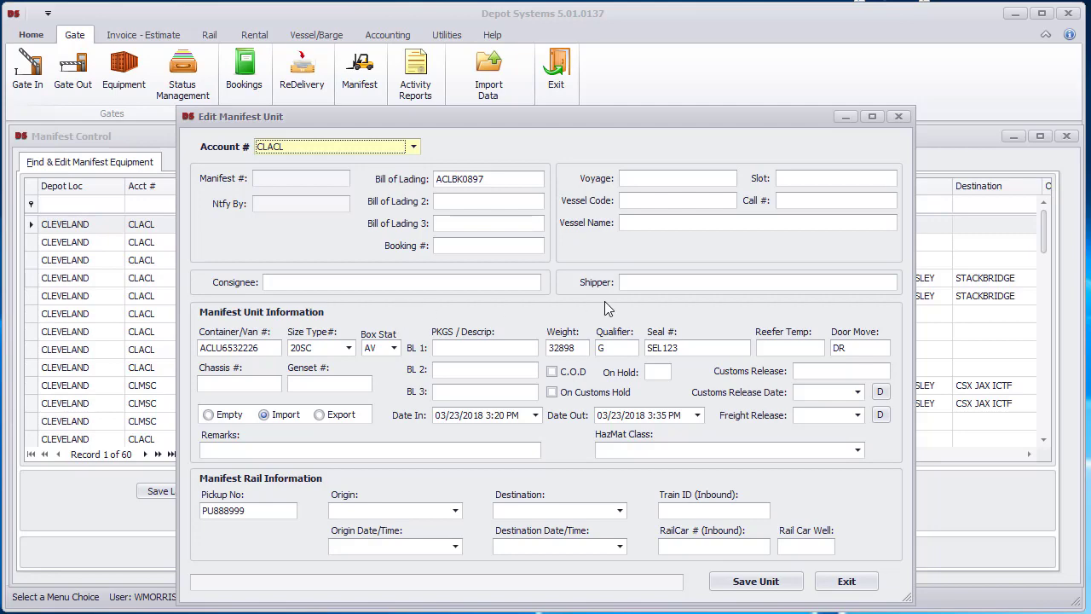
pyautogui.click(844, 583)
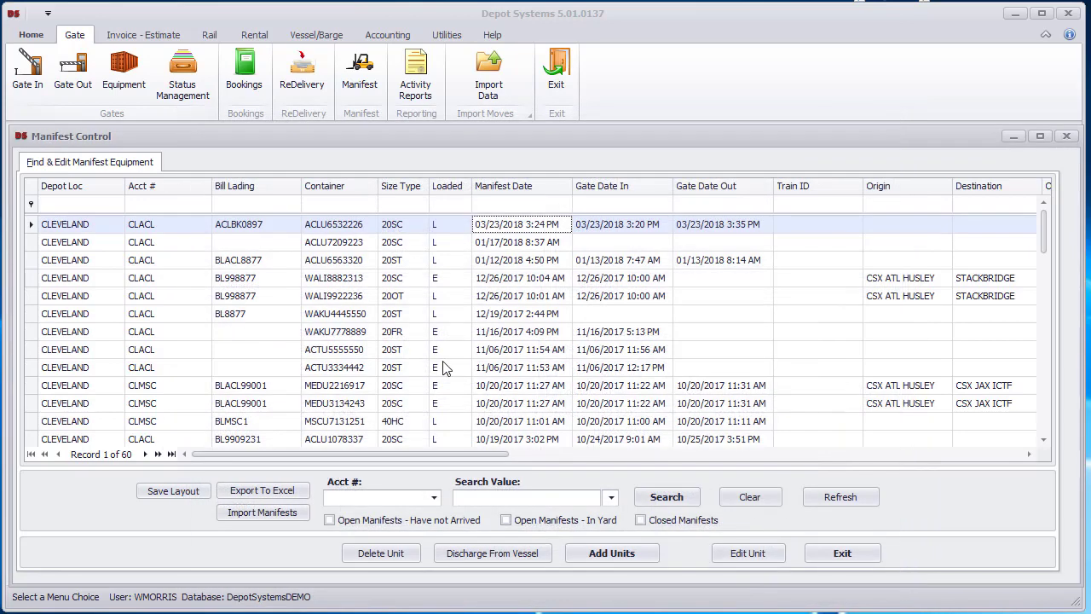
pyautogui.click(843, 553)
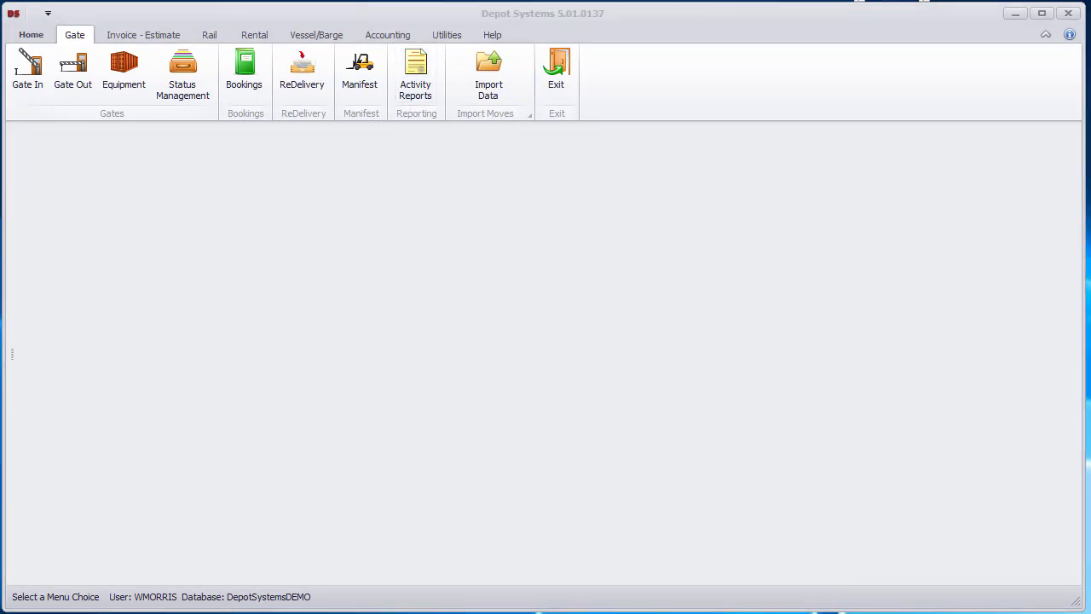
# Open activity reporting and select the Activity Report Excel Default report
pyautogui.click(411, 85)
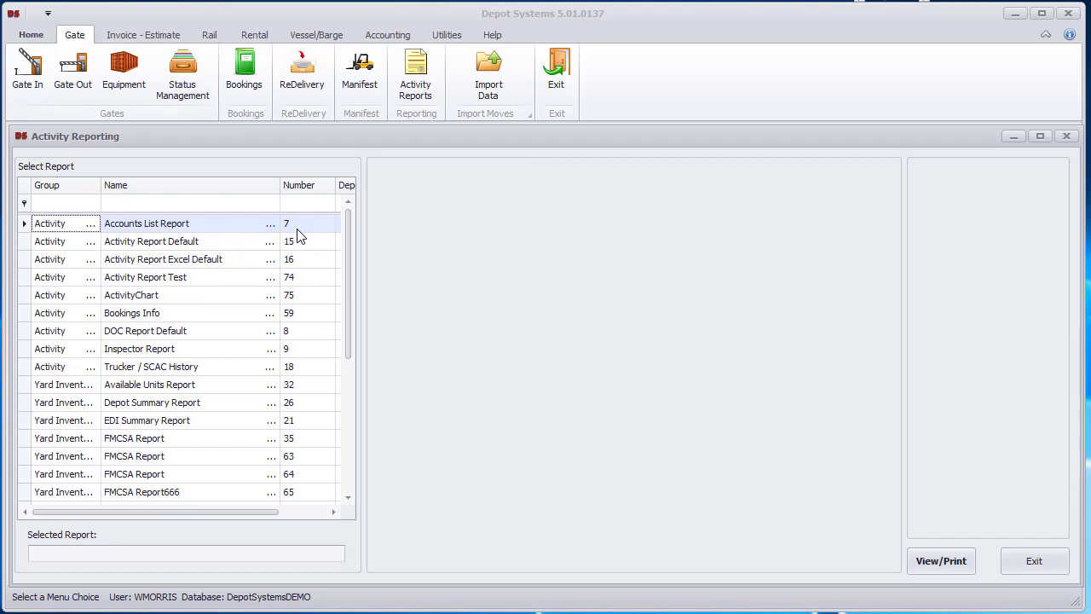
pyautogui.click(187, 244)
pyautogui.click(198, 261)
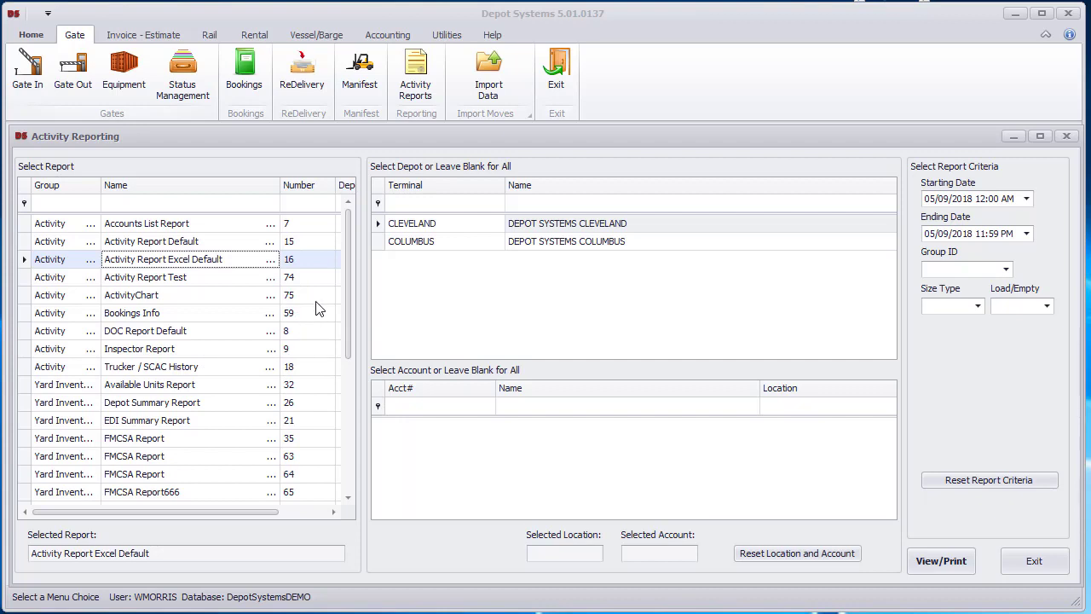
# Generate the selected activity report for the Cleveland depot and the MAERSK LINES account
pyautogui.click(416, 228)
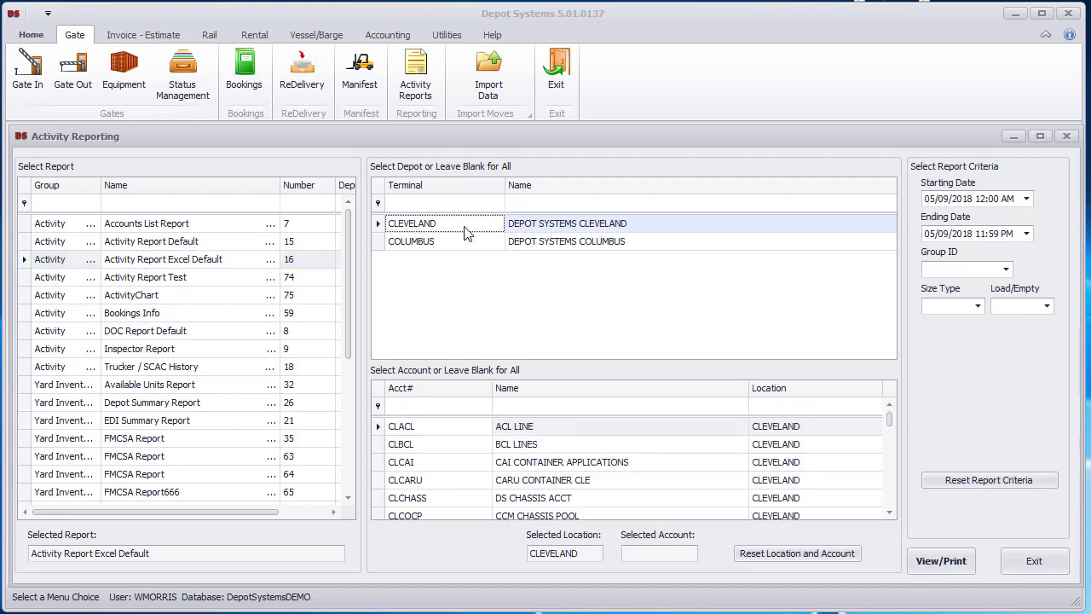
pyautogui.click(418, 428)
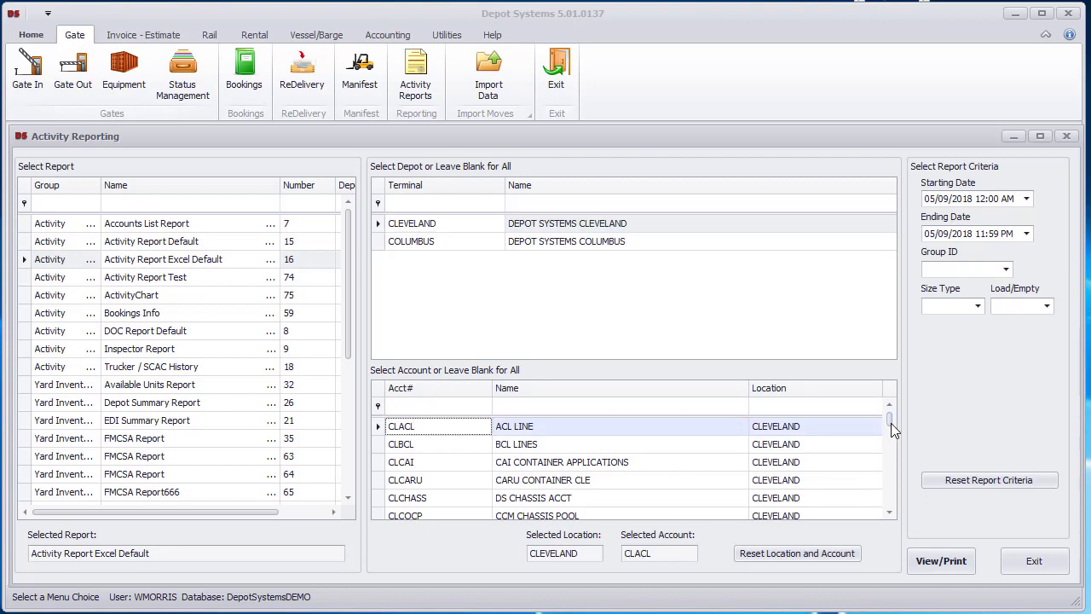
pyautogui.moveTo(890, 423); pyautogui.dragTo(889, 471)
pyautogui.click(576, 463)
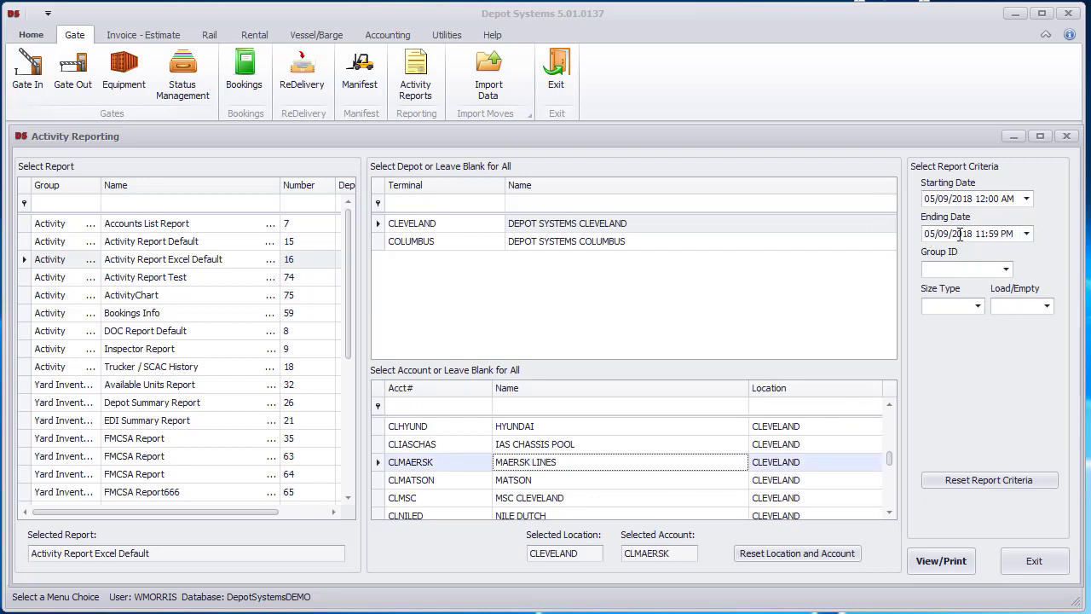
pyautogui.click(976, 308)
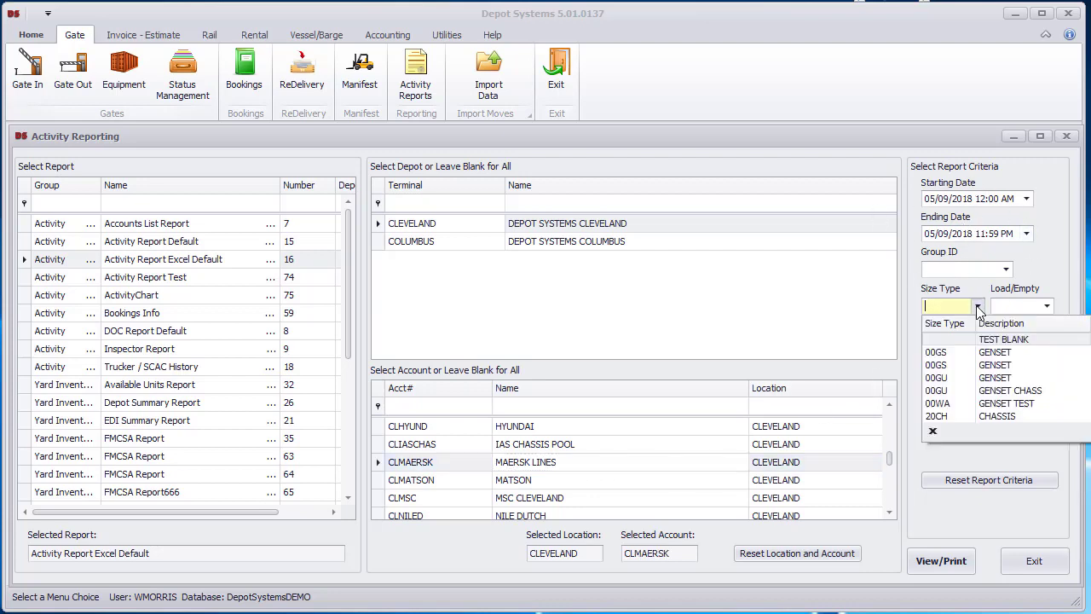
pyautogui.click(1045, 261)
pyautogui.click(934, 560)
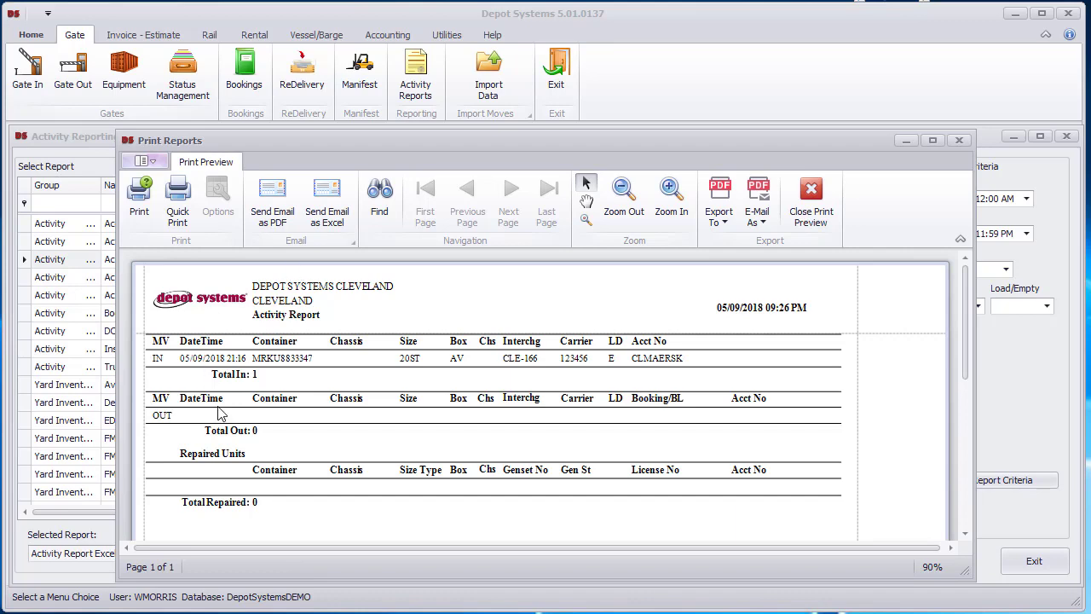
# Review the form for emailing the activity report as Excel and the available export file formats
pyautogui.click(337, 219)
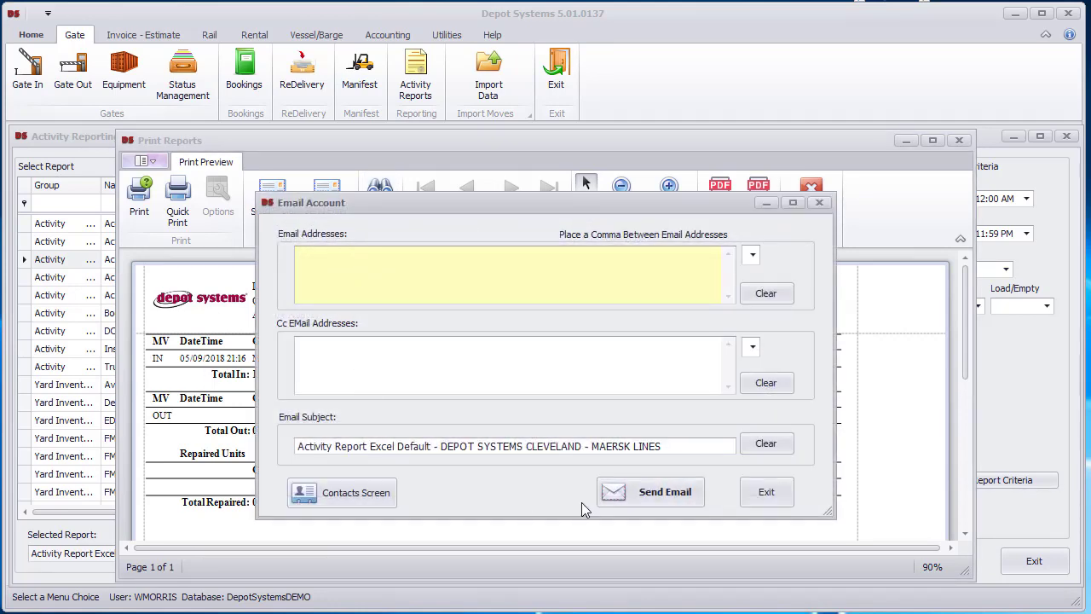
pyautogui.click(782, 494)
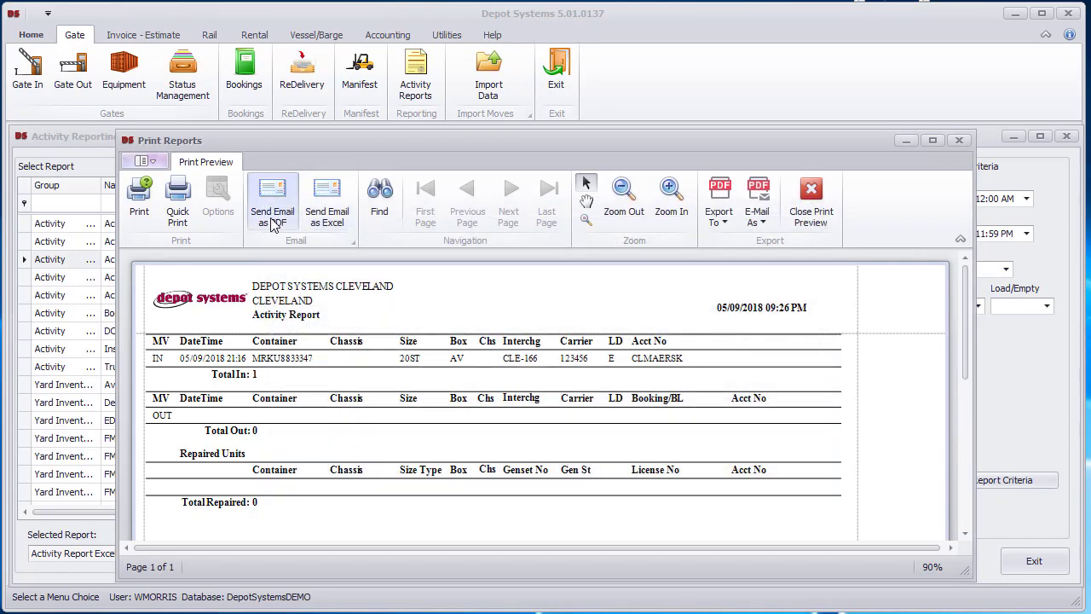
pyautogui.click(726, 224)
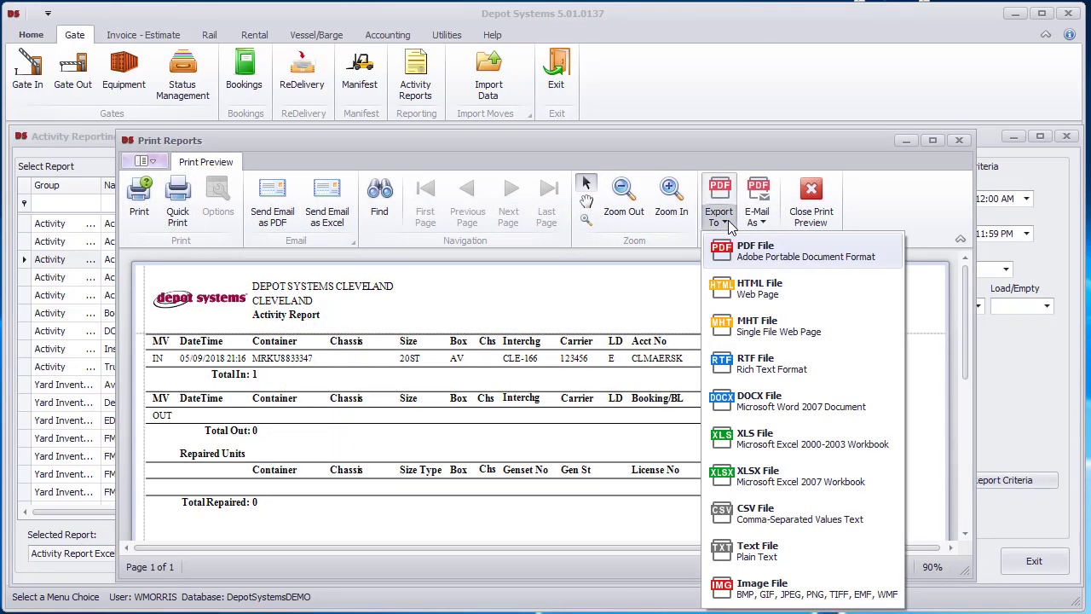
pyautogui.click(726, 223)
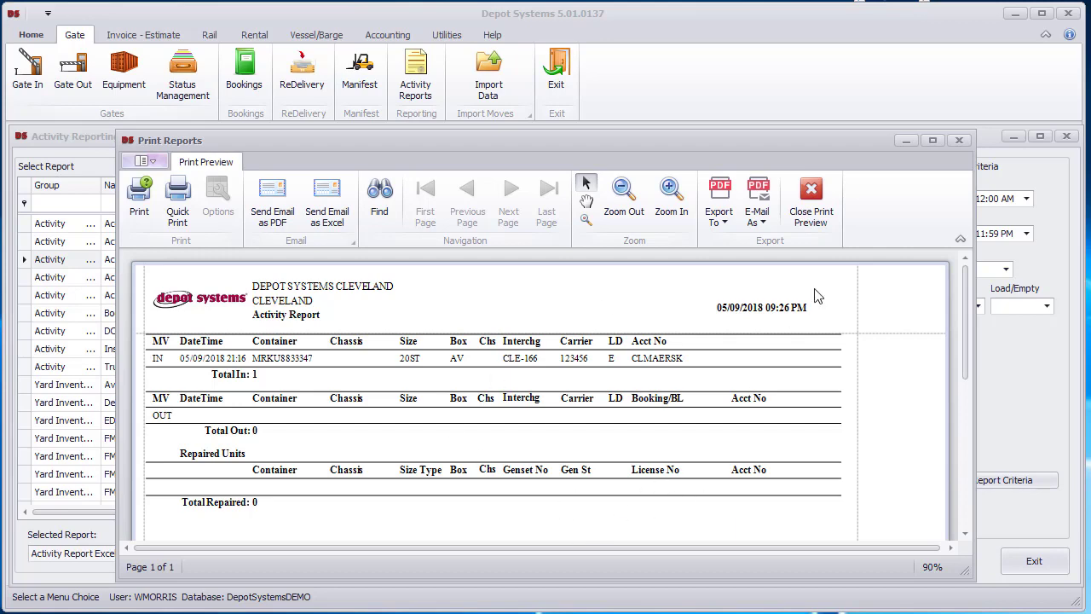
# Close the report preview, look through the remaining yard inventory reports, and close activity reporting
pyautogui.click(813, 205)
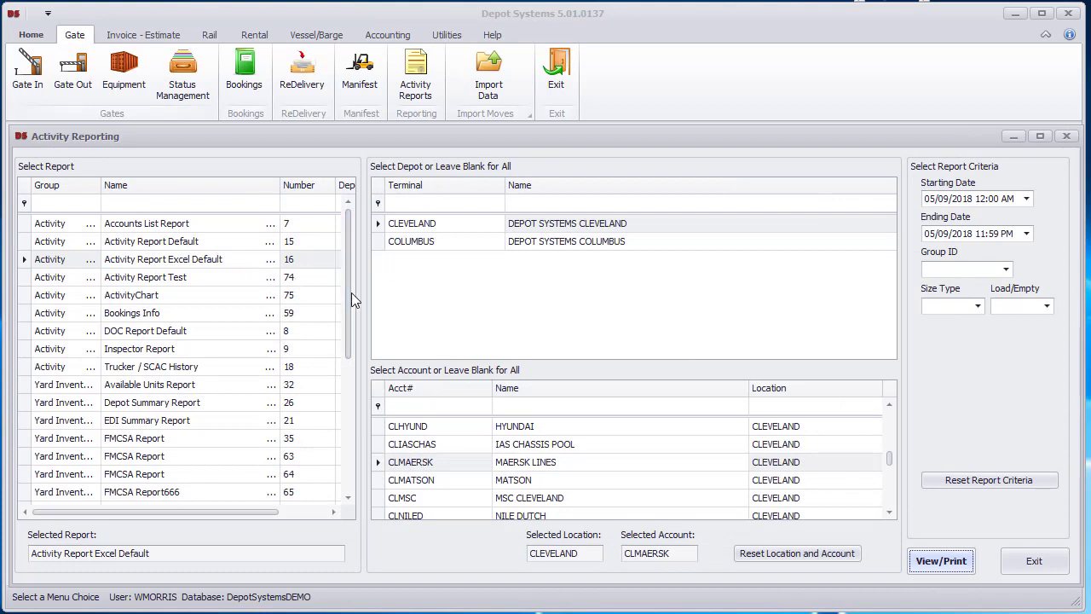
pyautogui.moveTo(351, 292); pyautogui.dragTo(343, 424)
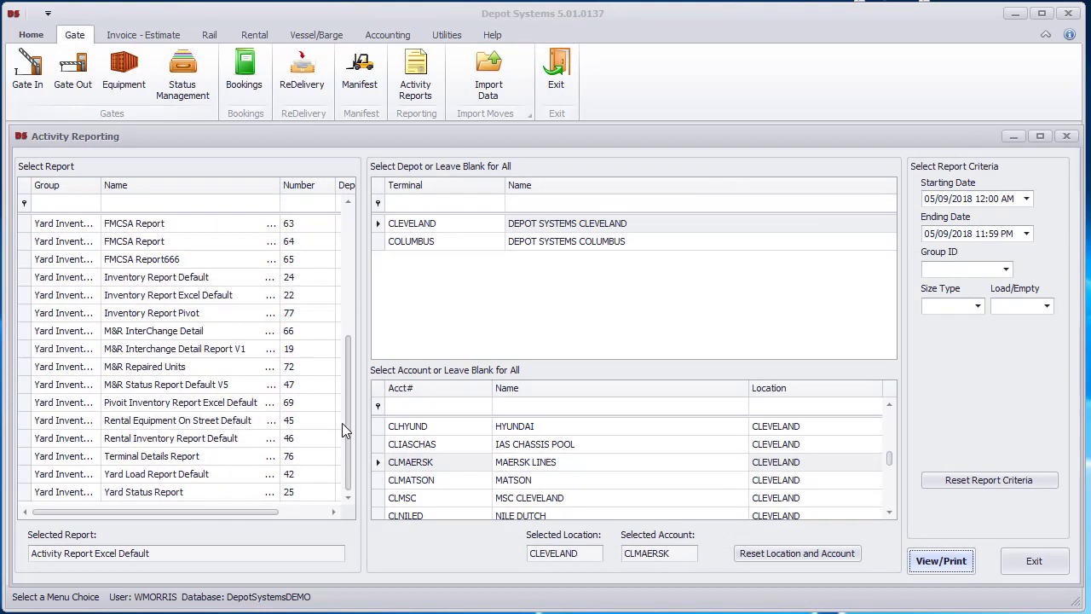
pyautogui.click(1032, 562)
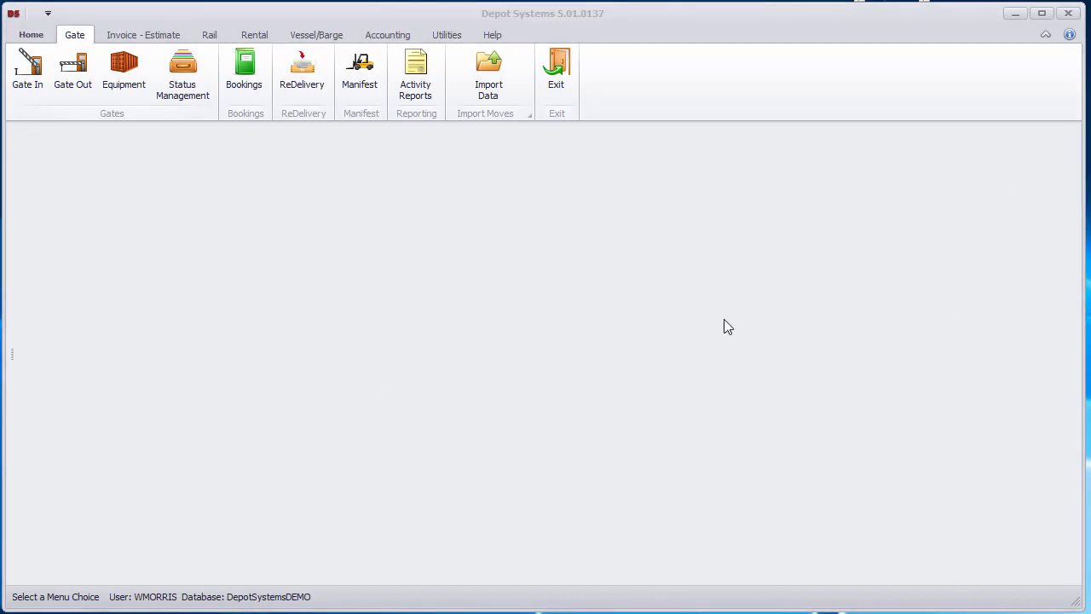
# Review the gate-in and gate-out import templates, and view the Gate Out screen before closing it
pyautogui.click(491, 95)
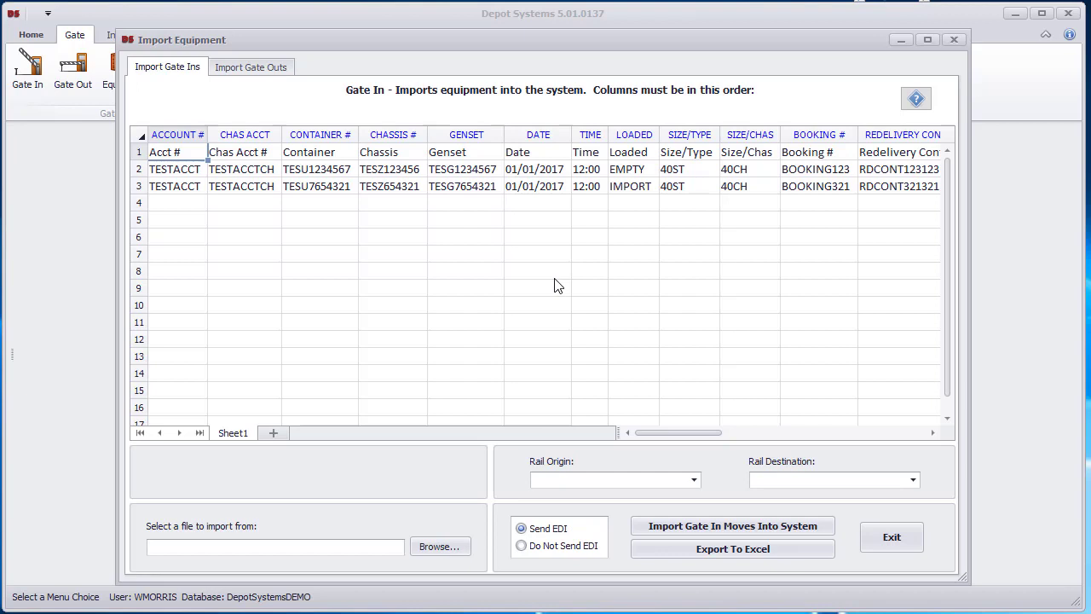
pyautogui.click(259, 72)
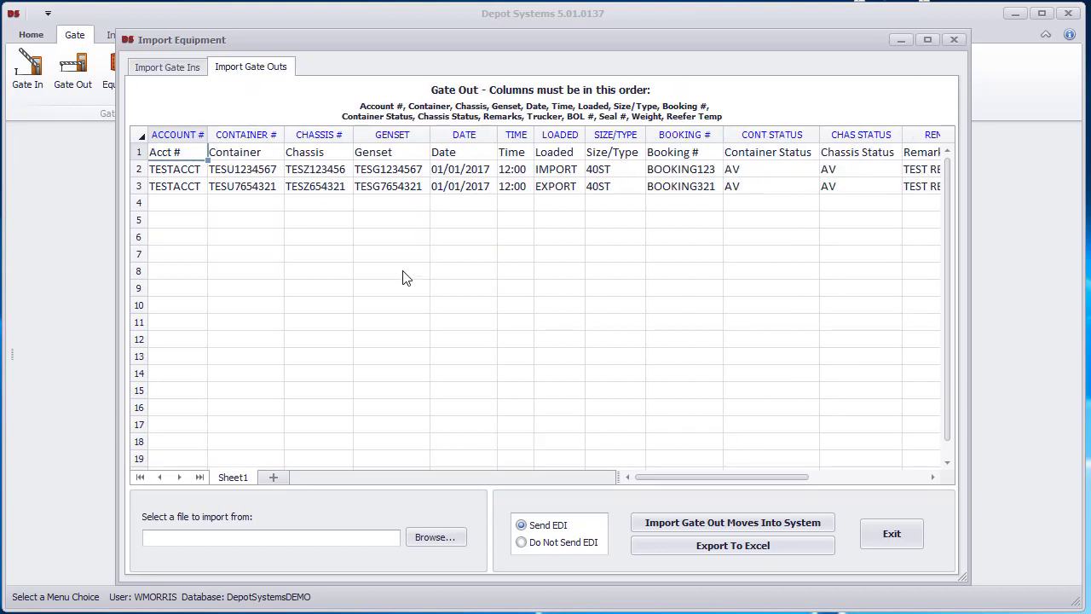
pyautogui.click(892, 534)
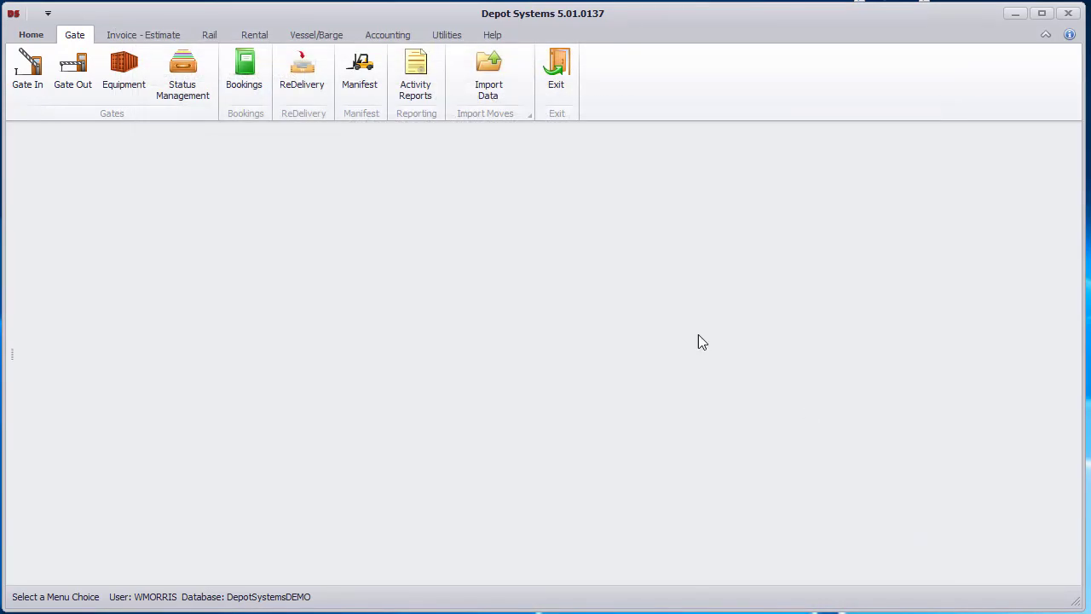
pyautogui.click(75, 75)
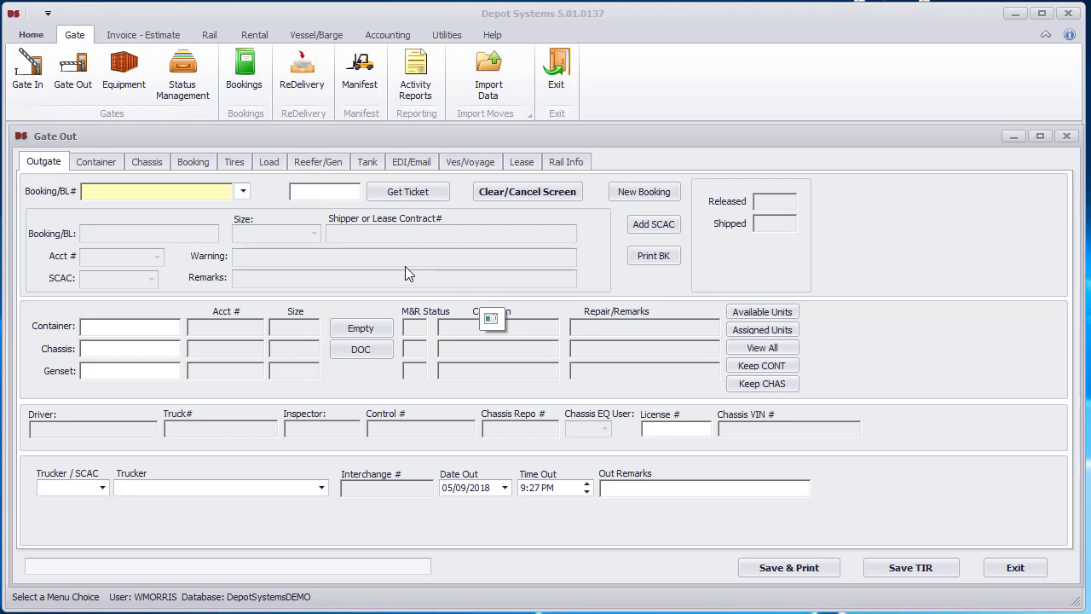
pyautogui.click(1016, 569)
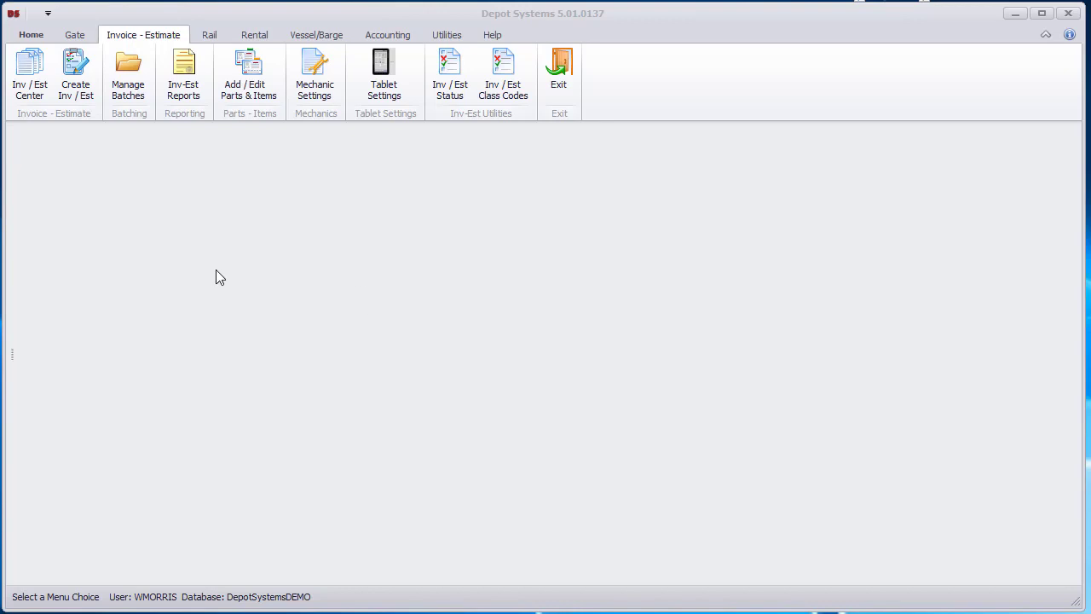
# Open the Invoice-Estimate Center and review the status options for filtering estimates and invoices
pyautogui.click(30, 81)
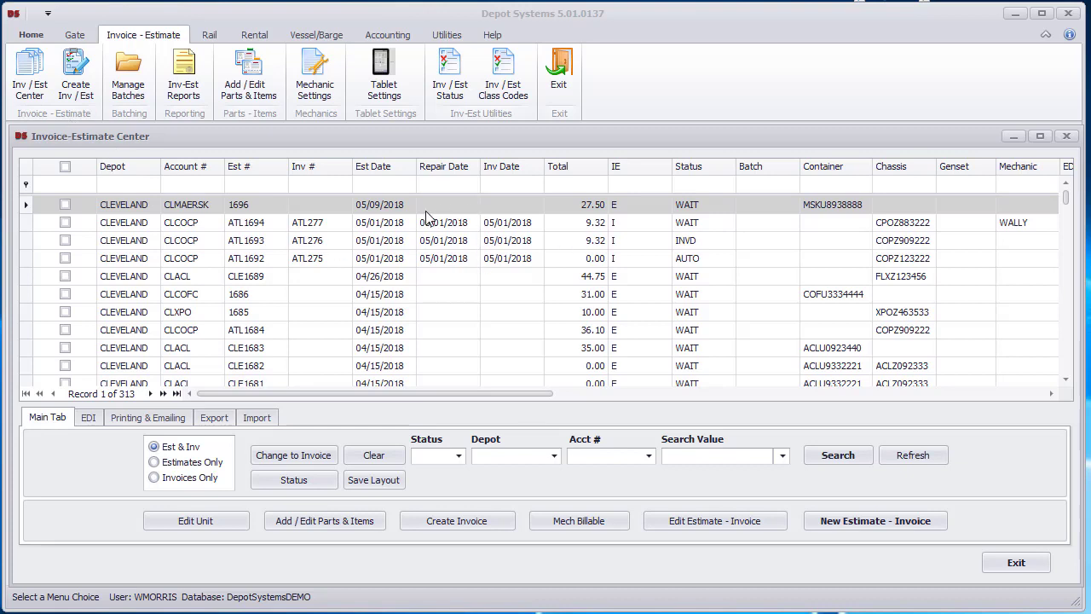
pyautogui.click(459, 456)
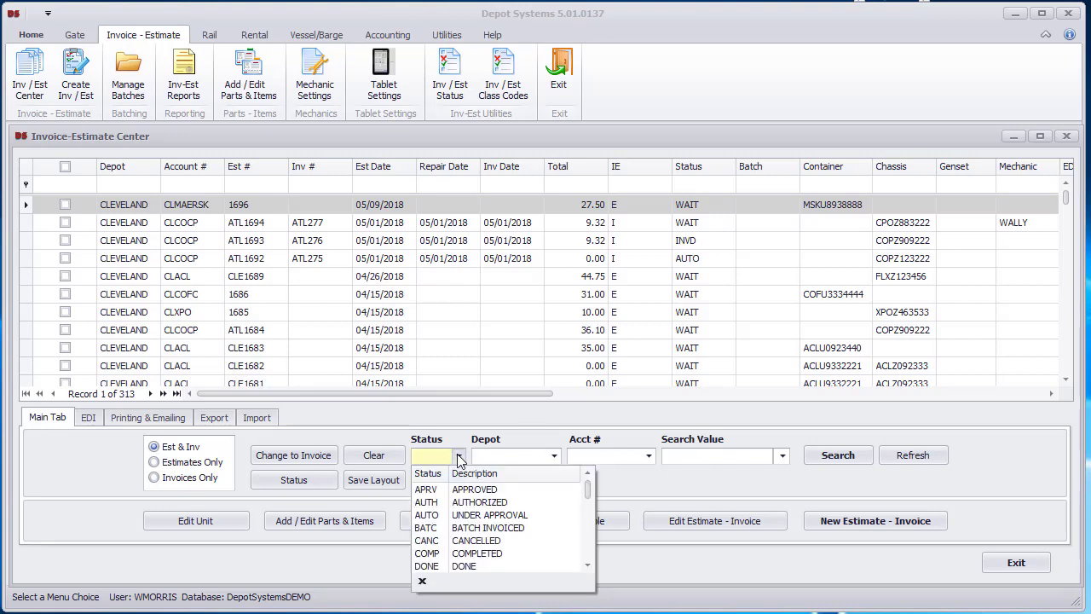
pyautogui.click(658, 485)
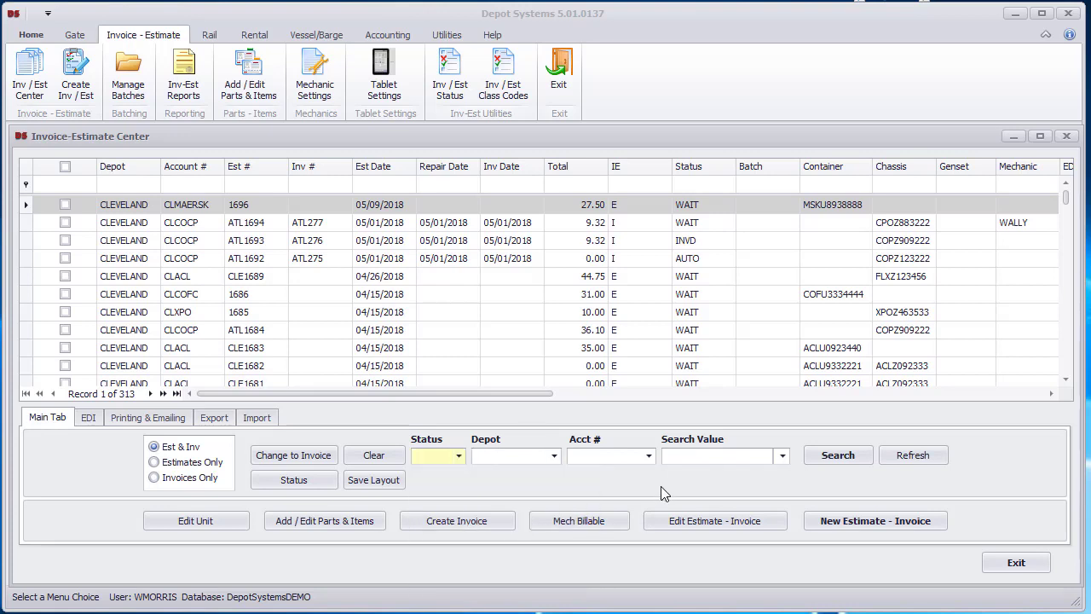
# Review the center's EDI, printing and emailing, export and import functions, and return to its main functions
pyautogui.click(92, 418)
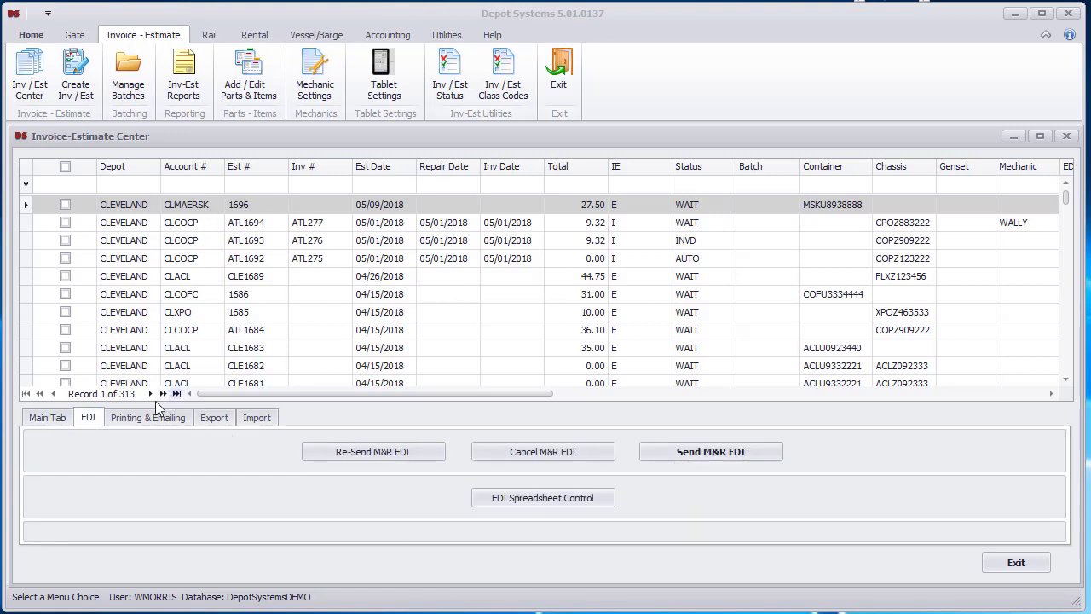
pyautogui.click(129, 423)
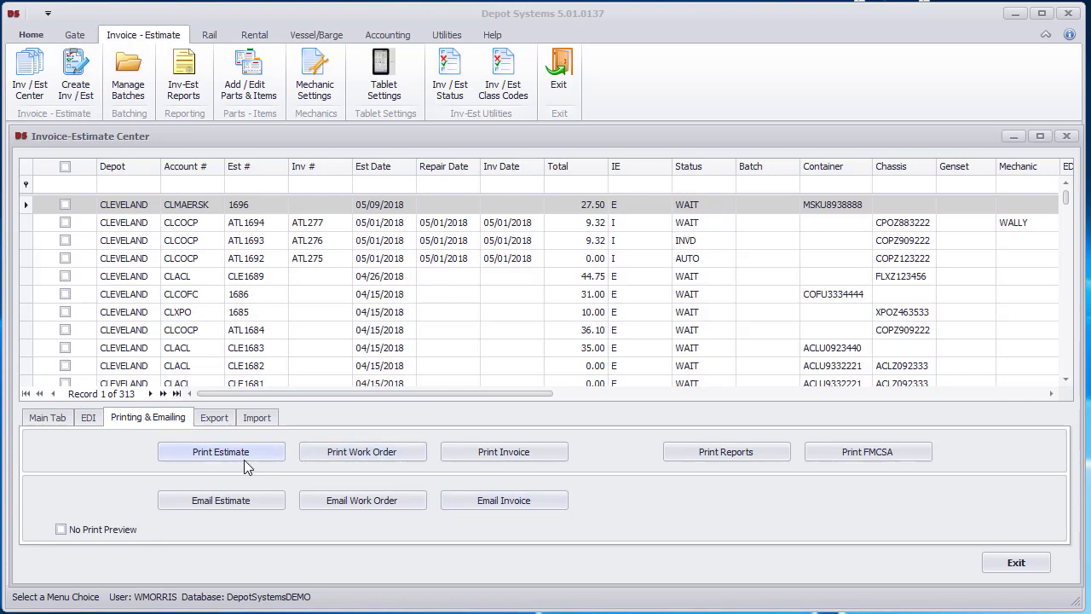
pyautogui.click(212, 418)
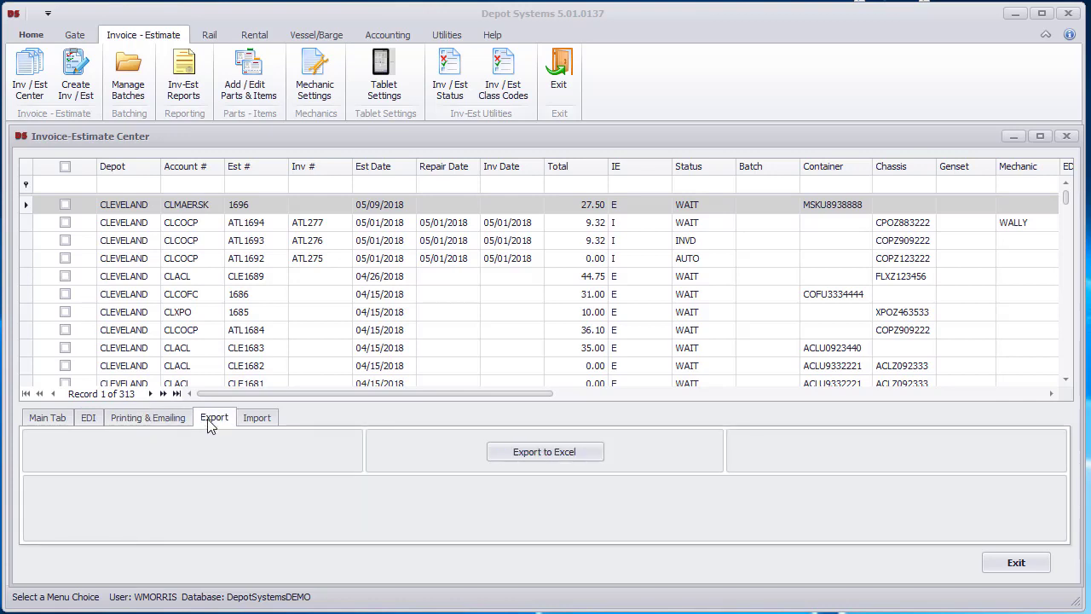
pyautogui.click(257, 419)
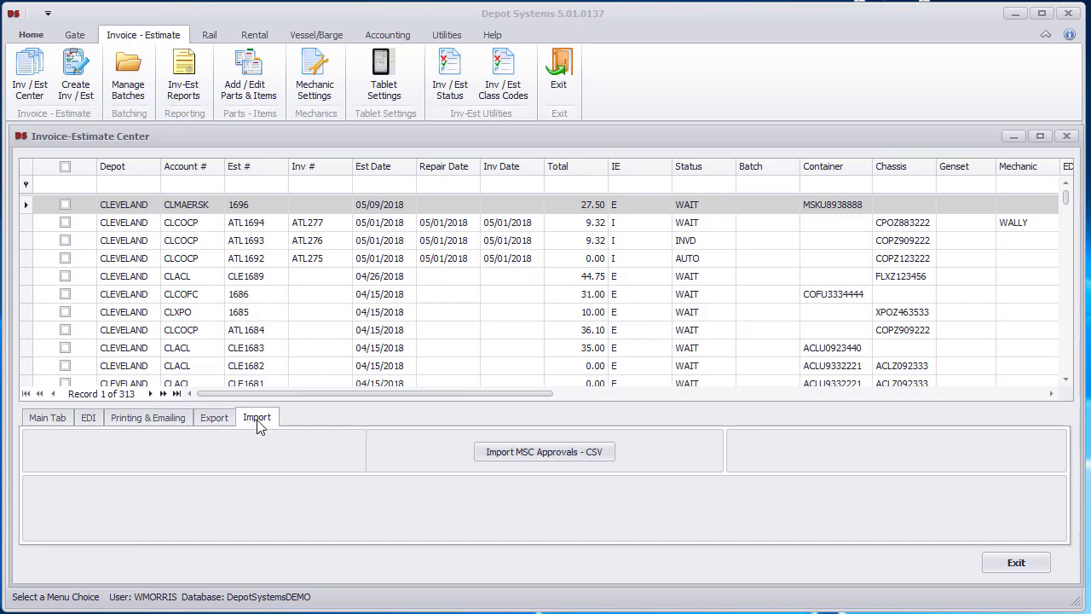
pyautogui.click(53, 419)
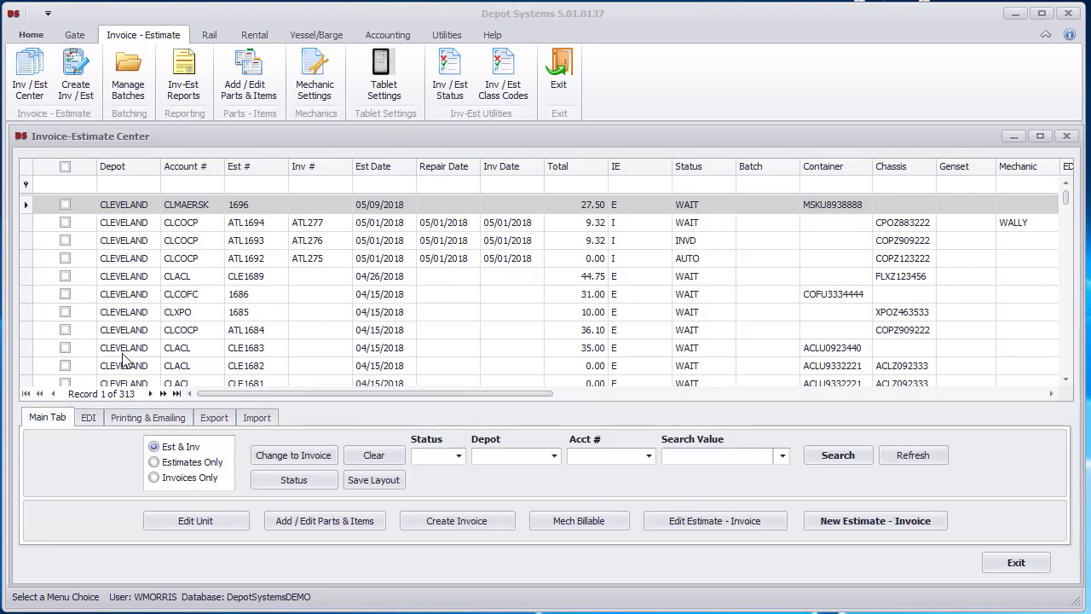
# Open Maersk estimate 1696 and review its labor rate, mechanic and status choices
pyautogui.click(198, 209)
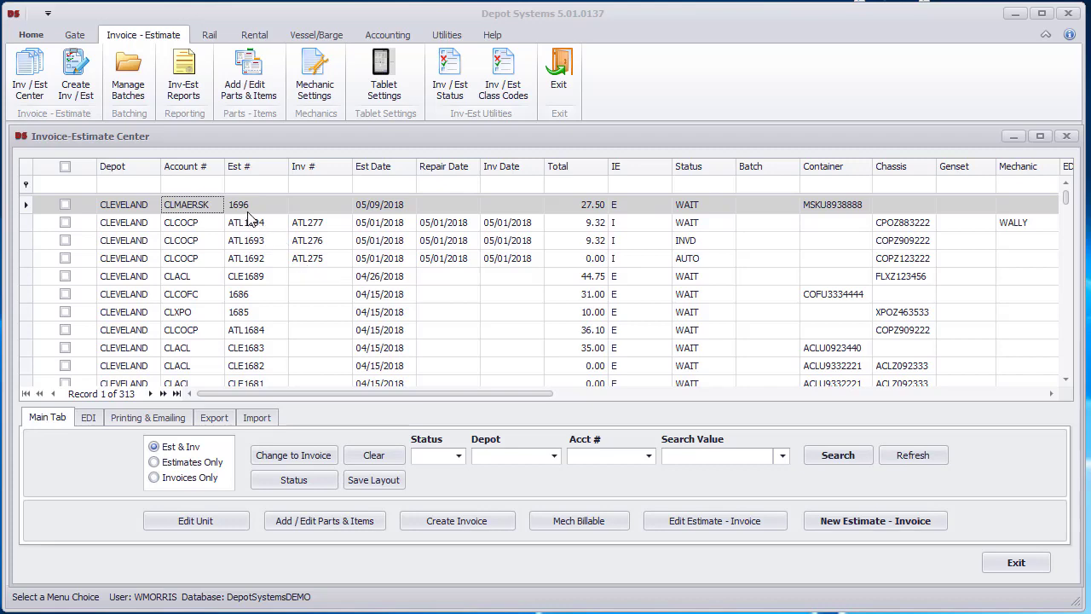
pyautogui.doubleClick(191, 210)
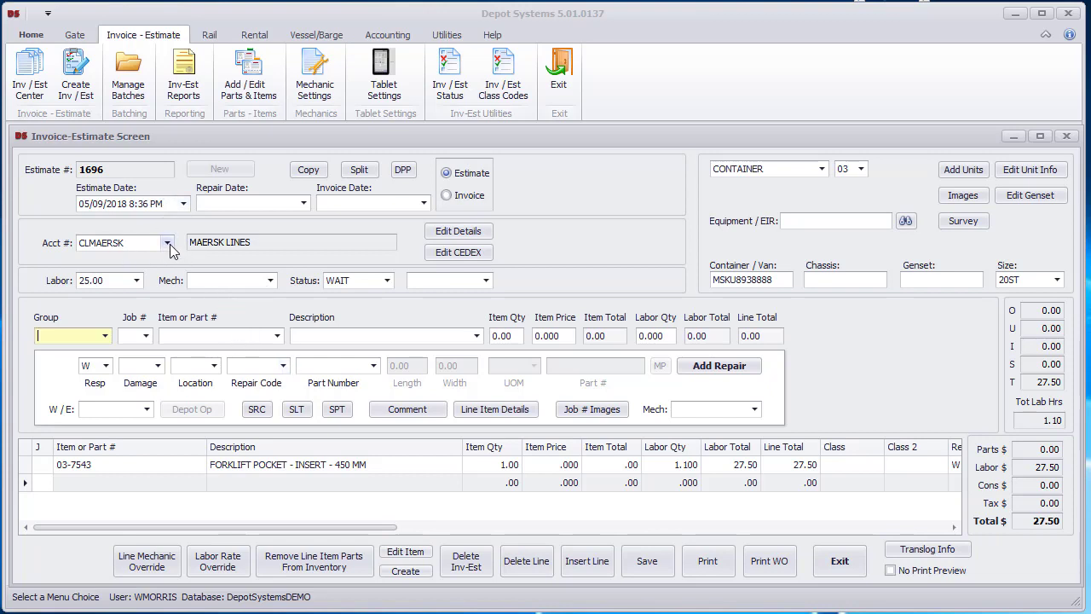
pyautogui.click(137, 283)
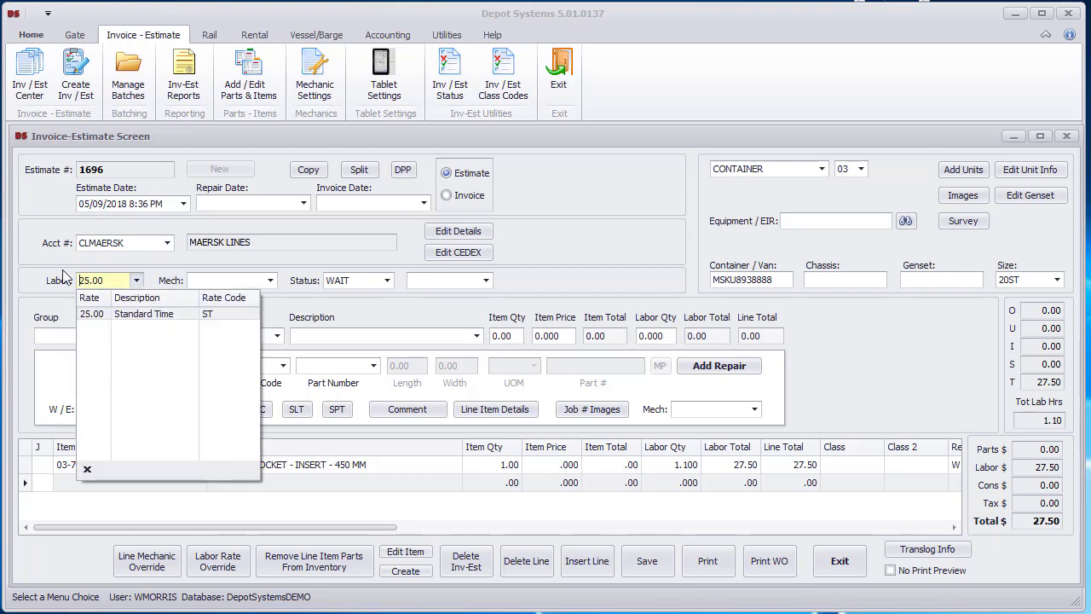
pyautogui.click(26, 256)
pyautogui.click(270, 280)
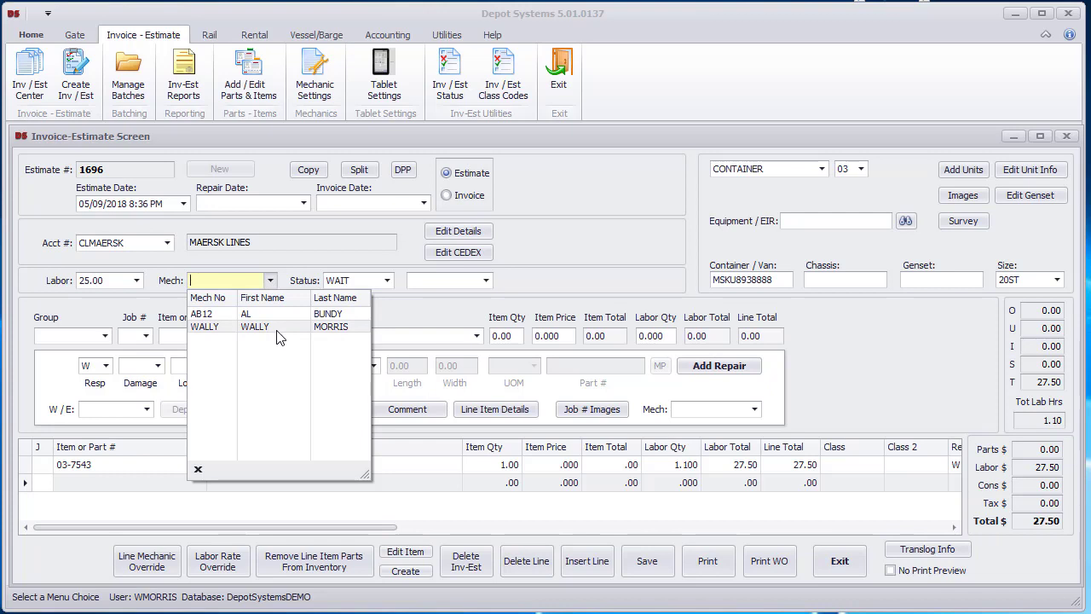
pyautogui.click(439, 271)
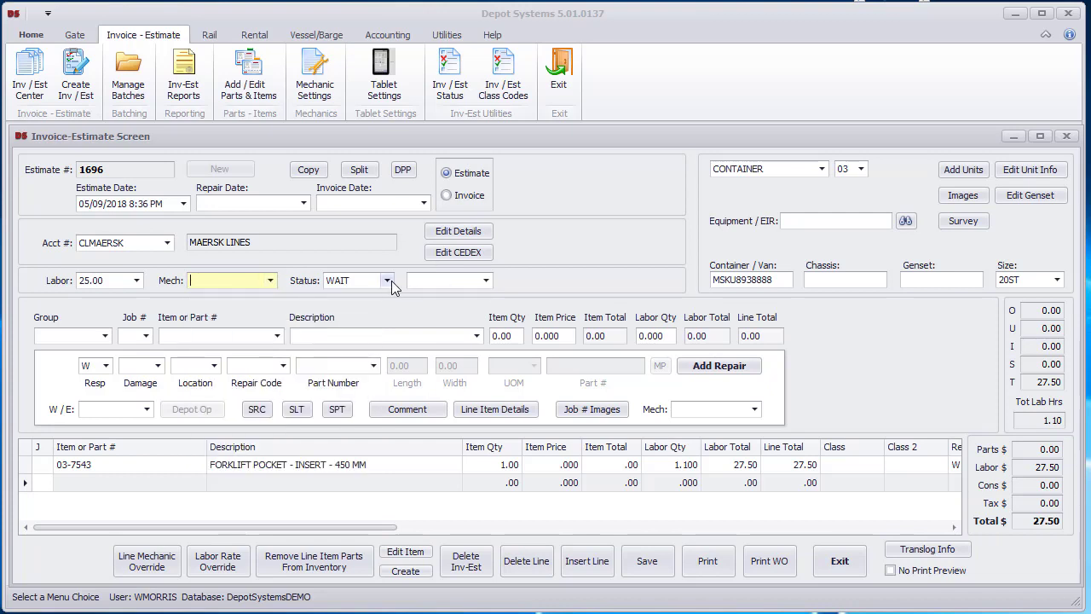
pyautogui.click(387, 281)
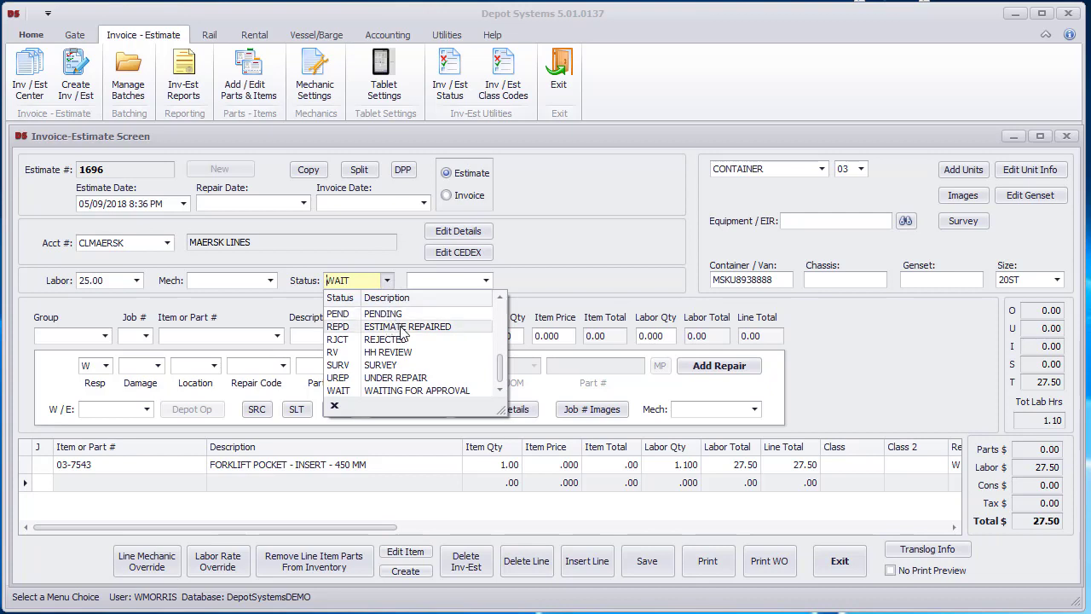
pyautogui.click(410, 251)
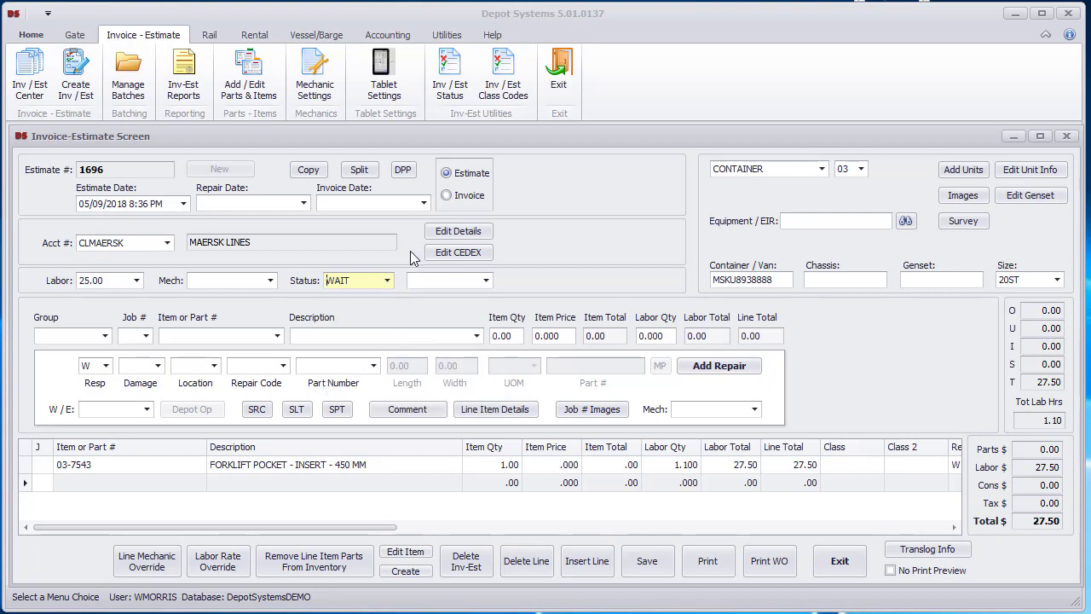
# Review the repair type and repair mode choices for the container on the estimate
pyautogui.click(823, 170)
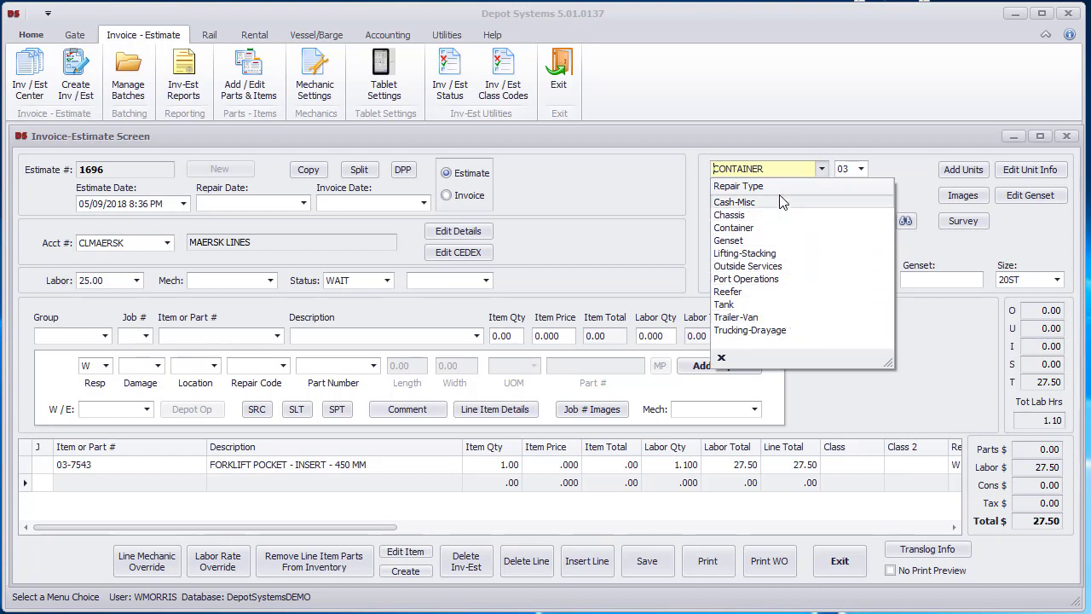
pyautogui.click(898, 162)
pyautogui.click(863, 170)
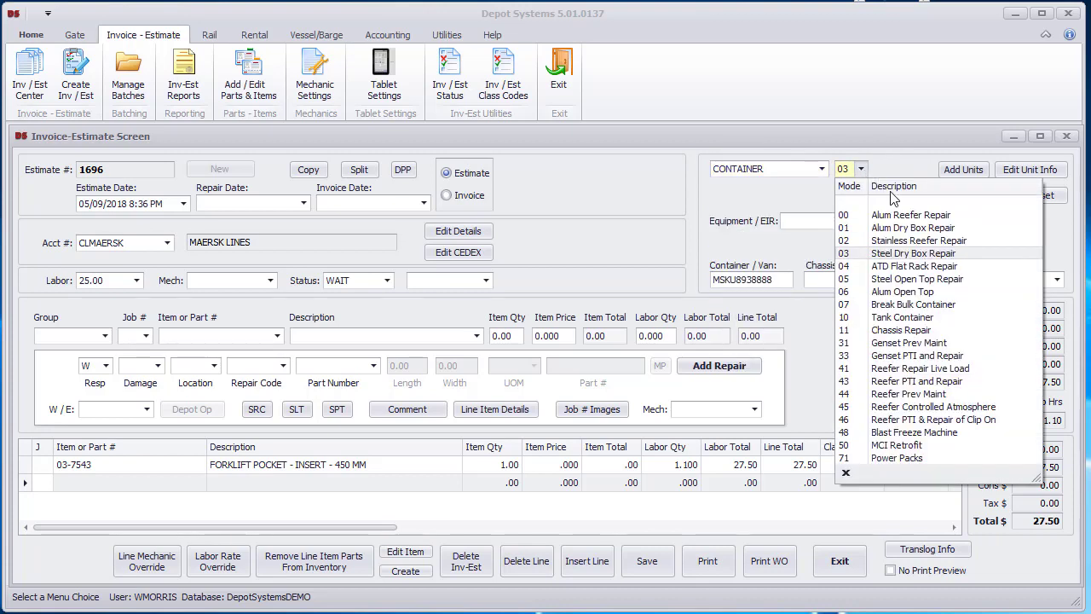
pyautogui.click(908, 168)
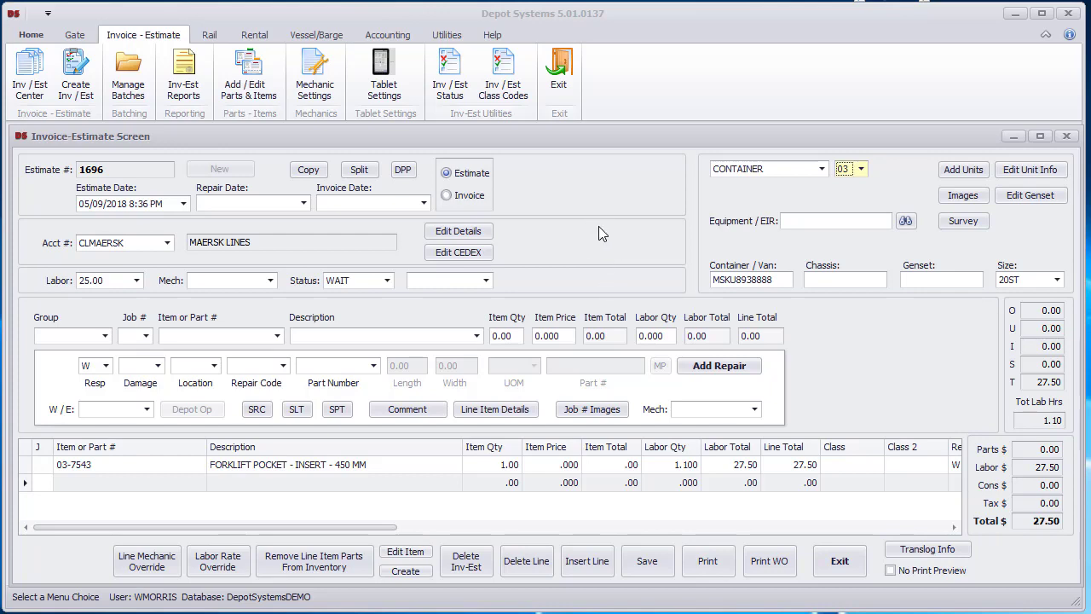
# Review the Maersk tariff choices for a repair line by item or part number and by description
pyautogui.click(276, 336)
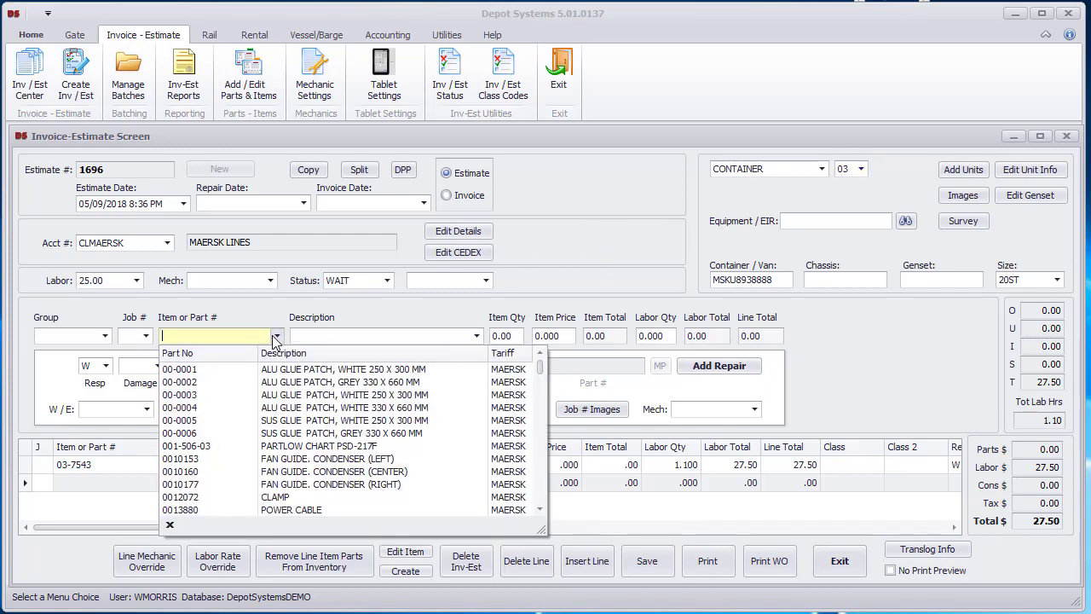
pyautogui.click(262, 303)
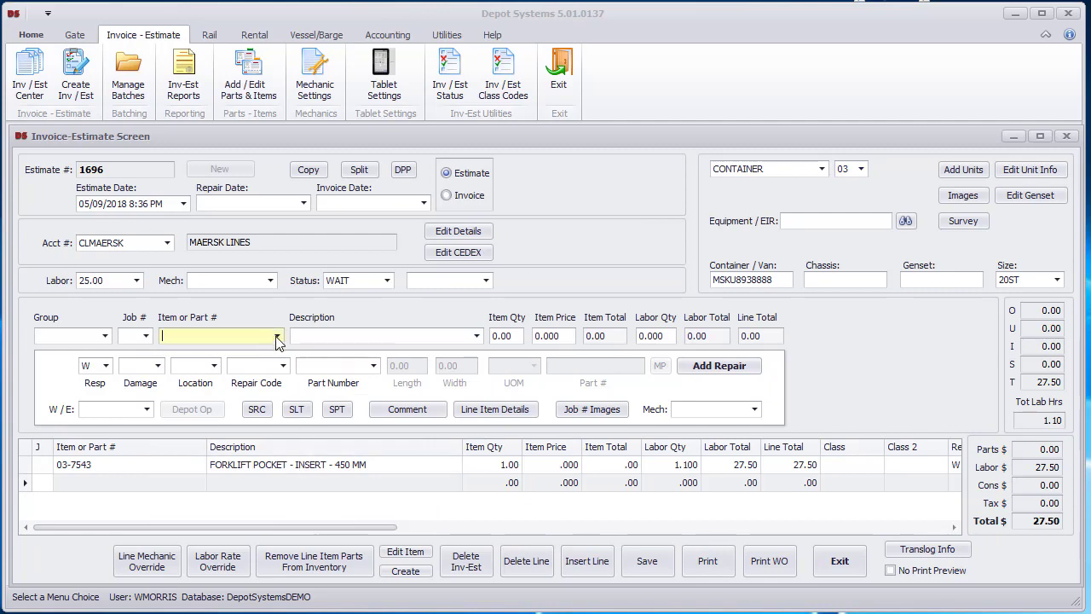
pyautogui.click(276, 338)
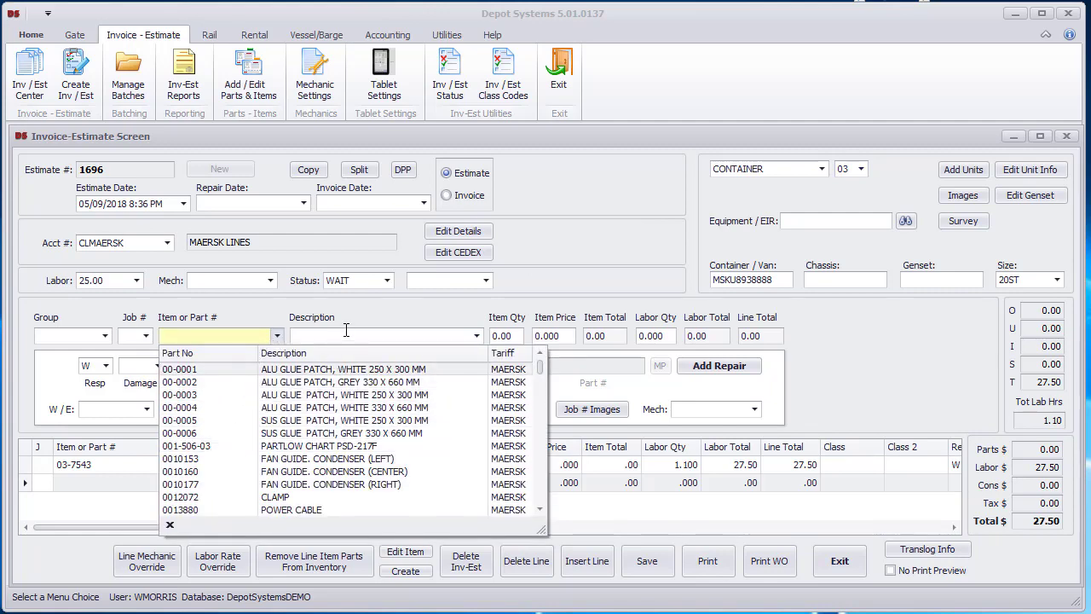
pyautogui.click(386, 305)
pyautogui.click(477, 337)
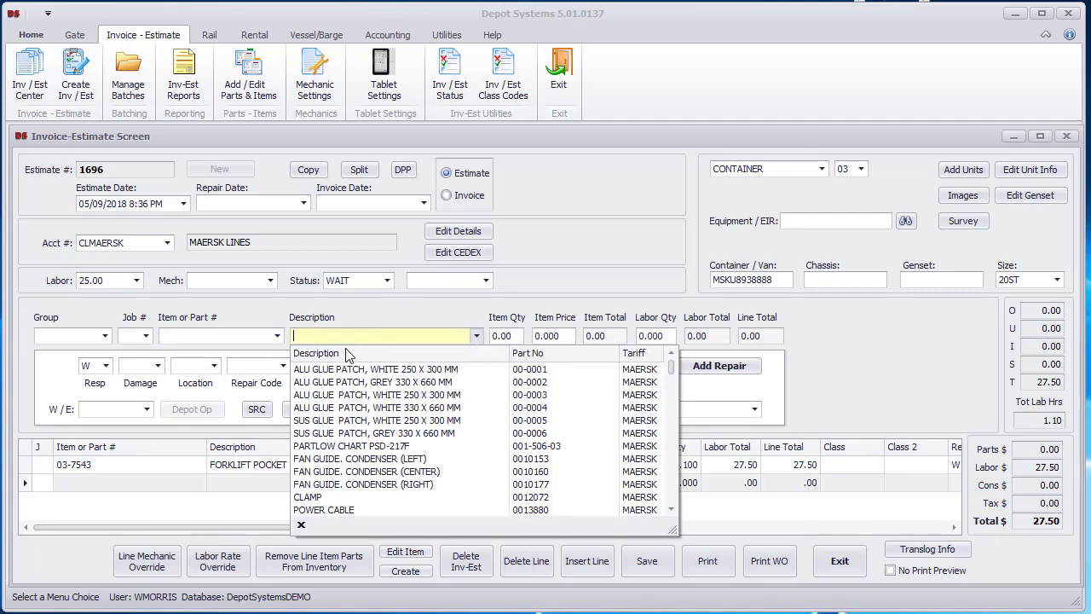
pyautogui.click(396, 302)
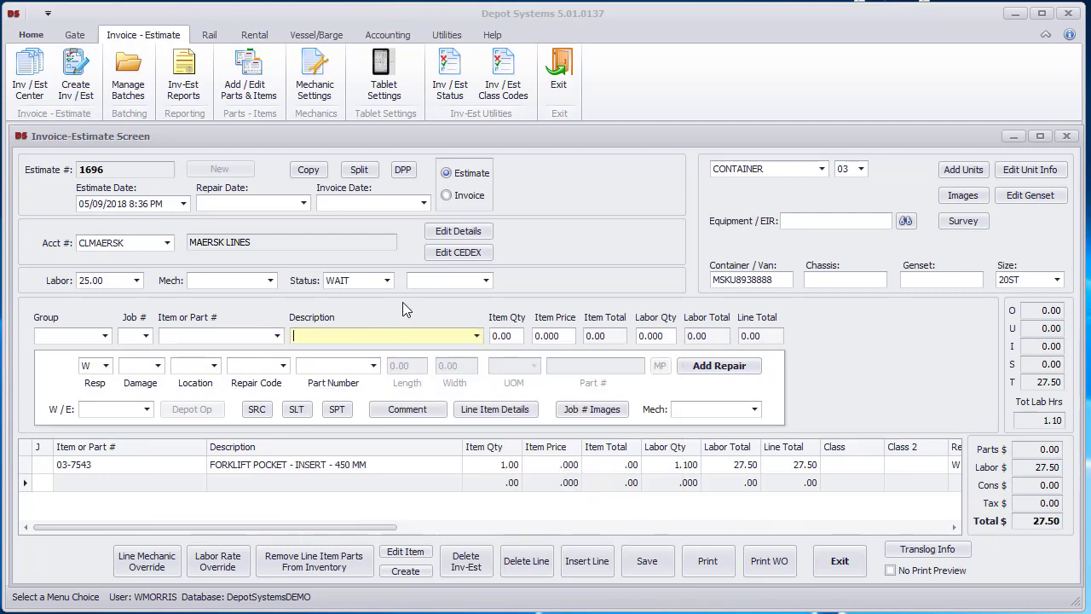
# Load the forklift pocket insert line for editing and review its repair code and part number choices
pyautogui.click(353, 467)
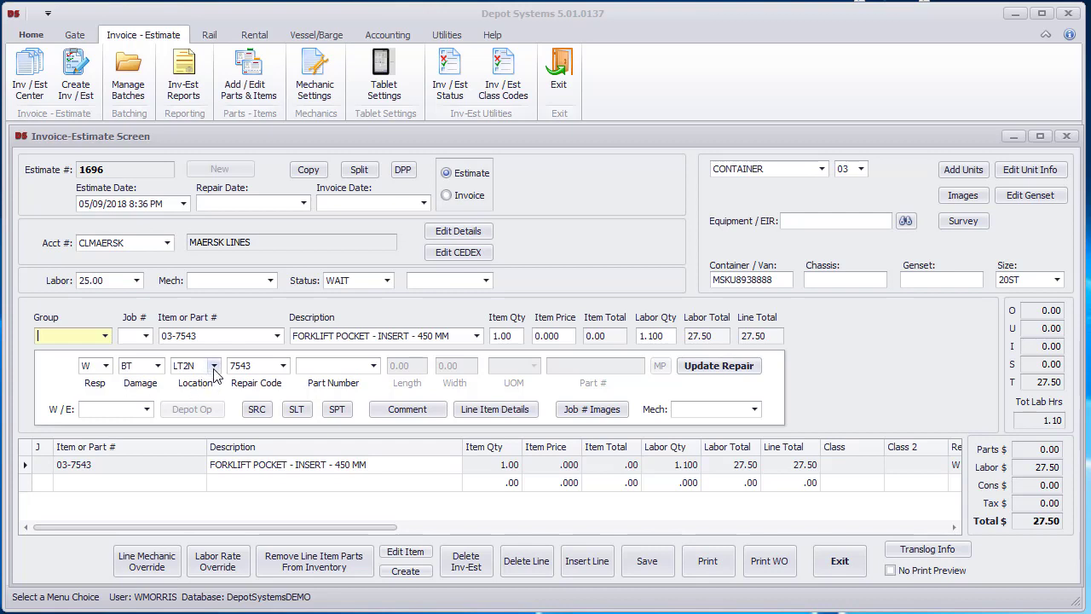
pyautogui.click(283, 365)
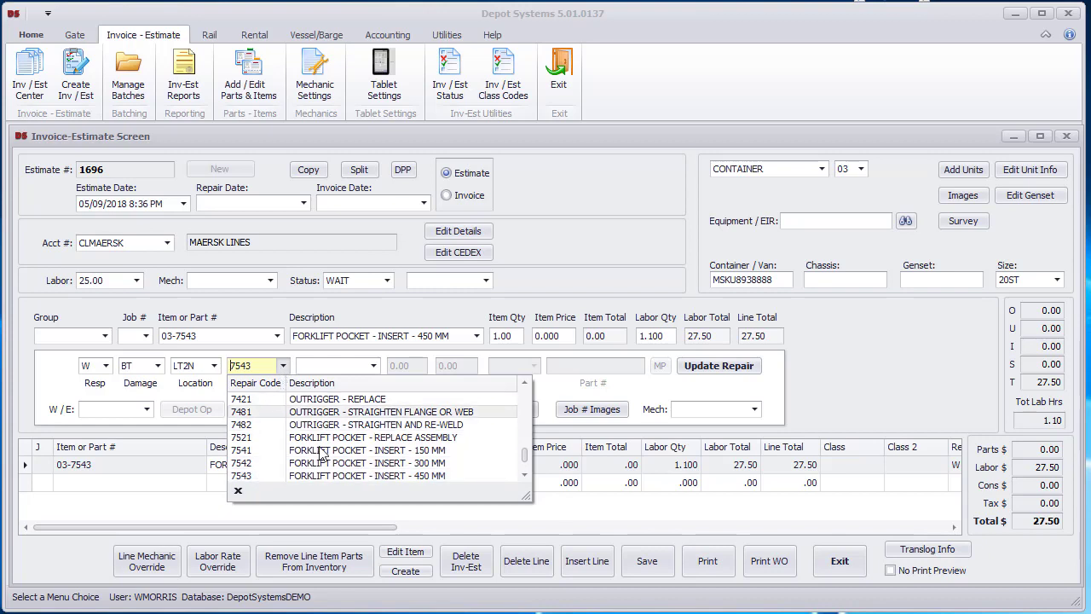
pyautogui.click(453, 320)
pyautogui.click(372, 365)
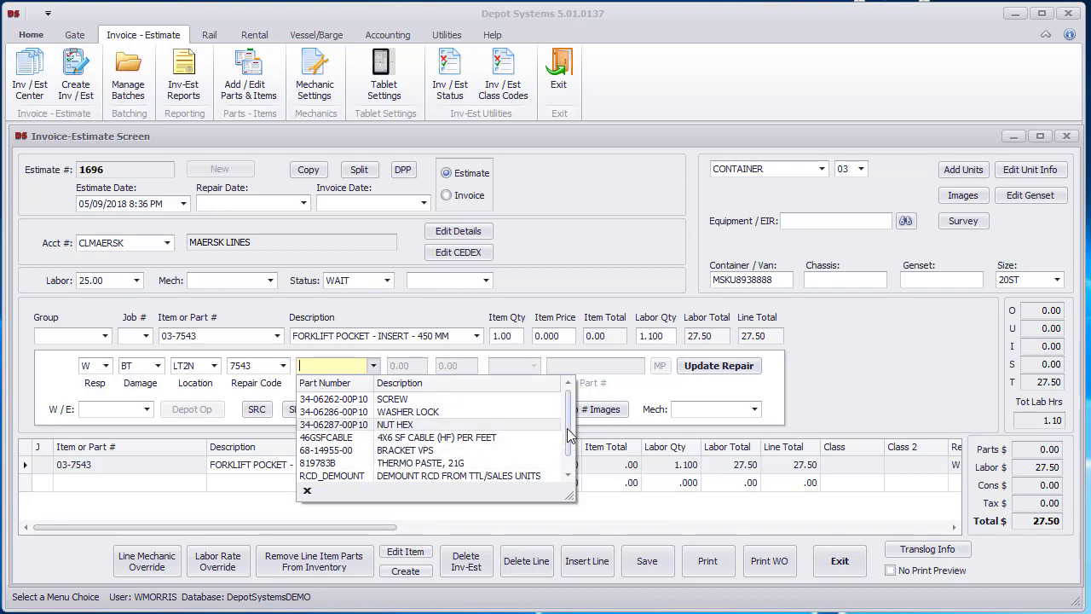
pyautogui.scroll(-1, 563, 465)
pyautogui.scroll(1, 565, 467)
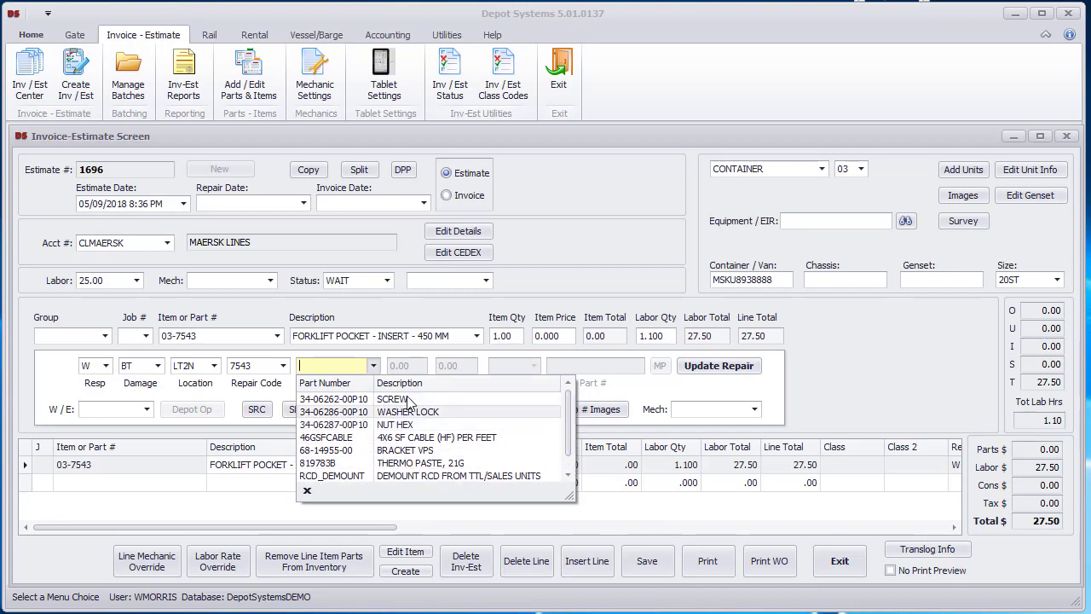
pyautogui.click(531, 282)
# Review the line's damage codes and responsible party choices, keeping Wear & Tear as the responsible party
pyautogui.click(156, 365)
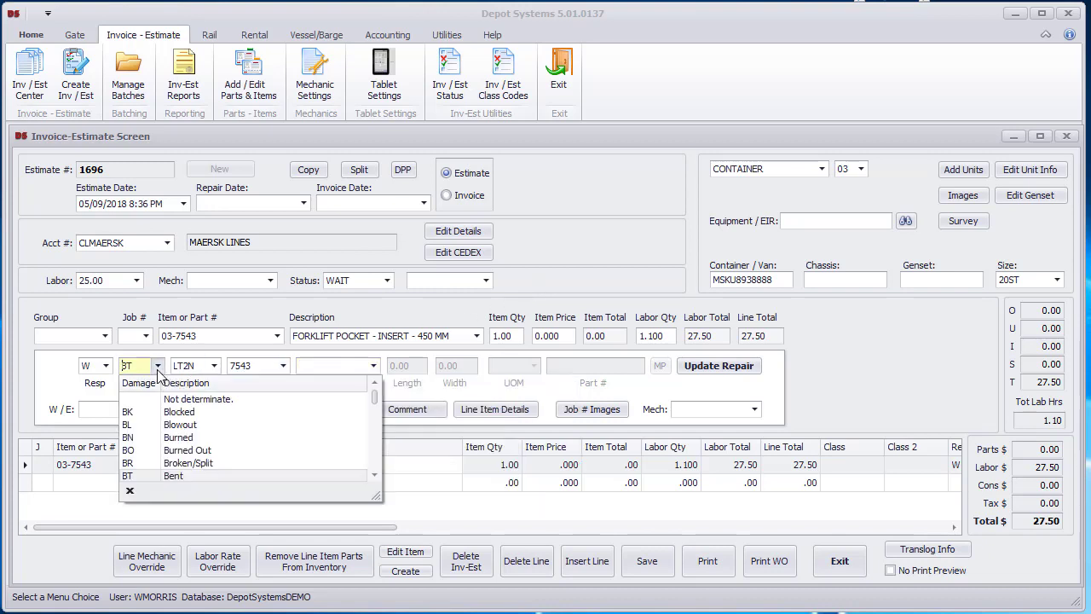
pyautogui.click(106, 366)
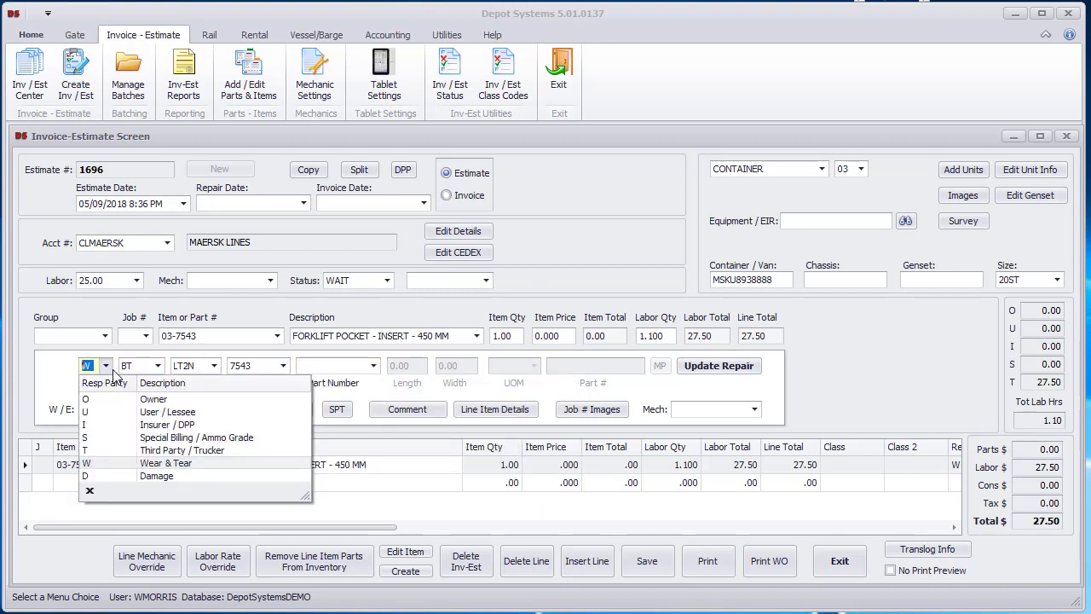
pyautogui.click(117, 465)
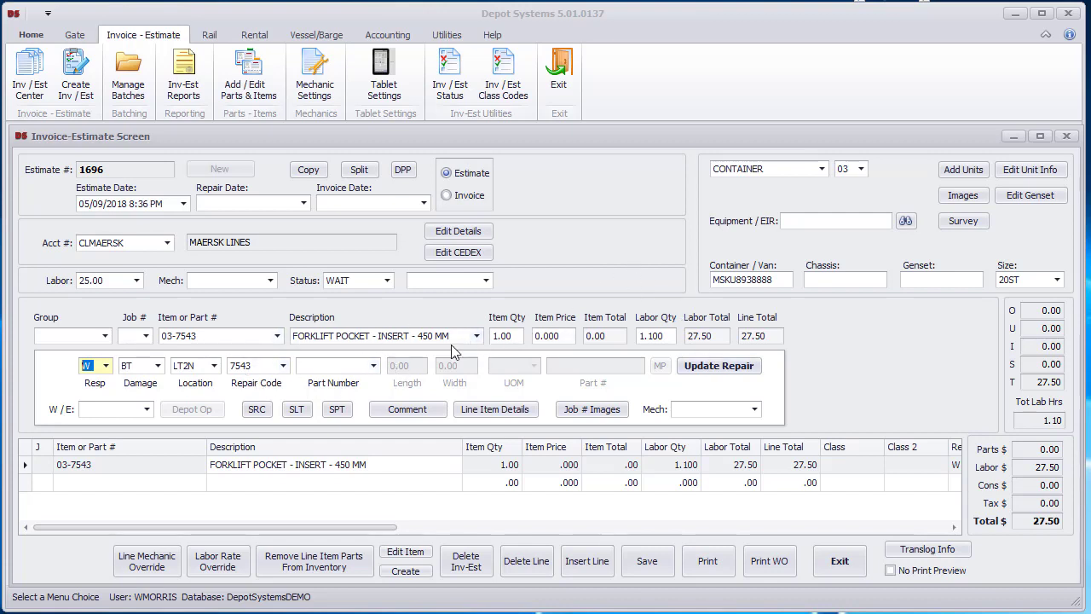
# Update the forklift pocket insert repair line on the estimate, reloading it once to update it again
pyautogui.click(718, 373)
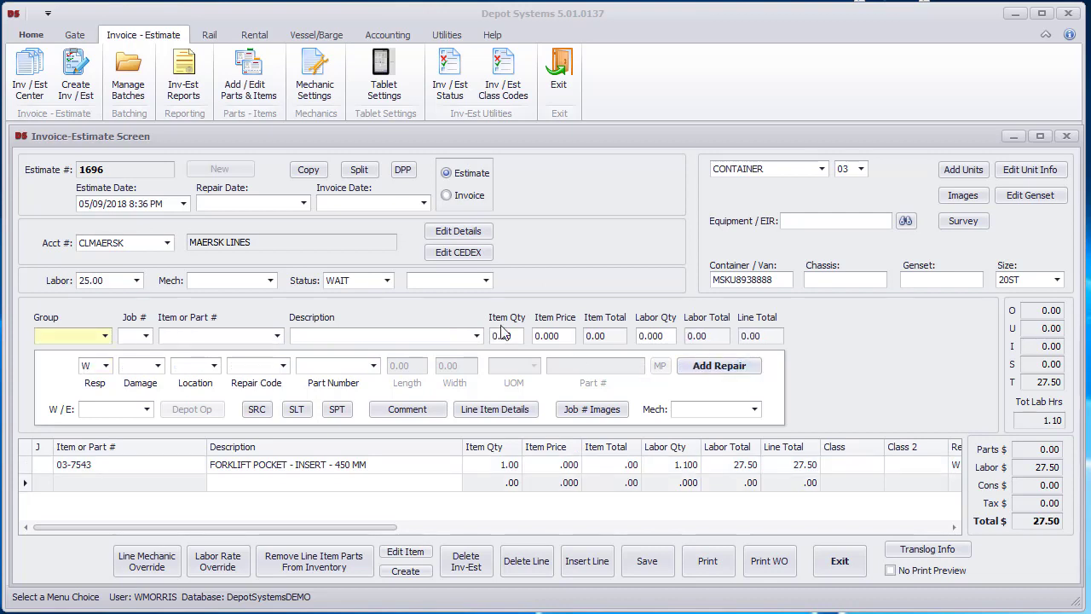
pyautogui.click(356, 465)
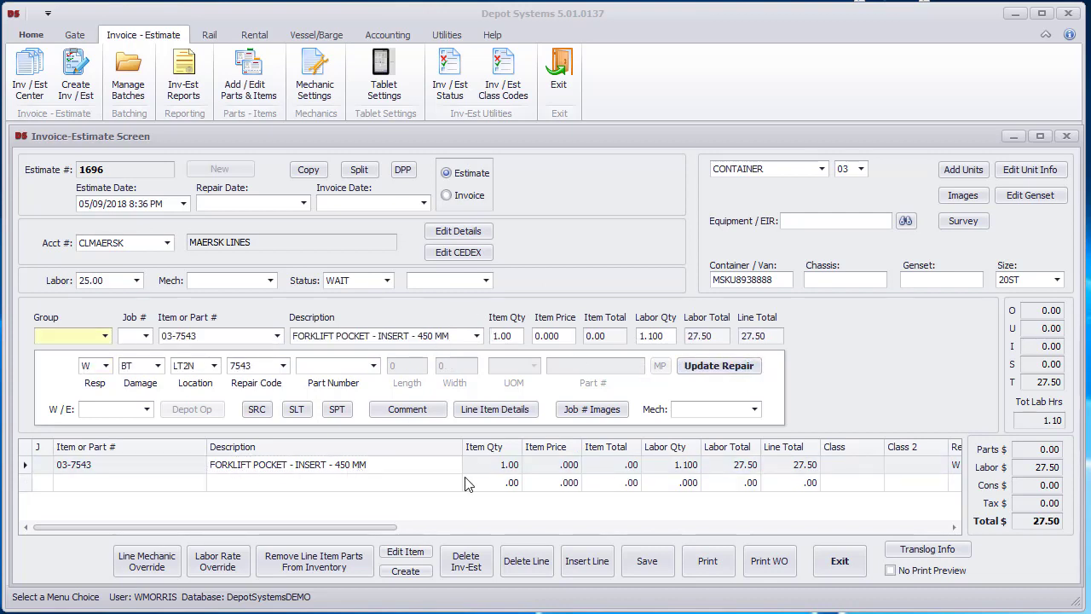
pyautogui.click(696, 369)
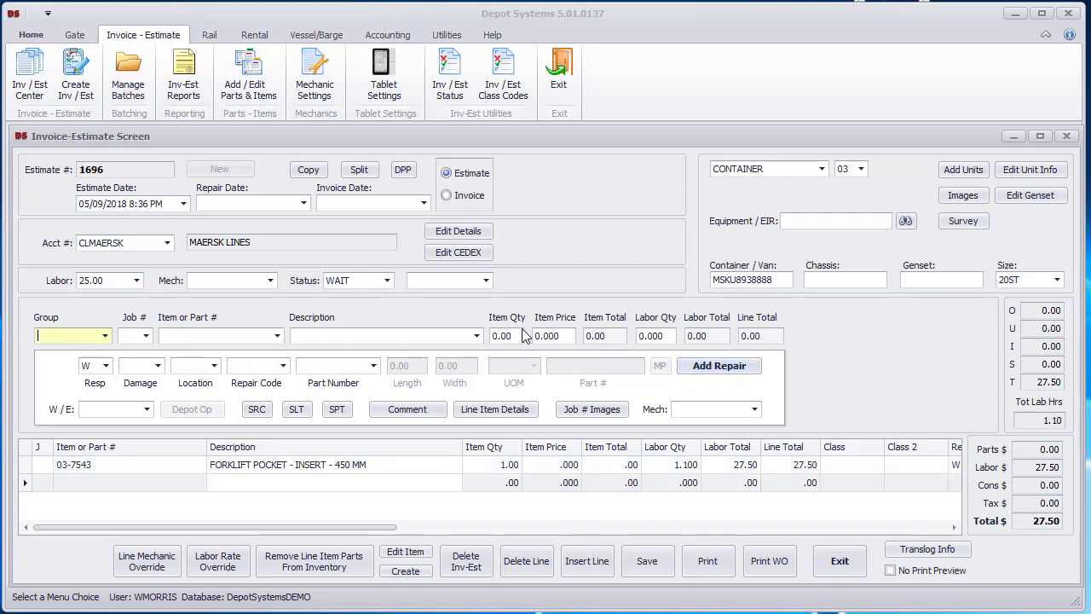
# Assign a mechanic to estimate 1696, save it and return to the Invoice-Estimate Center
pyautogui.click(709, 571)
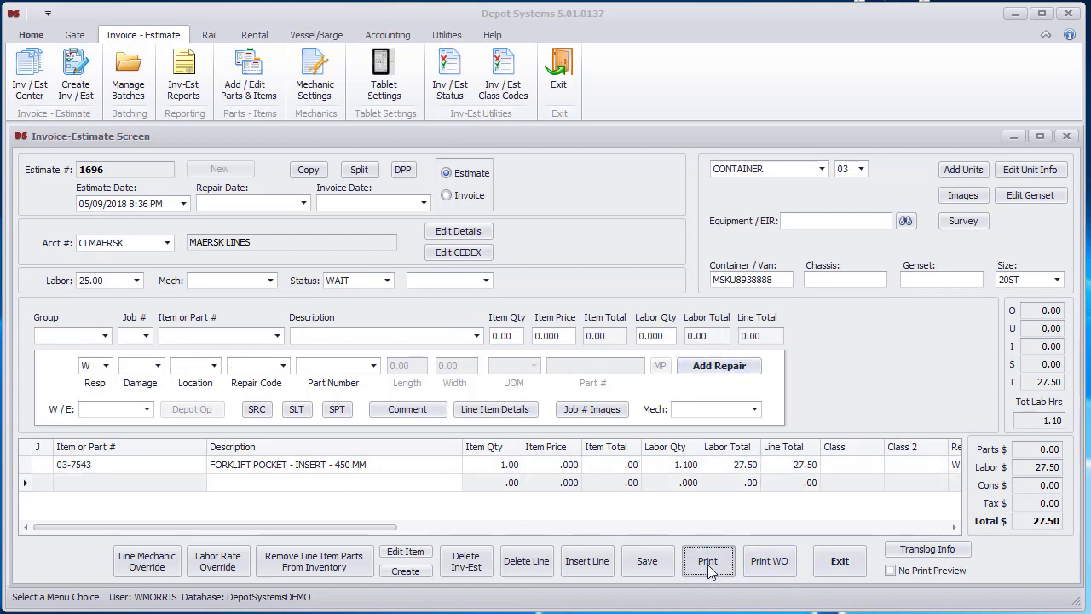
pyautogui.click(679, 466)
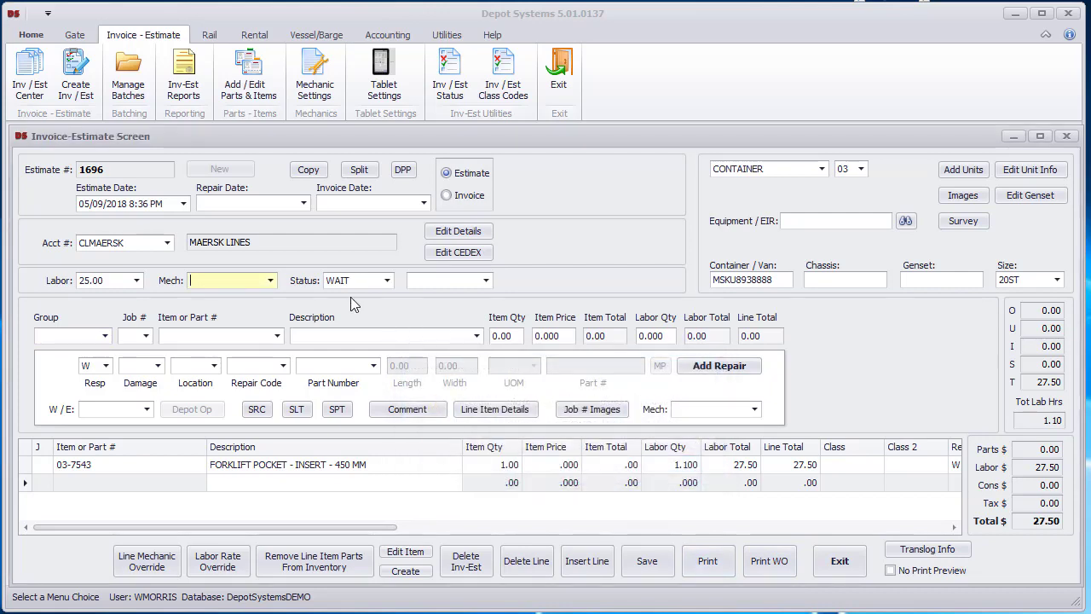
pyautogui.click(269, 280)
pyautogui.click(254, 326)
pyautogui.click(665, 563)
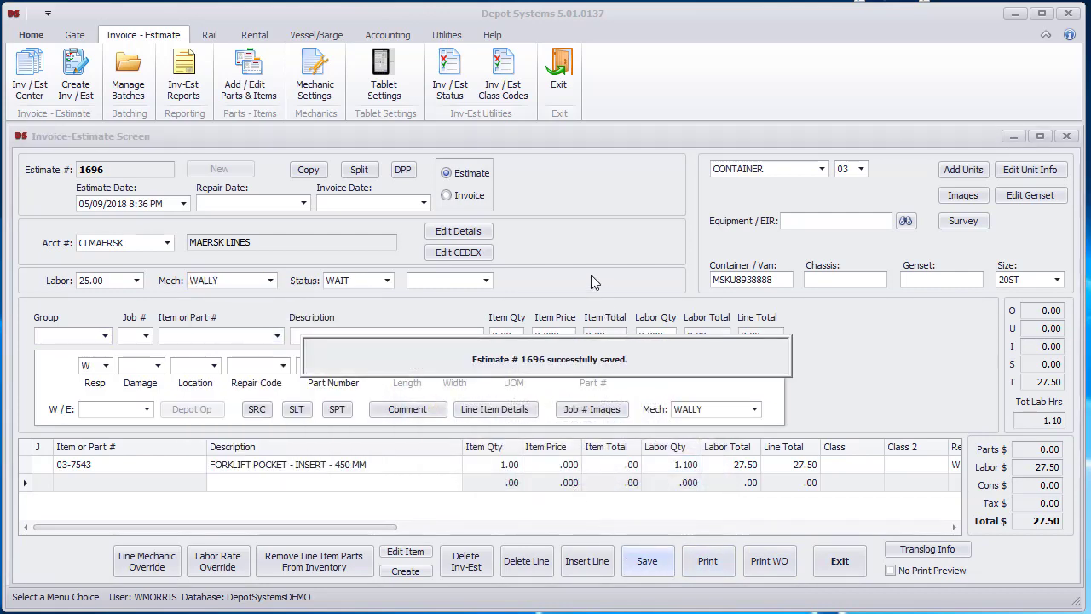
pyautogui.click(840, 560)
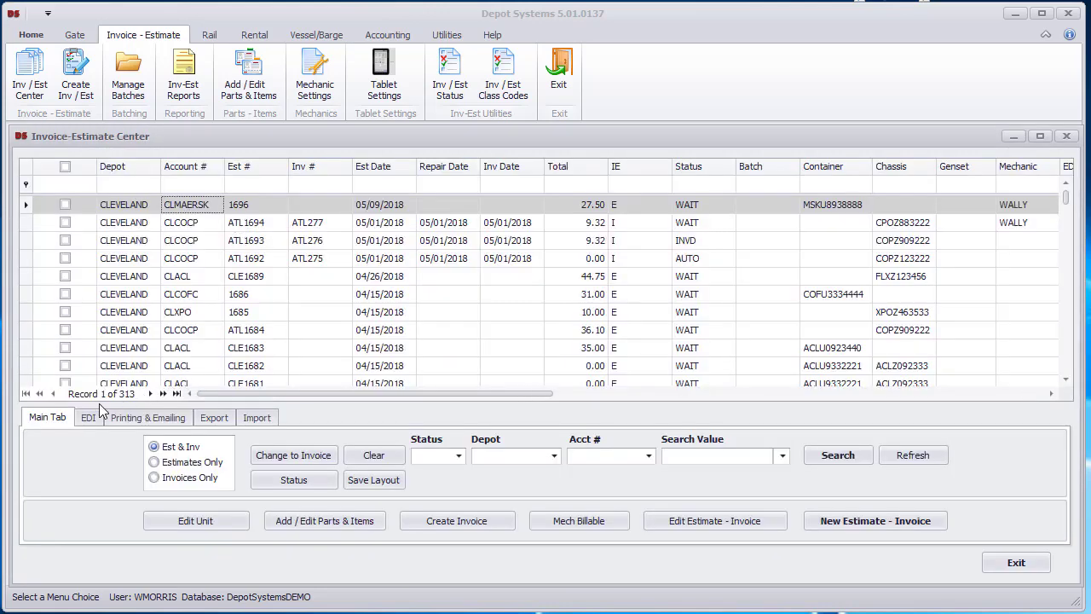
# Open the print preview of estimate 1696 and examine the container estimate's layout
pyautogui.click(137, 419)
pyautogui.click(218, 456)
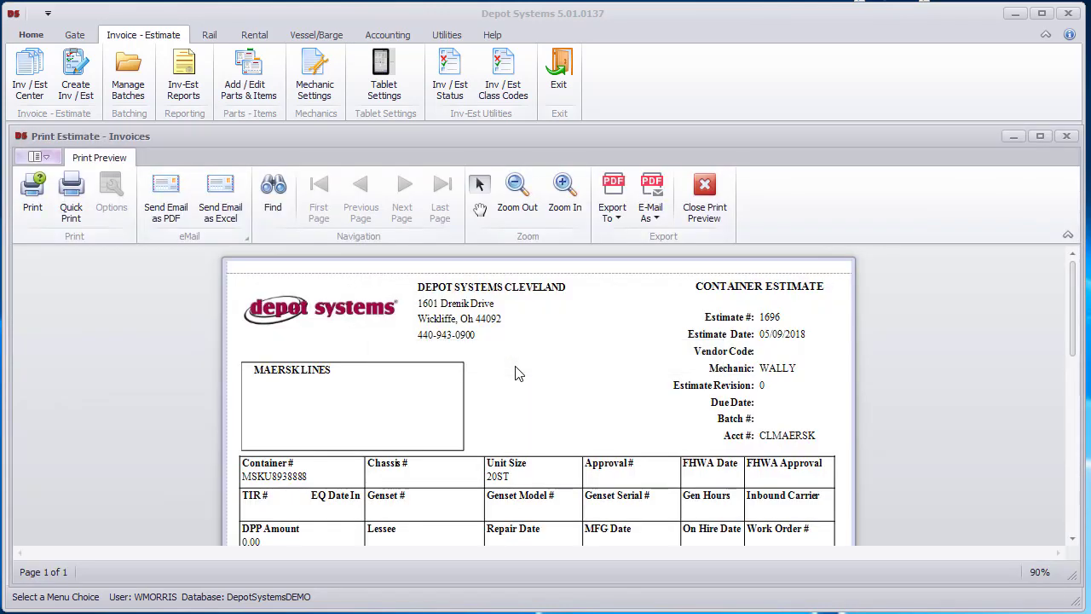
pyautogui.moveTo(1073, 322)
pyautogui.mouseDown()
pyautogui.moveTo(1075, 414)
pyautogui.moveTo(1065, 324)
pyautogui.mouseUp()
# Review the form for emailing the estimate as a PDF, and close it and the preview without sending
pyautogui.click(164, 224)
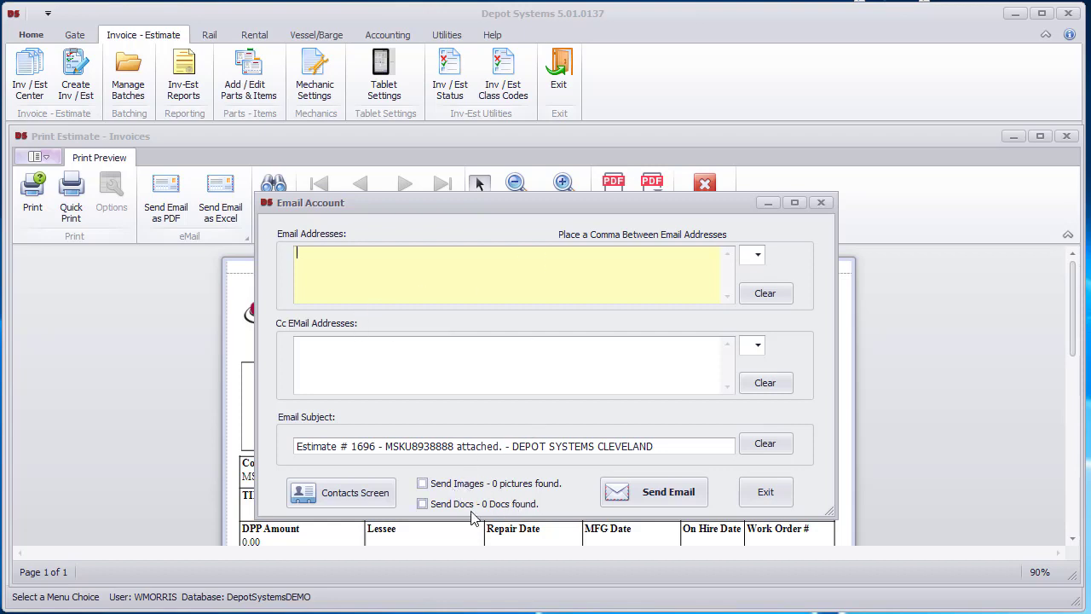
pyautogui.click(769, 495)
pyautogui.click(704, 194)
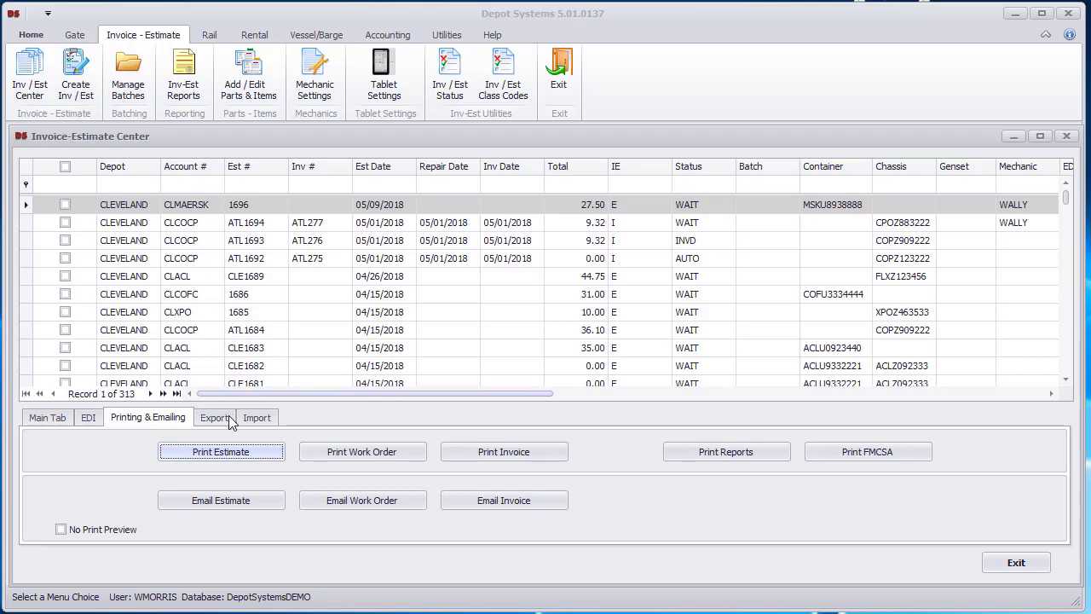
# Review the M&R EDI queue for sending estimates by depot, account and EDI type, and leave without sending
pyautogui.click(88, 418)
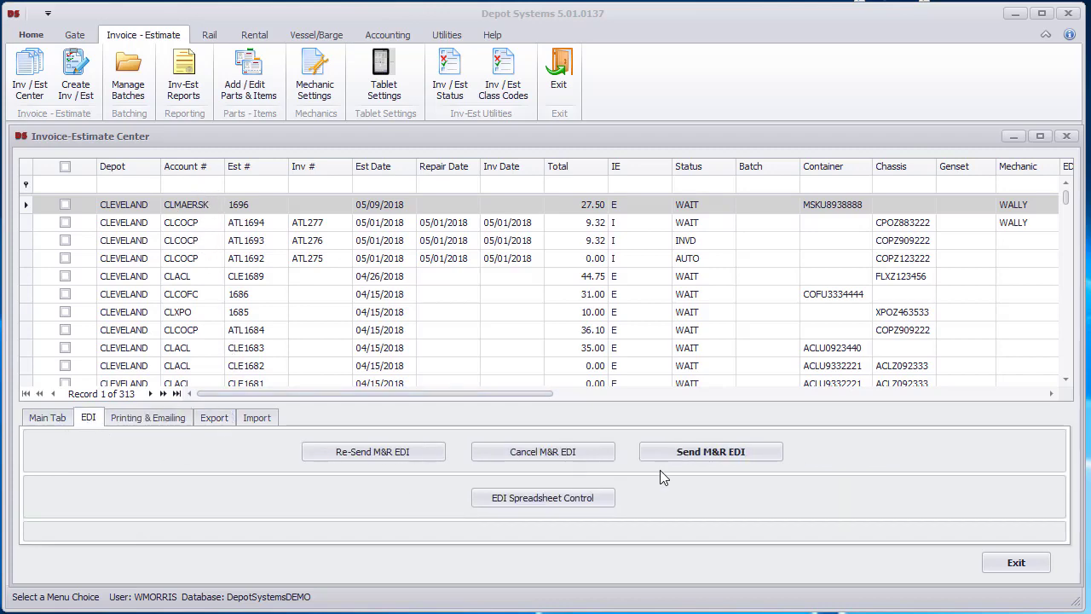
pyautogui.click(706, 456)
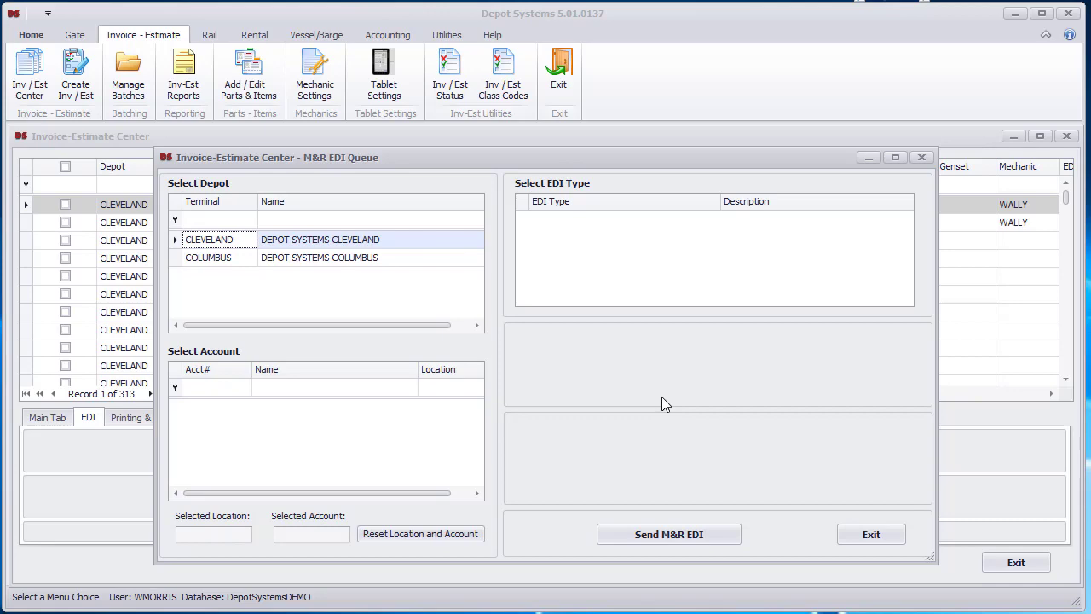
pyautogui.click(874, 537)
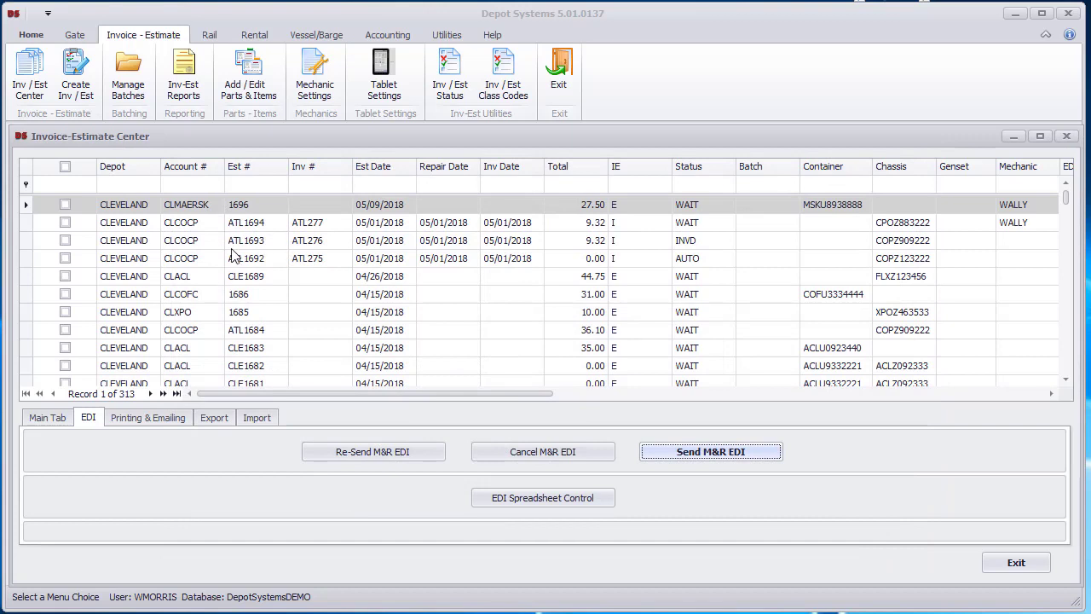
# Review the Change Status form for estimate 1696, including its approval and remarks fields, and exit without saving
pyautogui.click(48, 417)
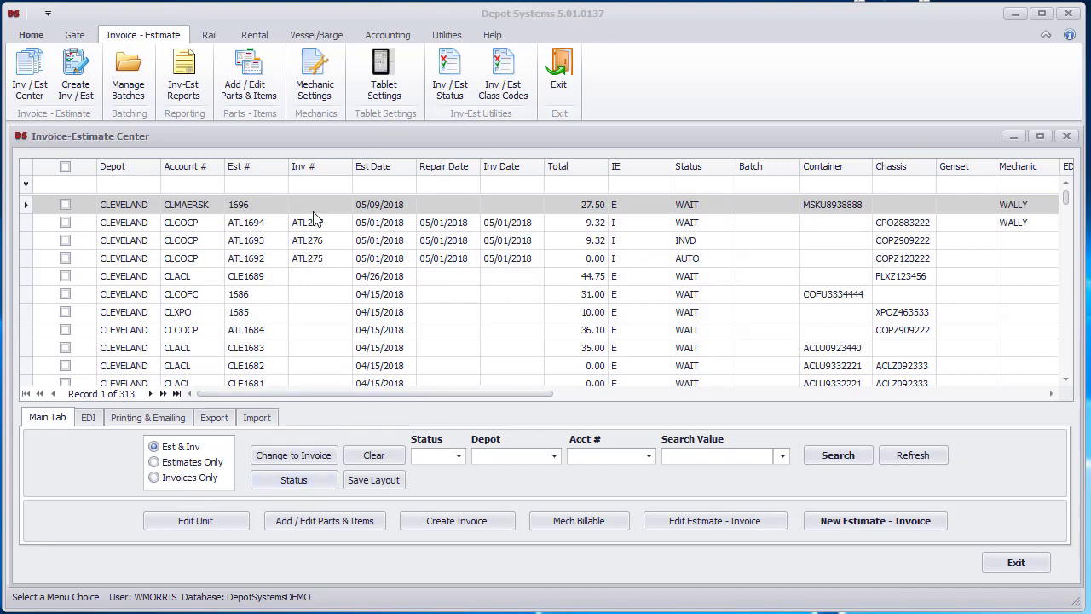
pyautogui.click(361, 206)
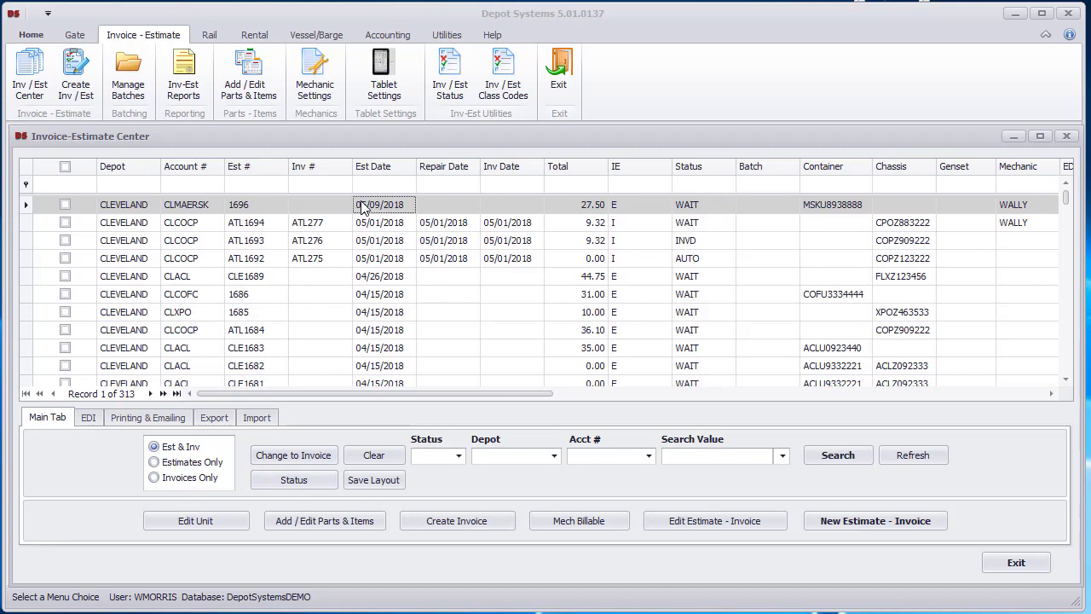
pyautogui.click(290, 480)
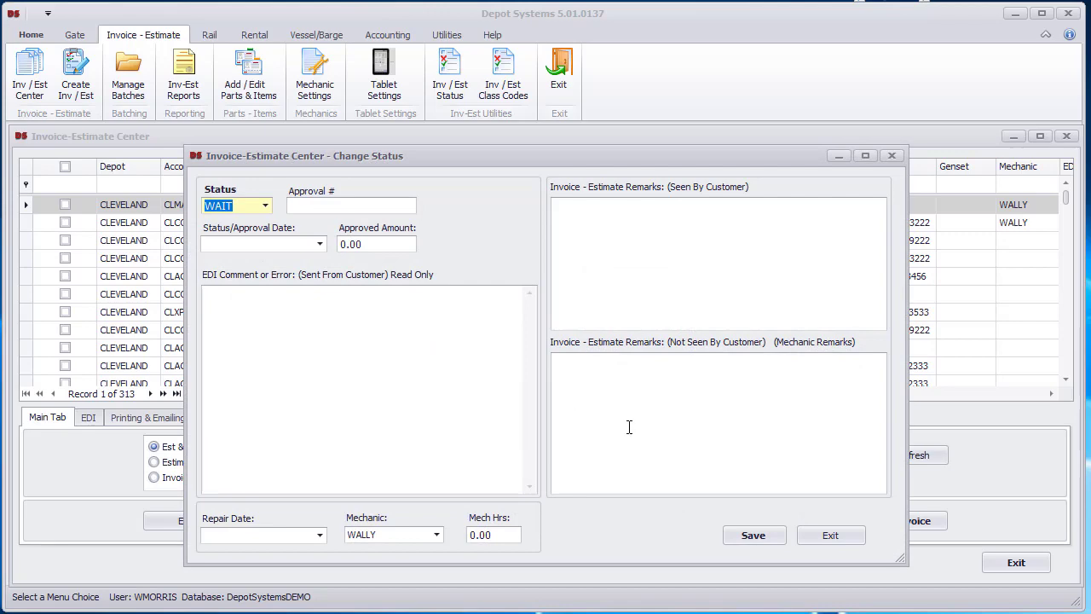
pyautogui.click(835, 536)
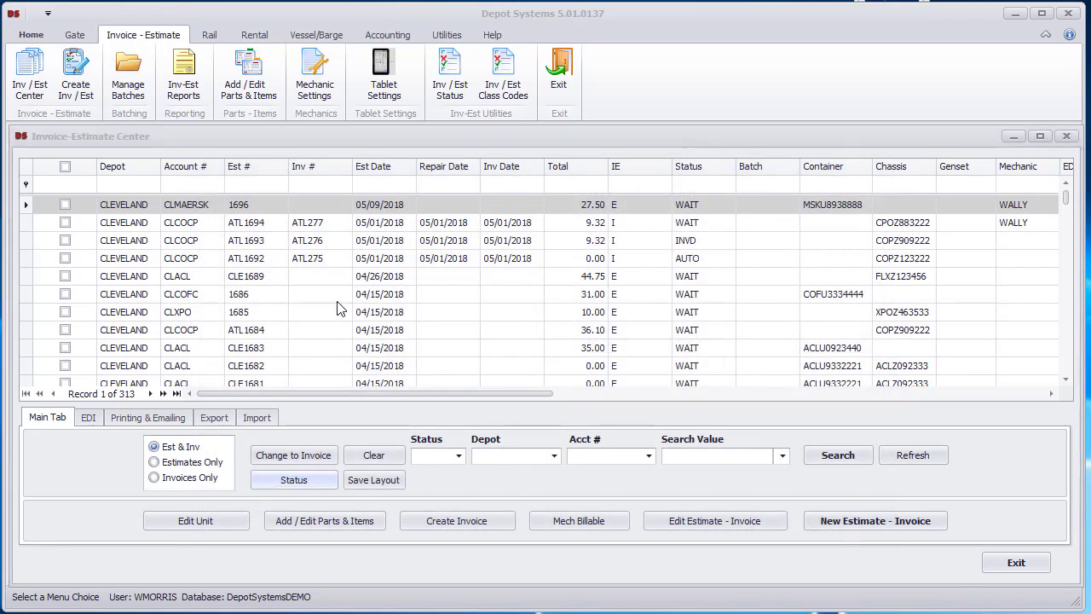
# Open chassis invoice 1694 and review the CEDEX location and component choices of its gladhand seals repair line
pyautogui.click(256, 224)
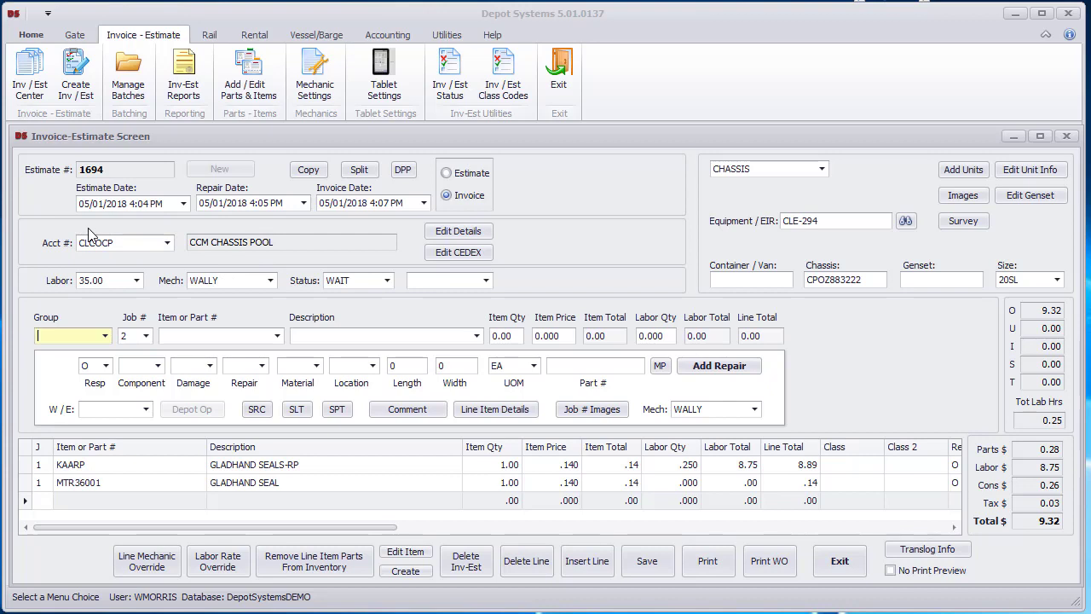
pyautogui.click(293, 469)
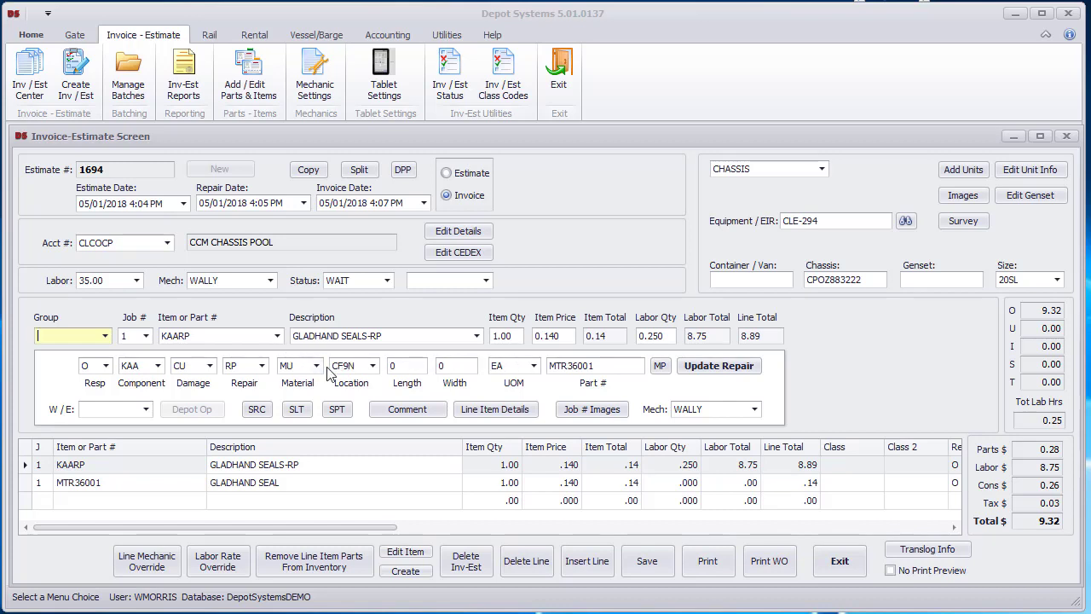
pyautogui.click(372, 366)
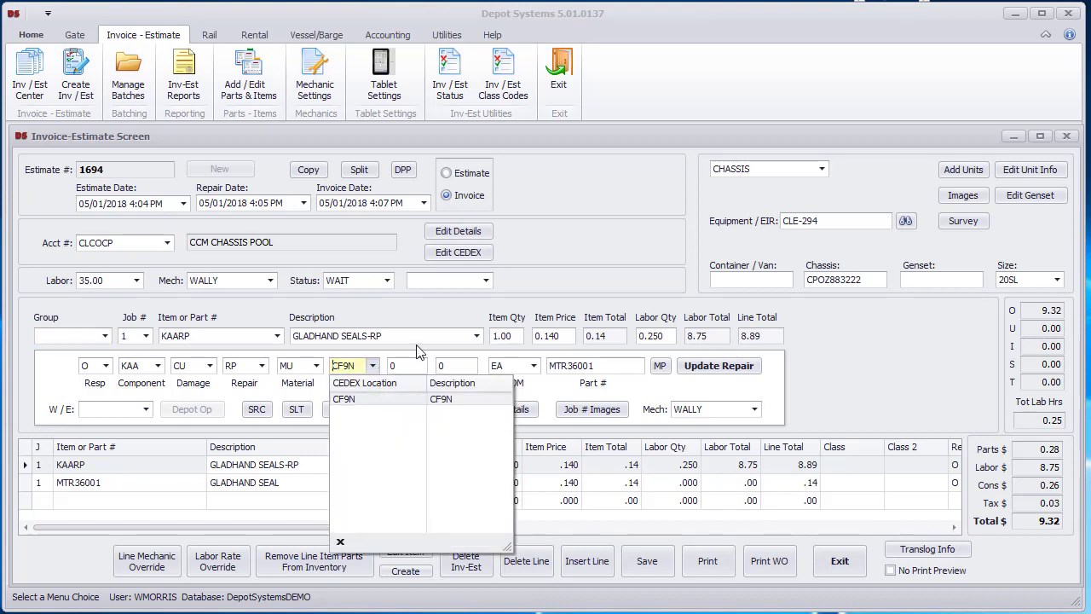
pyautogui.click(442, 321)
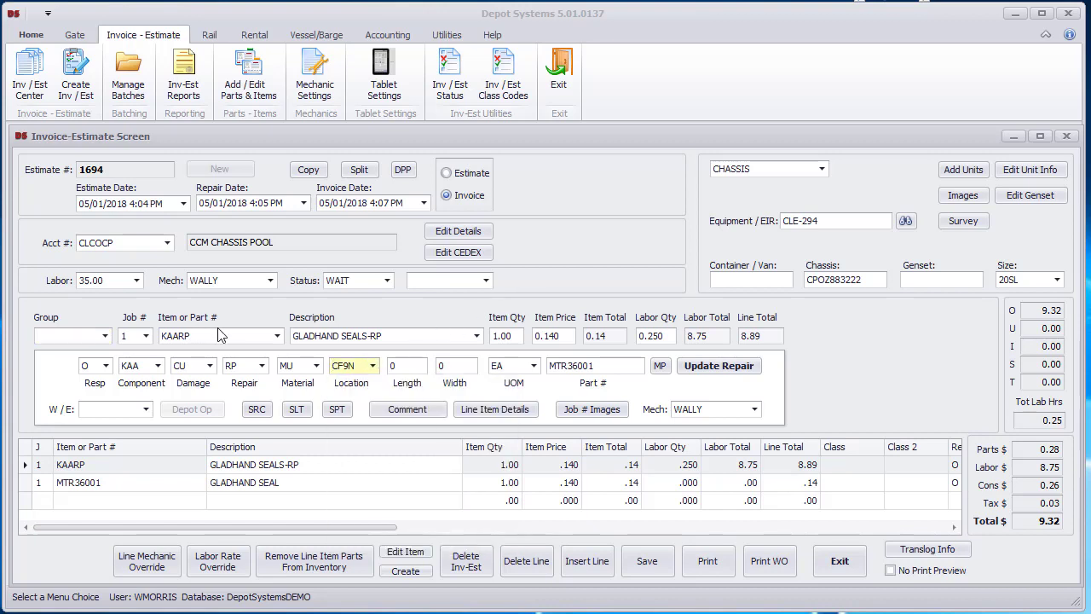
pyautogui.click(159, 367)
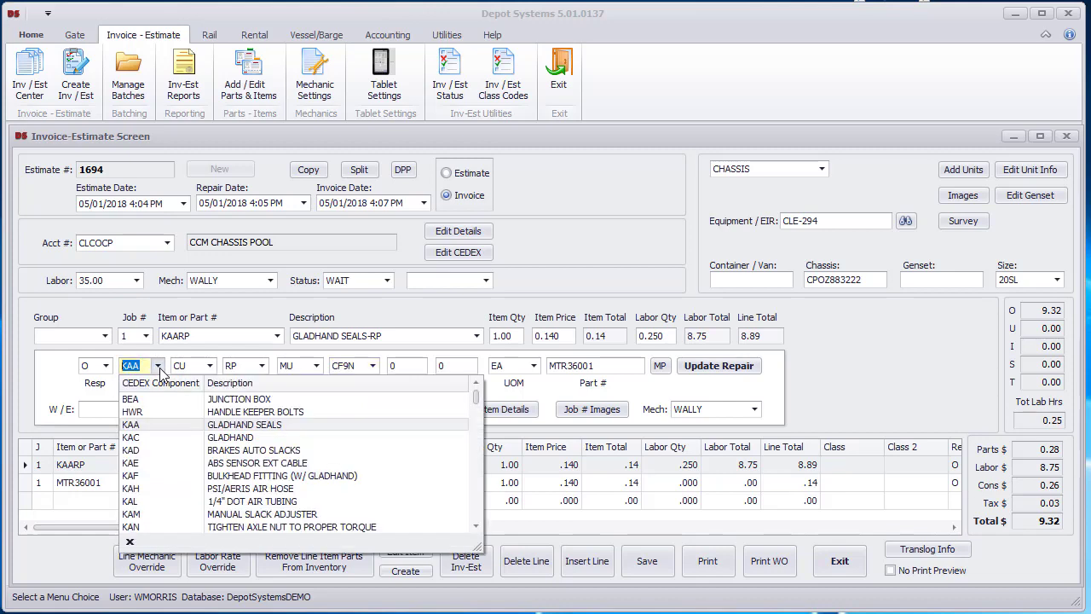
pyautogui.click(434, 320)
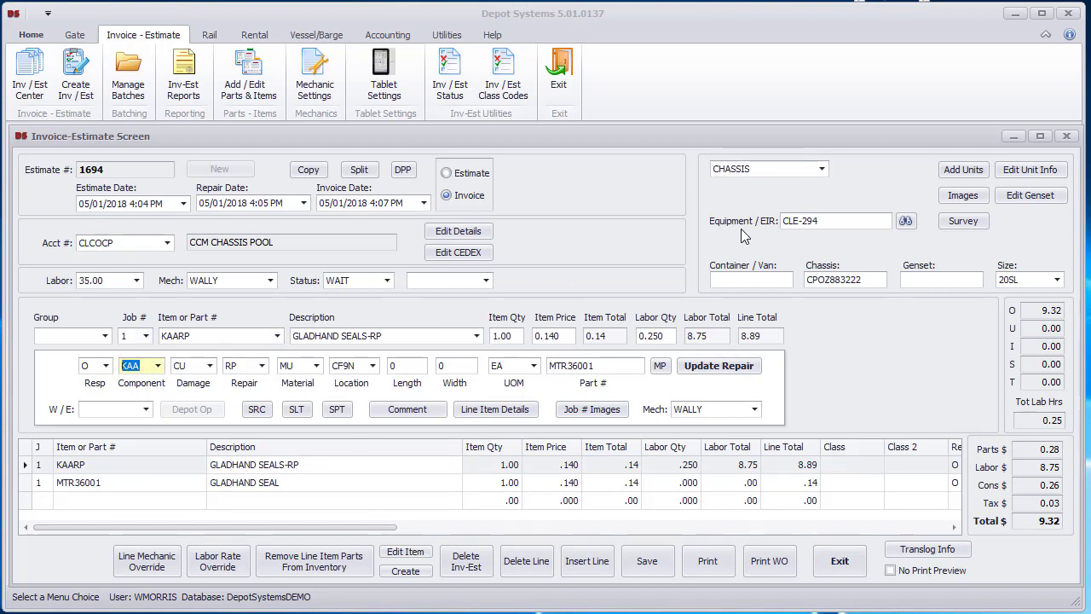
# Review the status choices in invoice 1694's chassis information, save the invoice with status MN, and return to the Invoice-Estimate Center
pyautogui.click(782, 221)
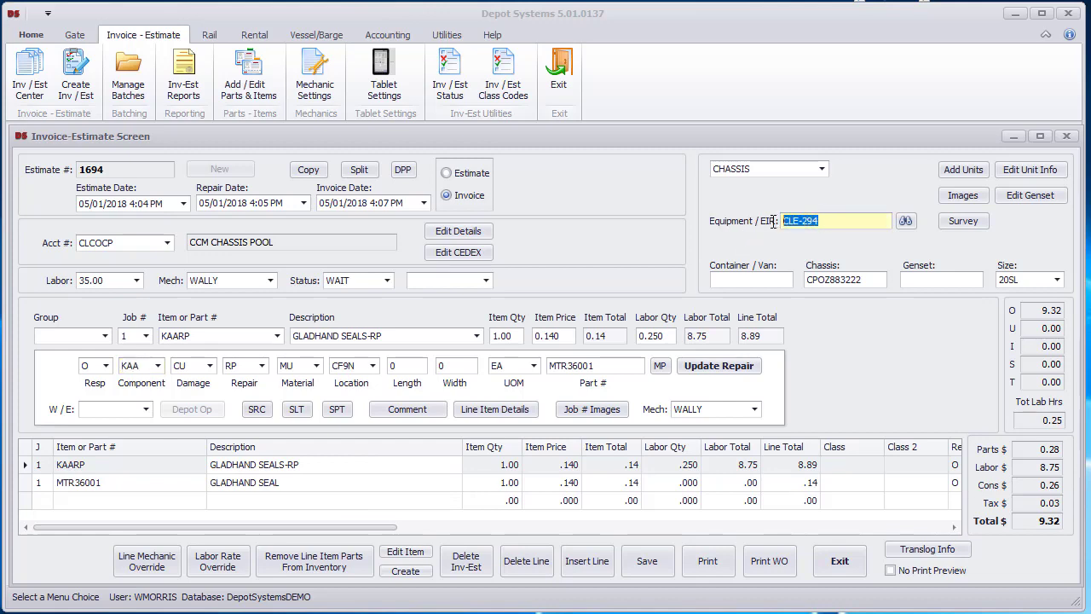
pyautogui.click(648, 562)
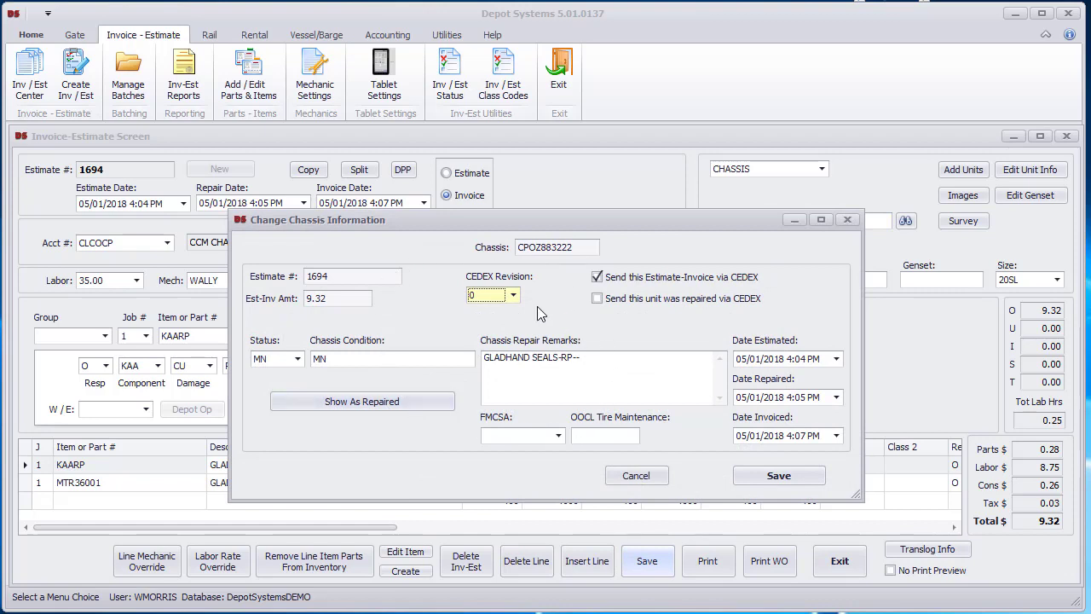
pyautogui.click(298, 358)
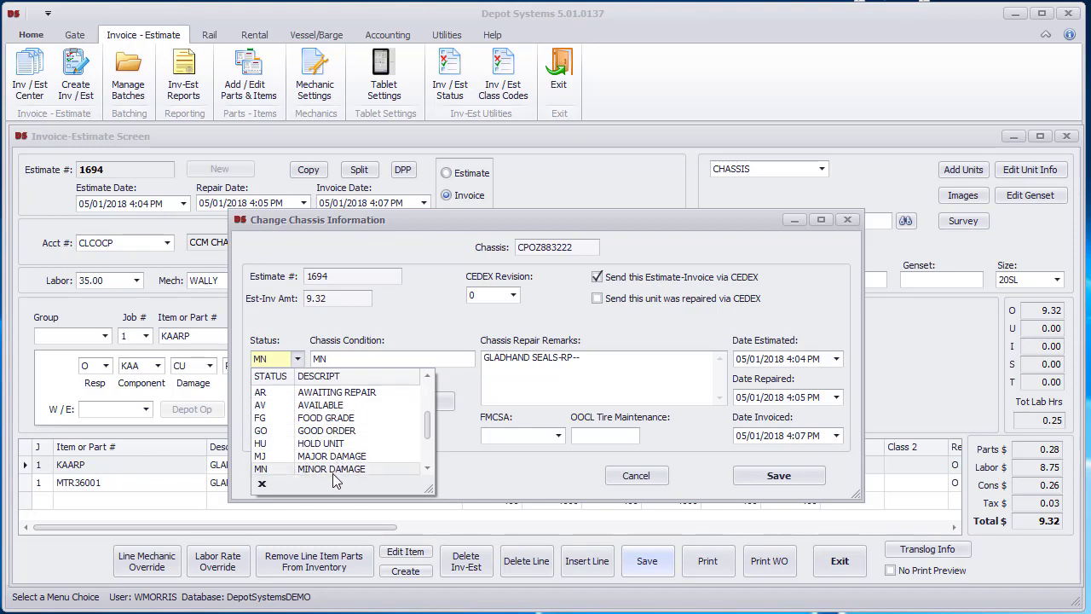
pyautogui.click(437, 309)
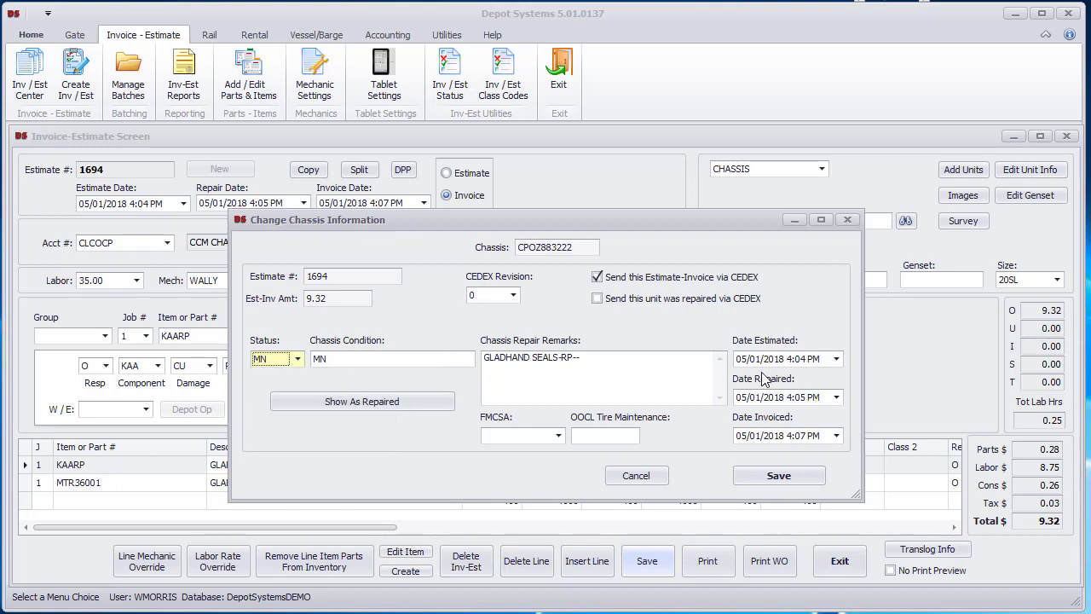
pyautogui.click(751, 476)
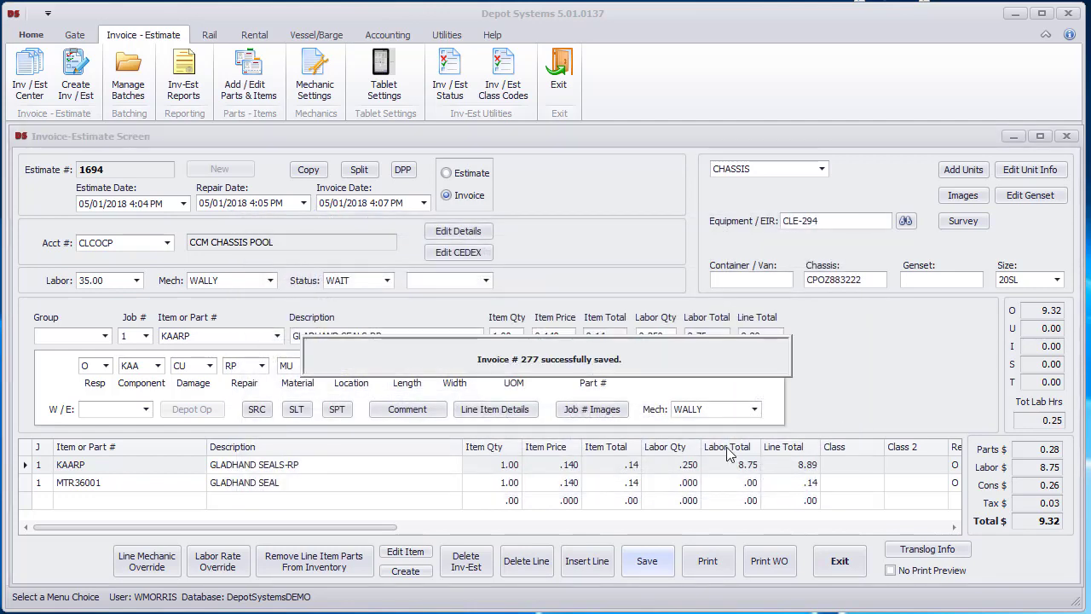
pyautogui.click(839, 562)
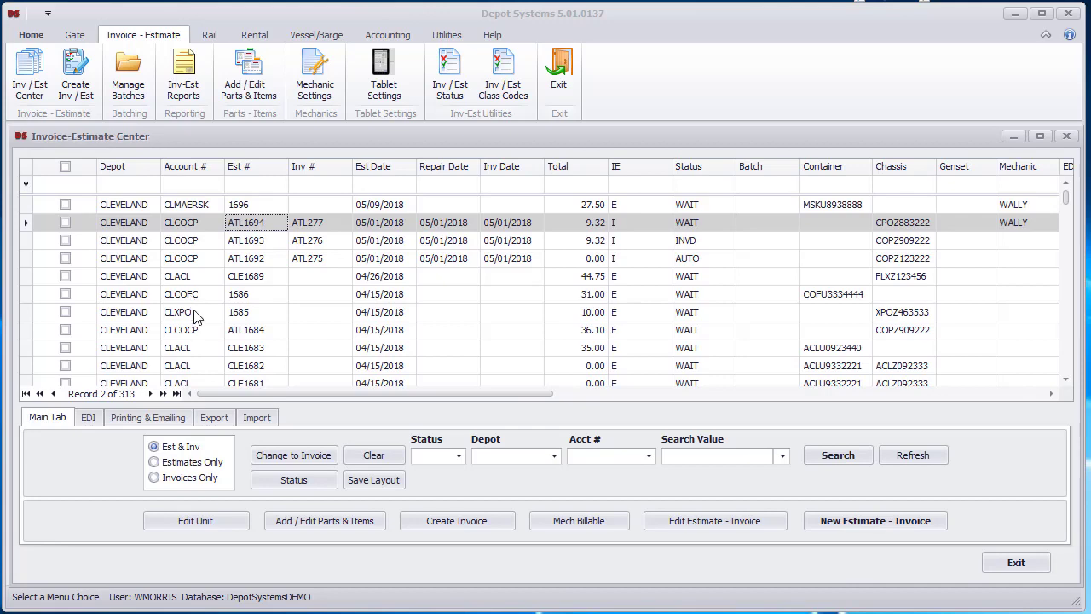
# Open XPO chassis estimate 1685, review the AAR job, condition and why-made codes of its axle line, and leave the estimate and the center
pyautogui.click(195, 314)
pyautogui.doubleClick(194, 314)
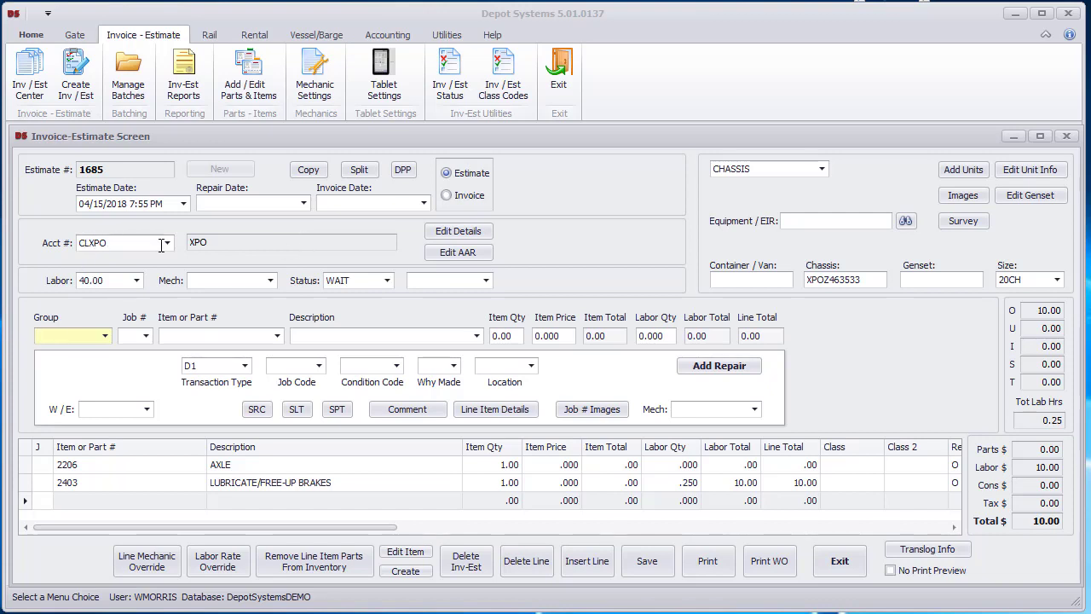
pyautogui.click(309, 468)
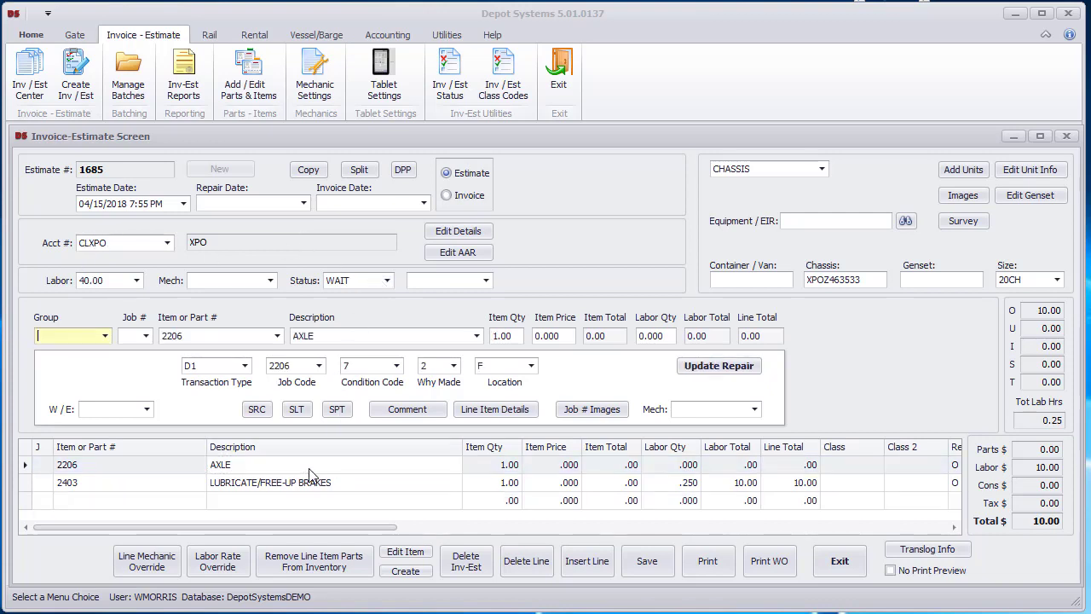
pyautogui.click(319, 366)
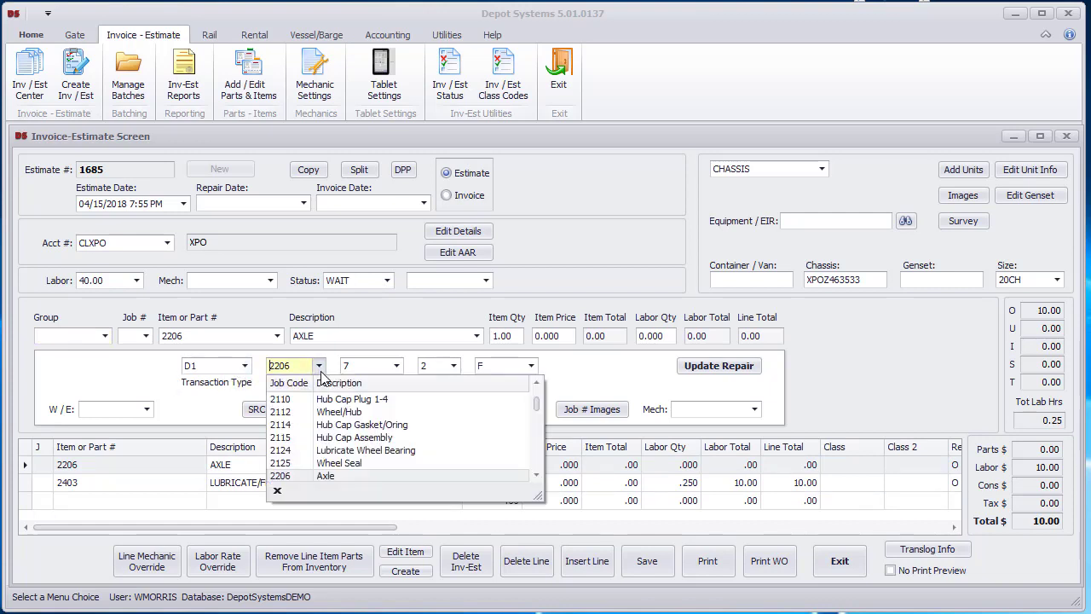
pyautogui.click(397, 366)
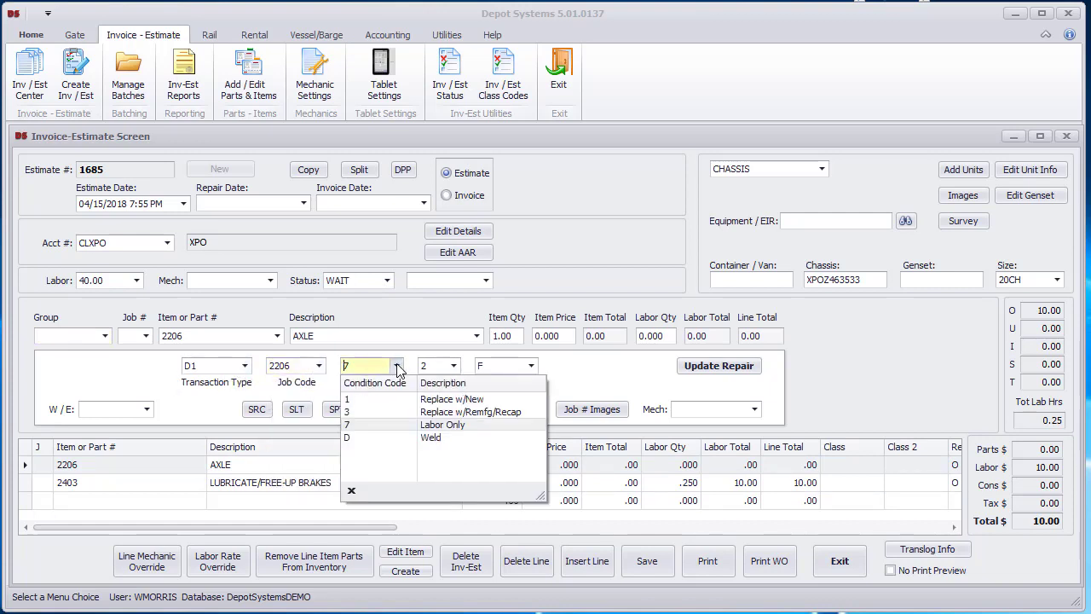
pyautogui.click(453, 365)
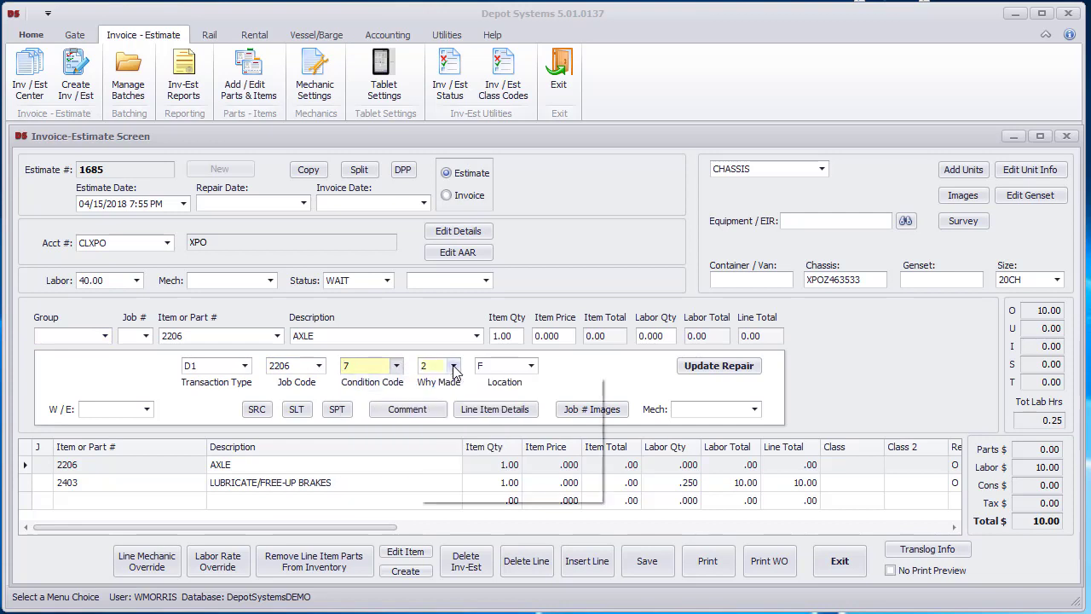
pyautogui.click(533, 279)
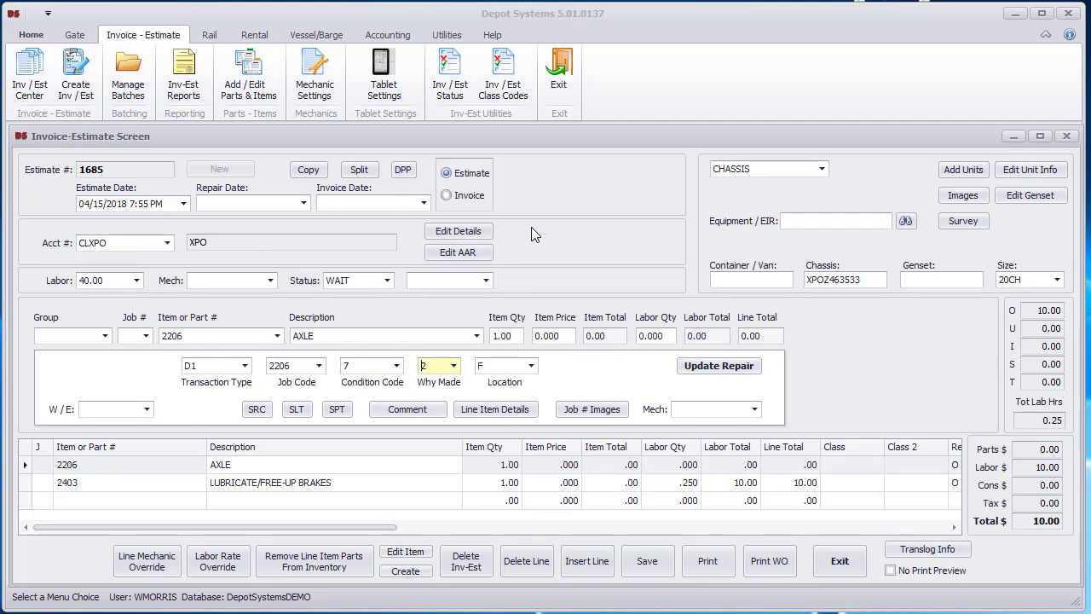
pyautogui.click(842, 563)
pyautogui.click(636, 462)
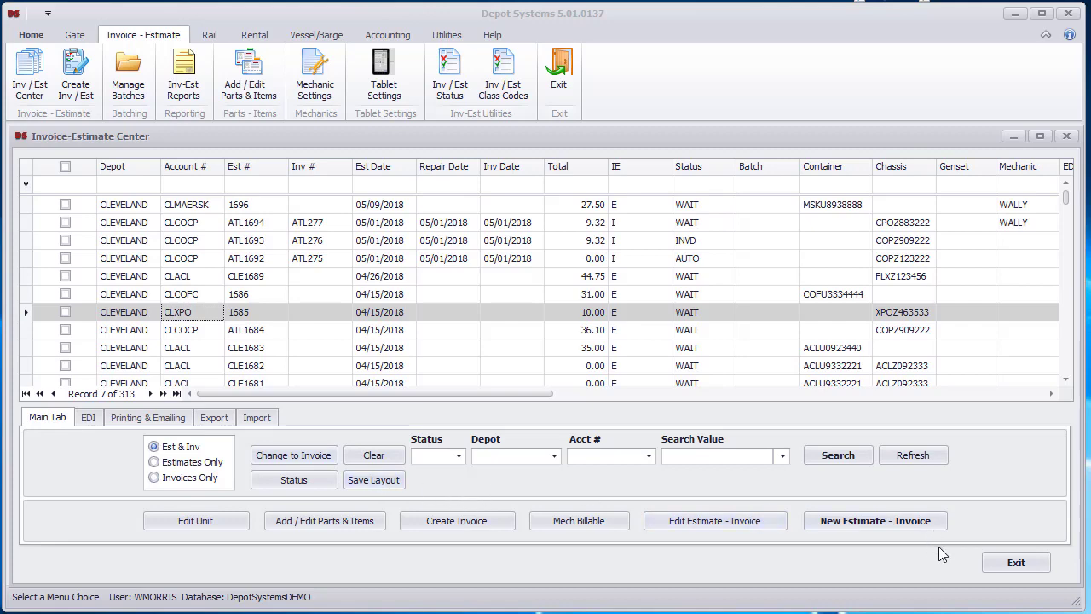
pyautogui.click(1015, 563)
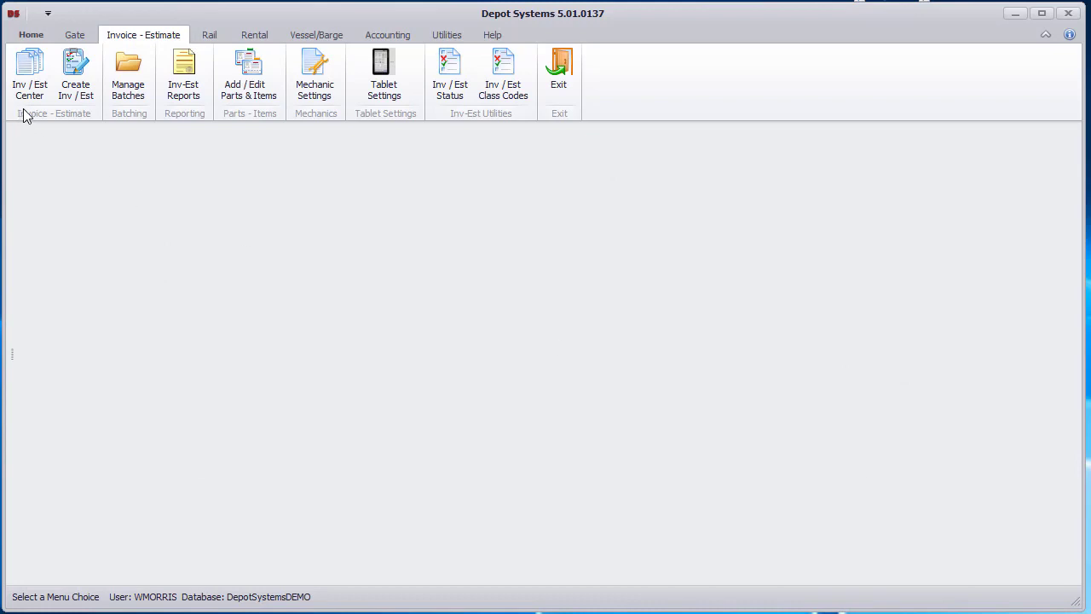
# Review the M&R reports, including the Invoice-Estimate Totals Report, and leave the reports screen
pyautogui.click(183, 80)
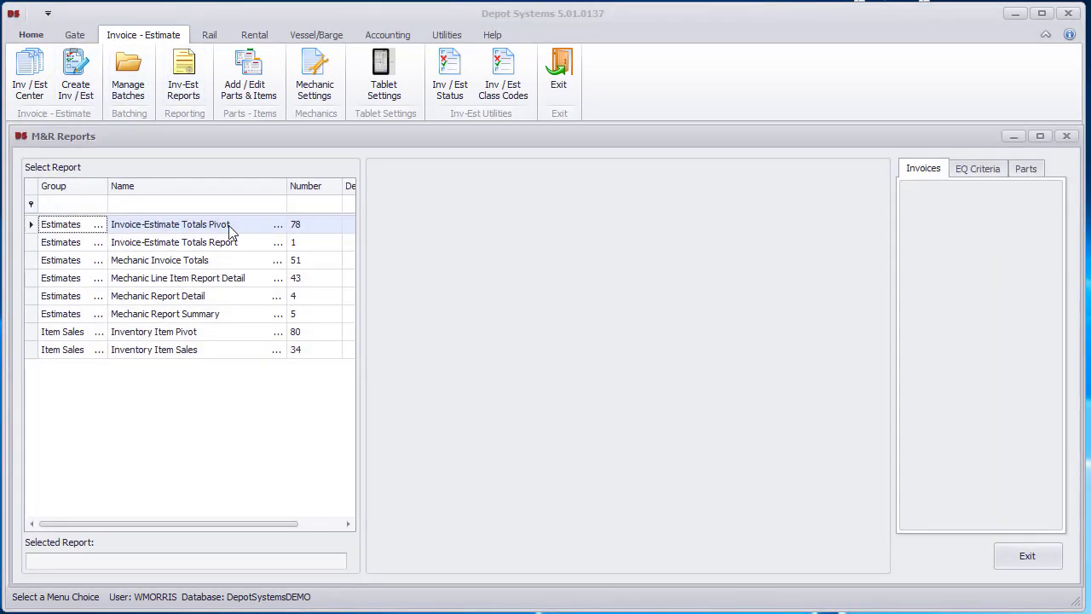
pyautogui.click(173, 245)
pyautogui.click(460, 227)
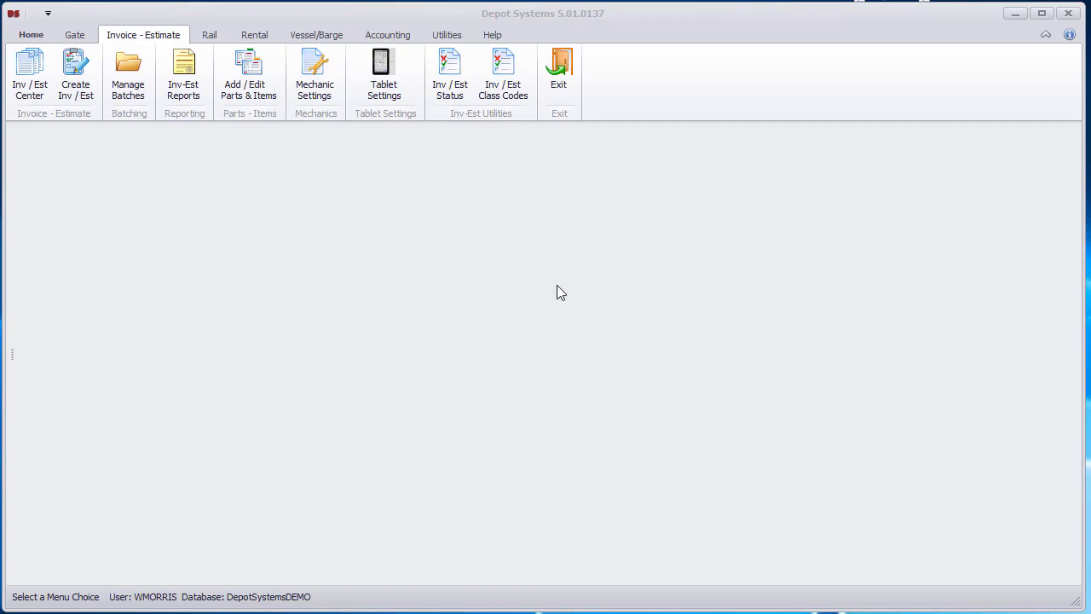
# Review the tablet settings and the mechanic settings, including allowed terminal locations, and exit both without changes
pyautogui.click(383, 84)
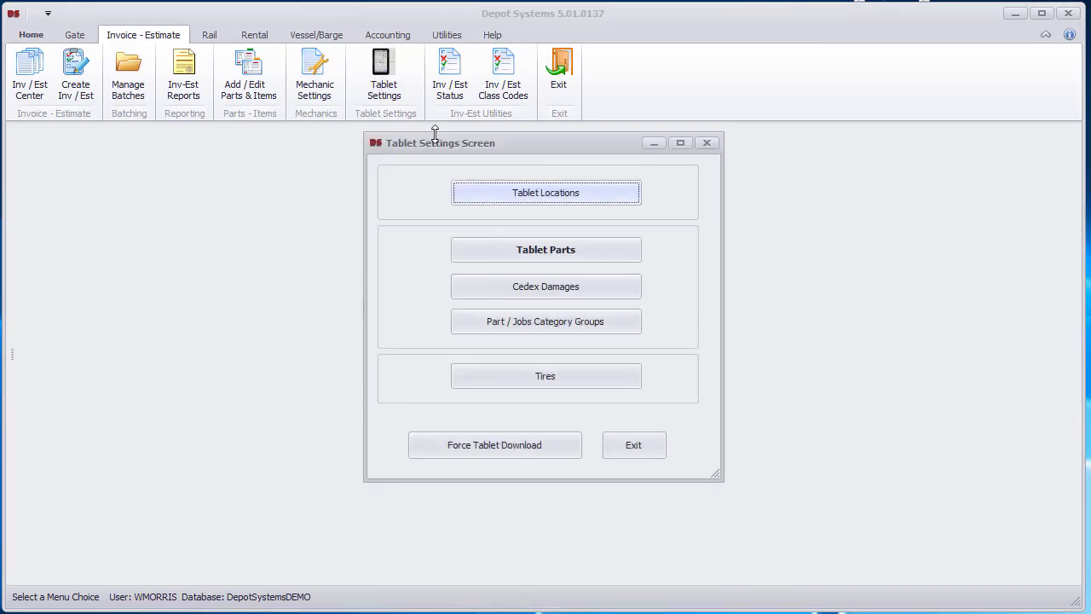
pyautogui.click(632, 442)
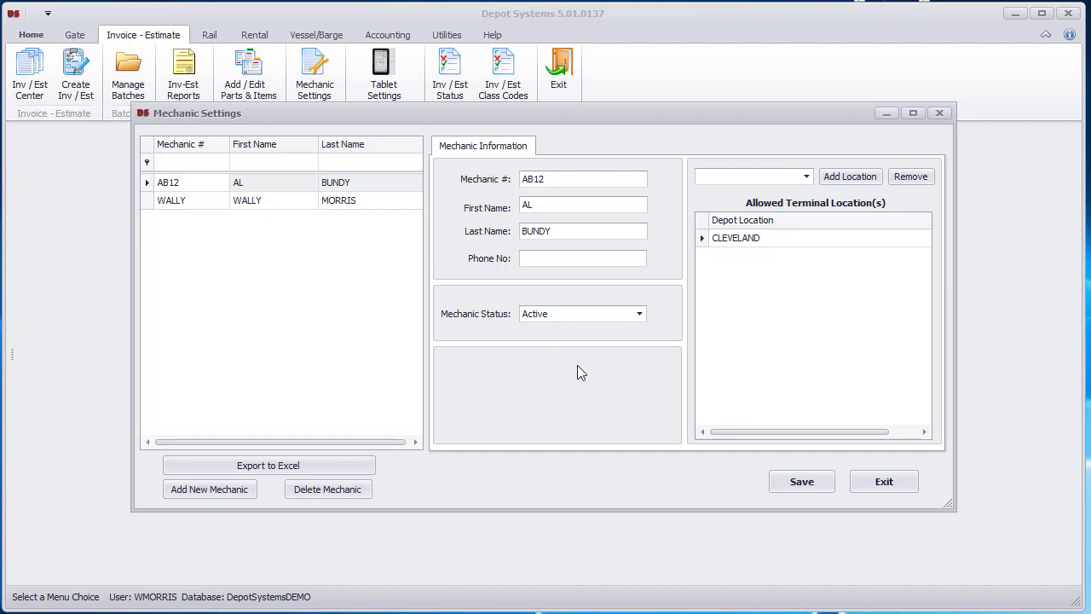
pyautogui.click(882, 480)
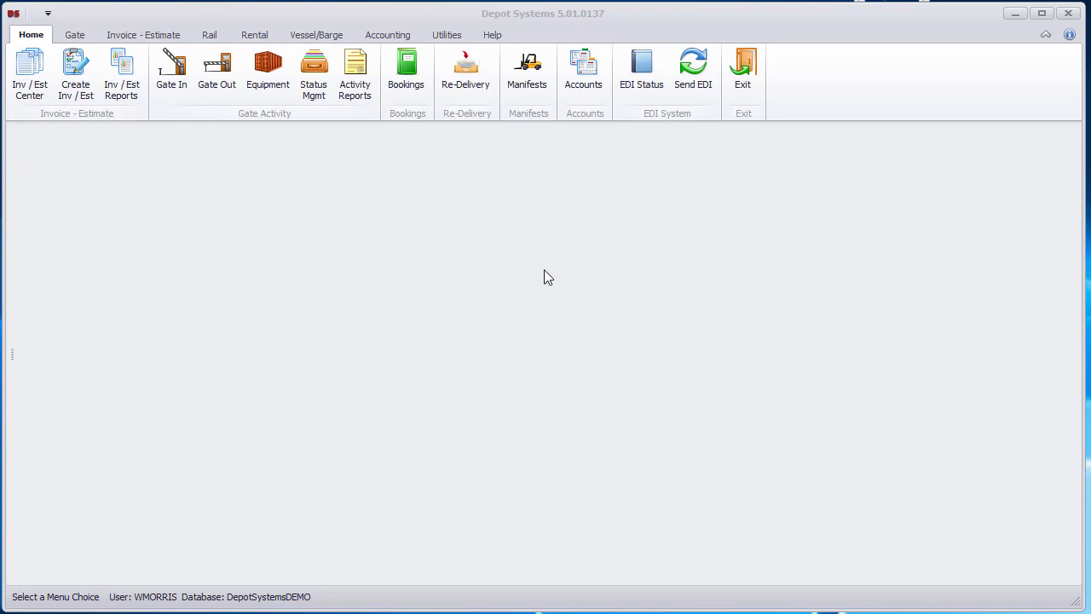
# Review the Rail Arrivals screen with its origin and destination ramps for unloading and gating in units, and exit it
pyautogui.click(209, 35)
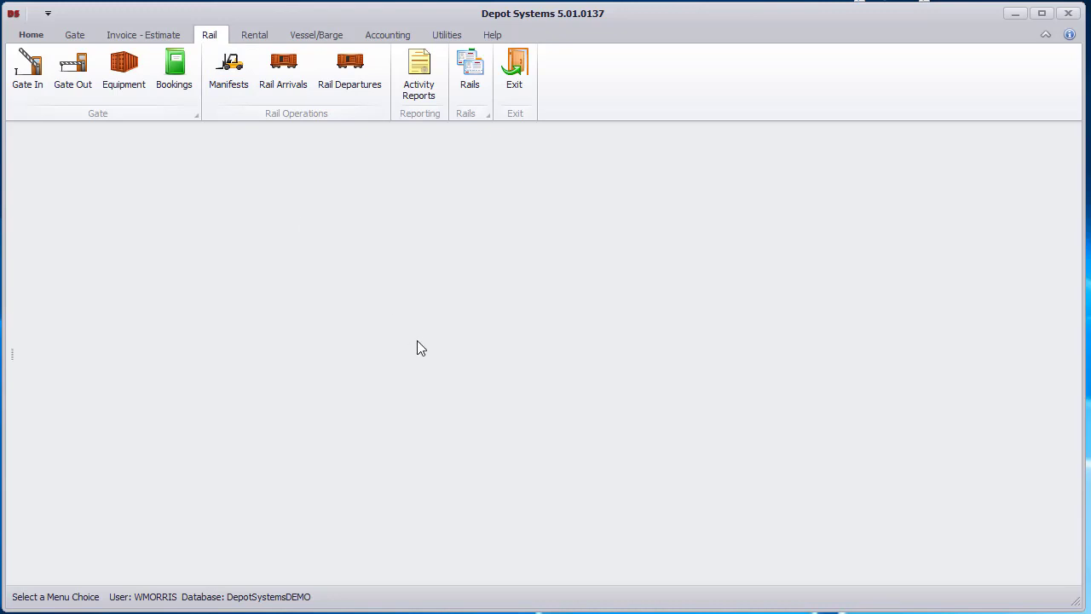
pyautogui.click(294, 74)
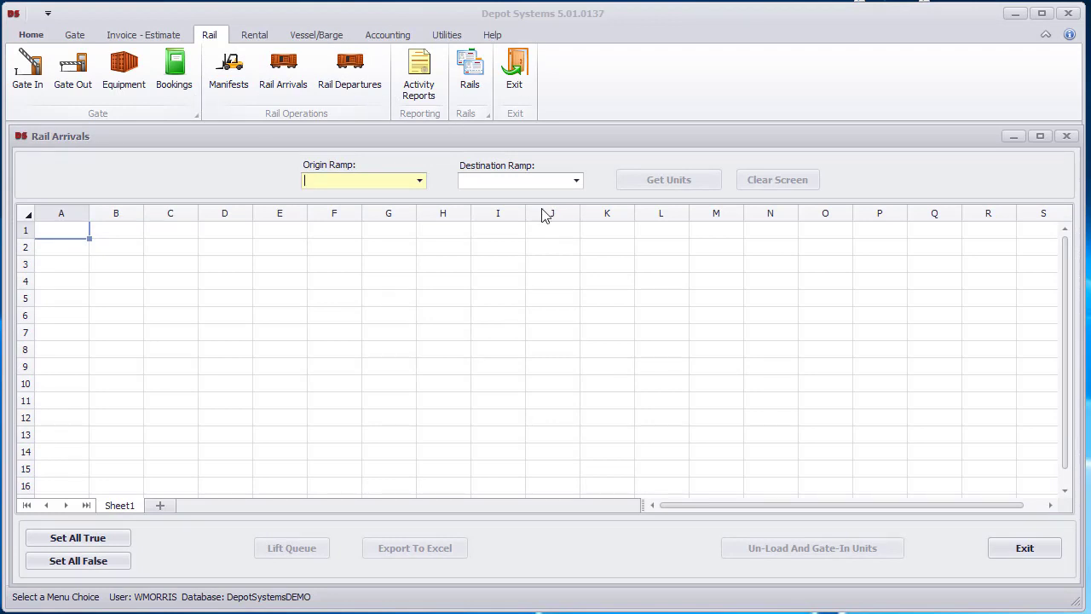
pyautogui.click(996, 549)
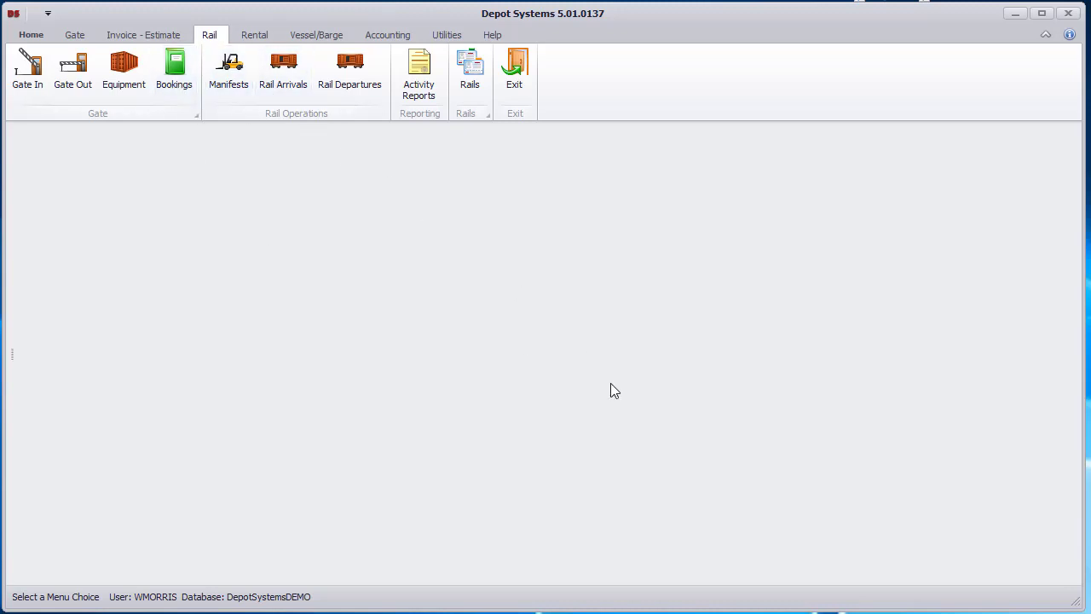
# Review the Rental Equipment screen and the Fleet Master equipment list, and exit both
pyautogui.click(258, 37)
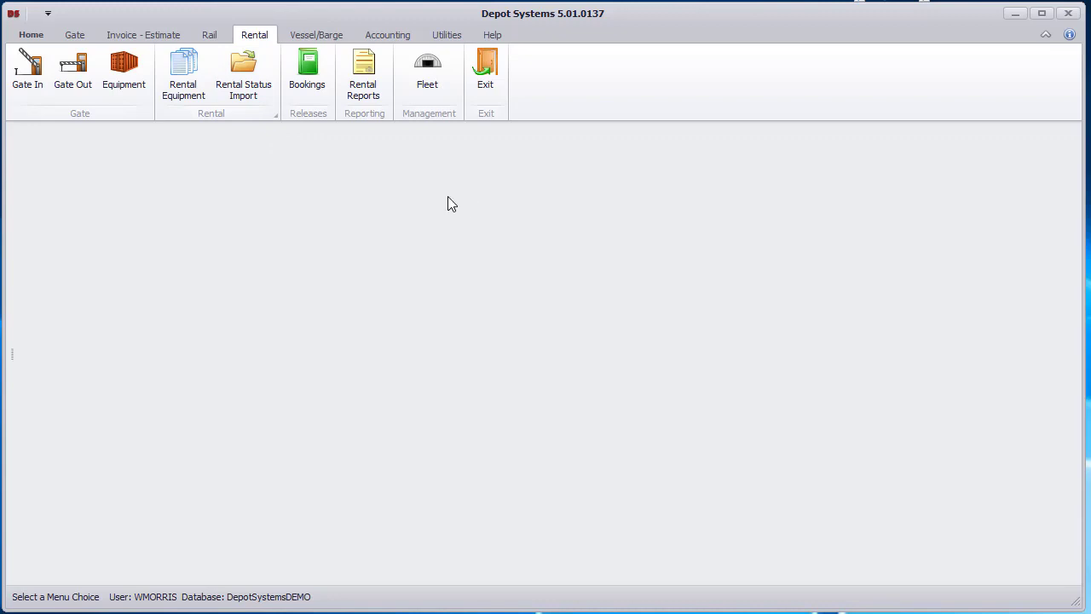
pyautogui.click(184, 75)
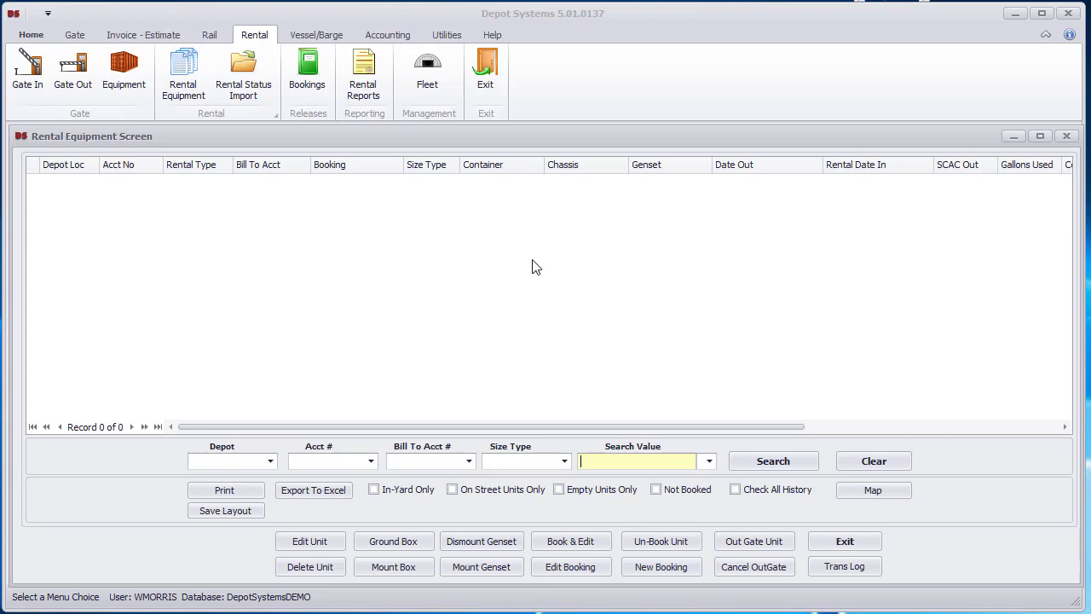
pyautogui.click(854, 545)
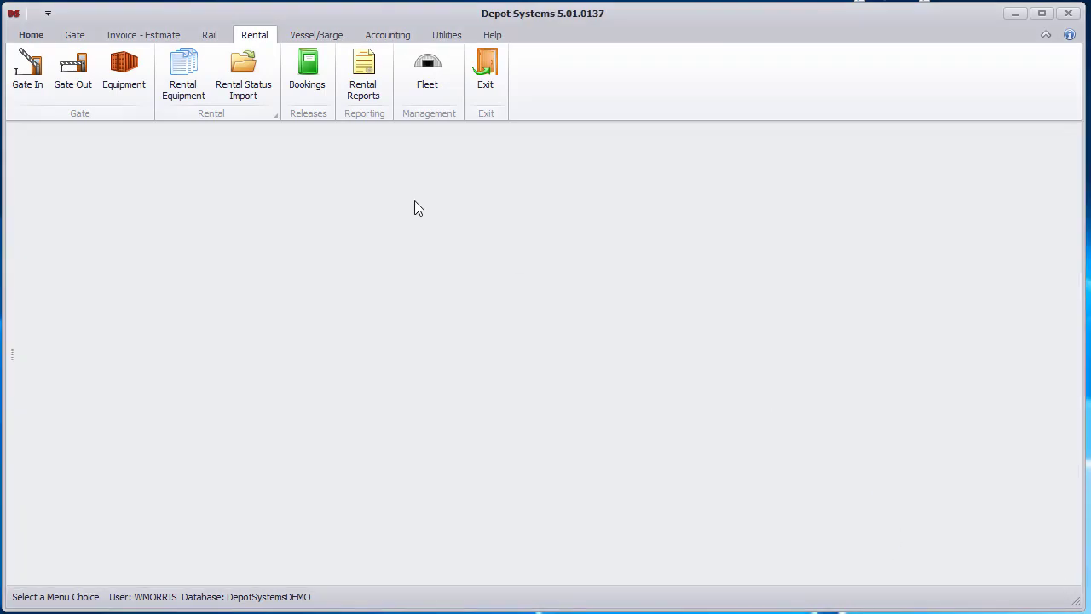
pyautogui.click(434, 64)
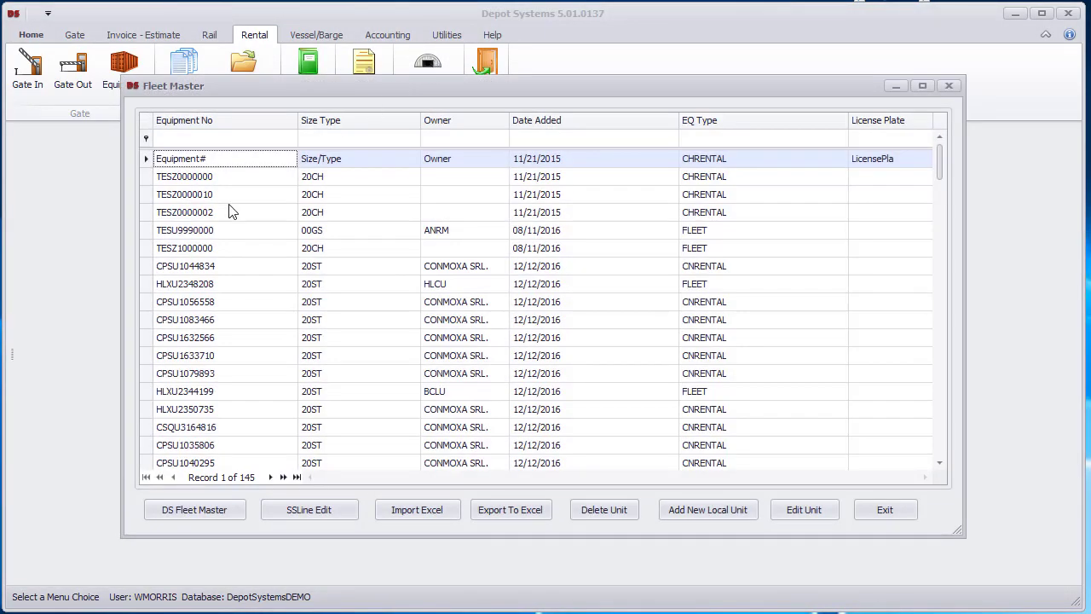
pyautogui.click(900, 514)
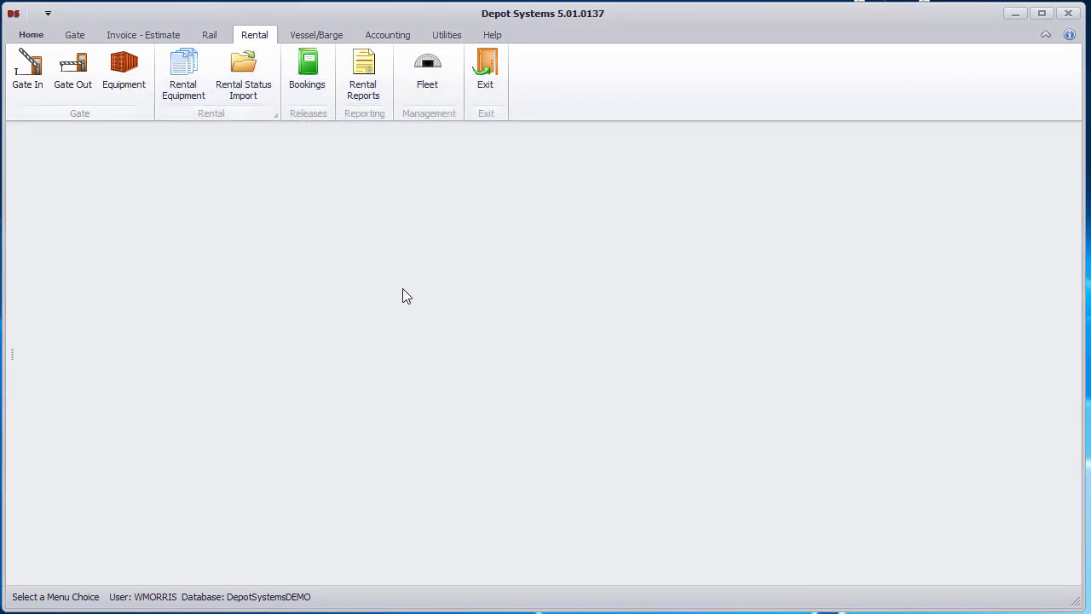
# Set up a storage invoice for the Cleveland terminal and the ACL Line account with starting date 05/01/2018
pyautogui.click(388, 35)
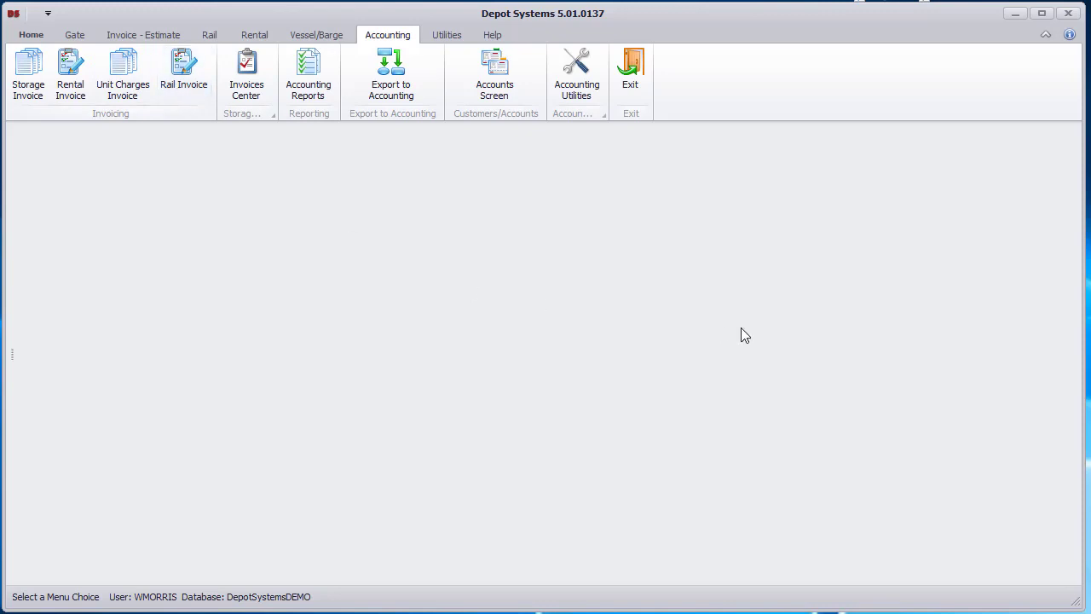
pyautogui.click(20, 83)
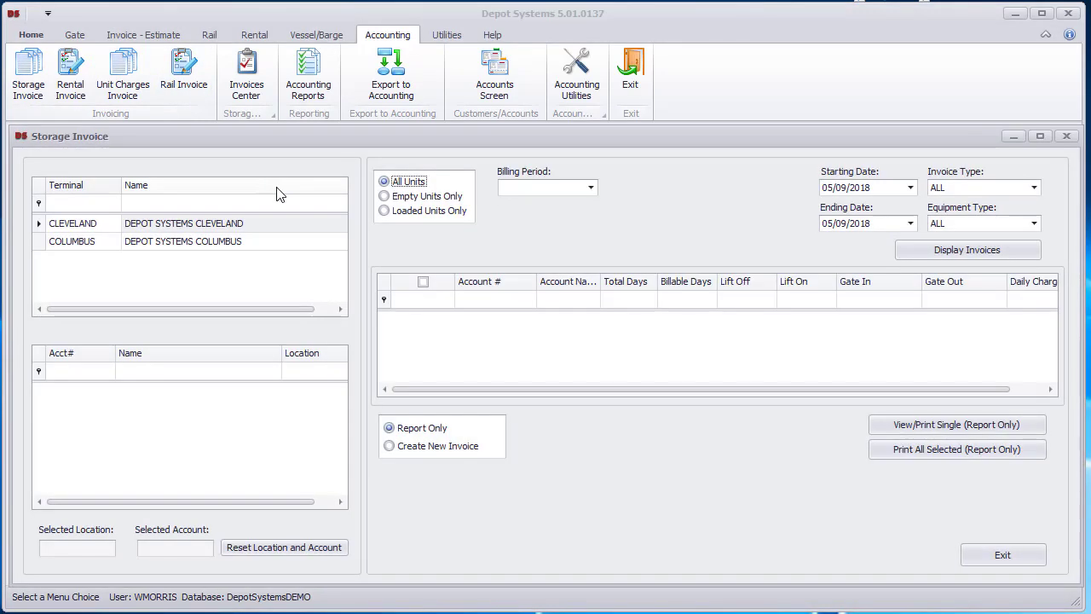
pyautogui.click(188, 225)
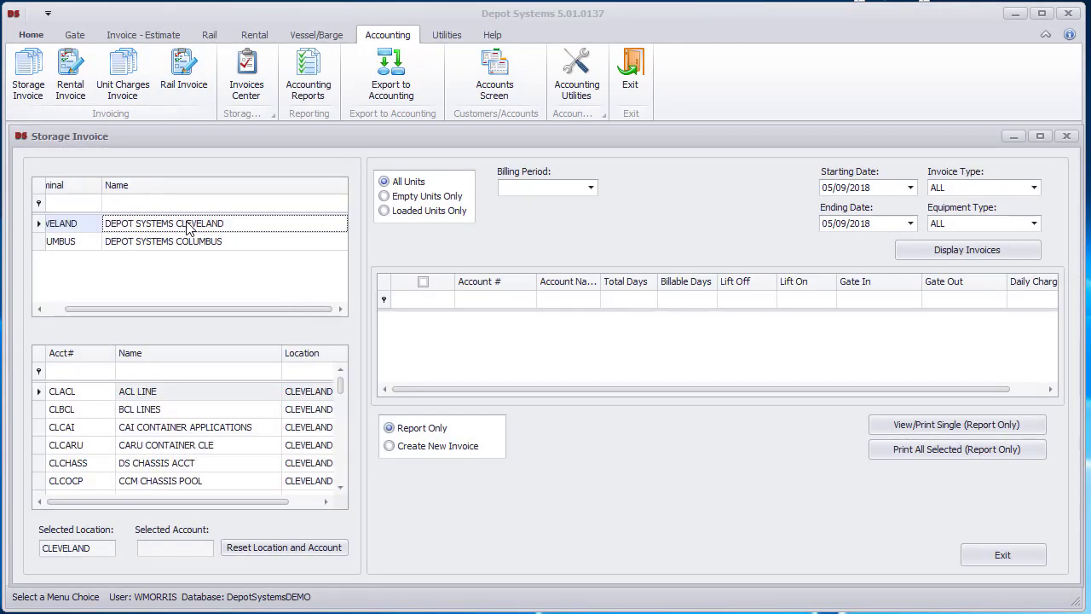
pyautogui.click(151, 392)
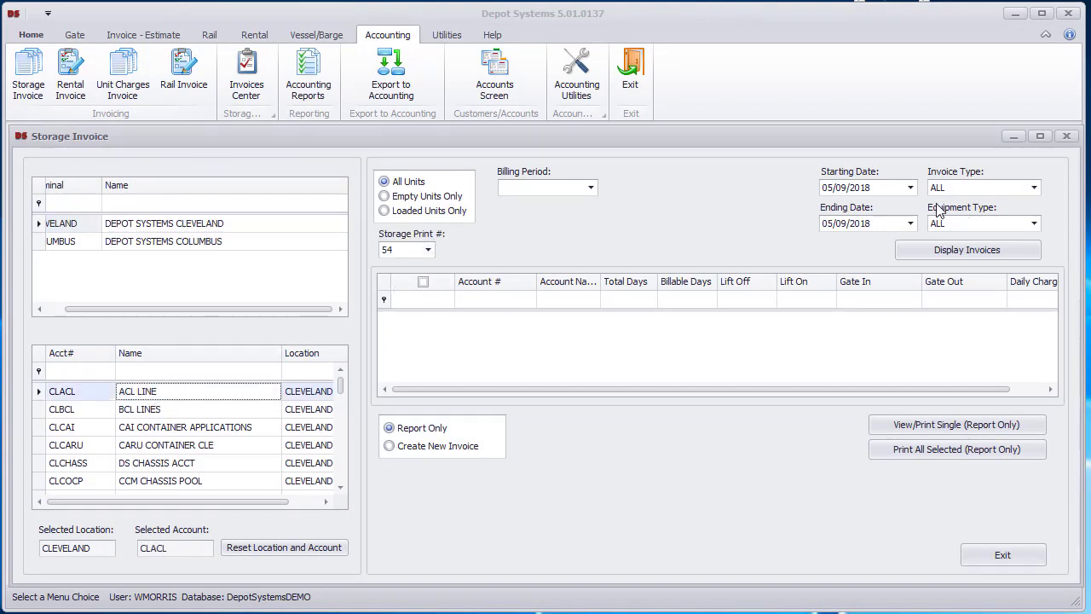
pyautogui.click(910, 188)
pyautogui.click(893, 272)
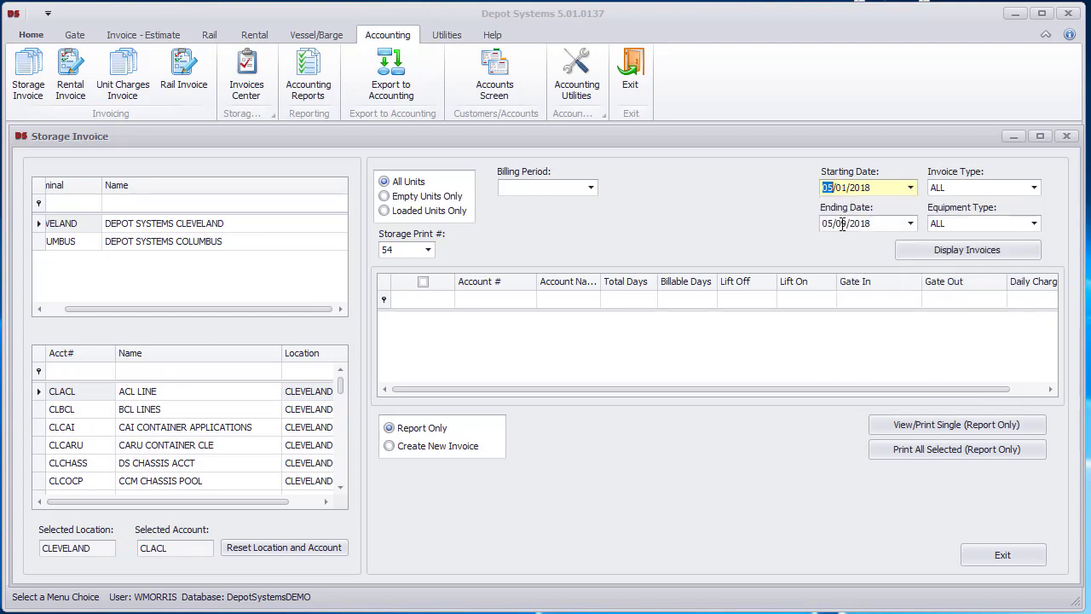
# Review the invoice type and billing period options of the storage invoice without selecting a different one
pyautogui.click(1034, 188)
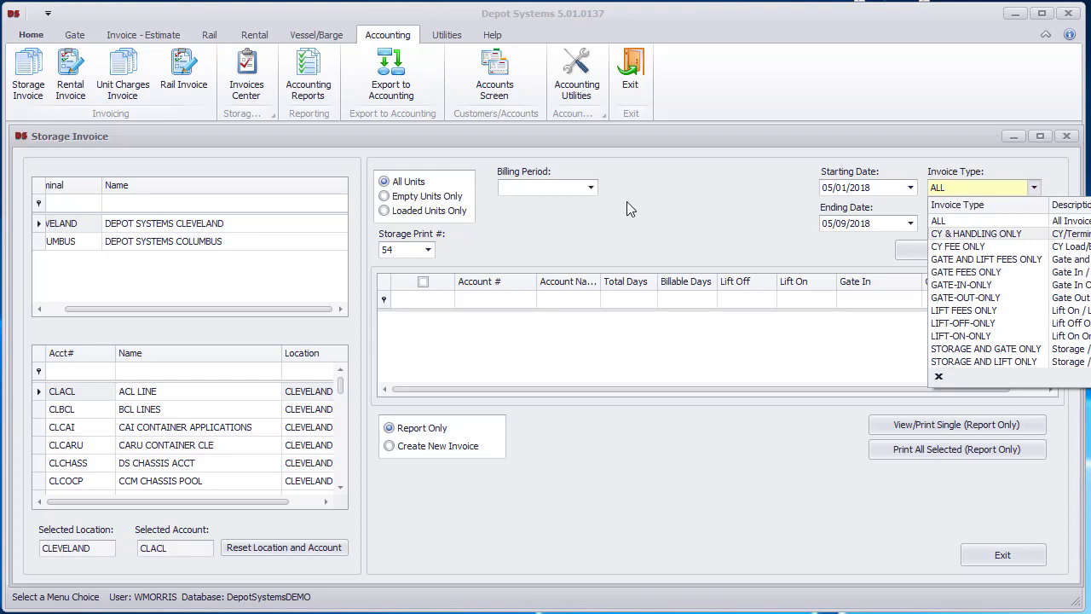
pyautogui.click(697, 204)
pyautogui.click(589, 189)
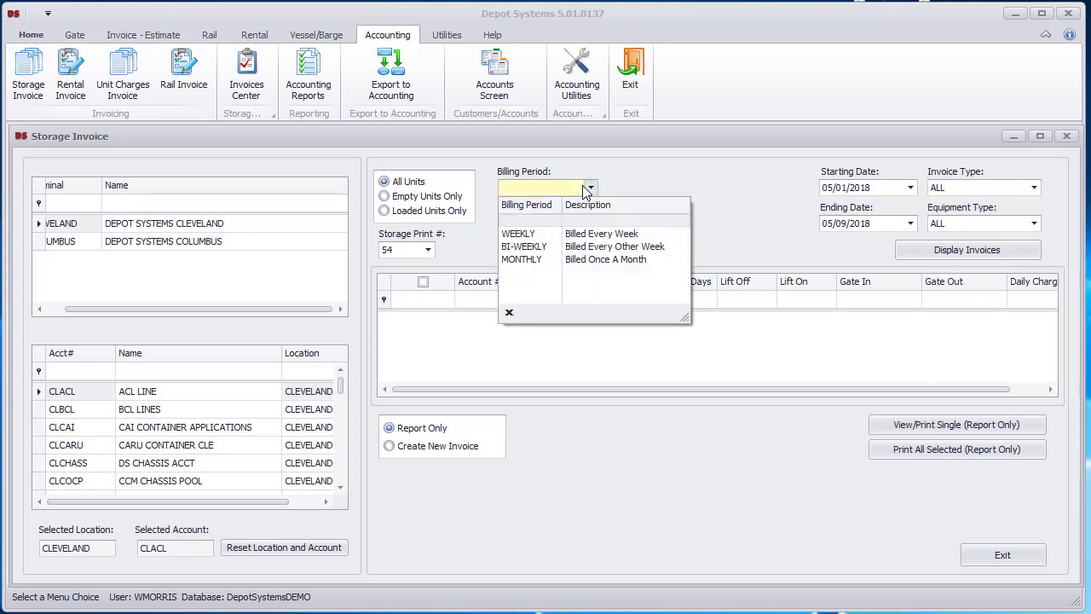
pyautogui.click(648, 174)
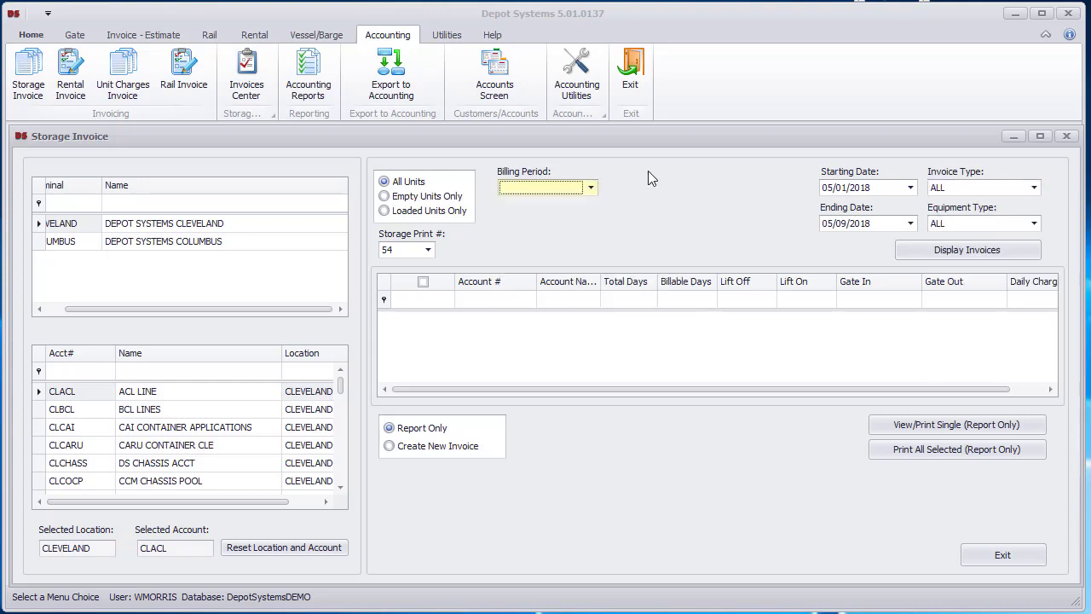
# Display the ACL Line storage invoice, select it, review its report-only print preview with summary and unit details, and exit the storage invoicing screen
pyautogui.click(967, 249)
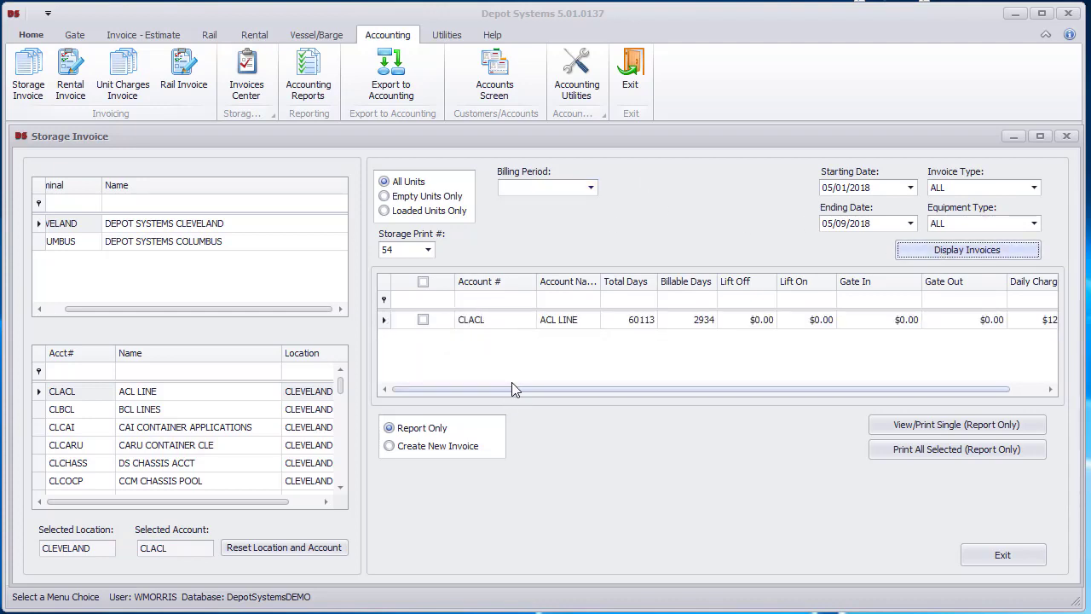
pyautogui.click(423, 320)
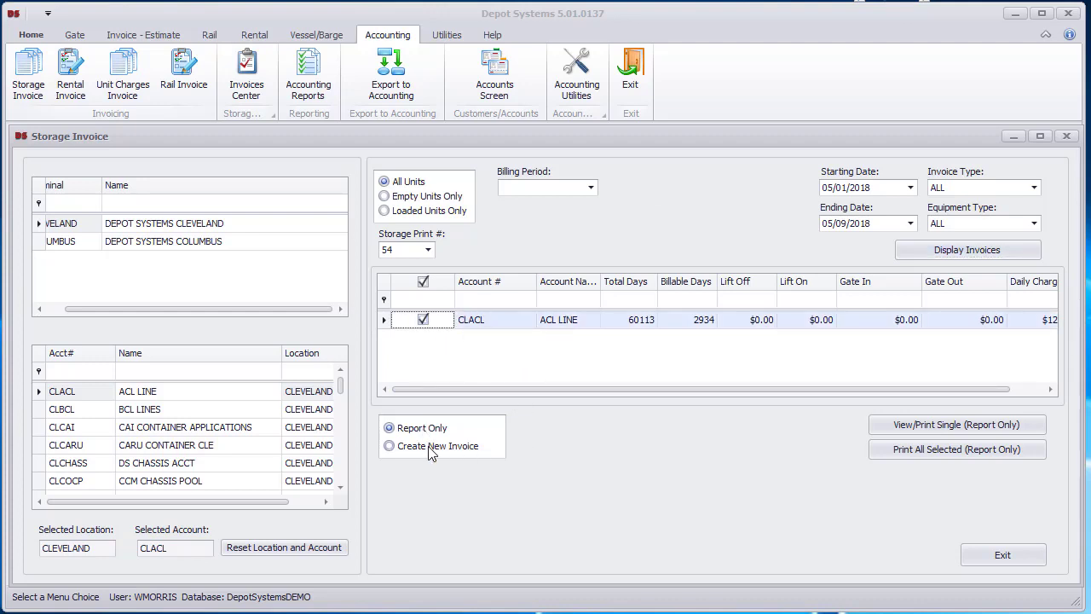
pyautogui.click(913, 426)
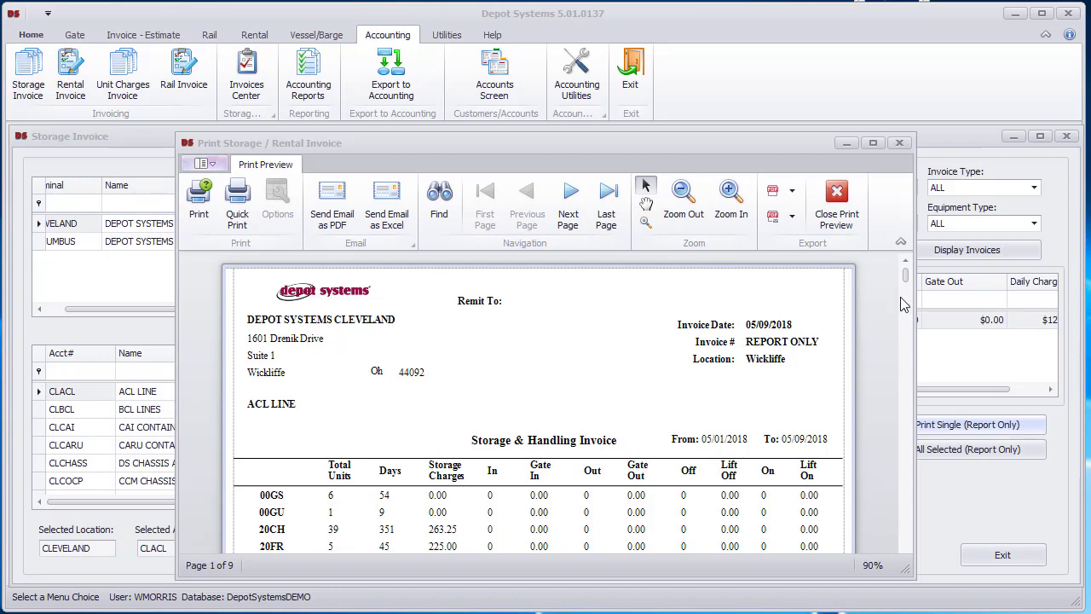
pyautogui.moveTo(905, 276); pyautogui.dragTo(889, 336)
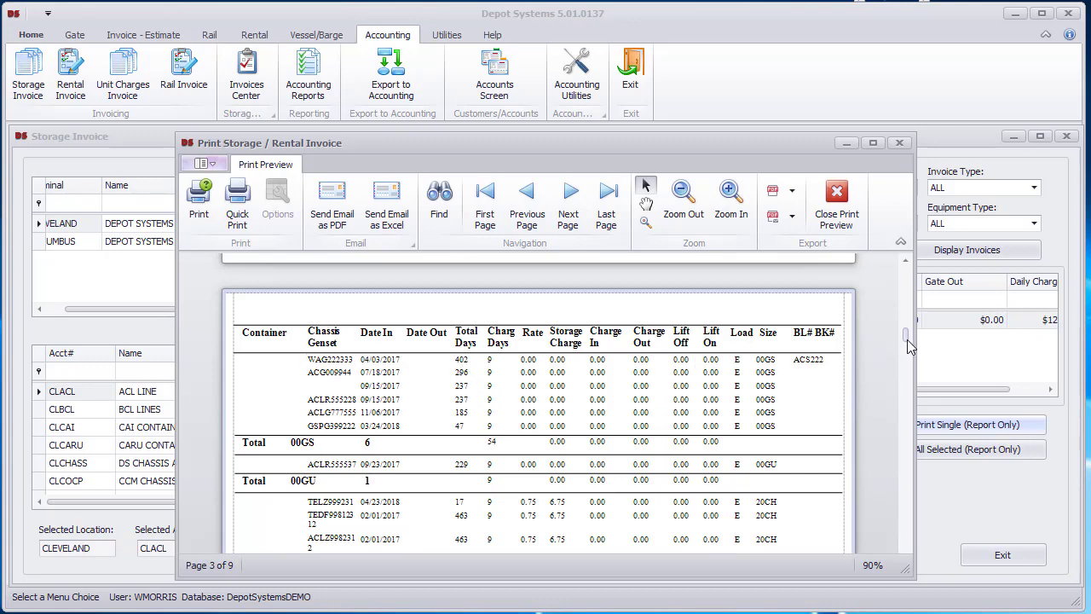
pyautogui.moveTo(906, 339); pyautogui.dragTo(903, 358)
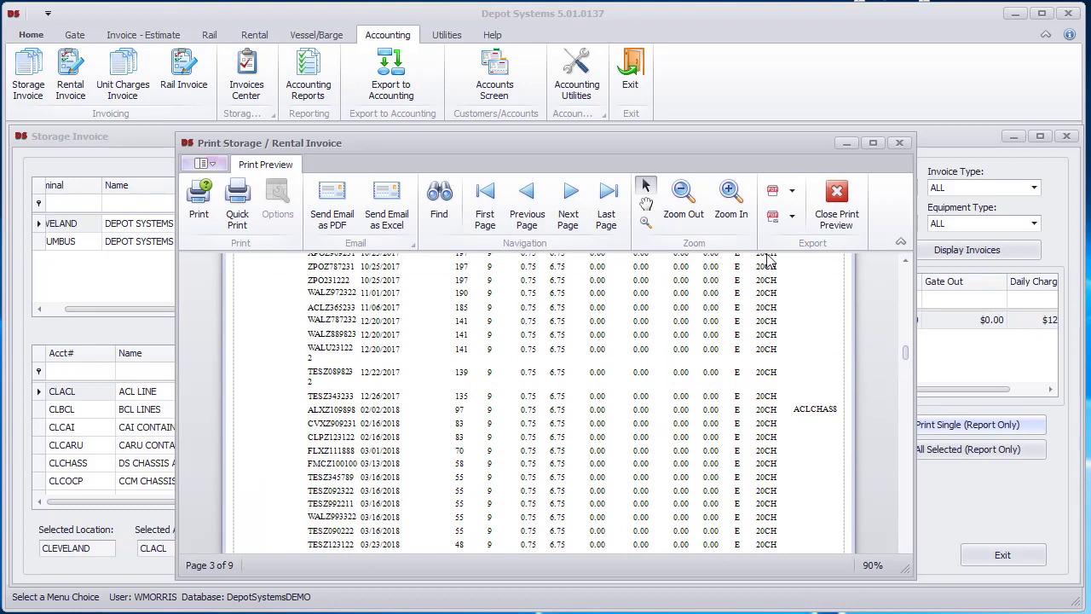
pyautogui.click(837, 213)
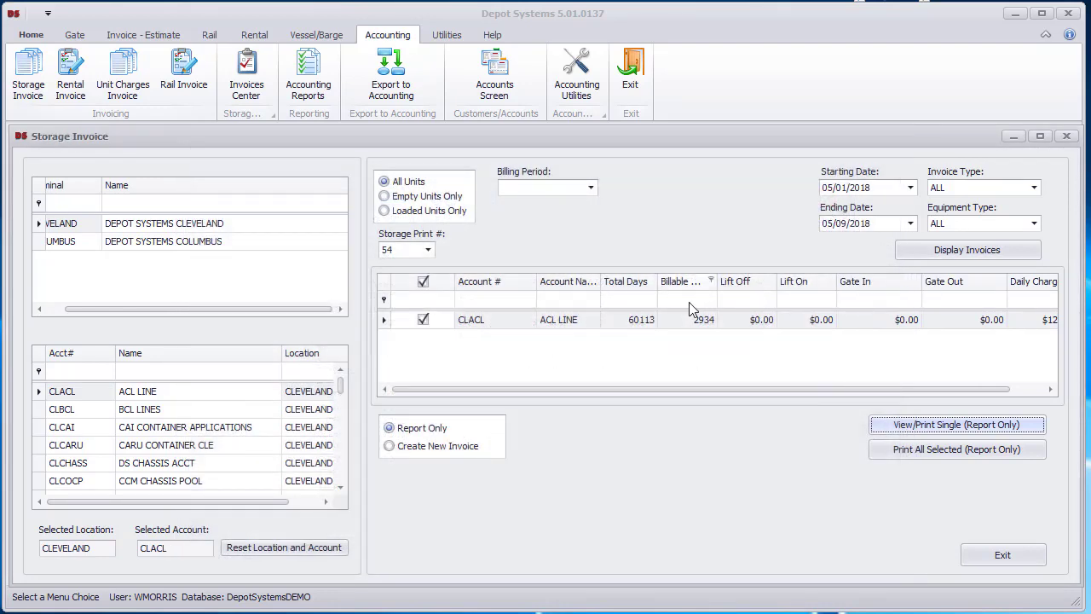
pyautogui.click(998, 552)
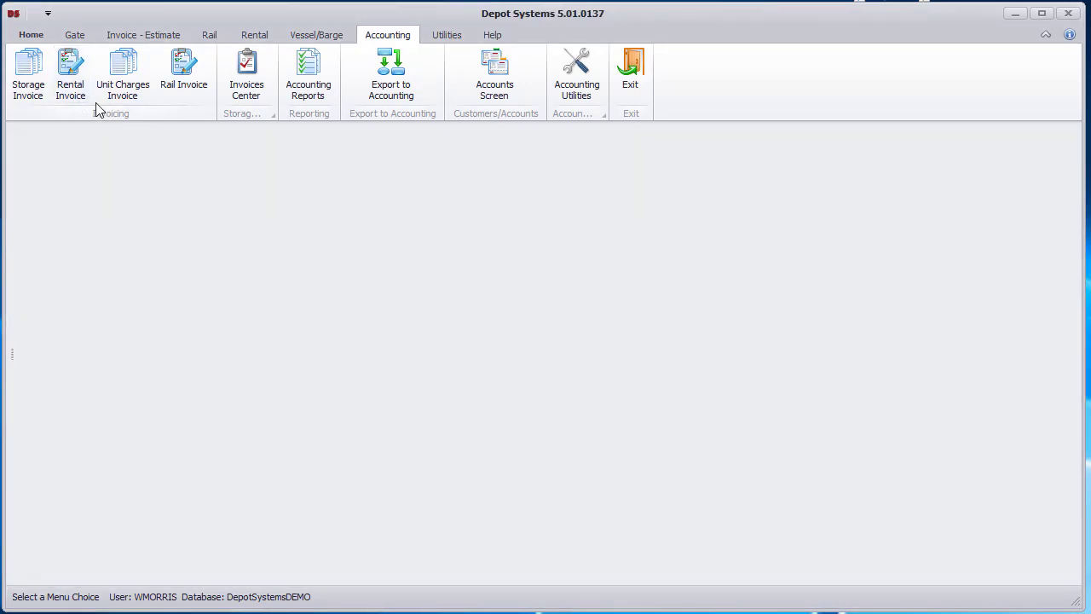
# Review the Unit Charges Invoice screen with its terminal, date and unit charge options, and exit it
pyautogui.click(113, 82)
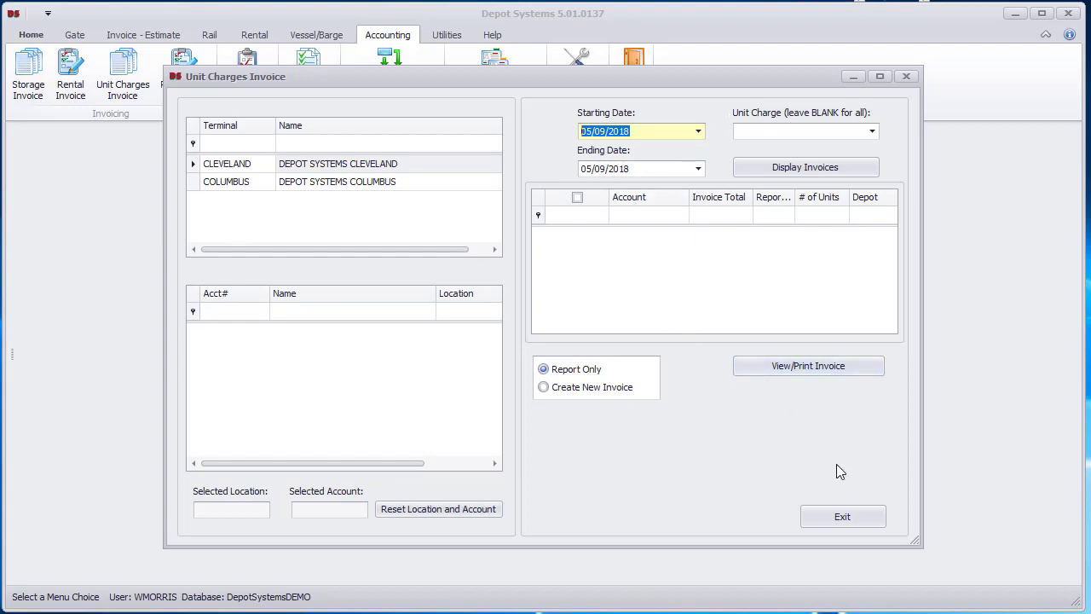
pyautogui.click(840, 517)
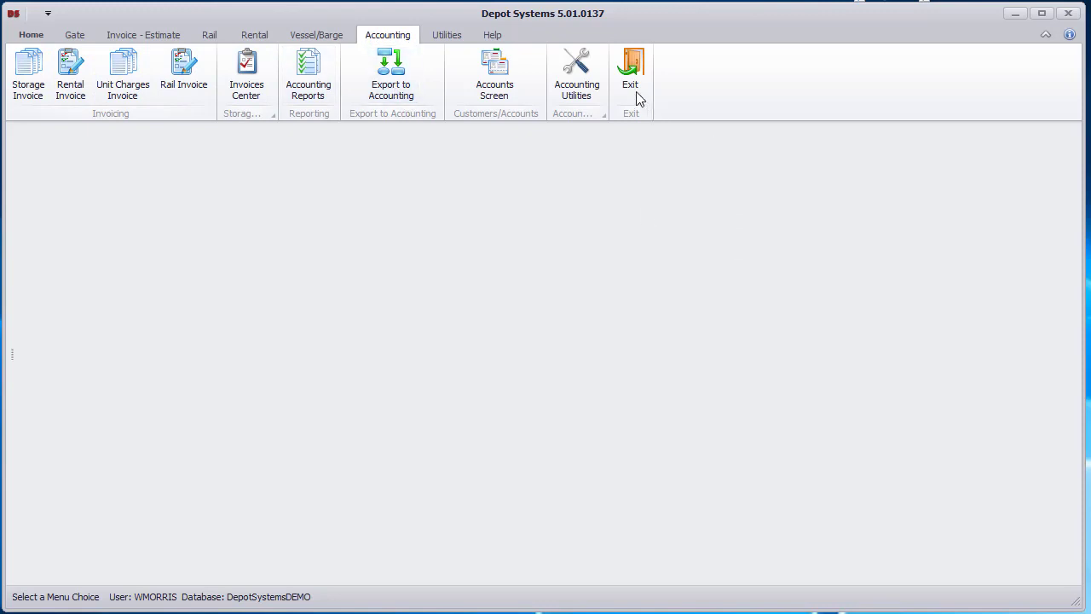
pyautogui.click(36, 36)
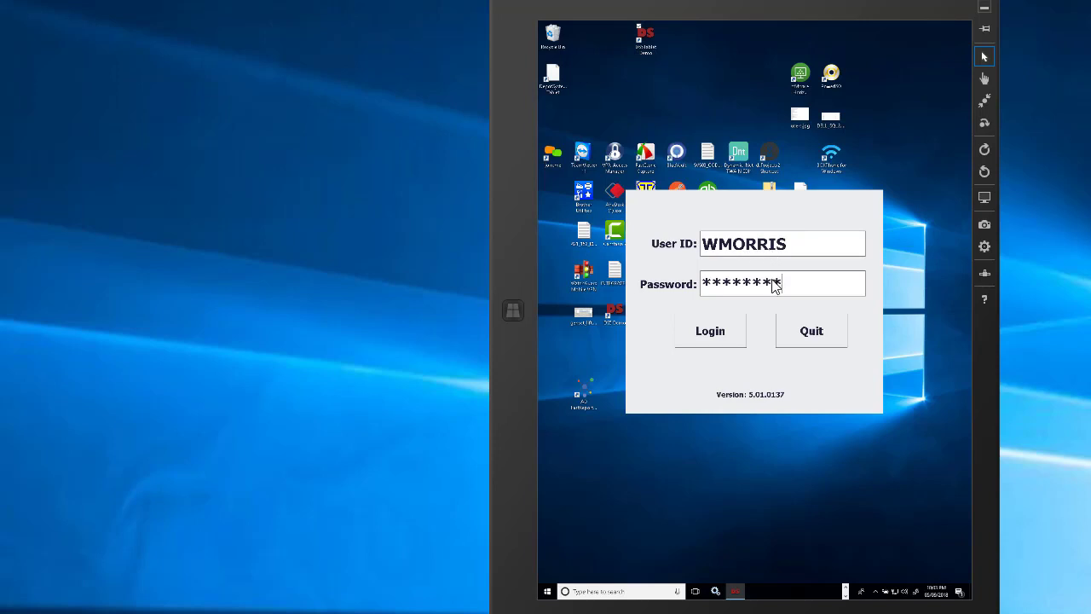
# Log in to the tablet application and open the equipment Status screen of its Gate section
pyautogui.click(716, 336)
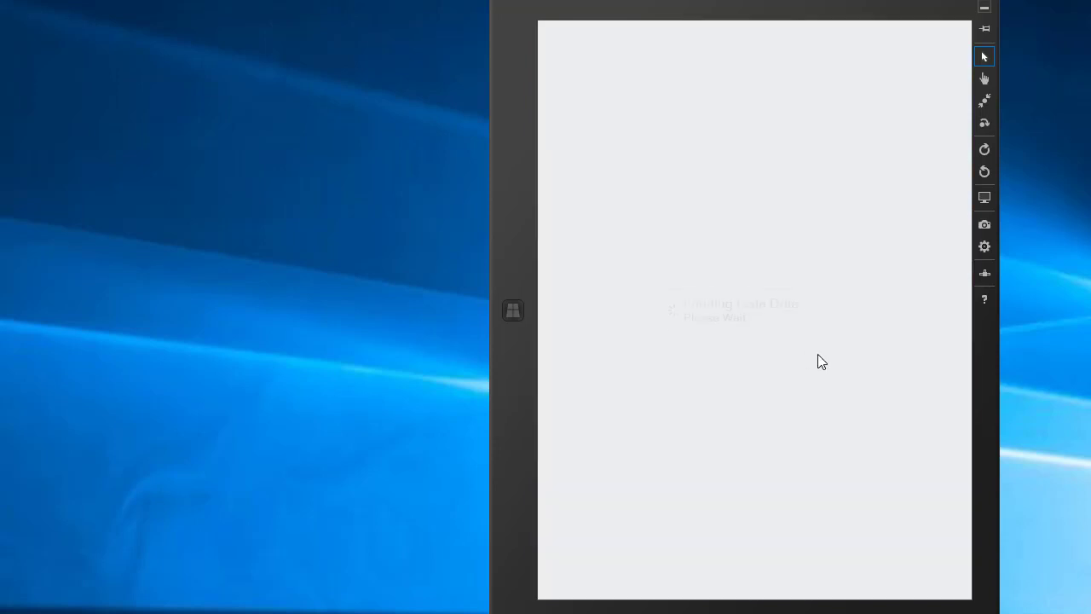
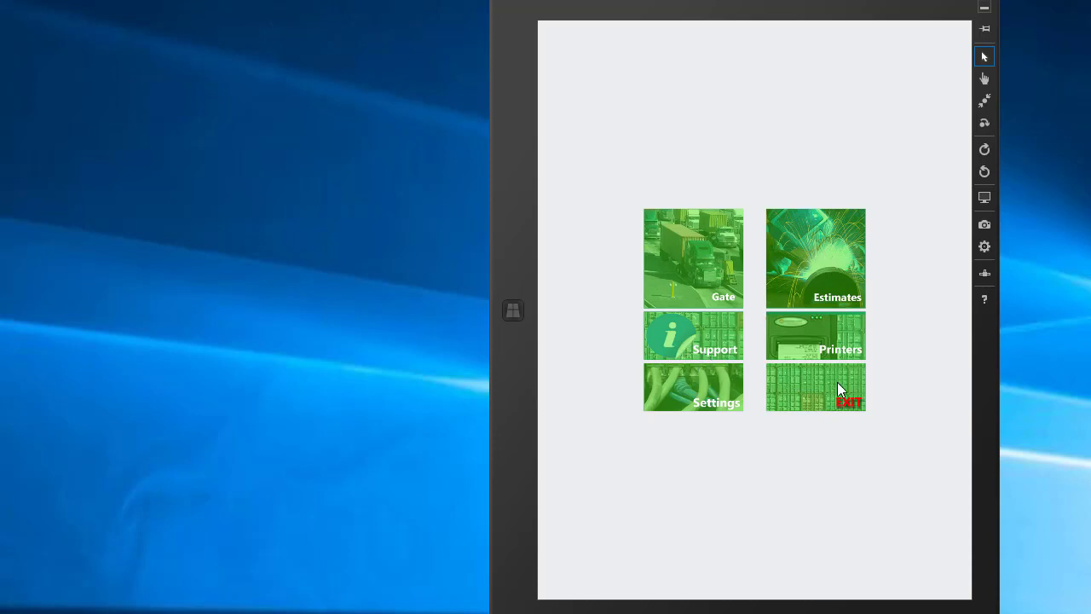
pyautogui.click(694, 268)
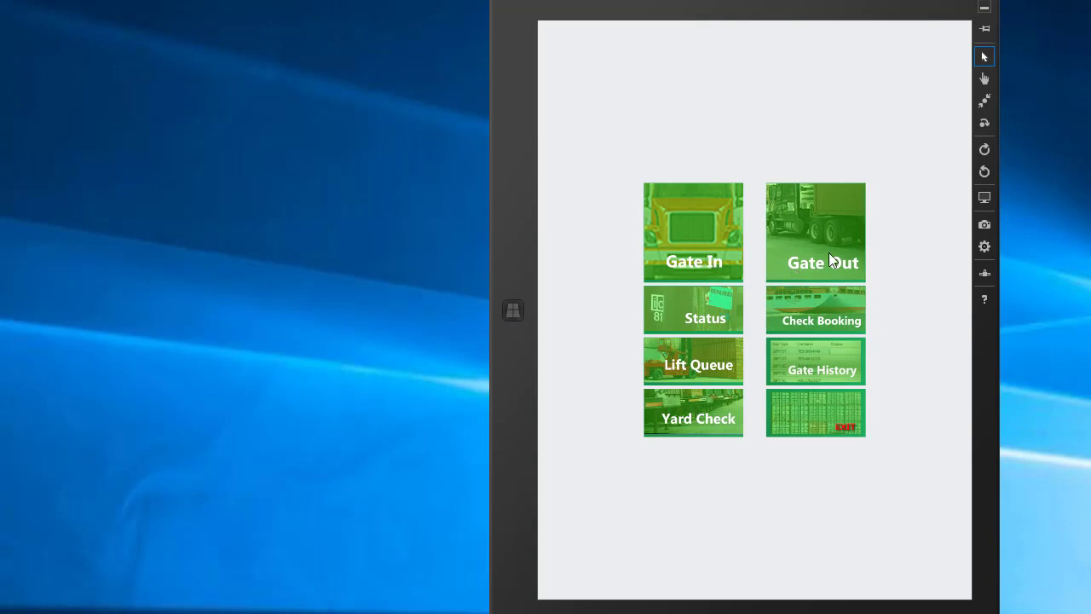
pyautogui.click(710, 309)
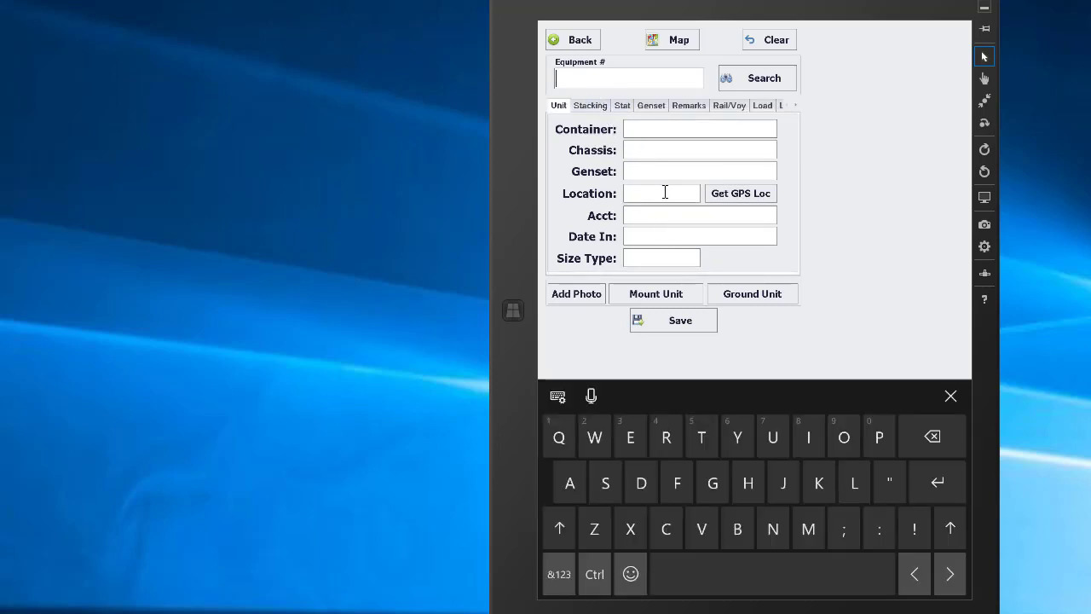
# Review the Stat, Genset and Load details of the equipment status form, and return to the gate options
pyautogui.click(622, 106)
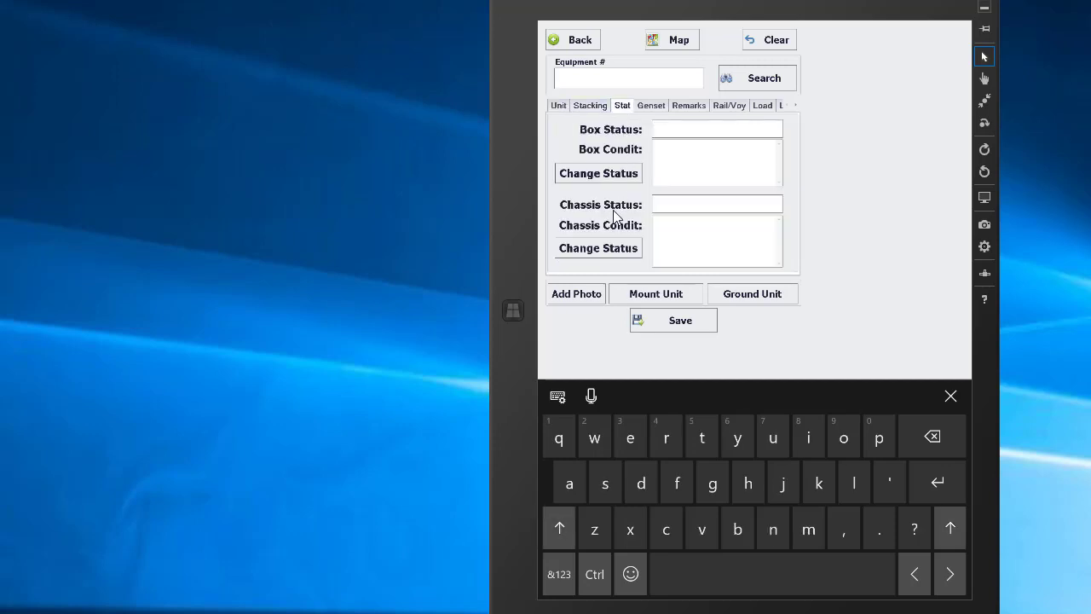
pyautogui.click(652, 107)
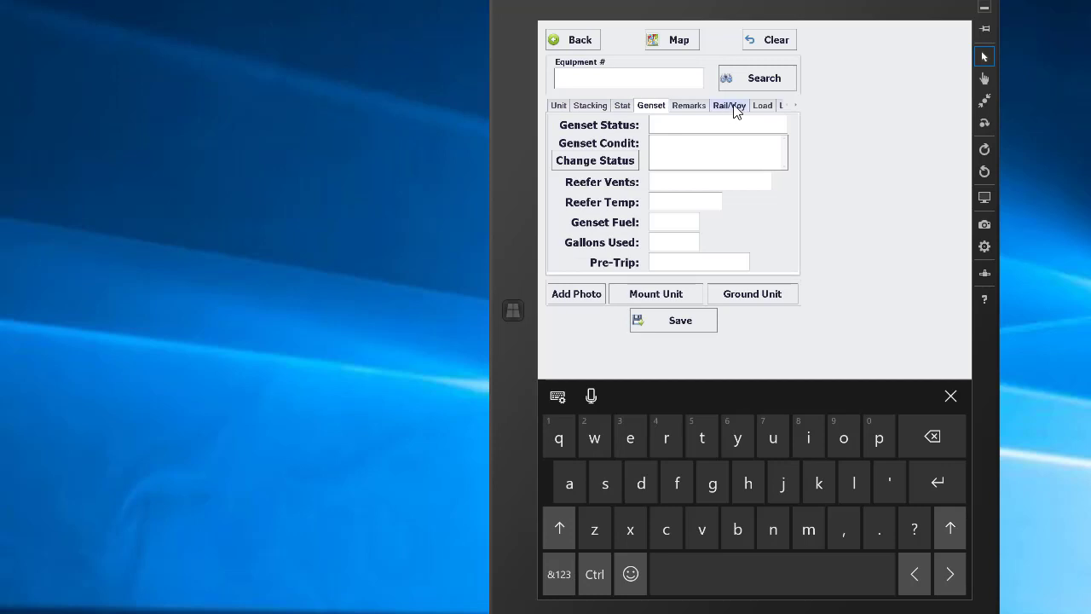
pyautogui.click(762, 106)
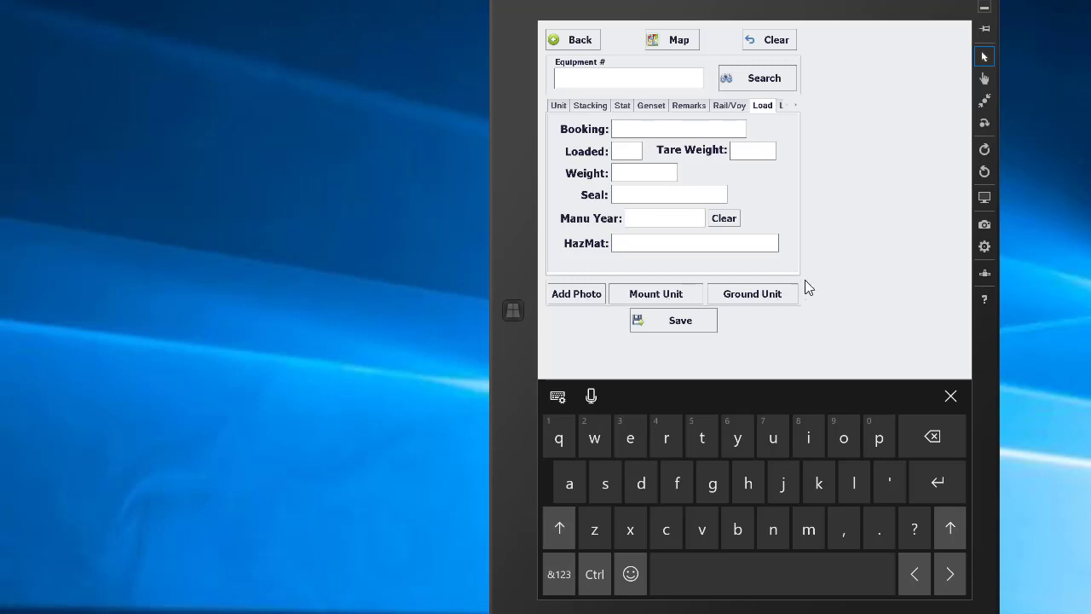
pyautogui.click(580, 40)
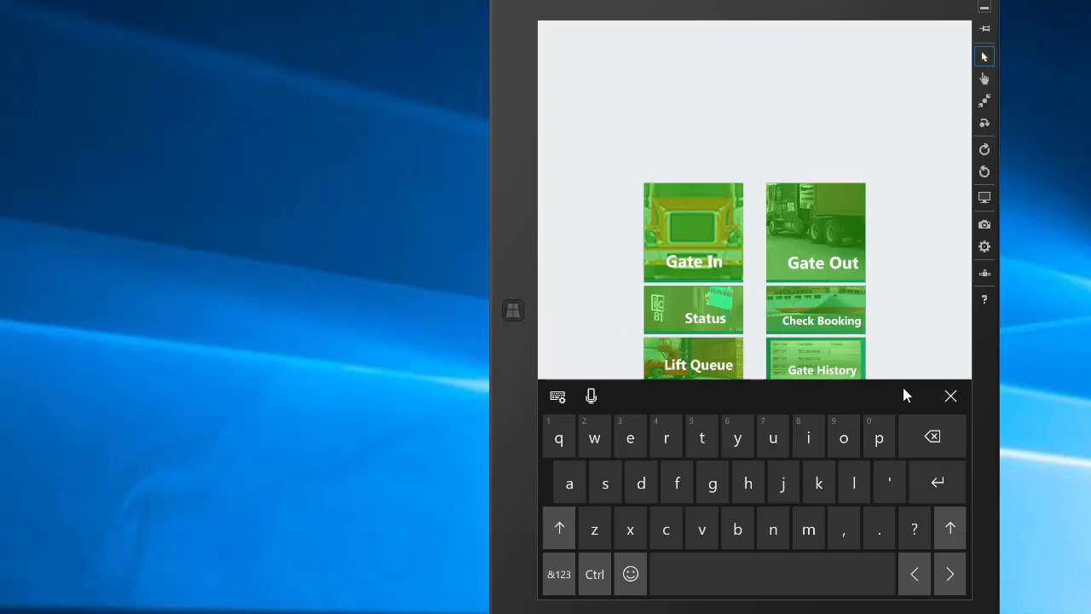
# Review the tablet's Gate Out form with its booking, unit, trucker and voyage entries, and cancel it
pyautogui.click(950, 395)
pyautogui.click(792, 248)
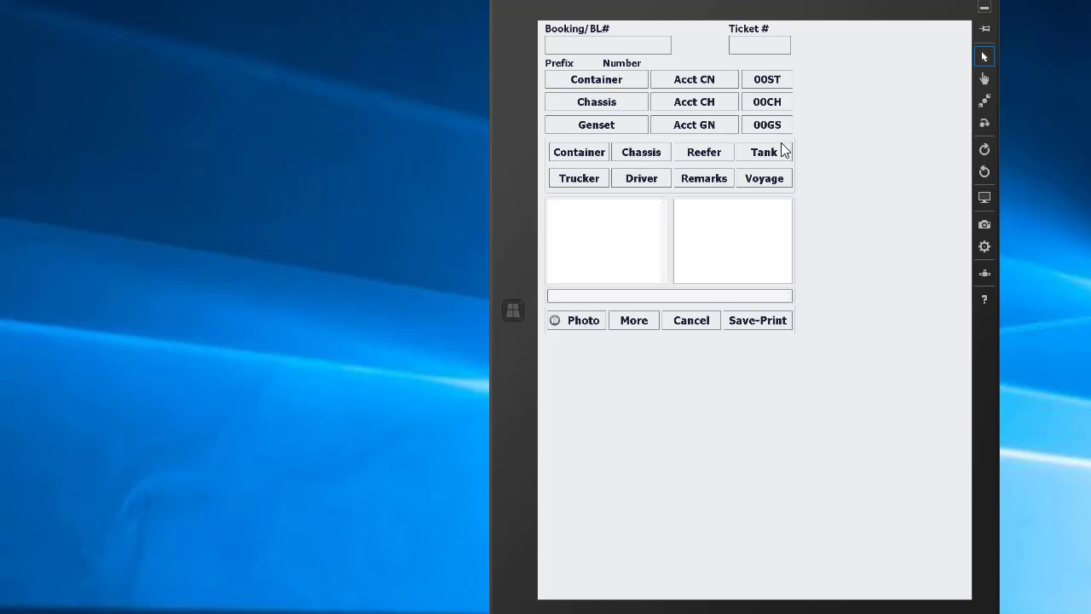
pyautogui.click(688, 323)
# Start a Gate In on the tablet, enter container prefix TESU and number 774433, and verify the container on the server
pyautogui.click(708, 265)
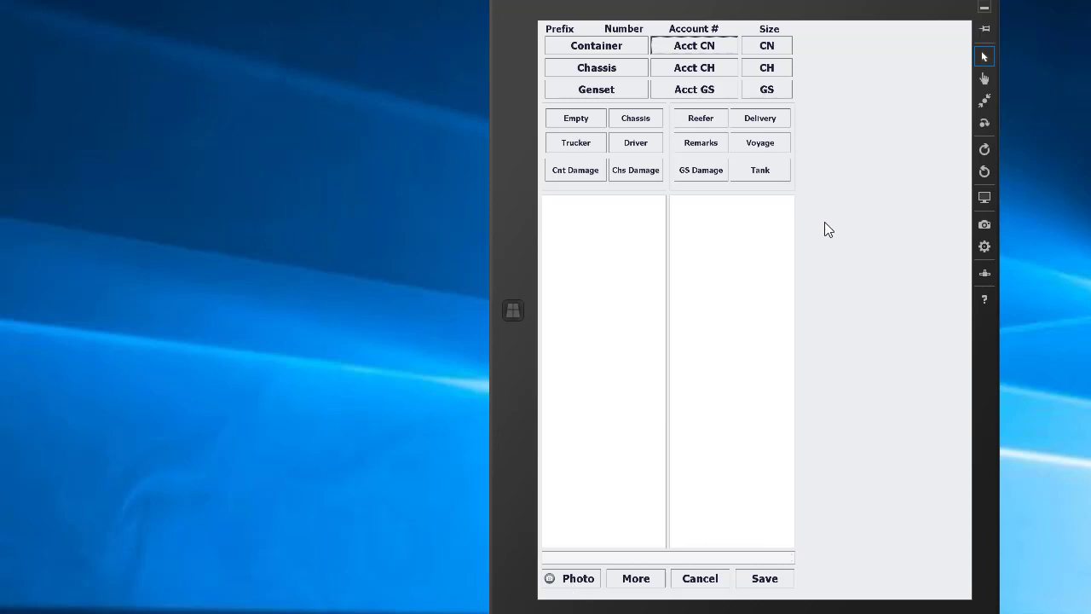
pyautogui.click(604, 49)
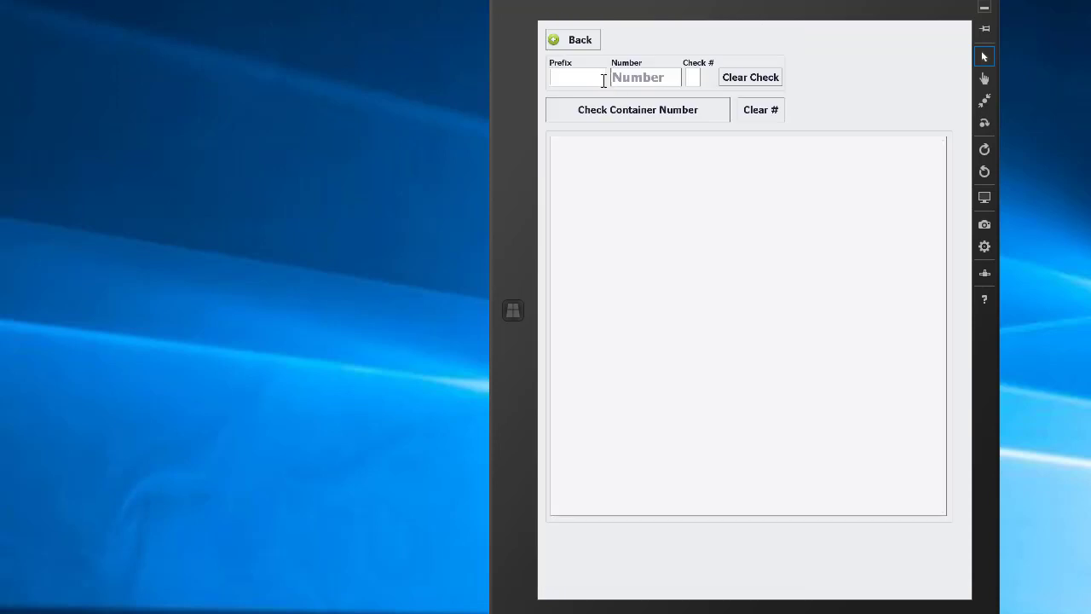
pyautogui.click(576, 79)
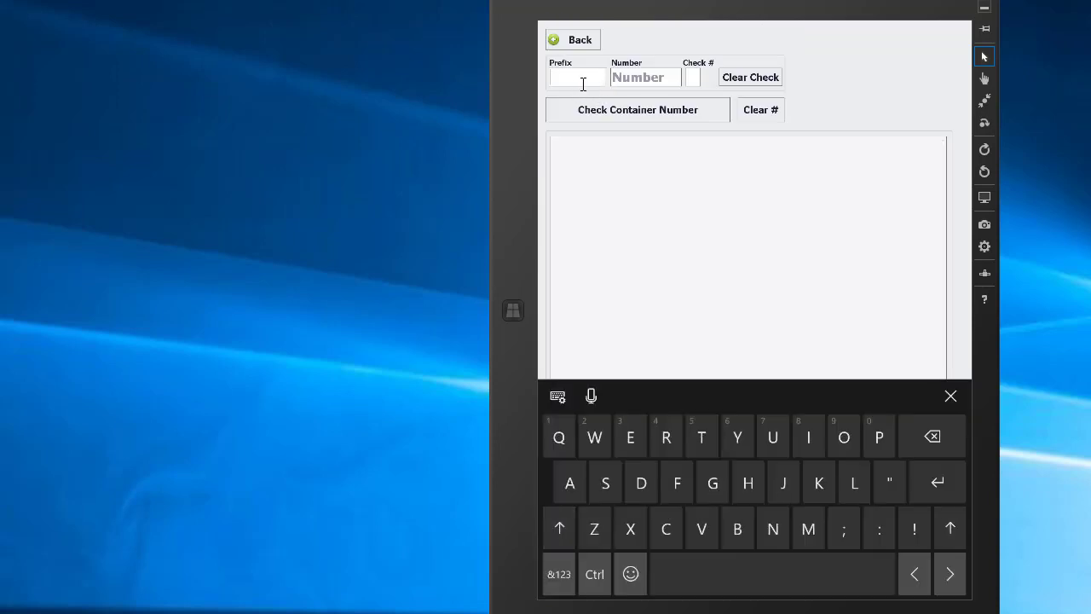
pyautogui.write('TESU77')
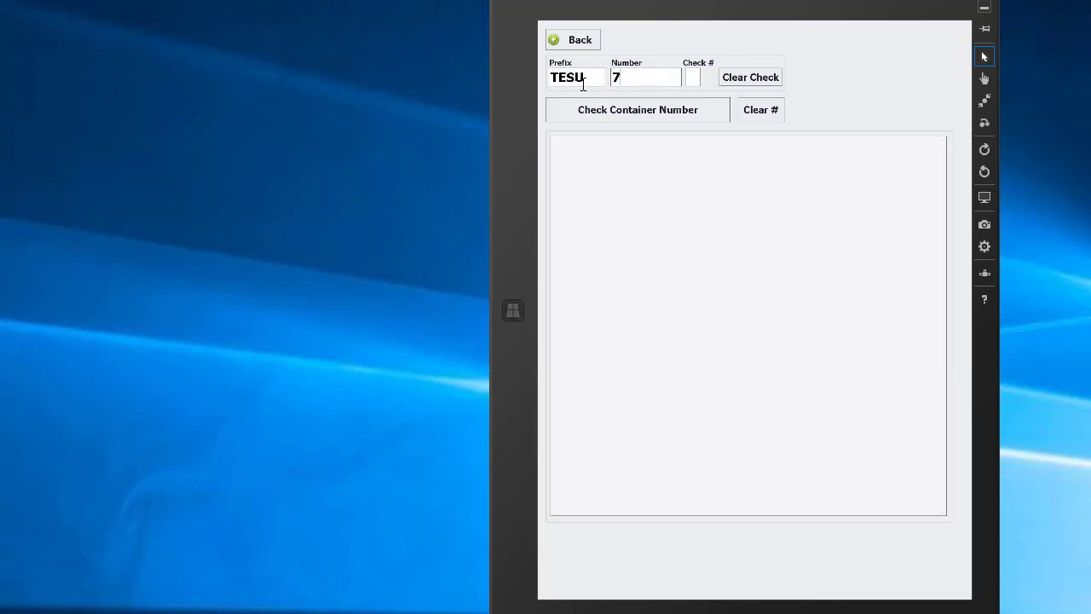
pyautogui.write('4433')
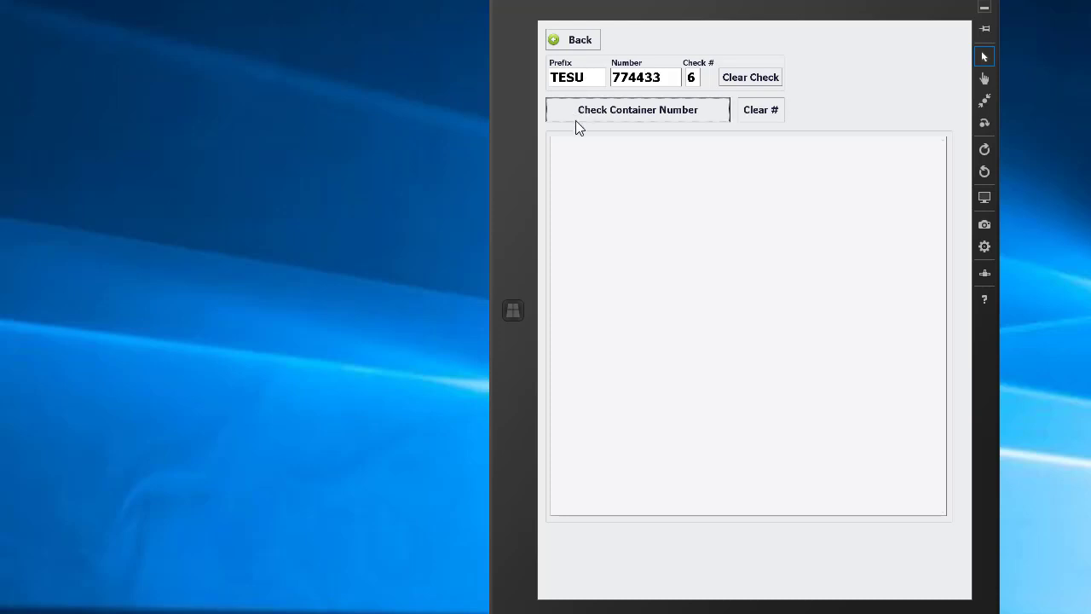
pyautogui.click(575, 120)
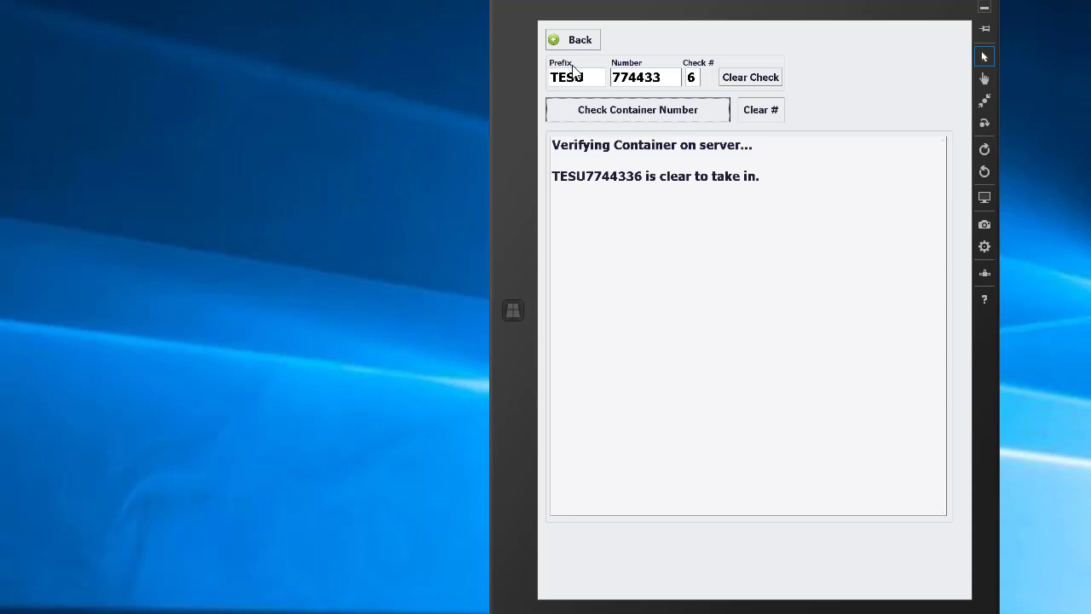
pyautogui.click(583, 39)
# Assign the ACL LINE account (CLACL) and the size type 20SC STANDARD to the container being gated in
pyautogui.click(688, 45)
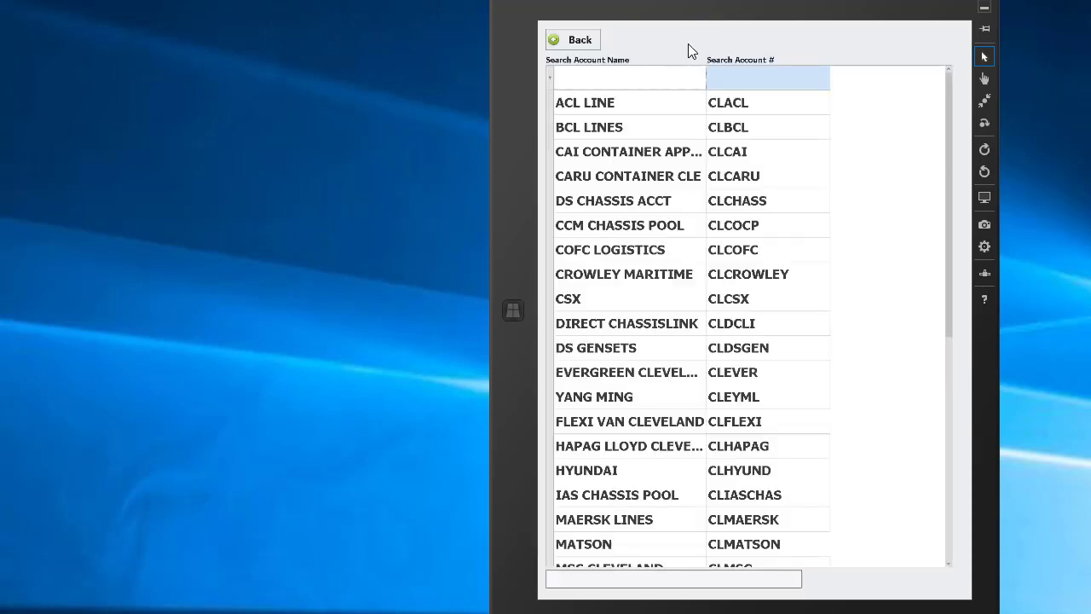
pyautogui.click(747, 111)
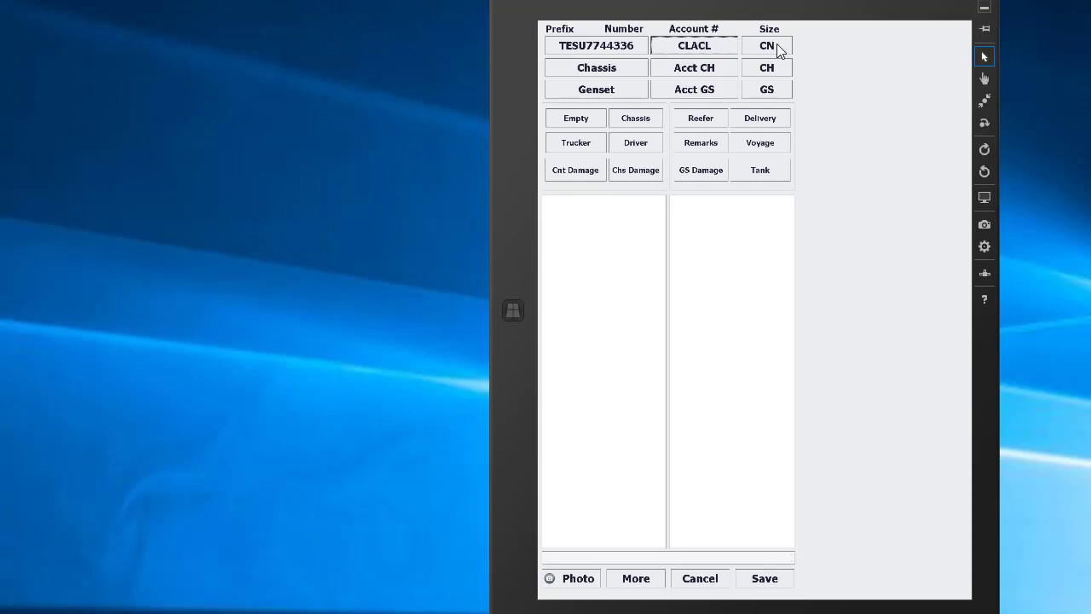
pyautogui.click(776, 43)
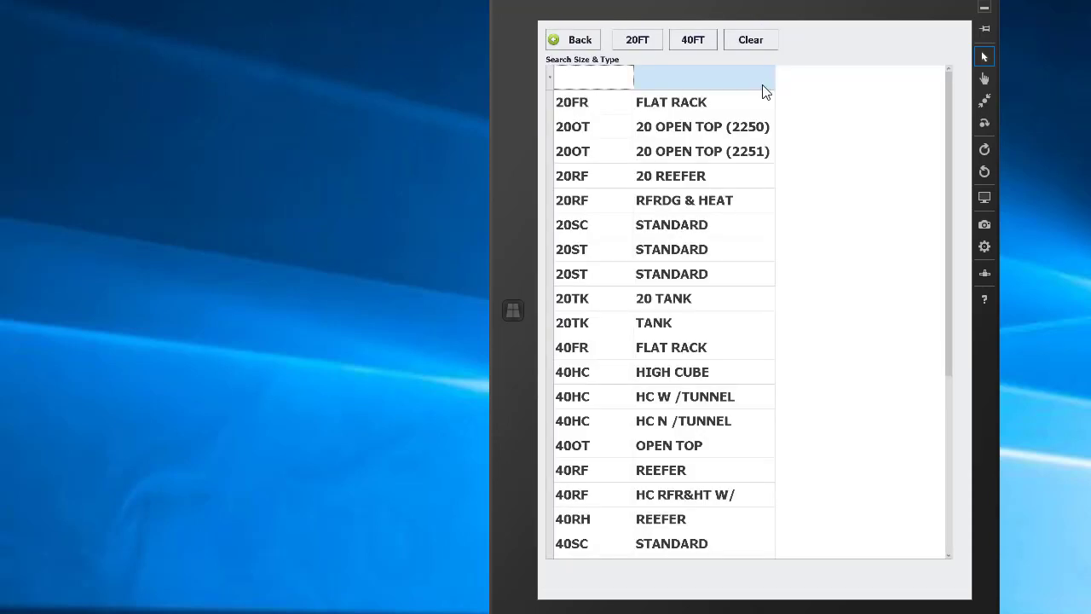
pyautogui.click(665, 230)
# Start a container damage entry at door location DT1N and list its DOOR components
pyautogui.click(585, 173)
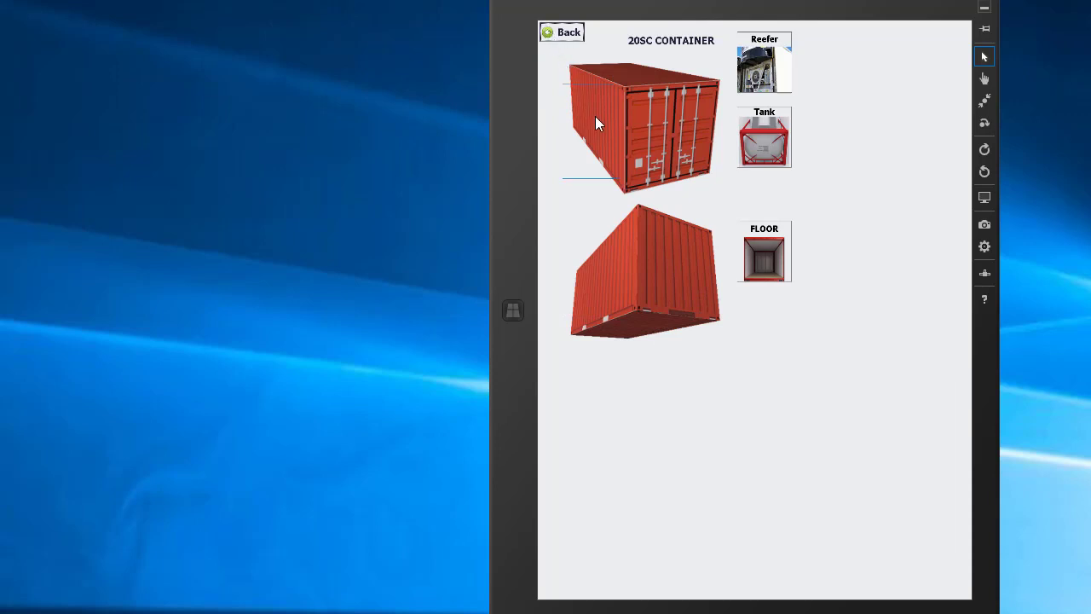
pyautogui.click(667, 142)
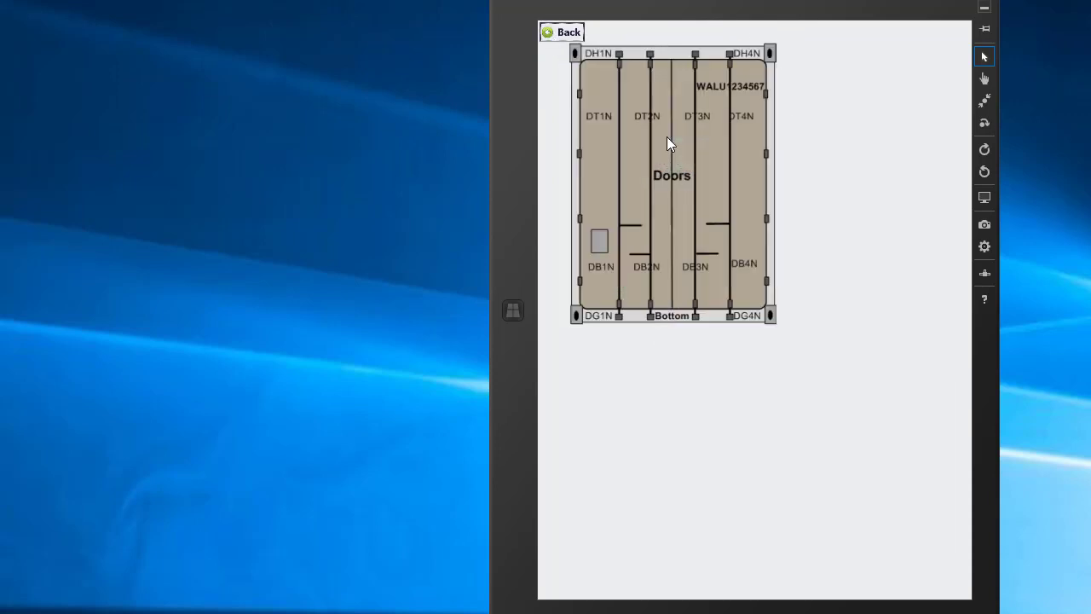
pyautogui.click(602, 120)
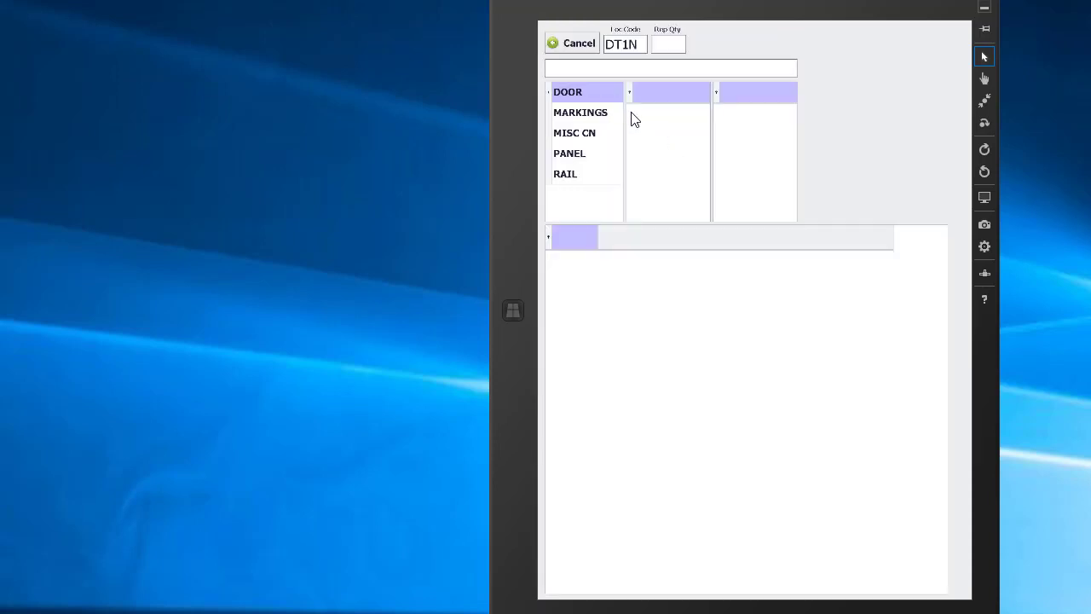
pyautogui.click(573, 99)
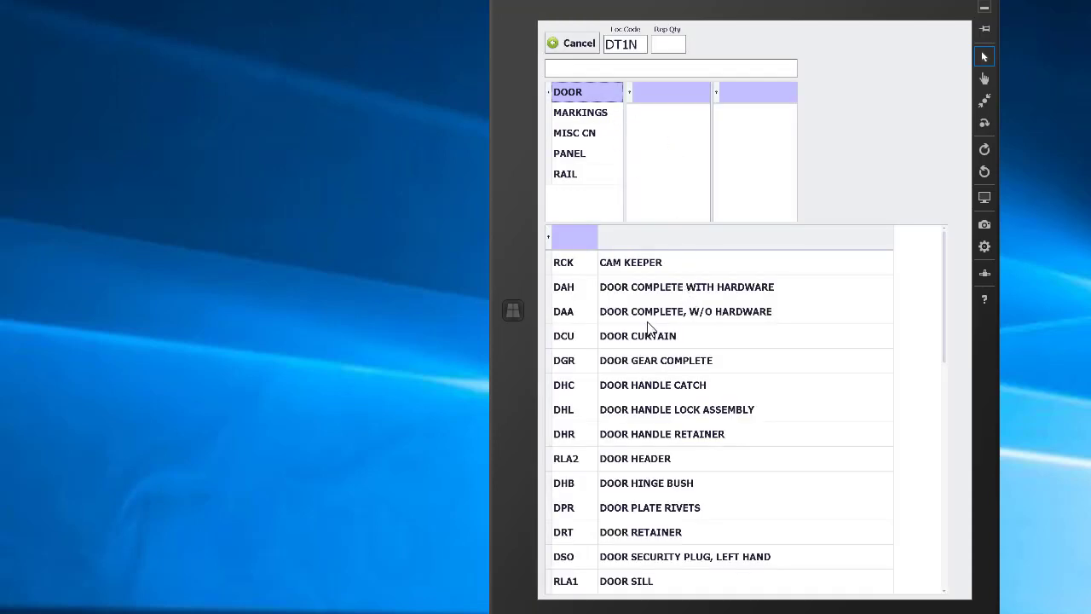
# Record the CAM KEEPER at DT1N with damage Bent and repair Install, and finish the damage entry
pyautogui.click(637, 264)
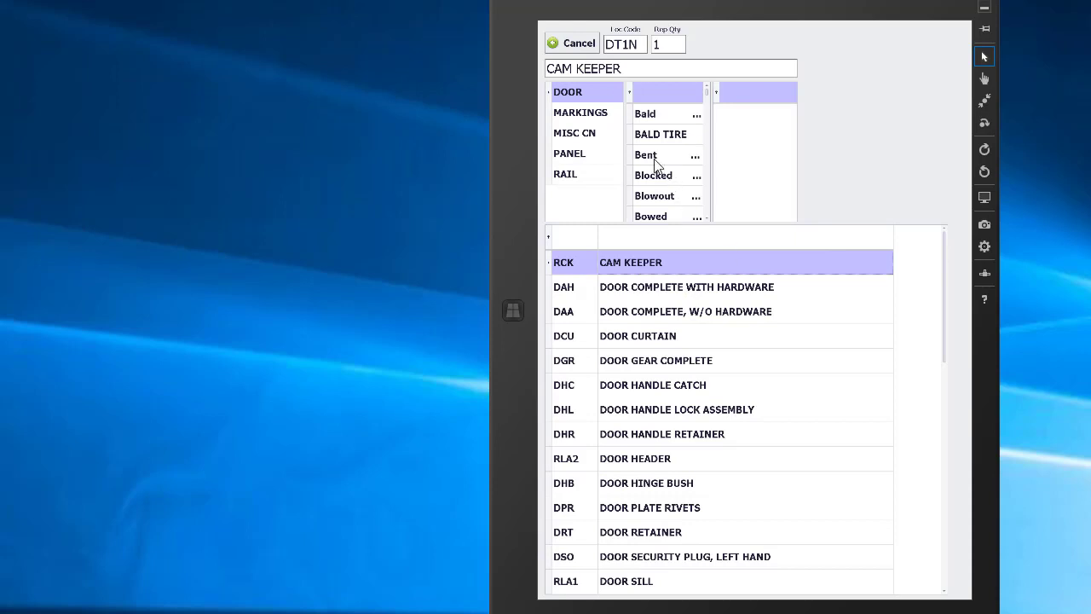
pyautogui.click(691, 155)
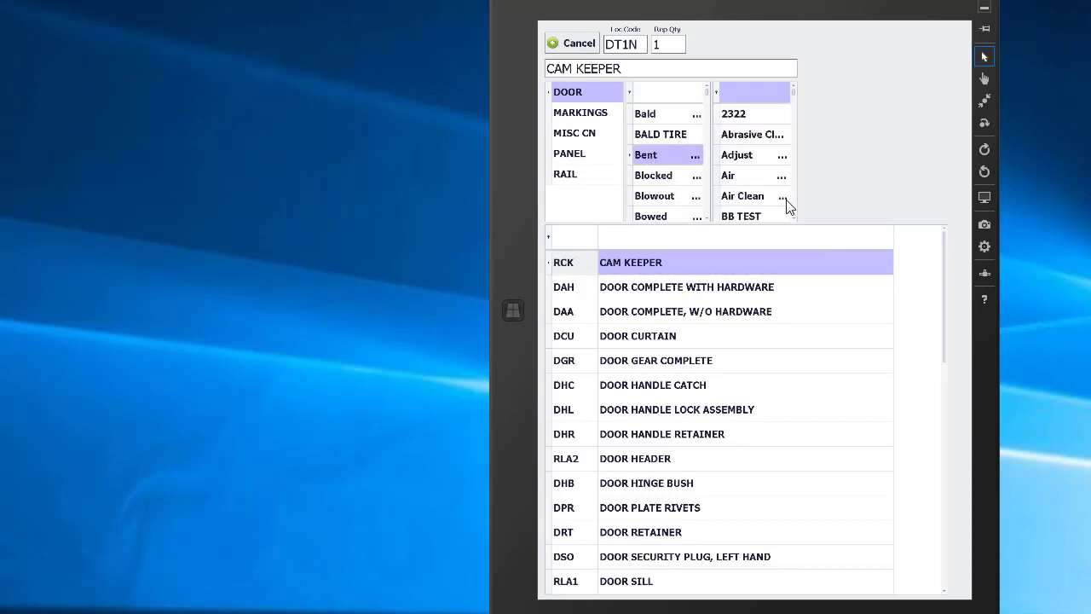
pyautogui.scroll(-5, 793, 206)
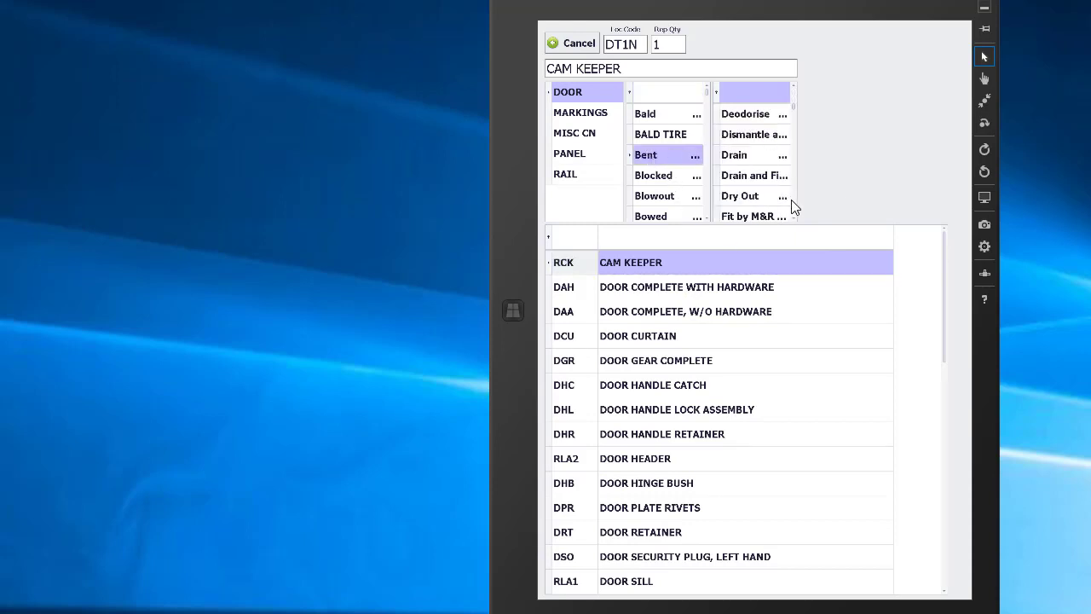
pyautogui.scroll(-5, 793, 206)
pyautogui.click(747, 177)
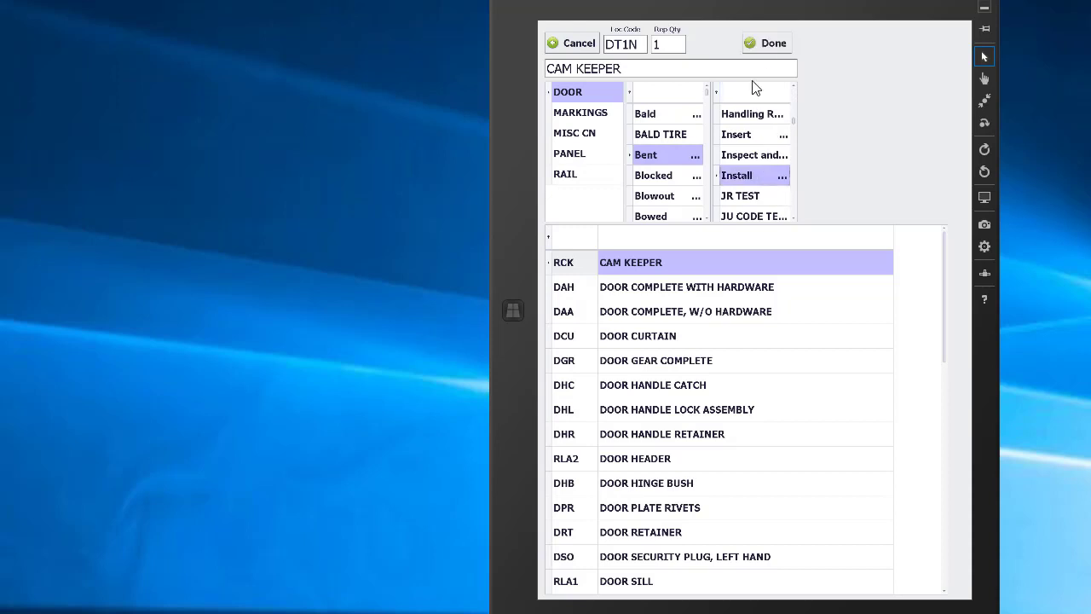
pyautogui.click(761, 43)
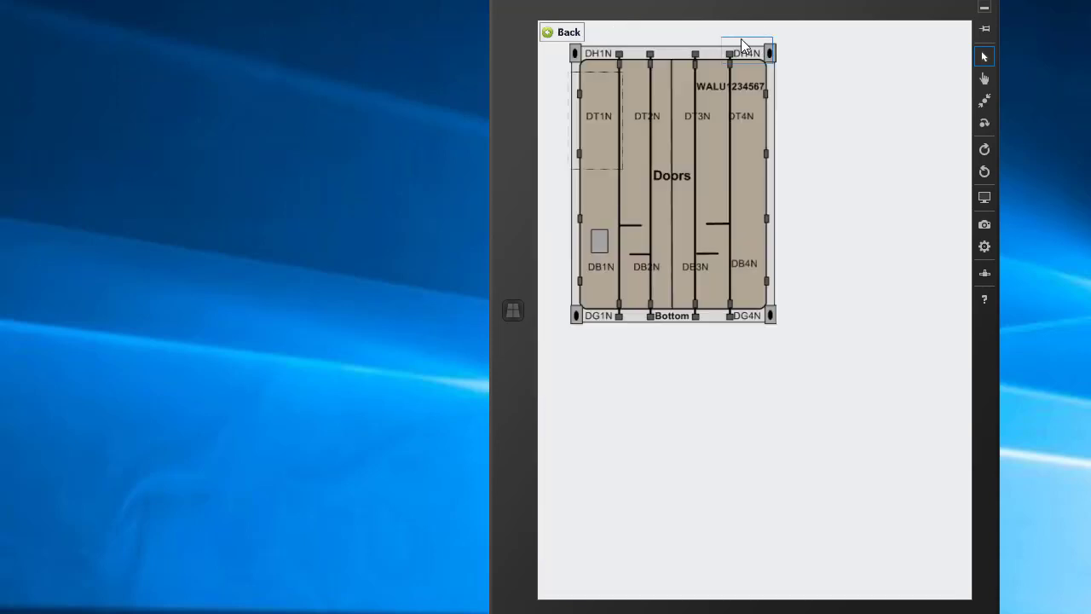
# Look at the container's floor damage diagram and return to the Gate In form
pyautogui.click(567, 37)
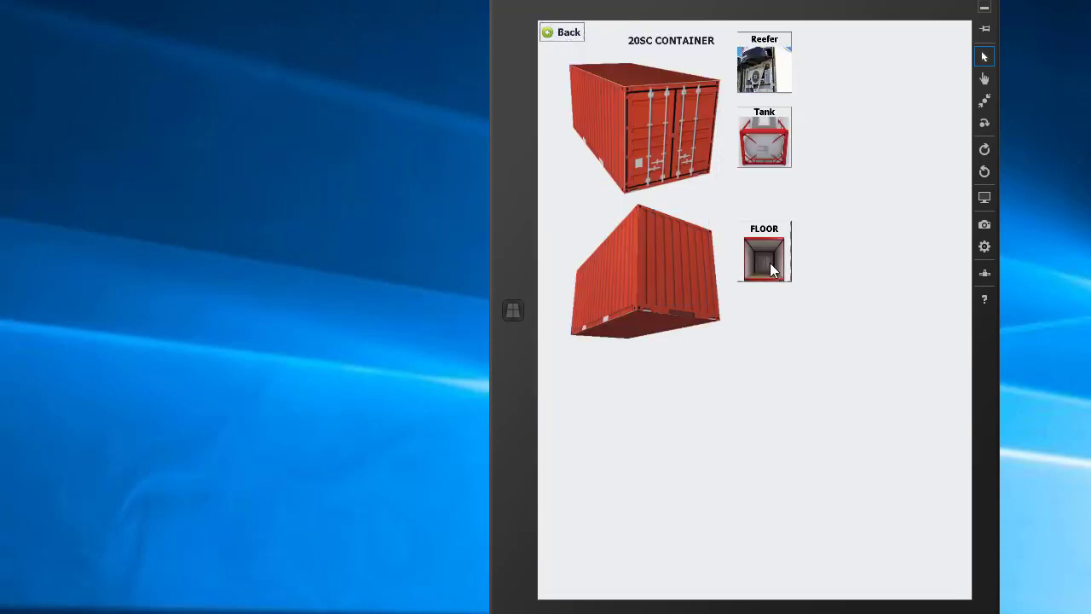
pyautogui.click(767, 260)
pyautogui.click(558, 35)
pyautogui.click(562, 36)
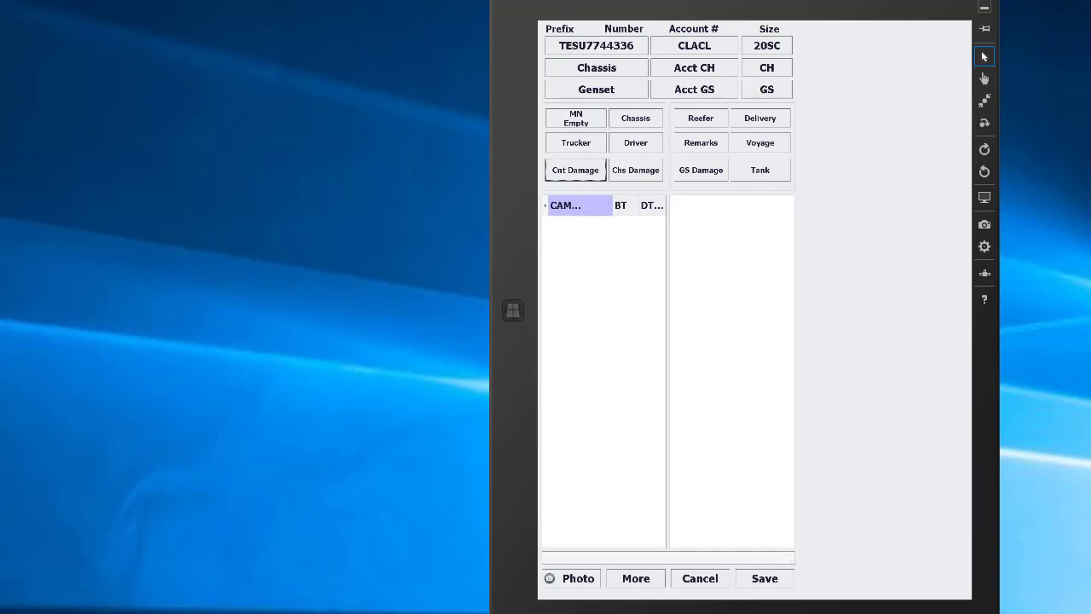
# Take a photo with the Logitech HD Webcam C310, save it to the container, and return to the Gate In form
pyautogui.click(576, 581)
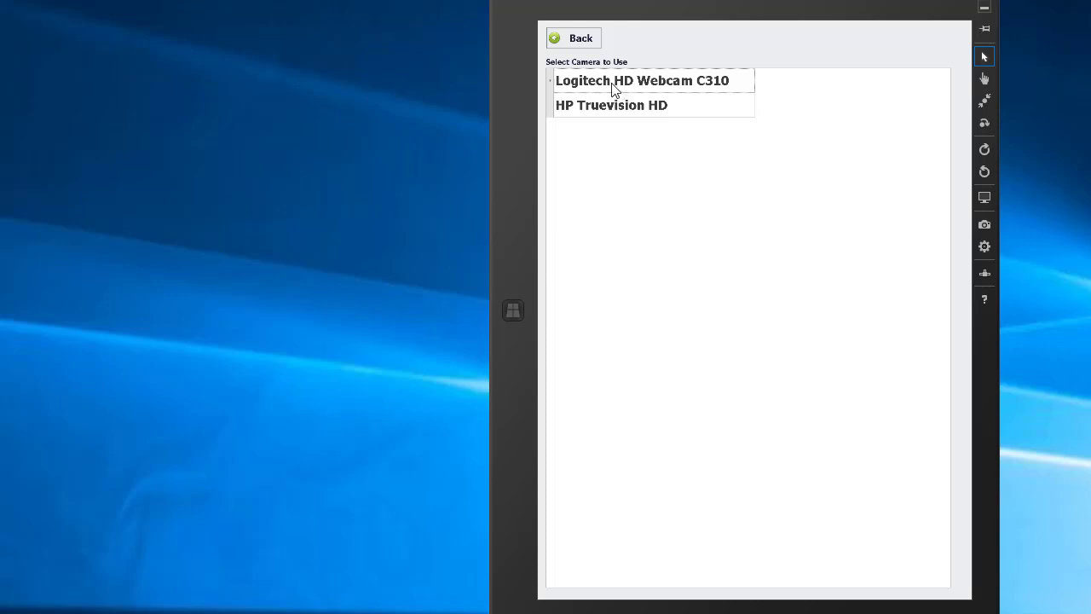
pyautogui.click(654, 84)
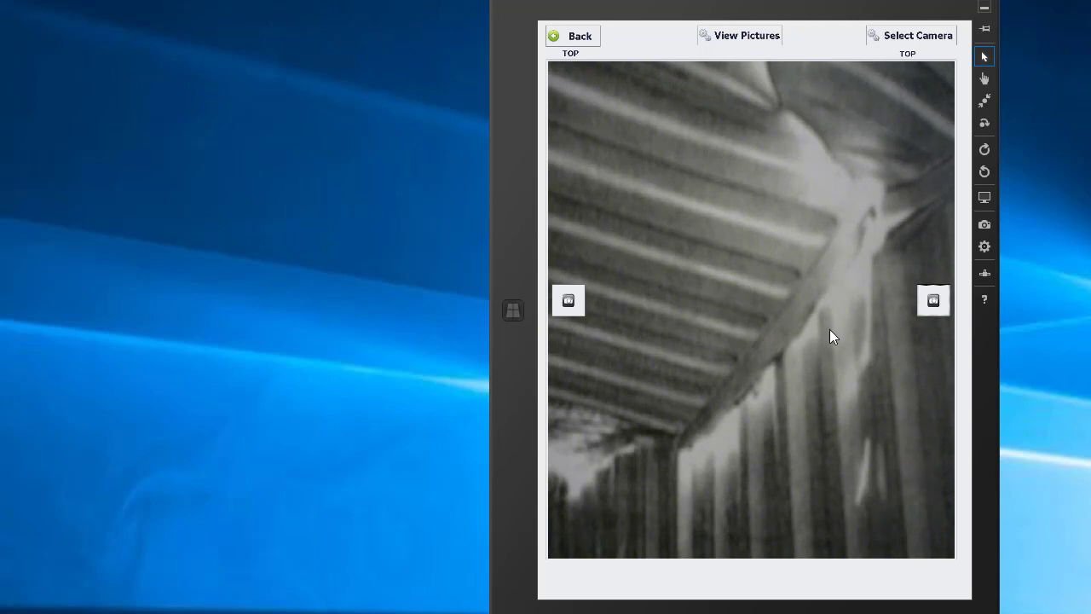
pyautogui.click(569, 302)
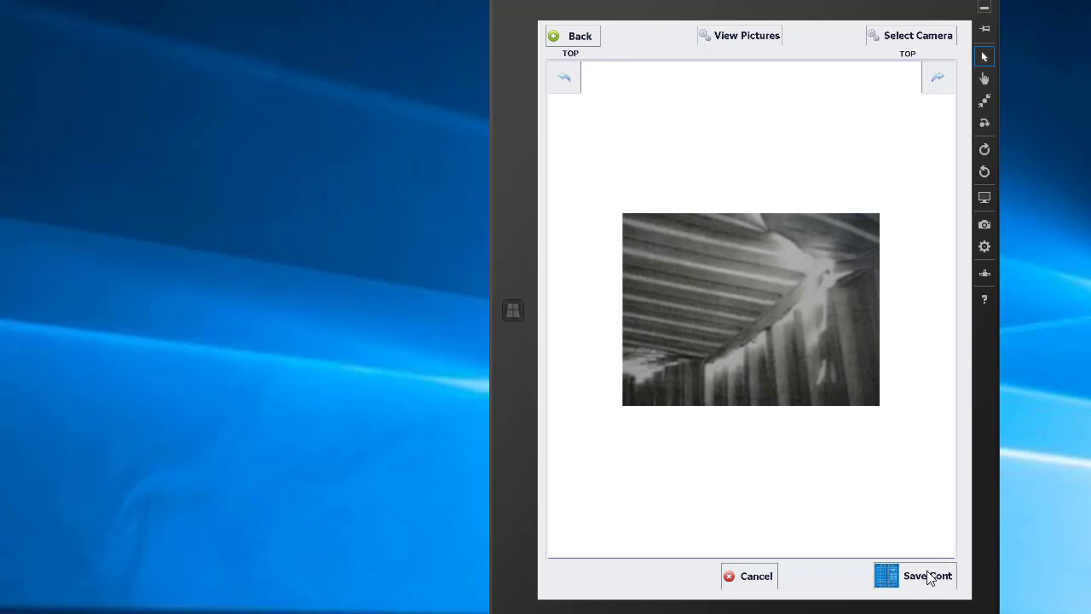
pyautogui.click(929, 578)
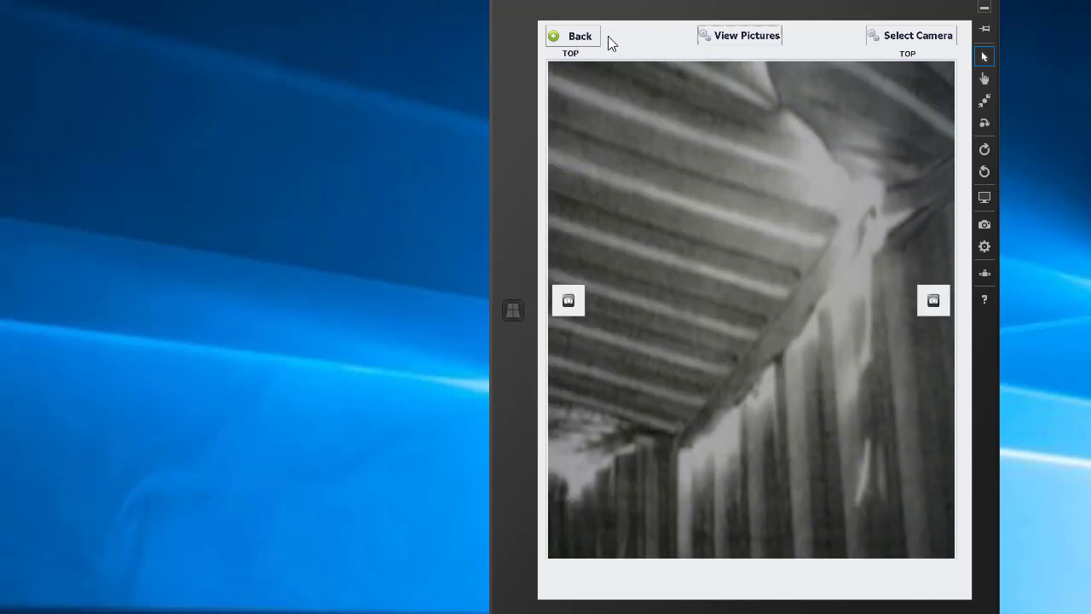
pyautogui.click(583, 37)
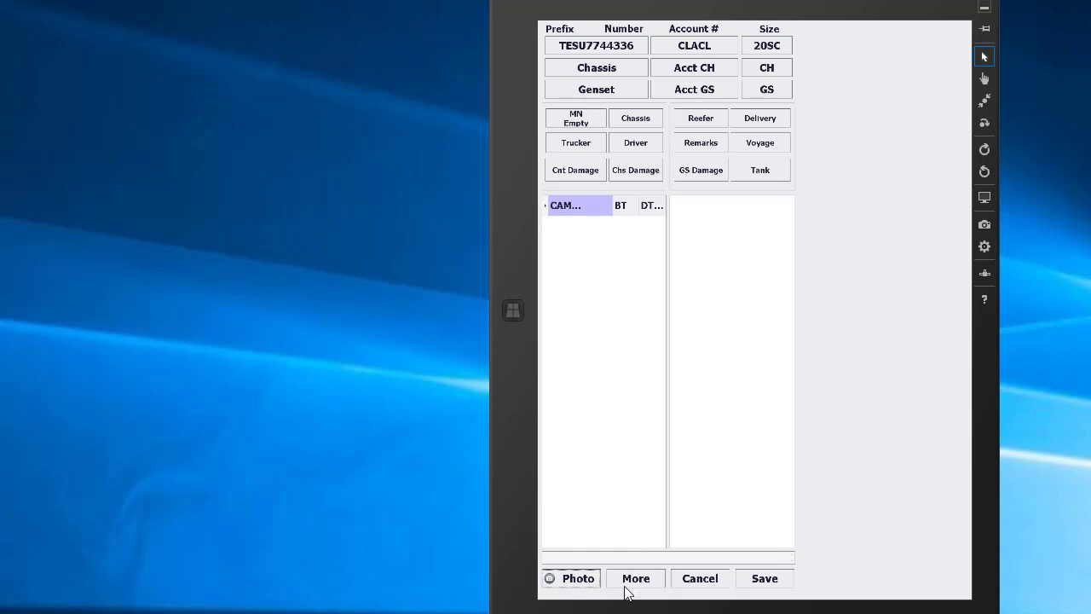
# View the picture saved for the container and return to the Gate In form
pyautogui.click(578, 579)
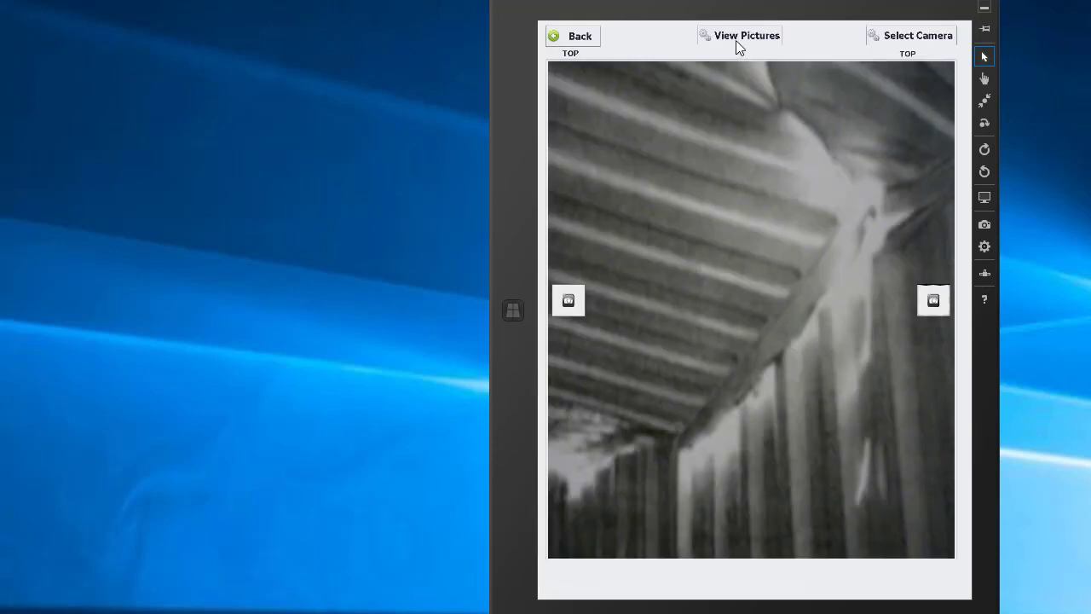
pyautogui.click(737, 39)
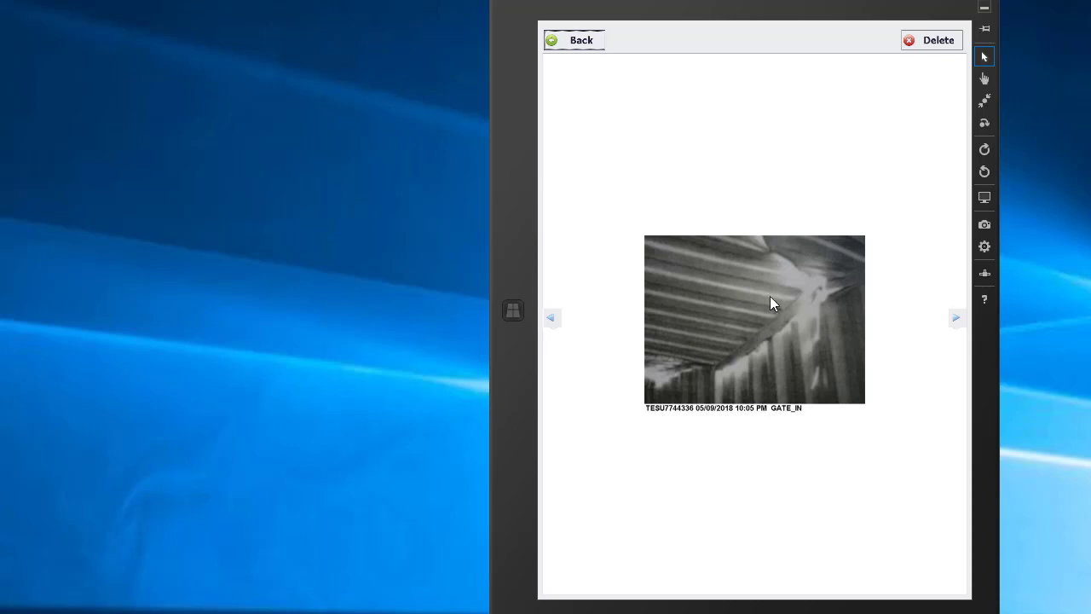
pyautogui.click(586, 40)
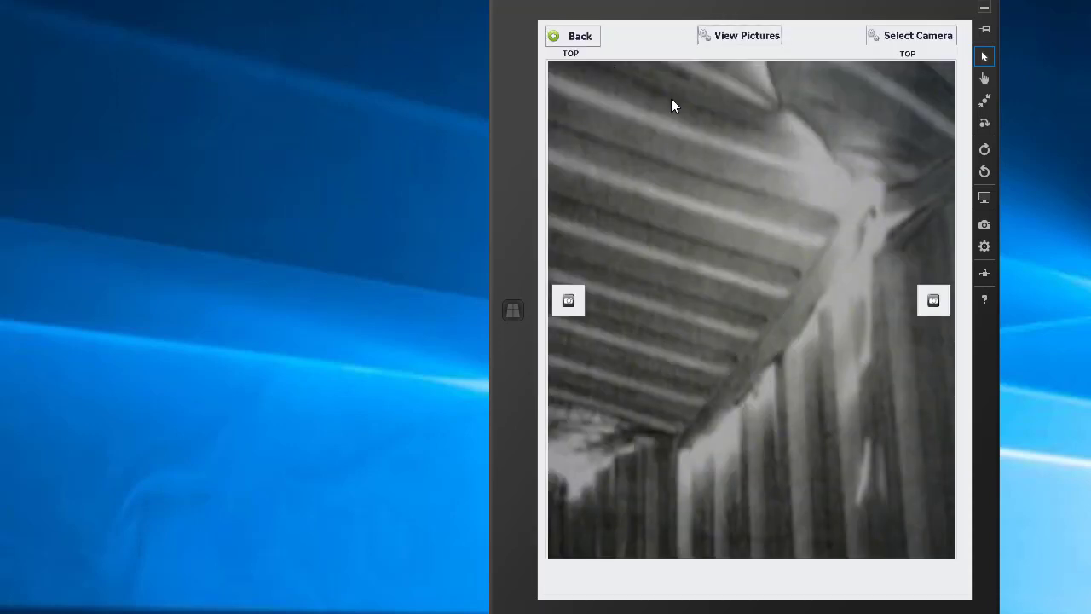
pyautogui.click(578, 41)
# Assign trucker AGX (AGXX) to the gate-in, and enter the driver's name and truck number 123
pyautogui.click(578, 144)
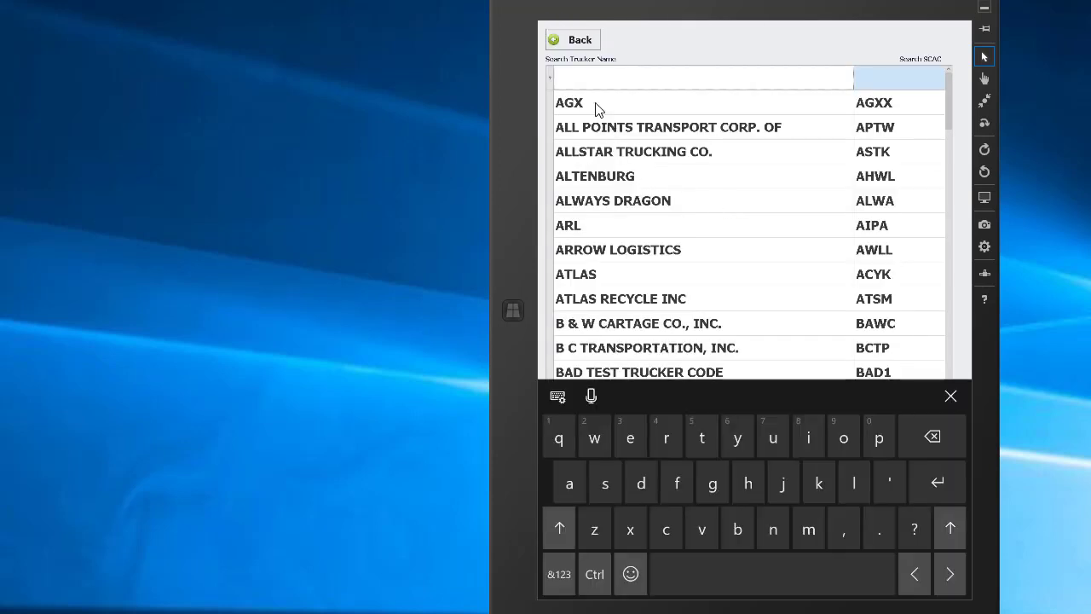
pyautogui.click(595, 102)
pyautogui.click(628, 139)
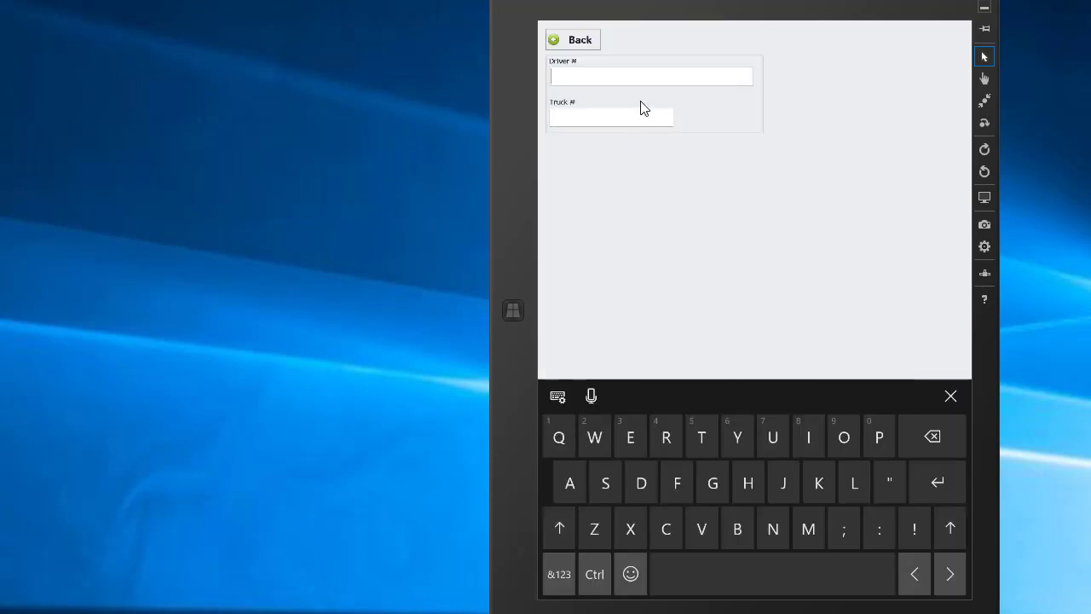
pyautogui.write('WALLY')
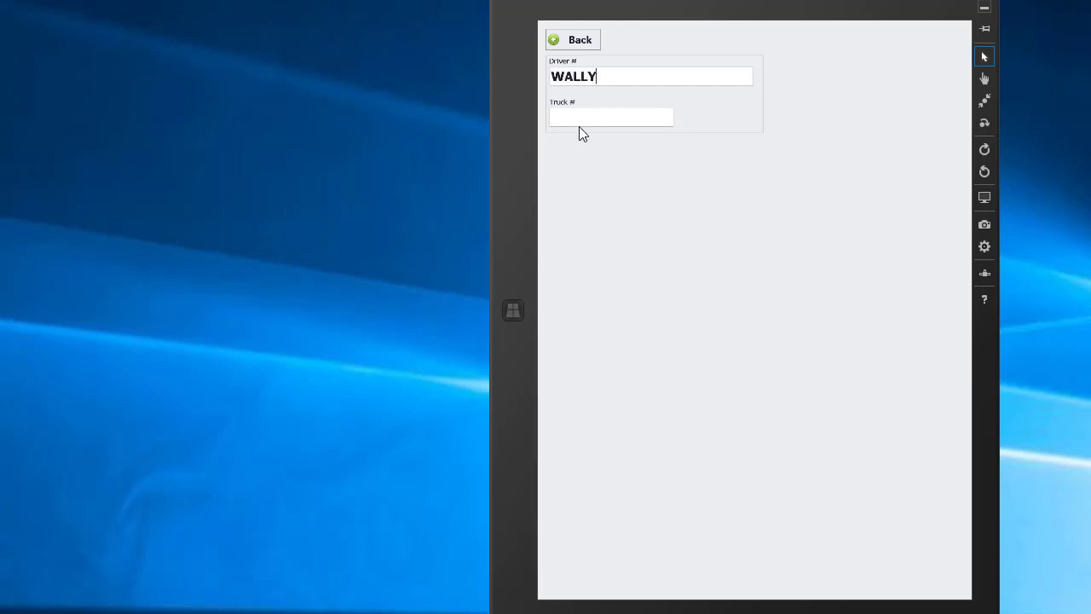
pyautogui.click(613, 116)
pyautogui.write('123')
pyautogui.click(580, 42)
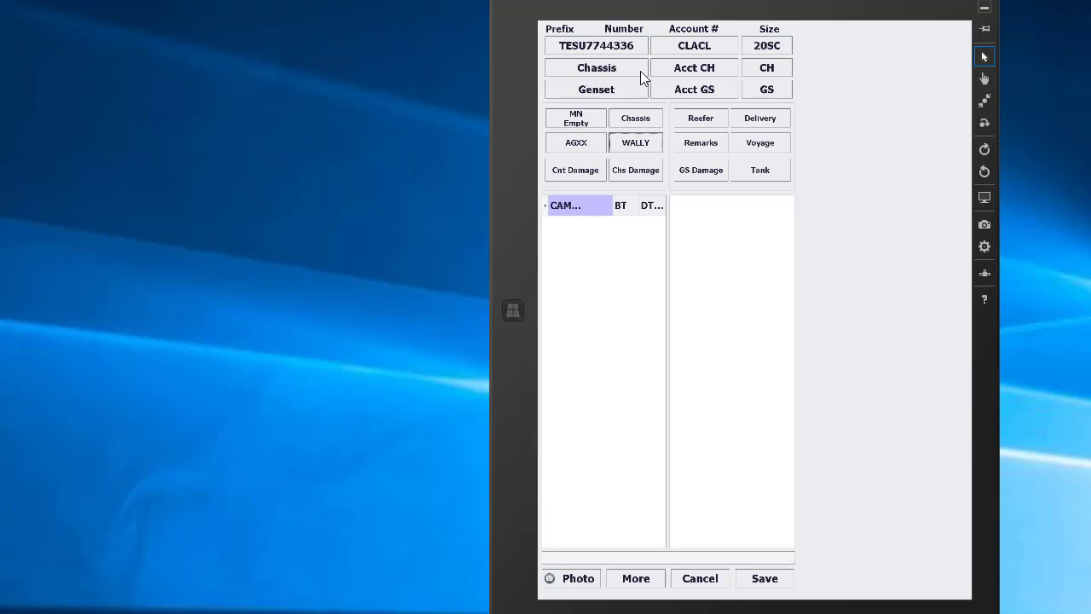
# Review the reefer form's fuel, vent, temperature and pre-trip fields, and return to the Gate In form
pyautogui.click(700, 119)
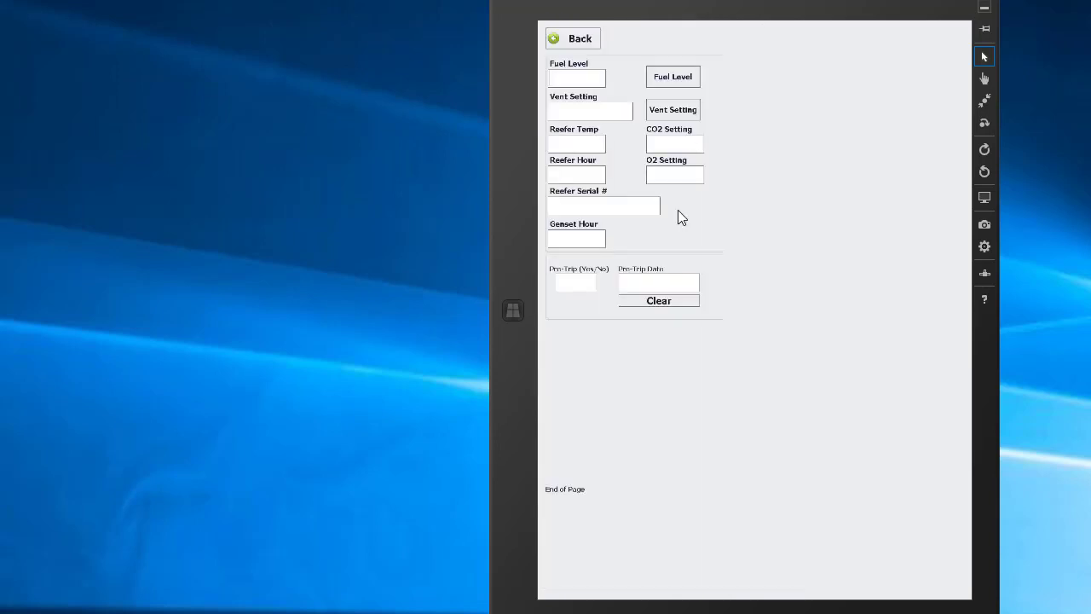
pyautogui.click(587, 44)
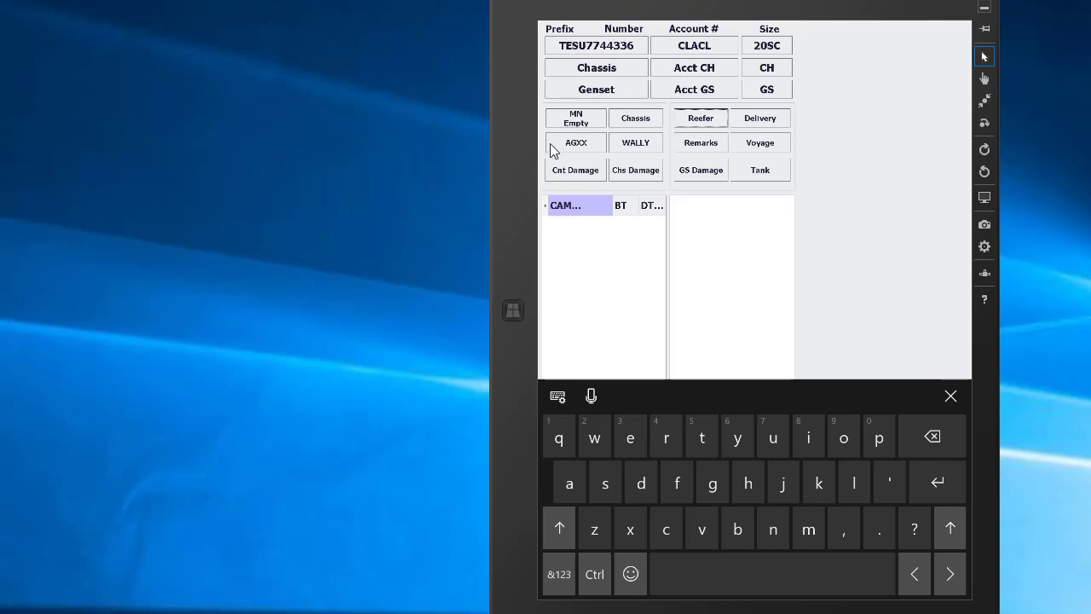
pyautogui.click(948, 397)
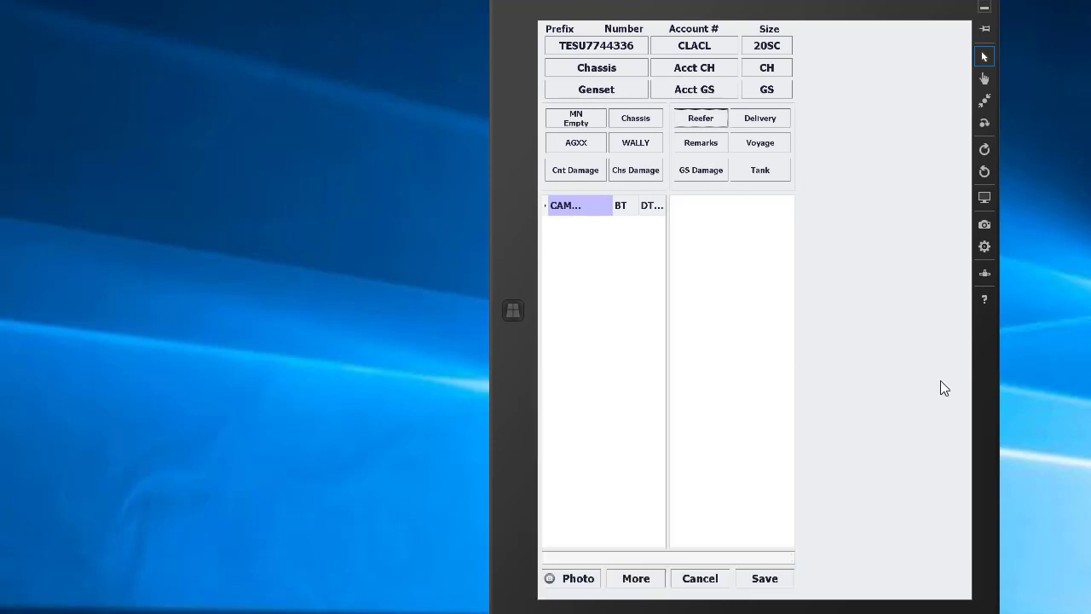
# Sign the Gate In Interchange with a freehand signature, save the gate-in, and return to the gate options
pyautogui.click(765, 580)
pyautogui.moveTo(692, 523); pyautogui.dragTo(848, 527)
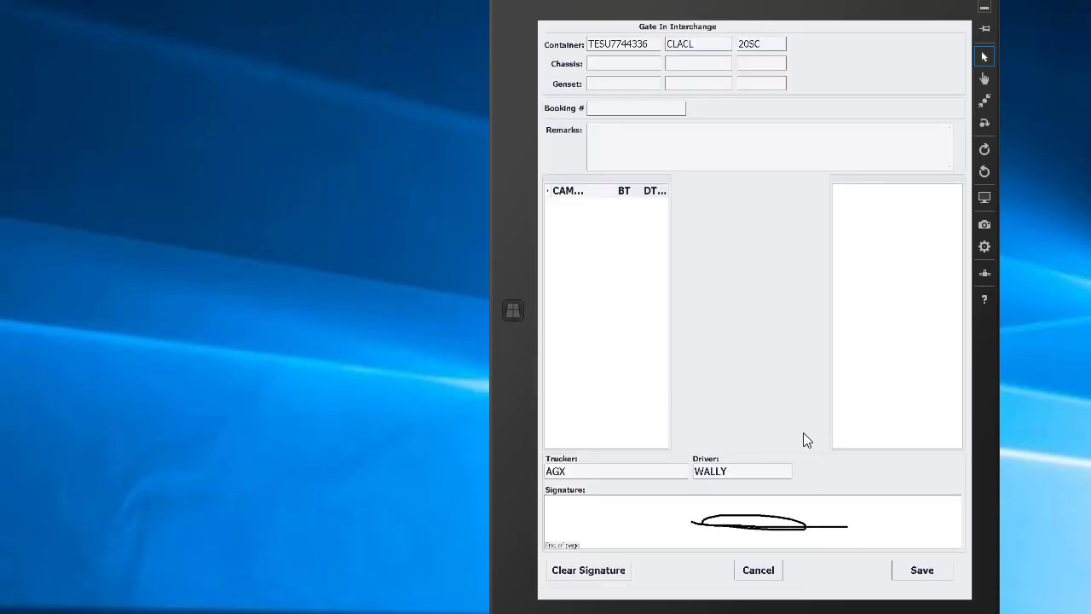
pyautogui.click(923, 577)
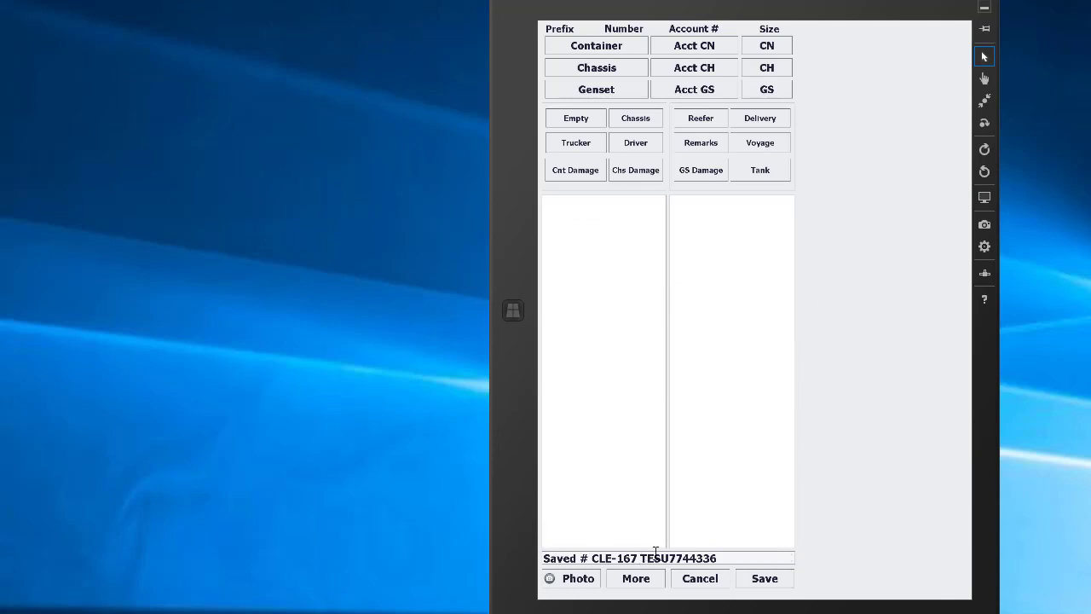
pyautogui.moveTo(640, 558); pyautogui.dragTo(733, 558)
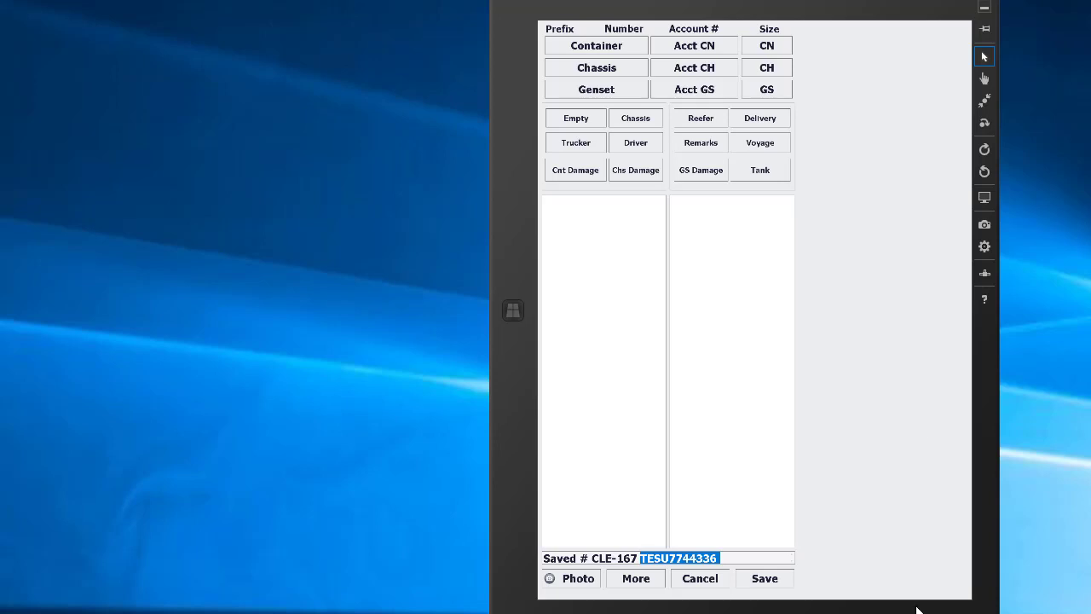
pyautogui.click(708, 584)
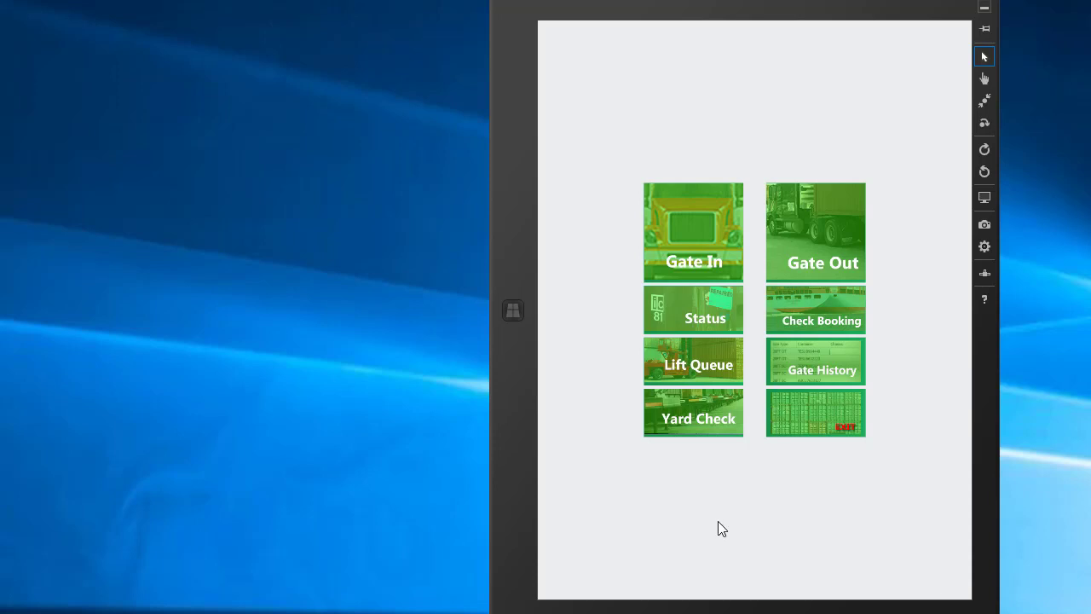
# Review the Lift Queue and the details of container ACLU6298334, and return to the tablet's main menu
pyautogui.click(708, 366)
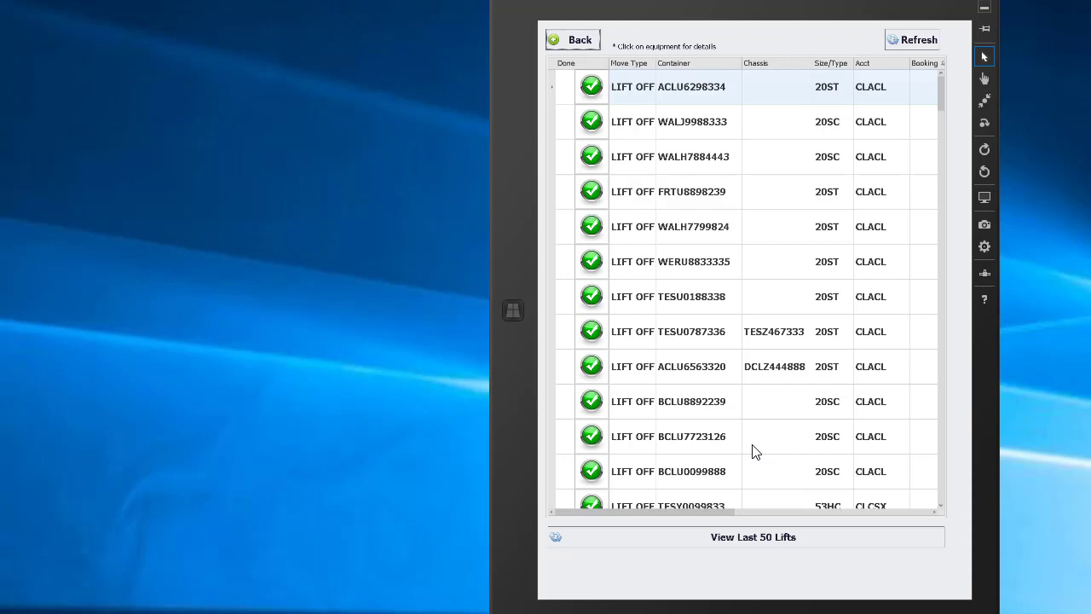
pyautogui.click(707, 98)
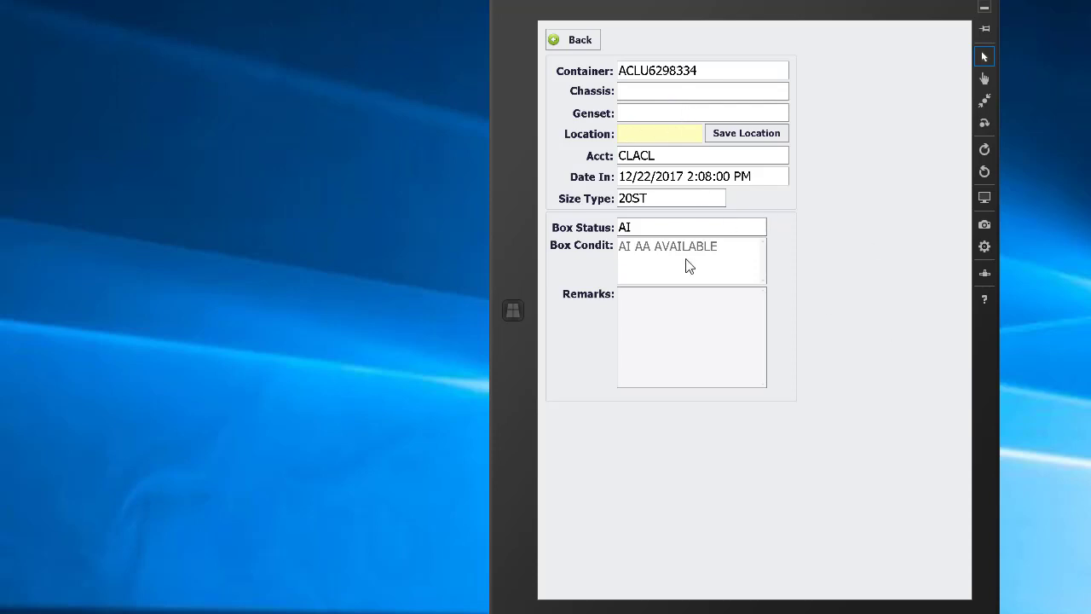
pyautogui.click(579, 41)
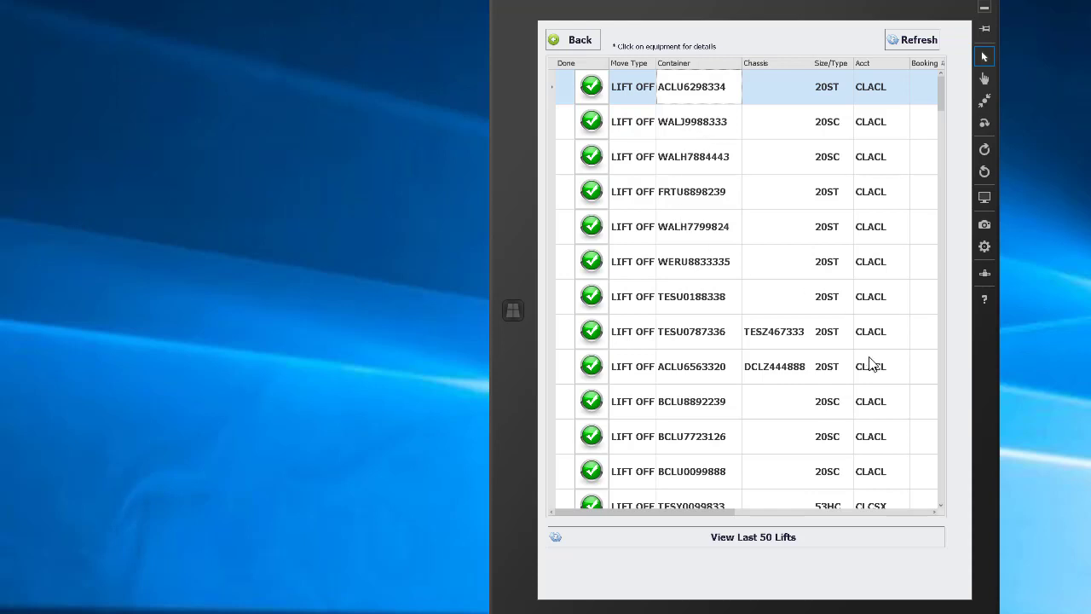
pyautogui.click(571, 42)
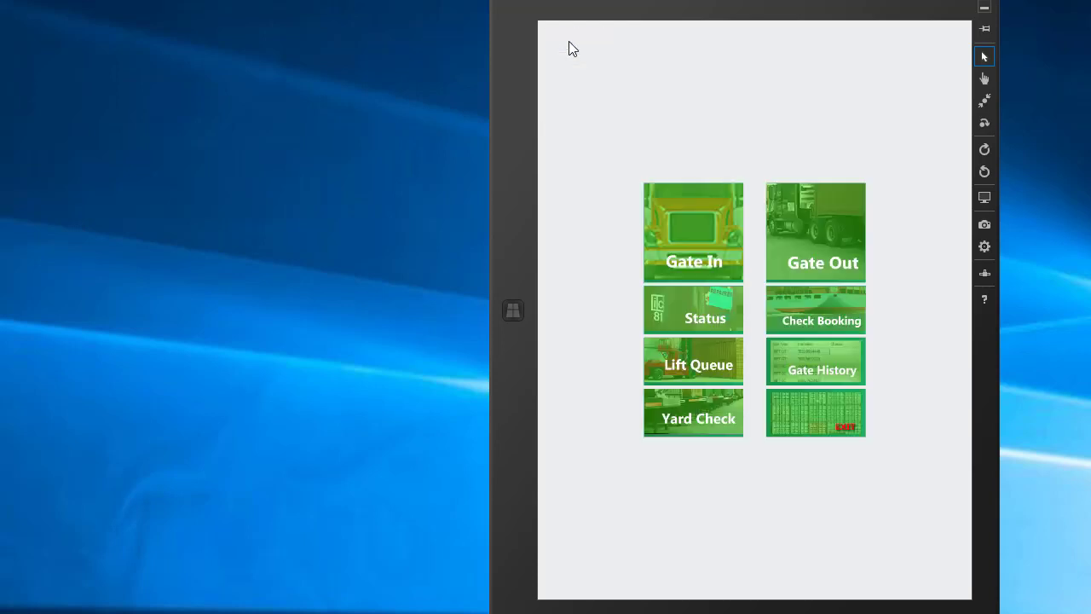
pyautogui.click(840, 401)
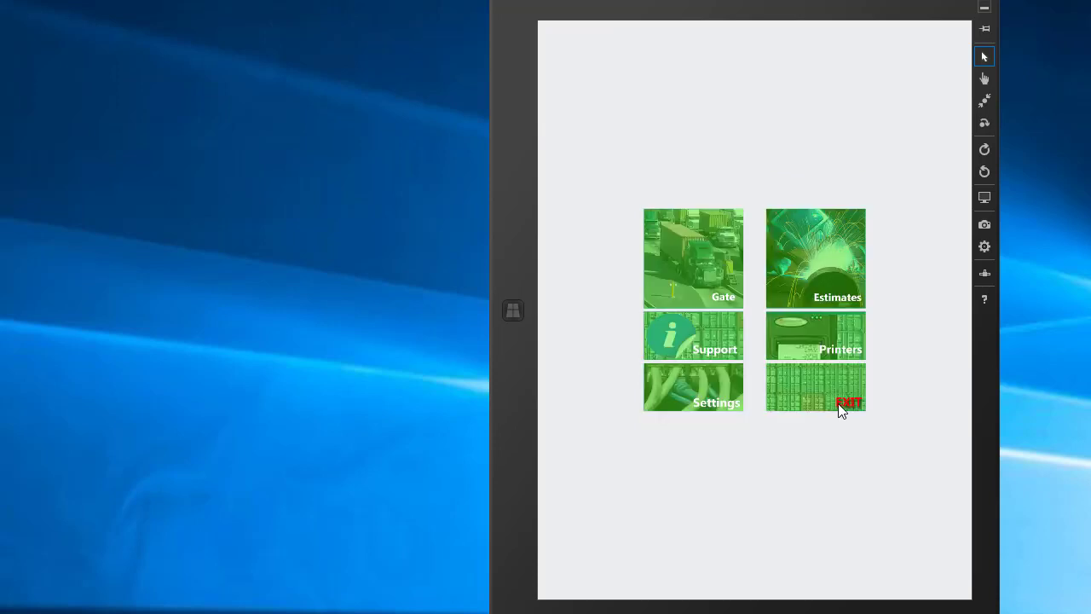
# Open the estimate for container TESU7744336 from the tablet's Invoice Estimate Center, and go through its header and equipment pages to the line items
pyautogui.click(827, 271)
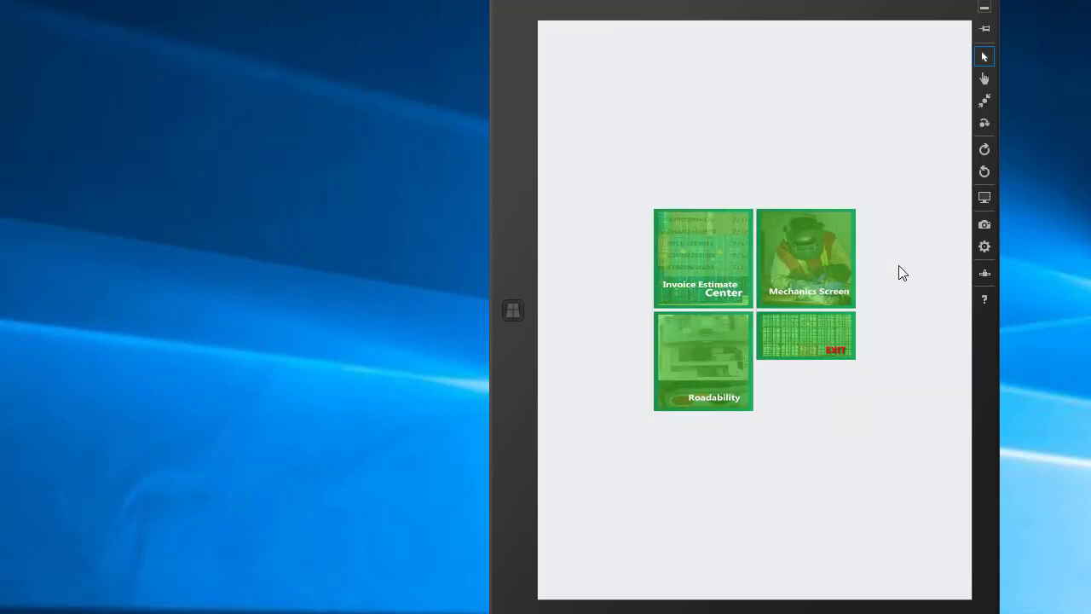
pyautogui.click(714, 267)
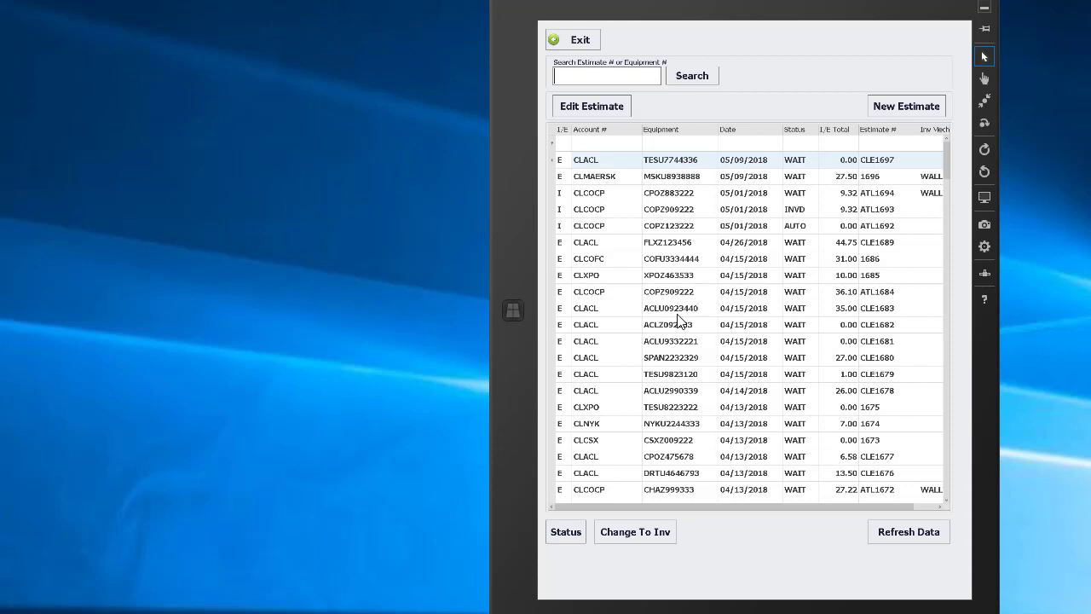
pyautogui.click(592, 162)
pyautogui.click(564, 109)
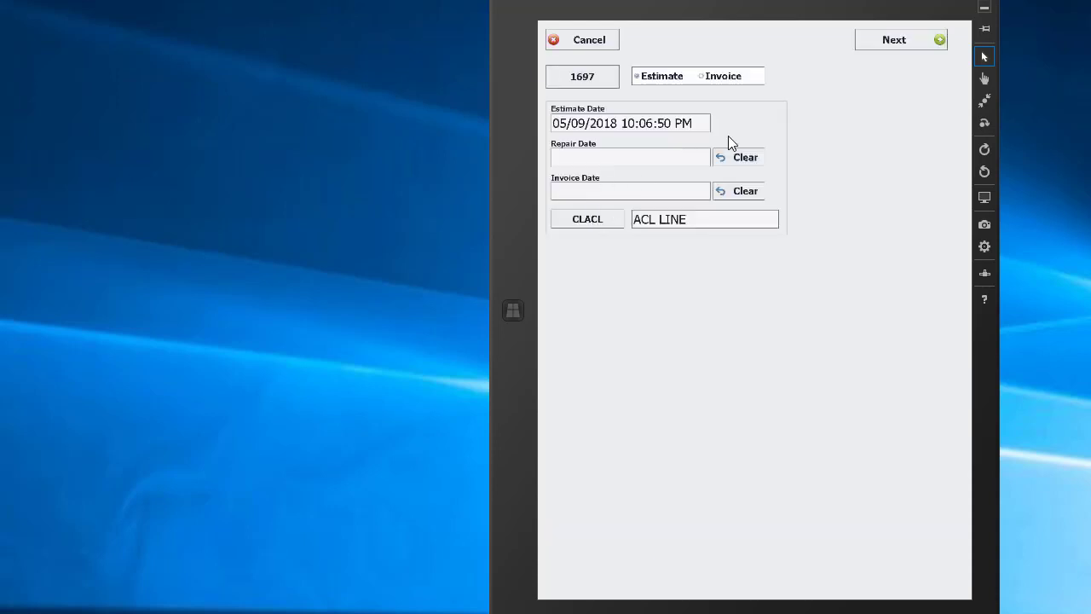
pyautogui.click(893, 45)
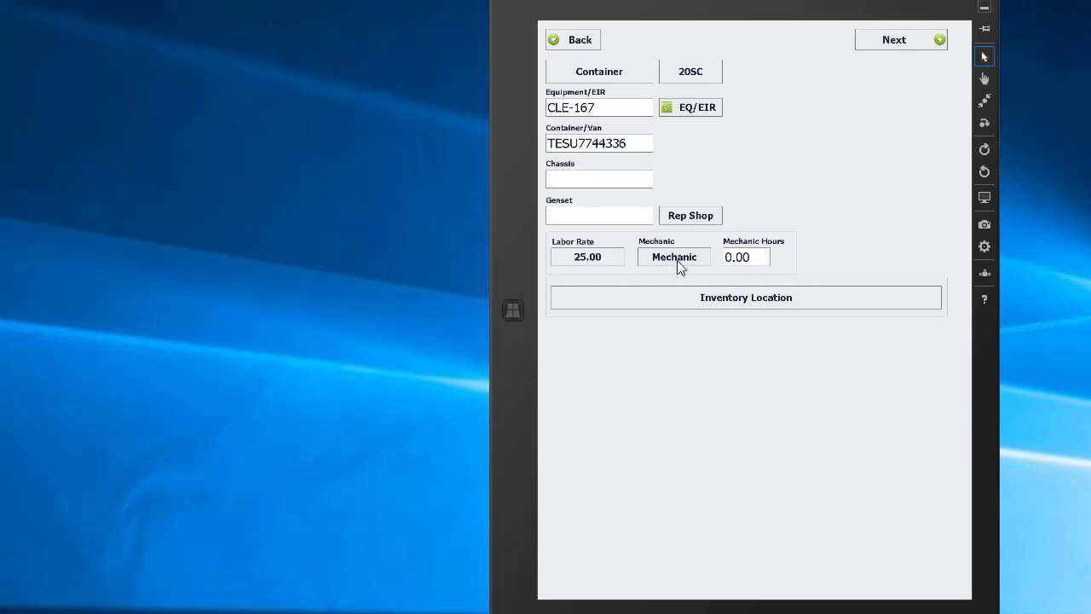
pyautogui.click(898, 40)
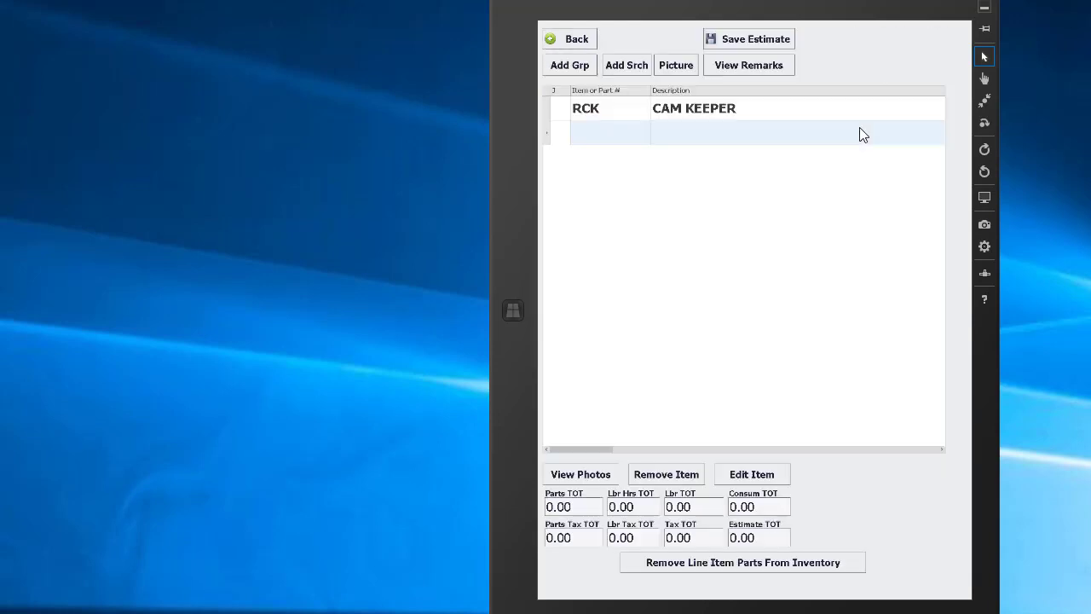
# Review the CAM KEEPER line item's repair details and the CEDEX component code list, and return to the estimate's line items
pyautogui.click(706, 114)
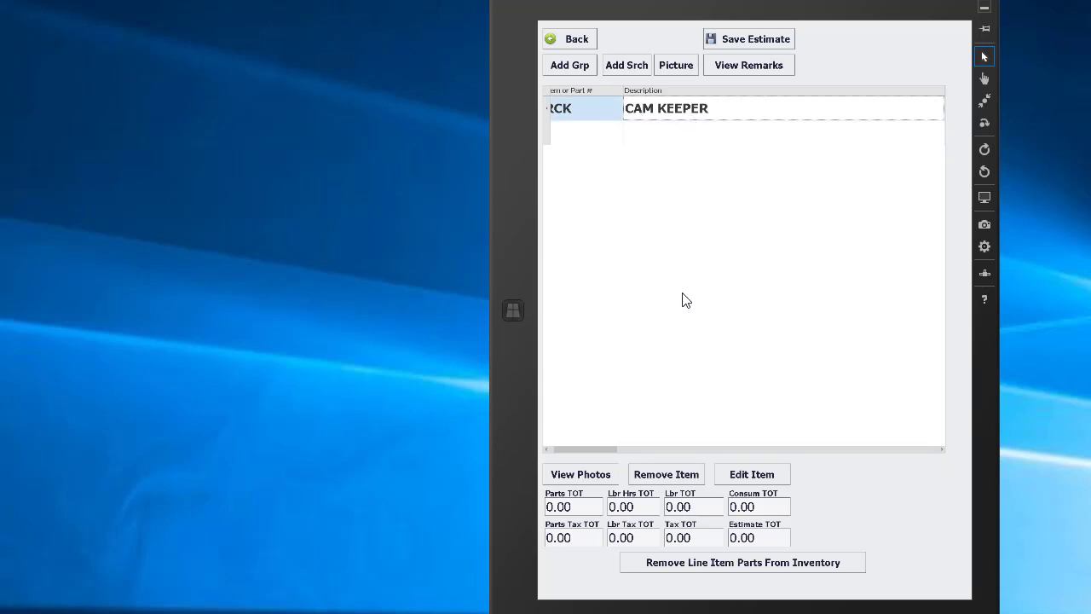
pyautogui.click(752, 474)
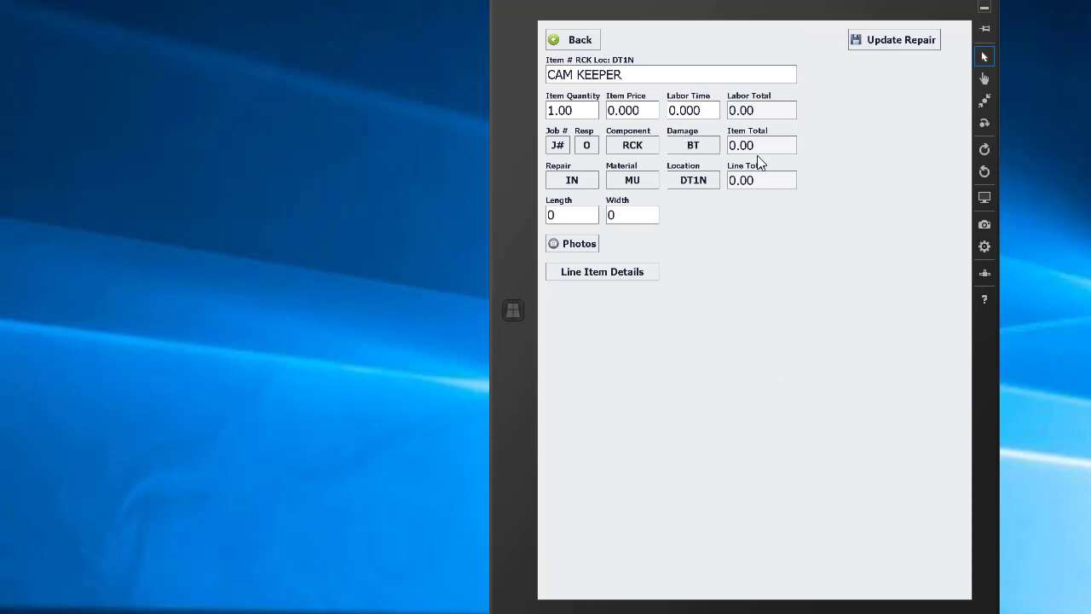
pyautogui.click(631, 147)
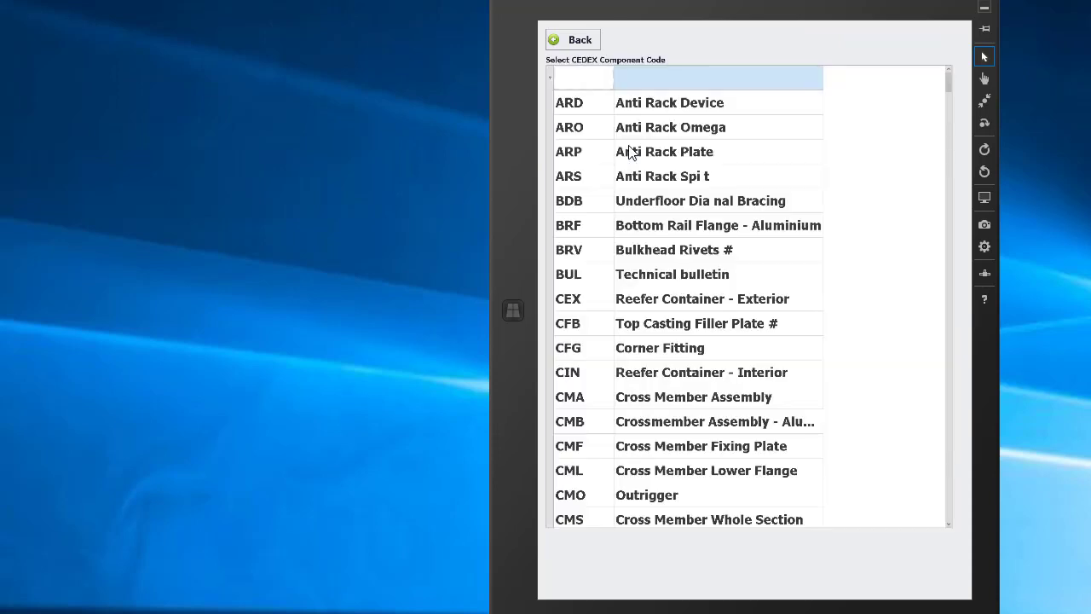
pyautogui.click(578, 41)
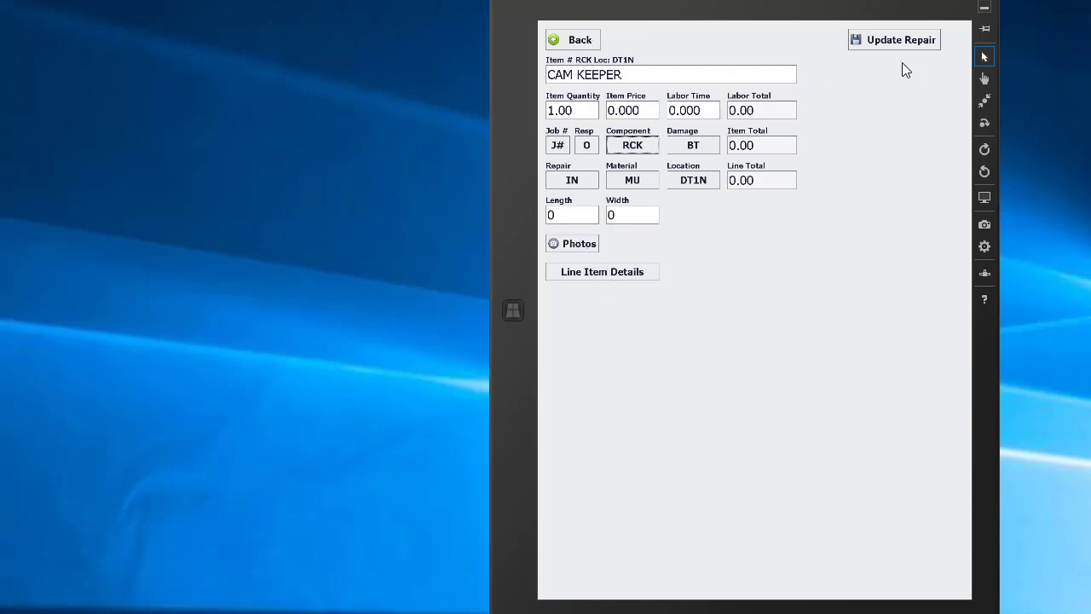
pyautogui.click(564, 40)
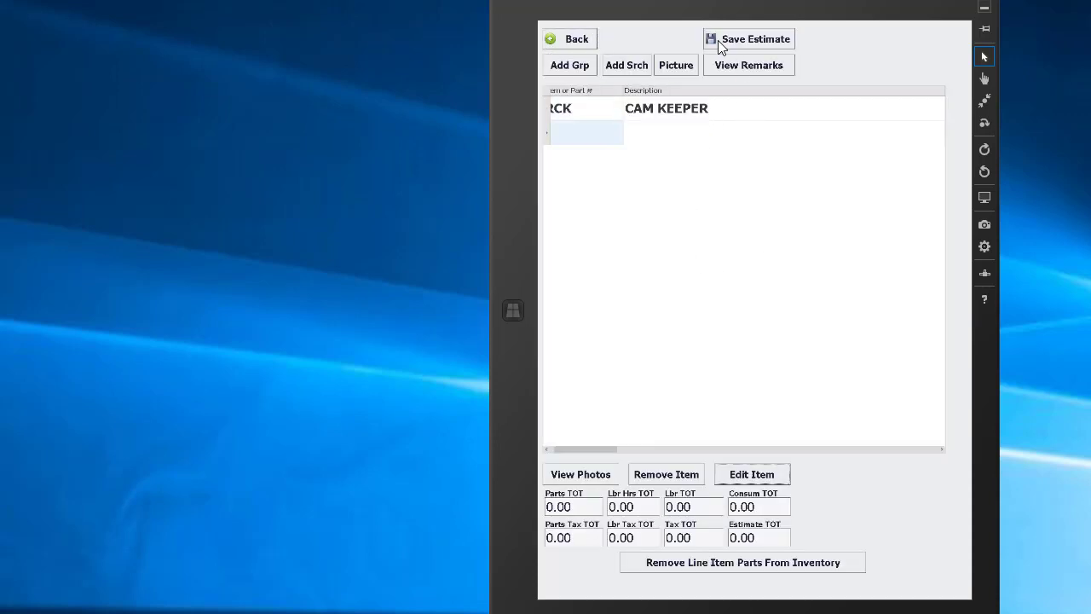
# Back out of the estimate without saving, and exit the Invoice Estimate Center's list
pyautogui.click(587, 41)
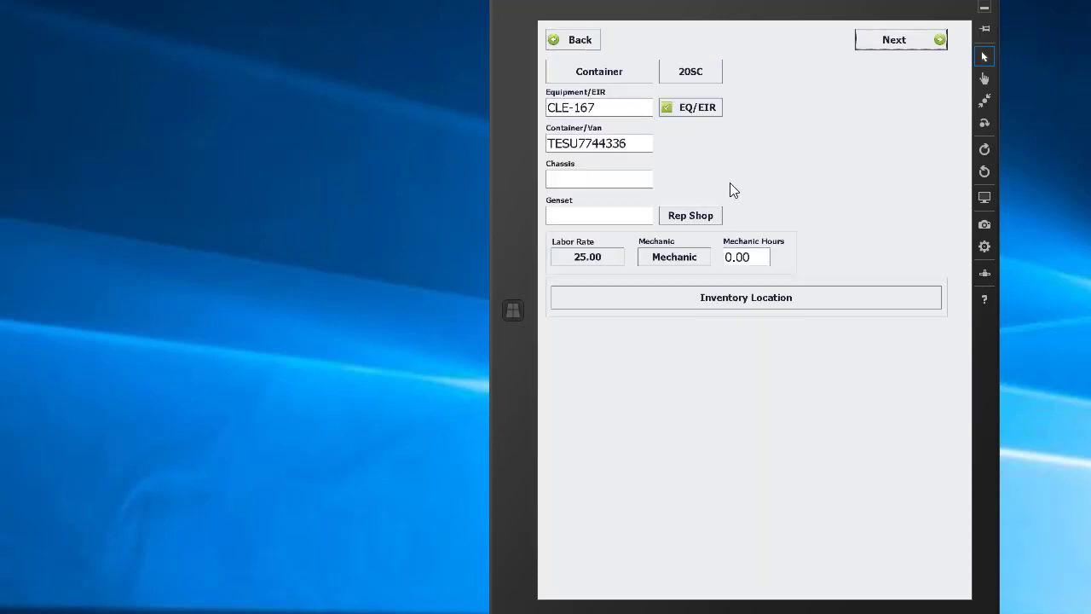
pyautogui.click(579, 41)
pyautogui.click(579, 44)
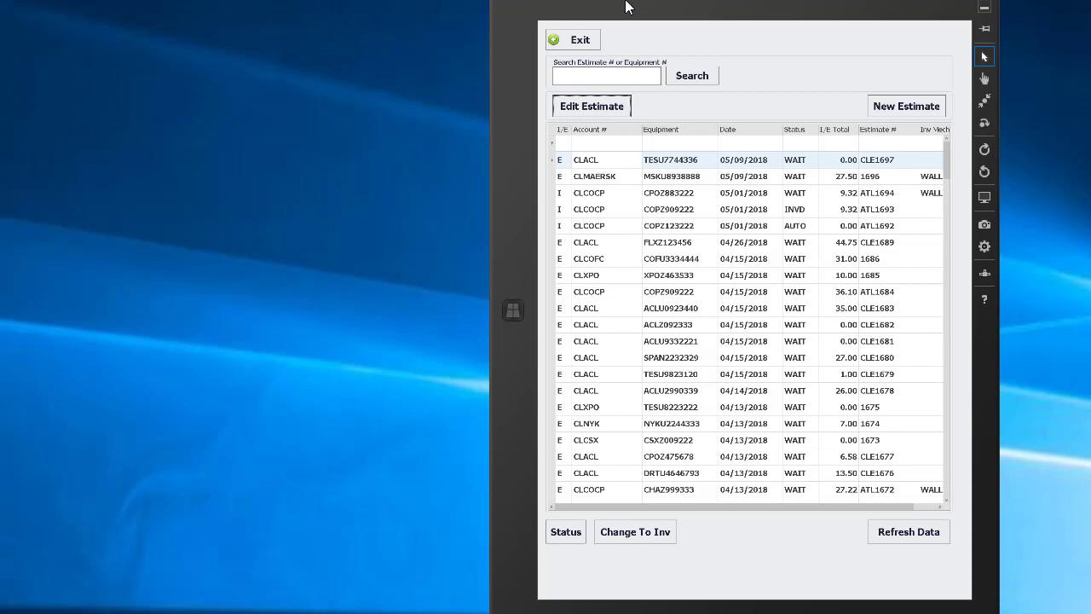
pyautogui.click(573, 43)
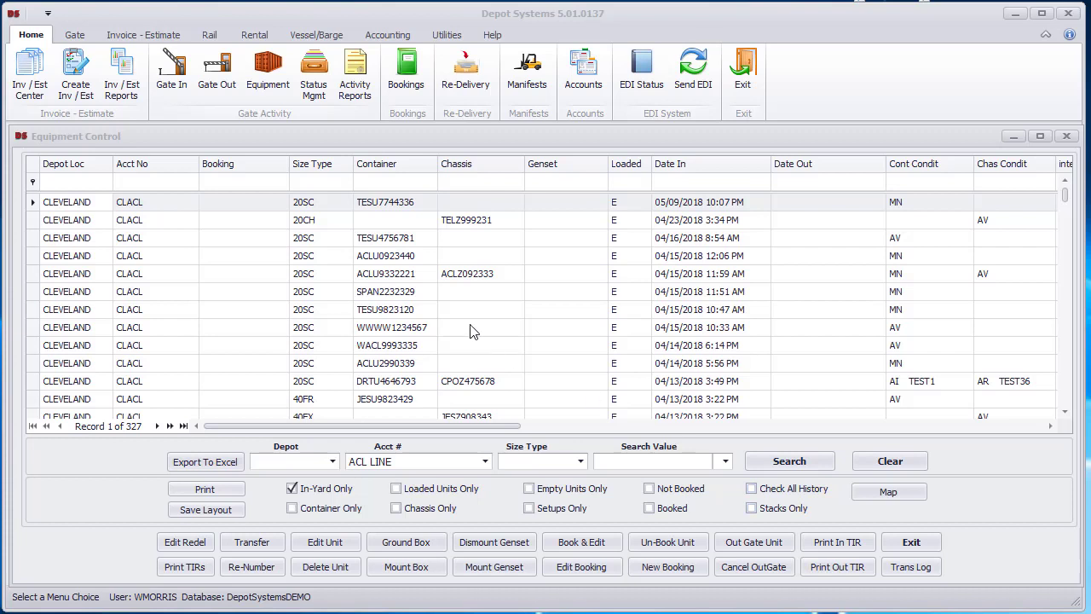
# In desktop Depot Systems, open the unit record of container TESU7744336 from Equipment Control, review its damage details, and close them
pyautogui.click(411, 207)
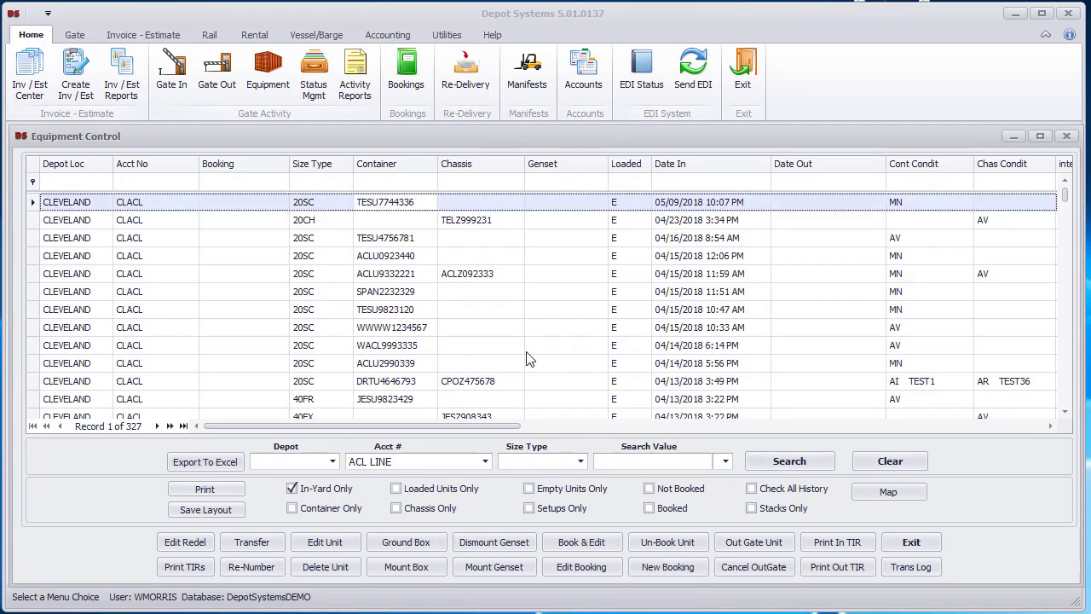
pyautogui.doubleClick(376, 209)
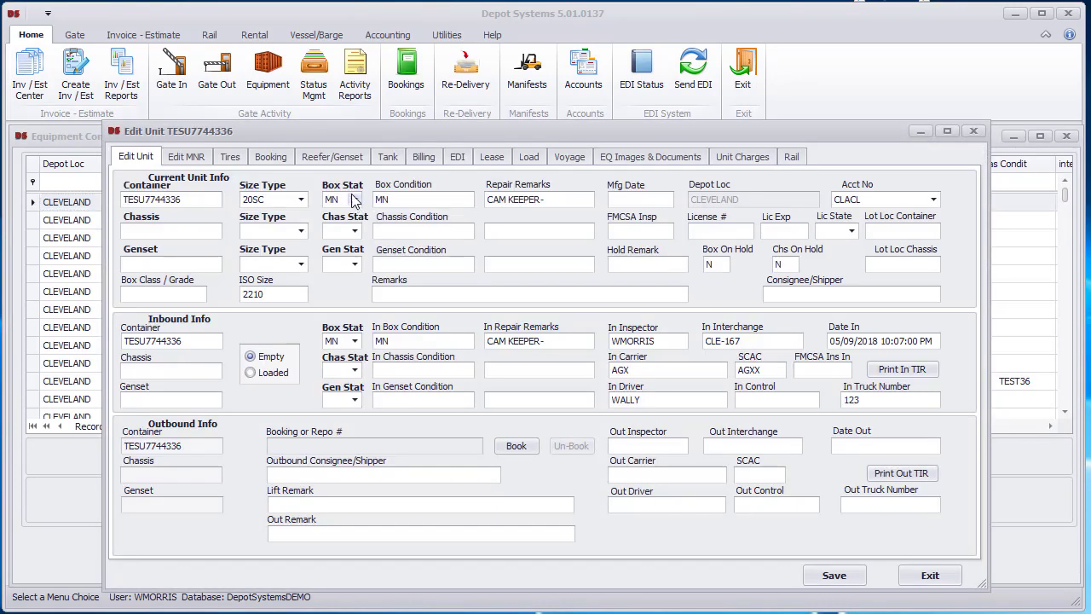
pyautogui.doubleClick(536, 204)
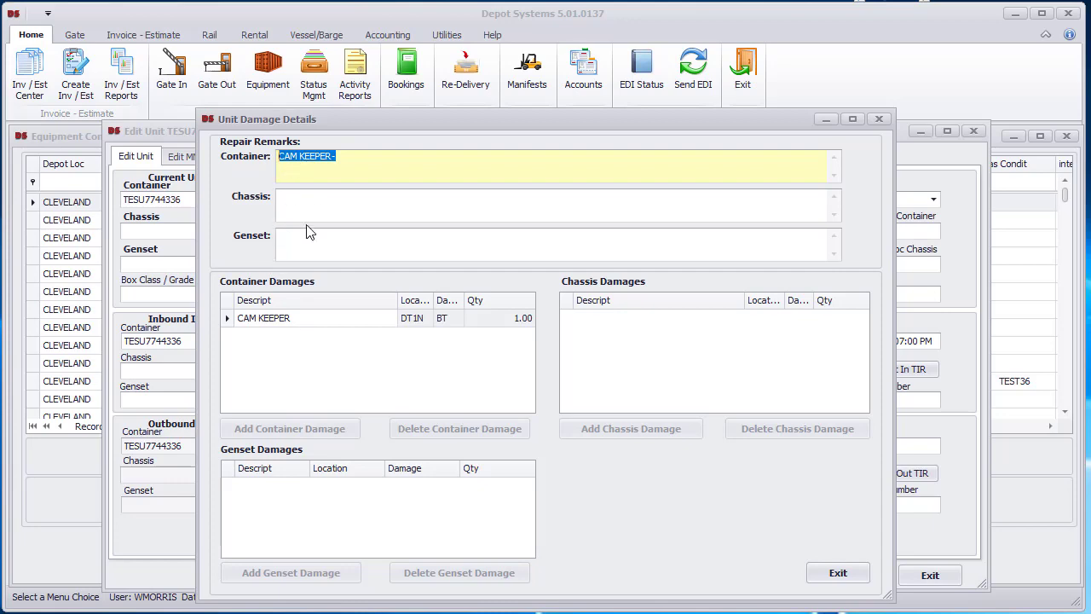
pyautogui.click(835, 574)
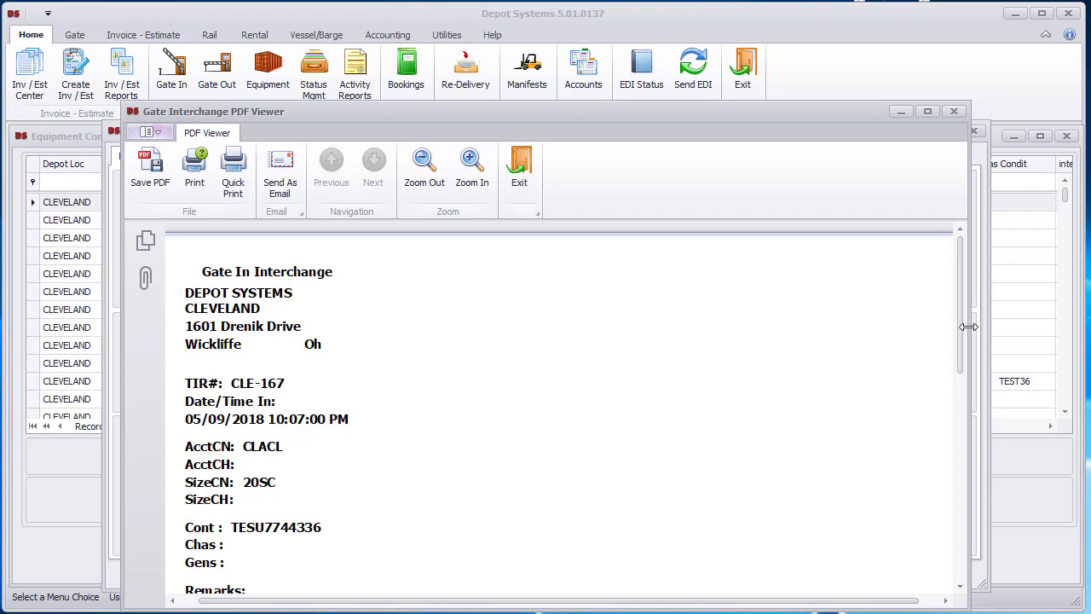
# Review the unit's Gate In Interchange PDF down to the driver's signature, and close the PDF viewer
pyautogui.moveTo(954, 331)
pyautogui.mouseDown()
pyautogui.moveTo(949, 419)
pyautogui.moveTo(963, 494)
pyautogui.mouseUp()
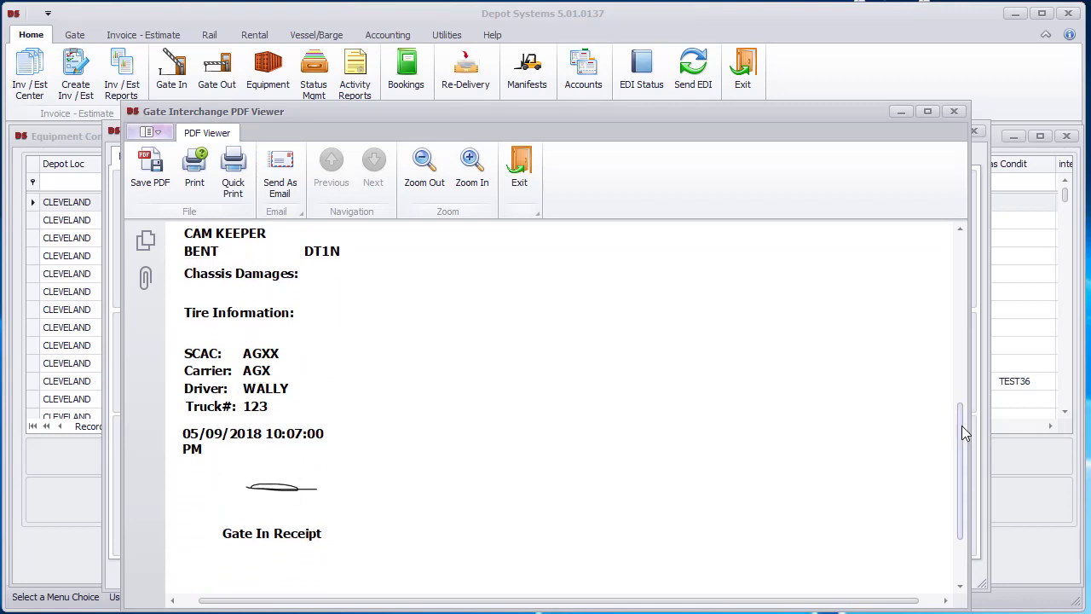
pyautogui.moveTo(963, 433); pyautogui.dragTo(960, 264)
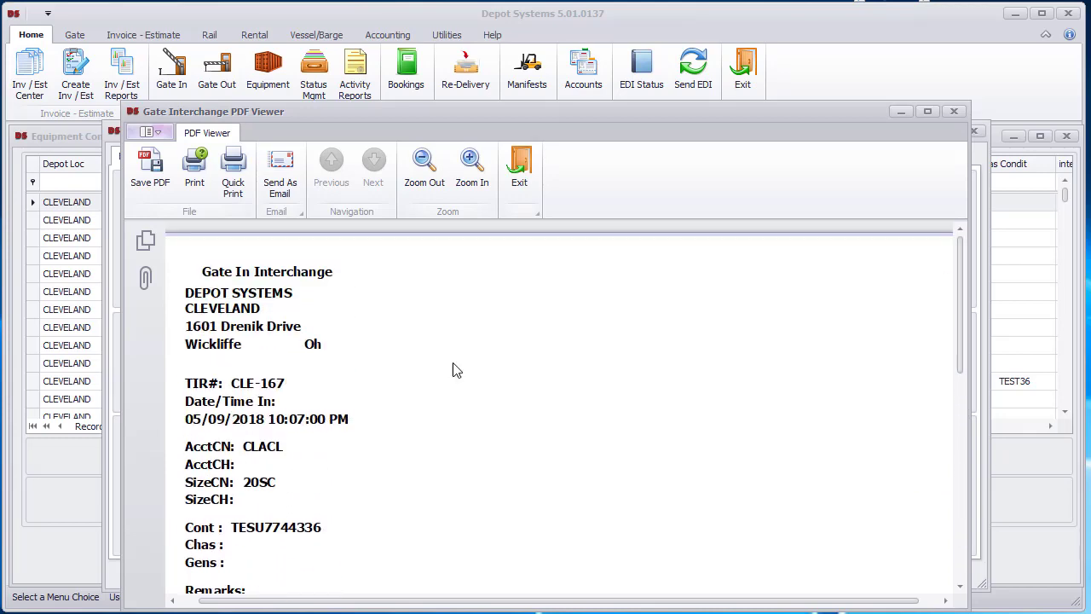
pyautogui.click(520, 170)
# View the container's gate-in photo among its equipment images, return to the main unit details, and exit the unit record without saving
pyautogui.click(631, 162)
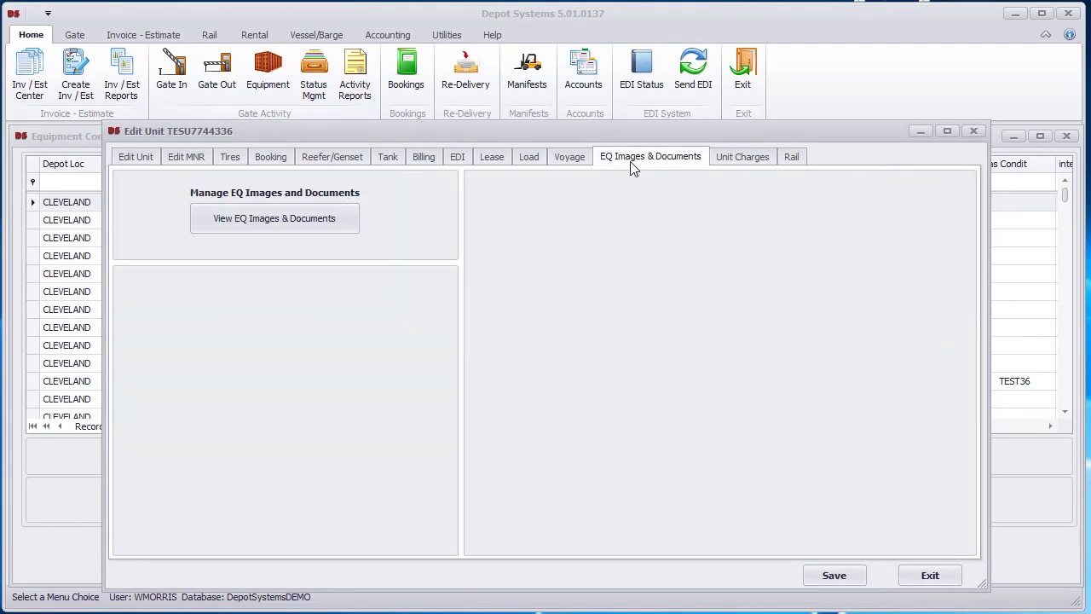
pyautogui.click(273, 220)
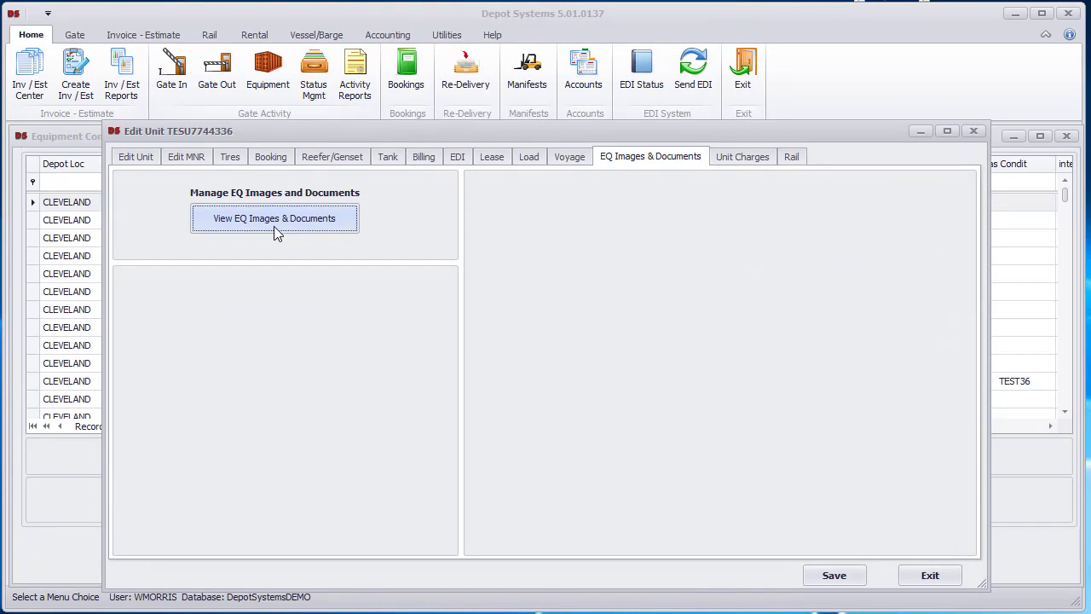
pyautogui.click(216, 247)
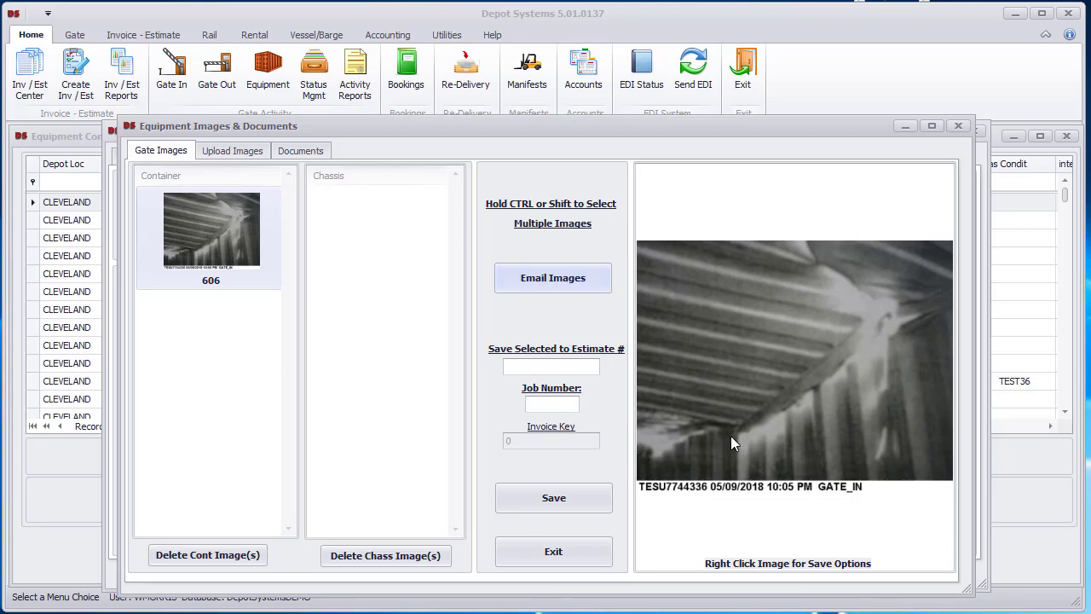
pyautogui.click(572, 549)
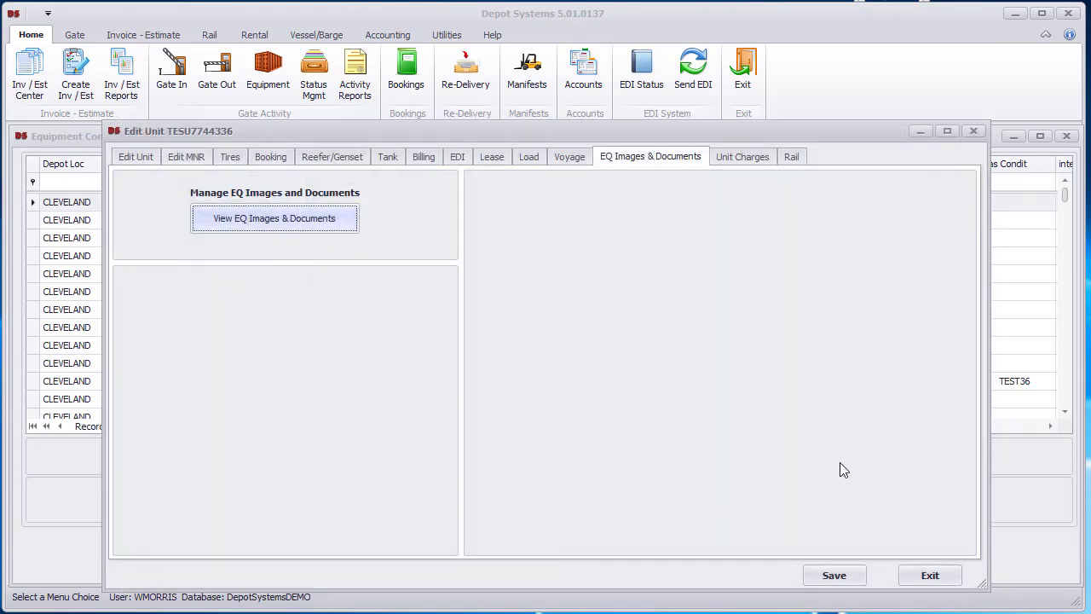
pyautogui.click(123, 162)
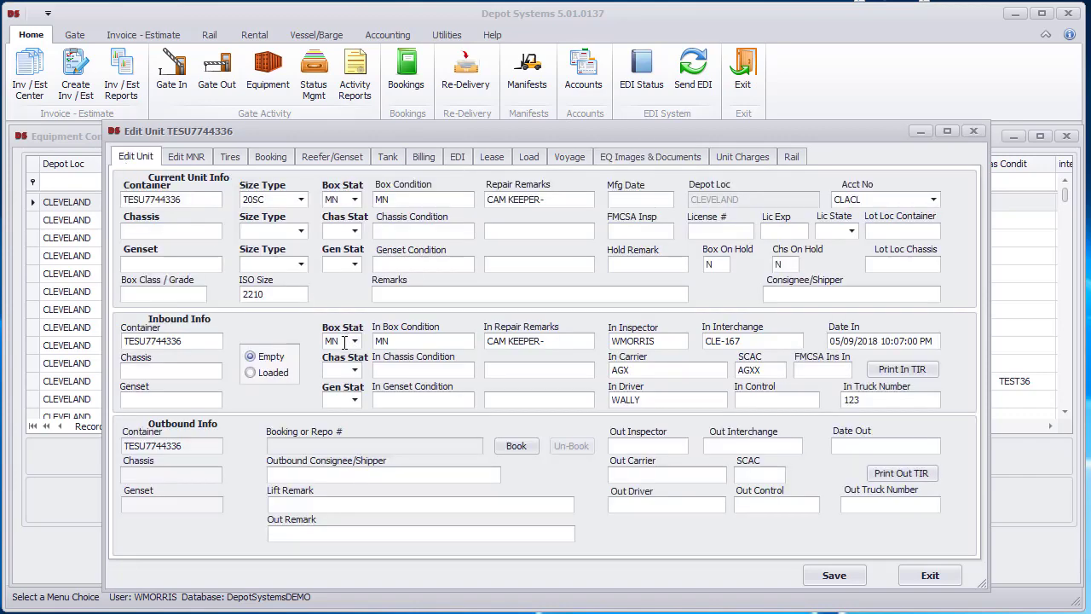
pyautogui.click(929, 575)
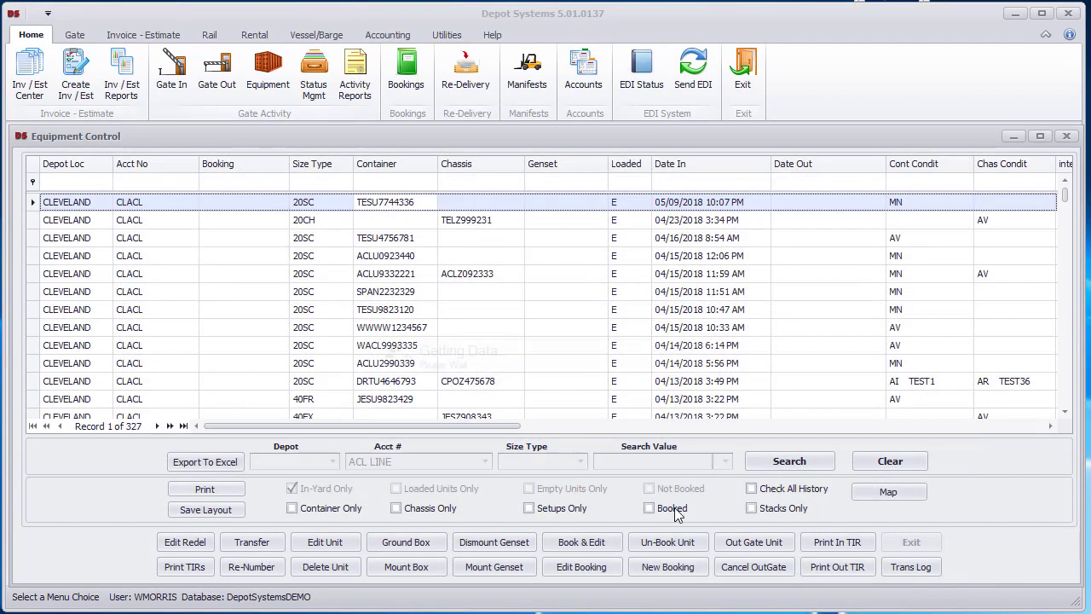